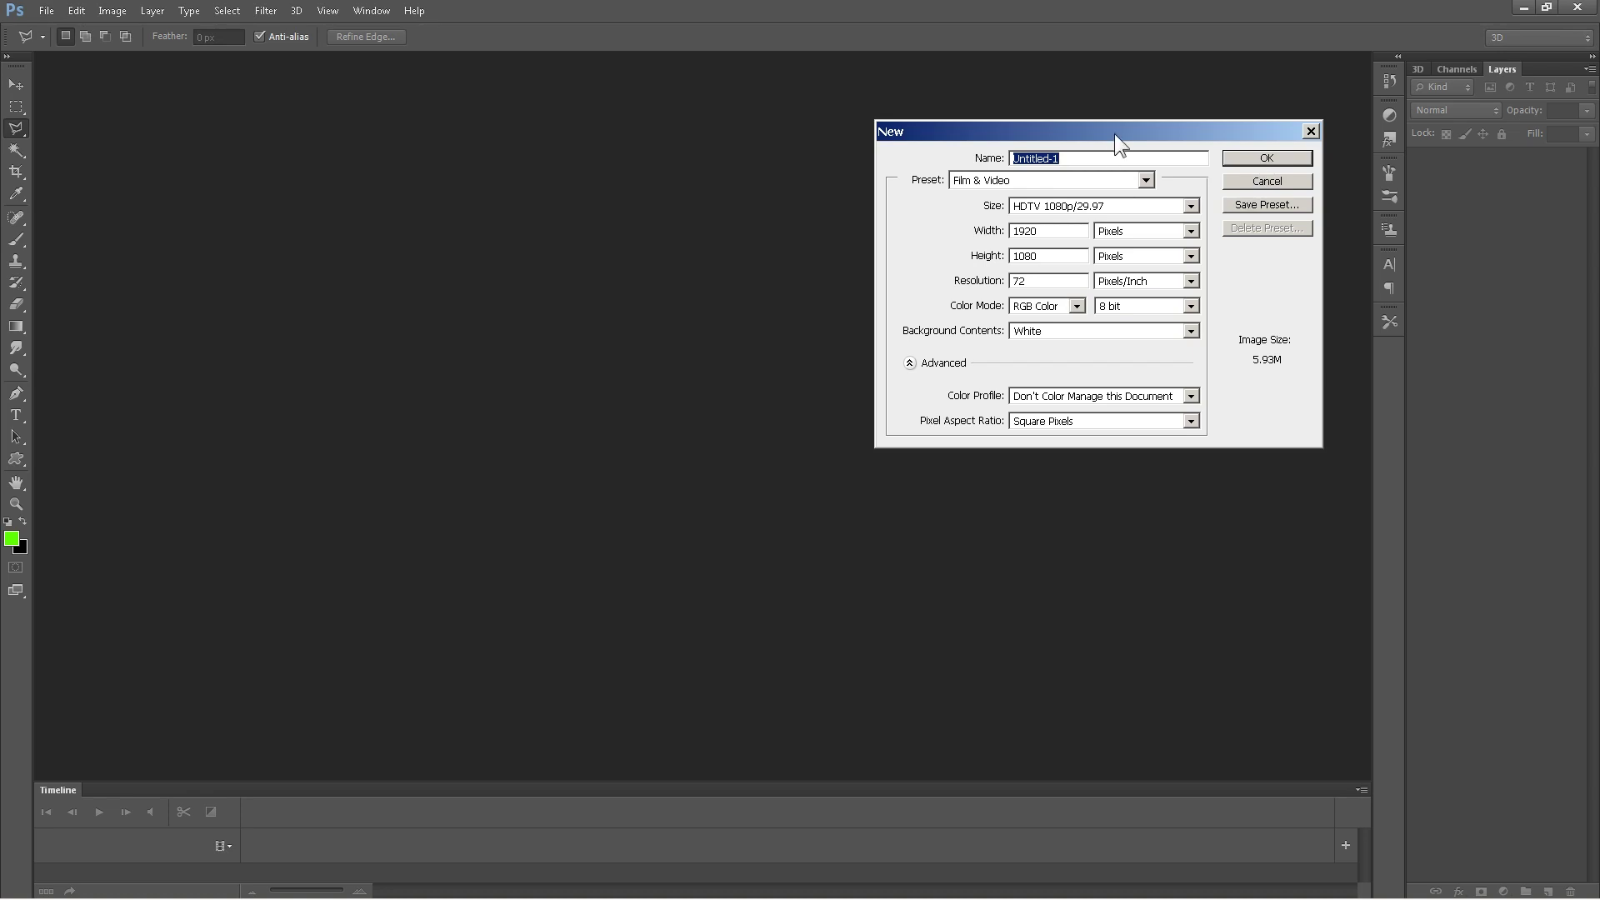
- Create a new 1920 × 1080 pixel document from the Film & Video preset, HDTV 1080p/29.97, with a white background
left_click_drag(1110, 128, 695, 194)
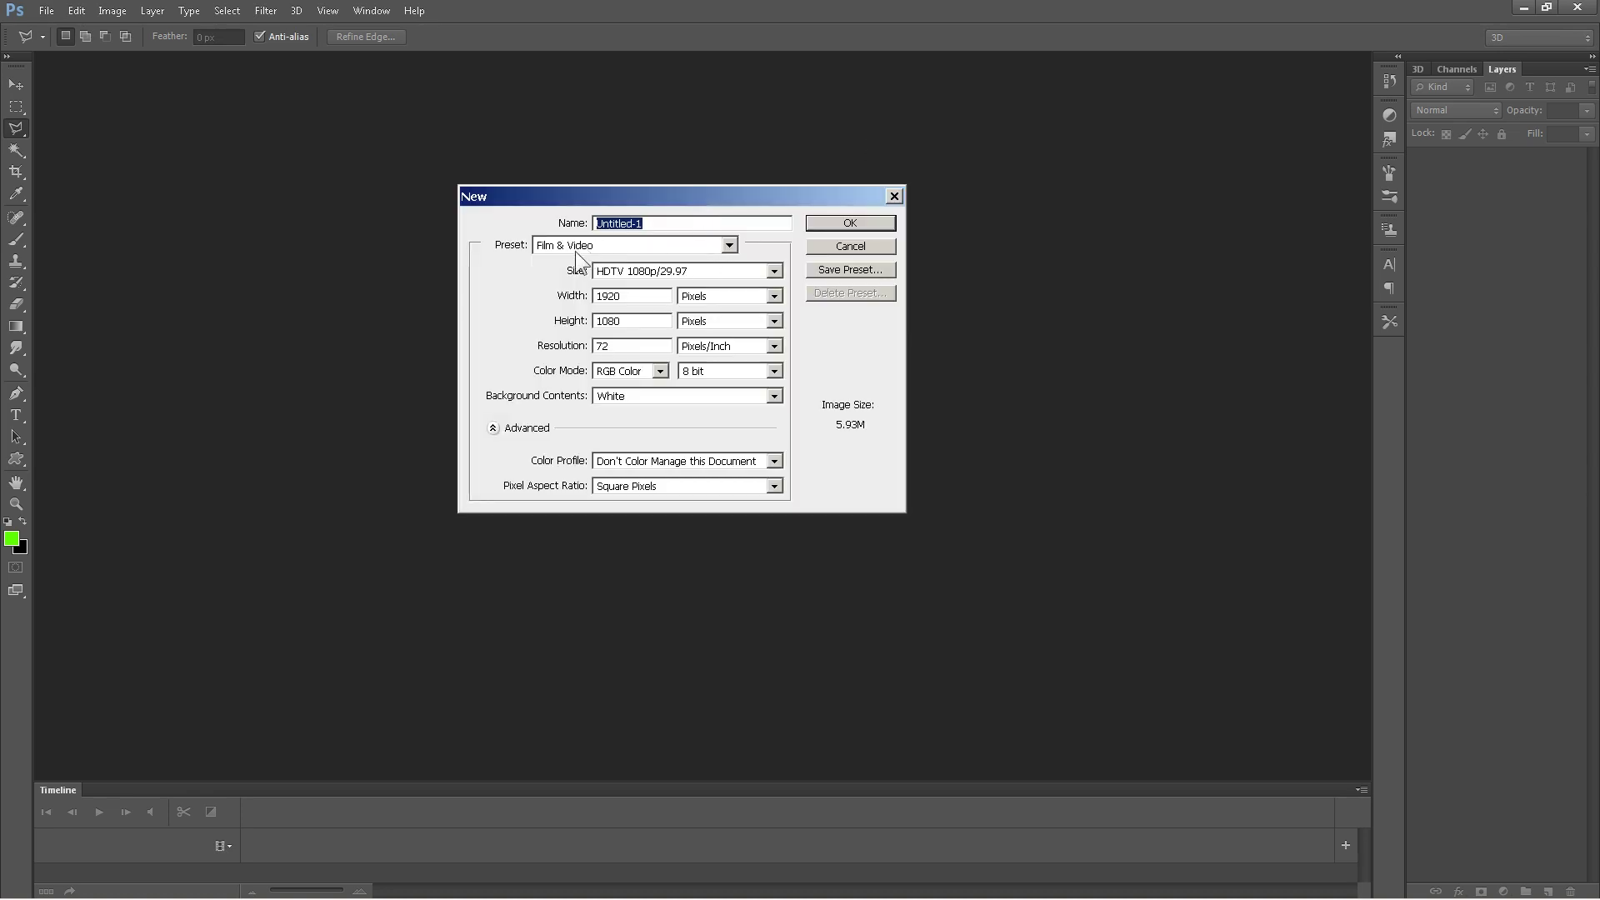
left_click(850, 223)
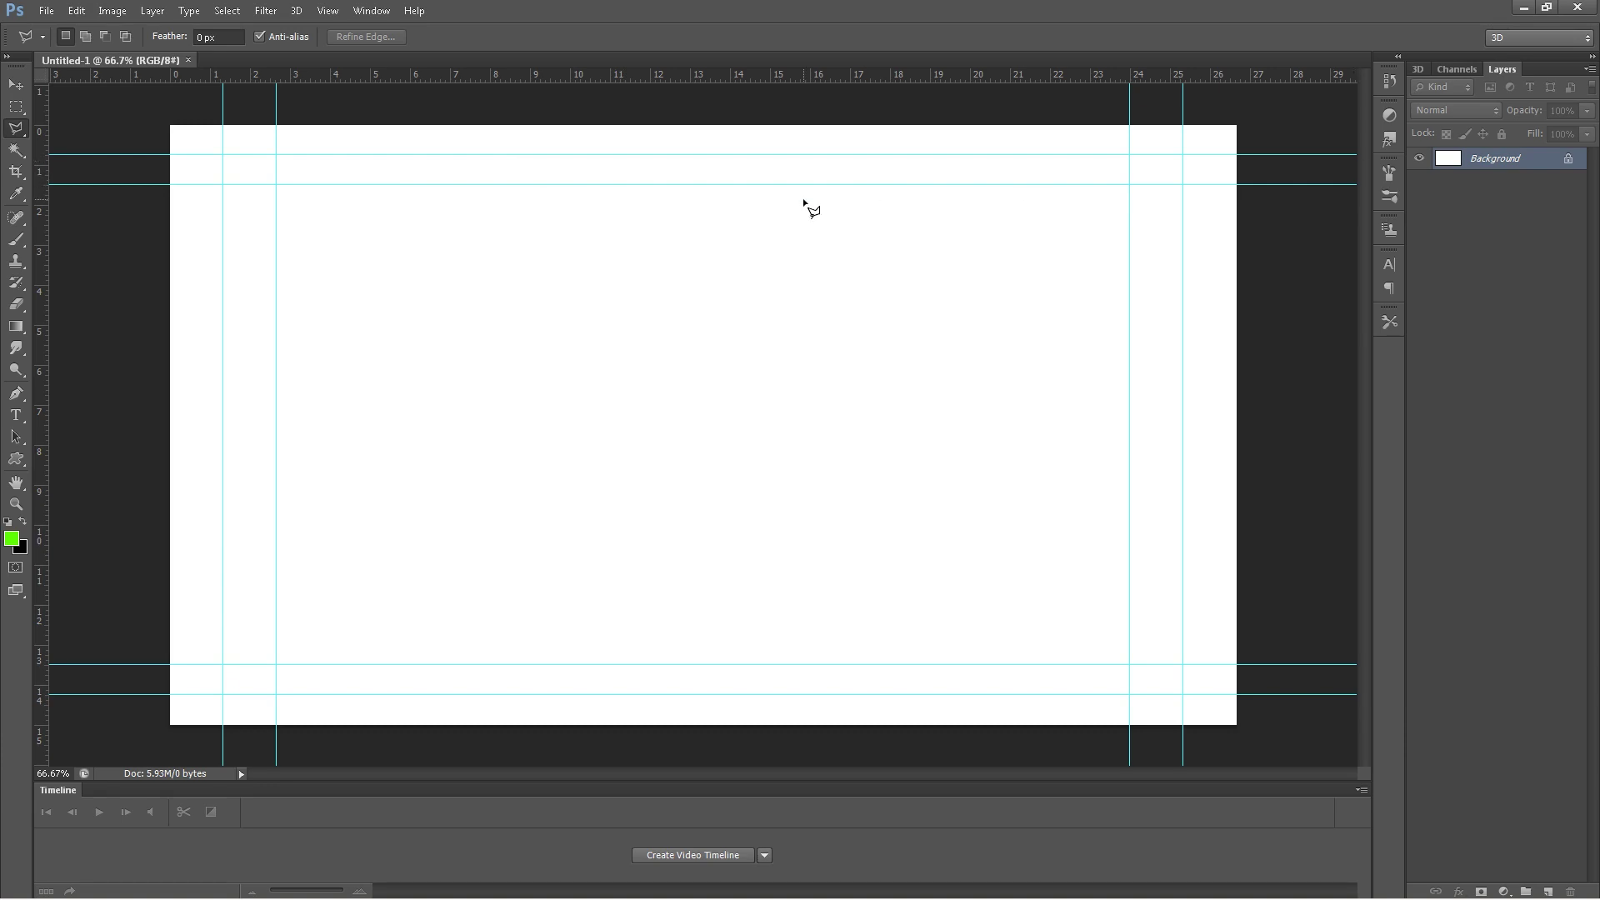
- Duplicate the Background layer as "Background copy" and hide the original Background layer
left_click(17, 85)
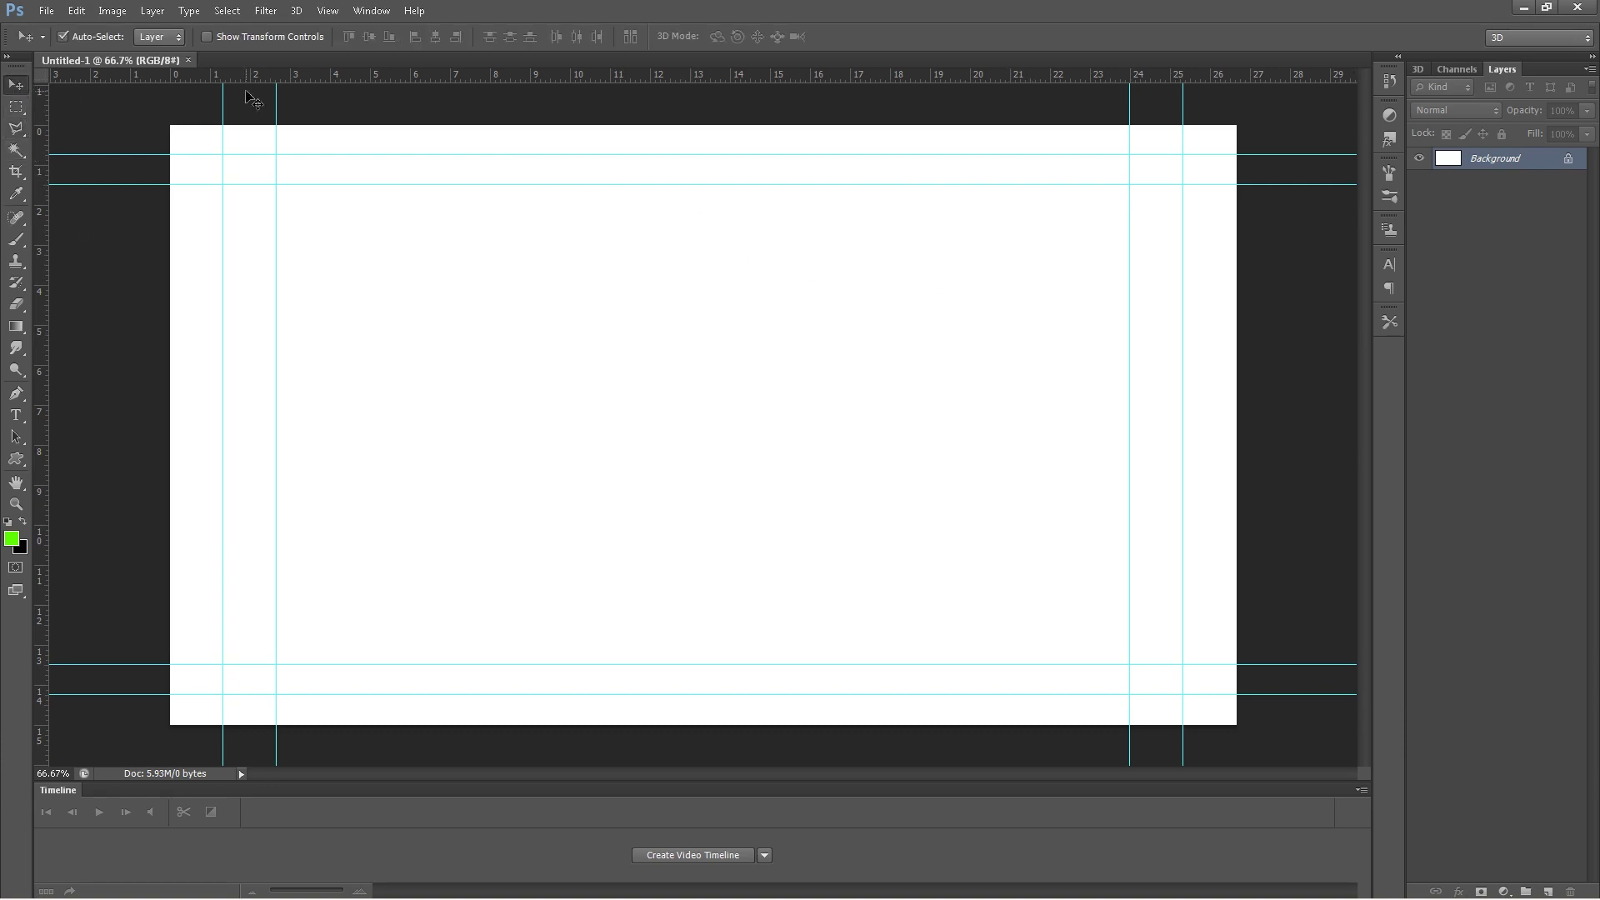
right_click(1540, 160)
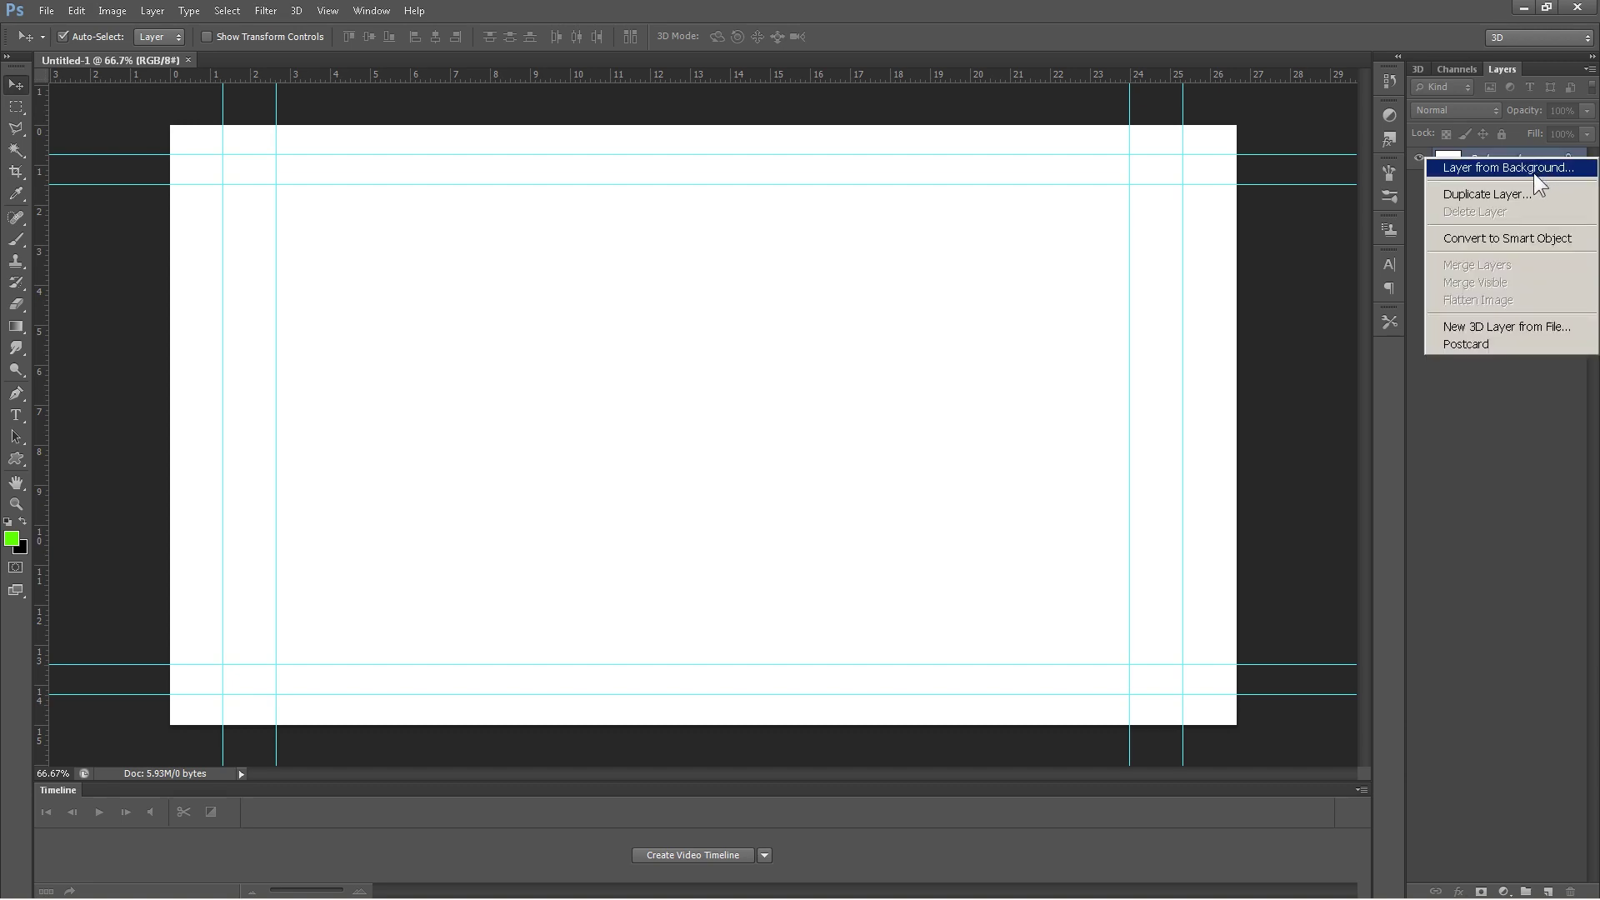
left_click(1522, 194)
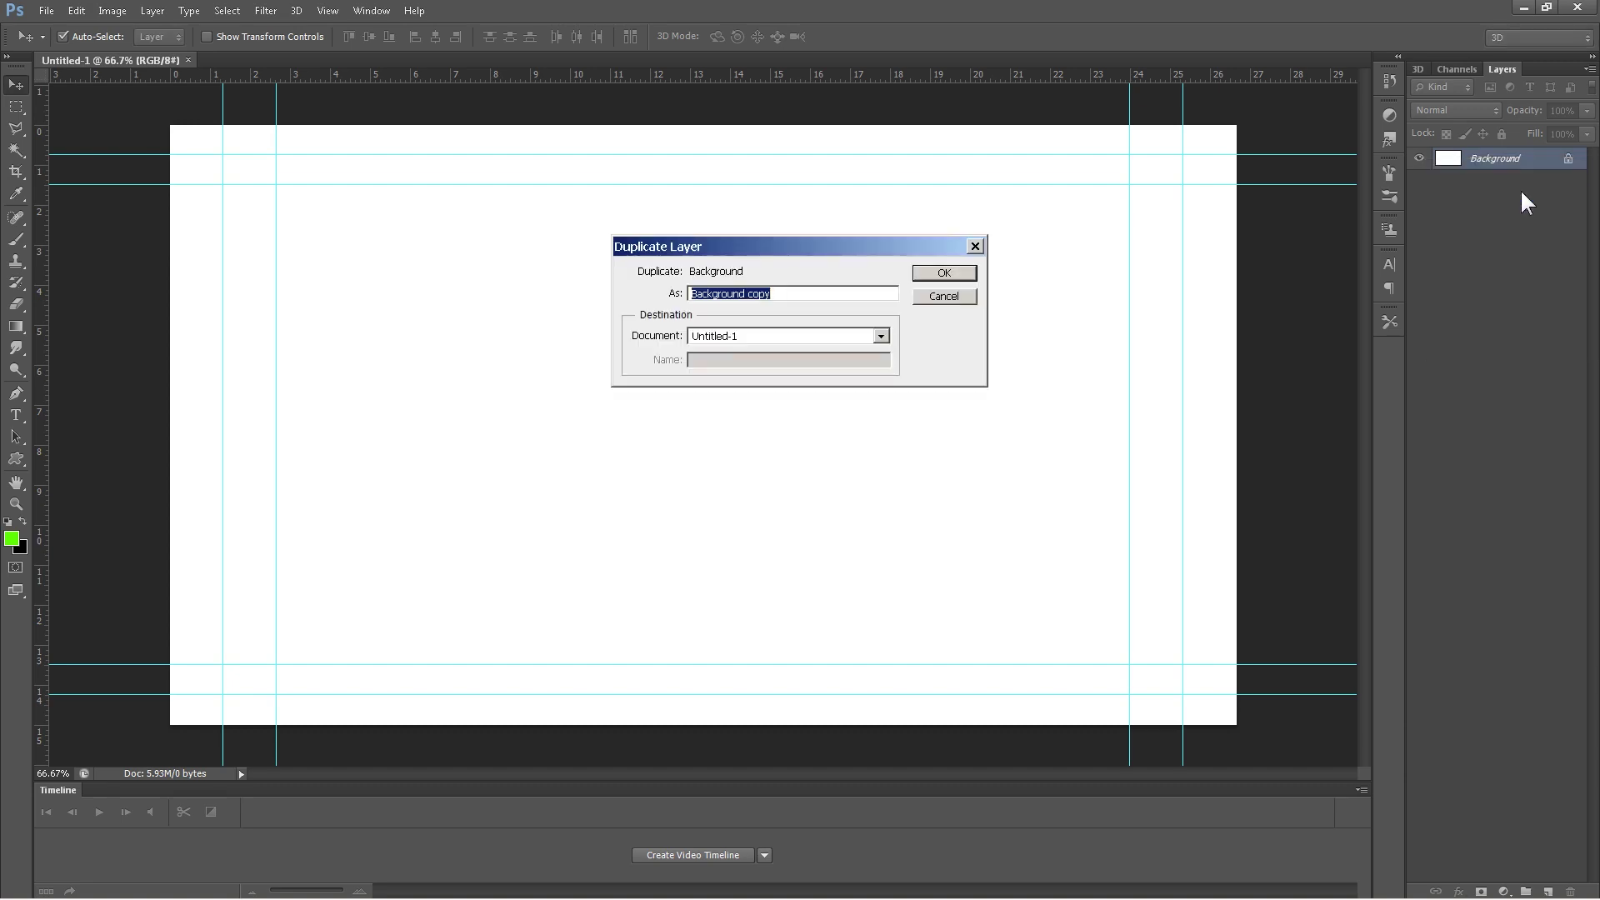
left_click(948, 274)
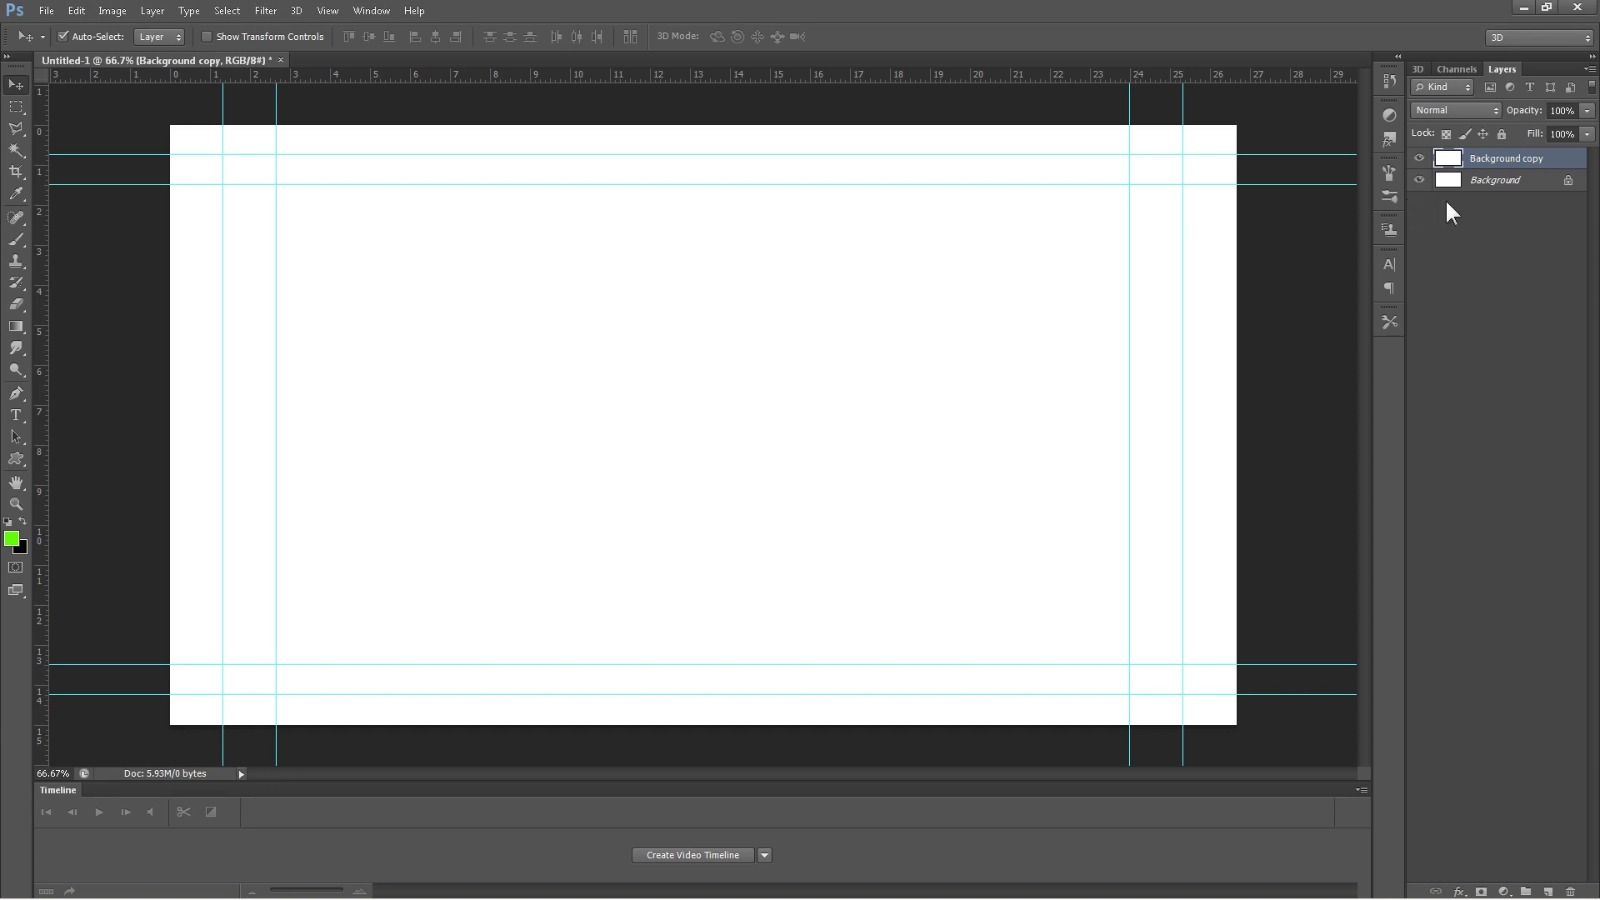
left_click(1417, 180)
- Add the text "Shadow" in orange Arial Black and place it near the upper centre of the canvas
left_click(16, 414)
left_click(482, 302)
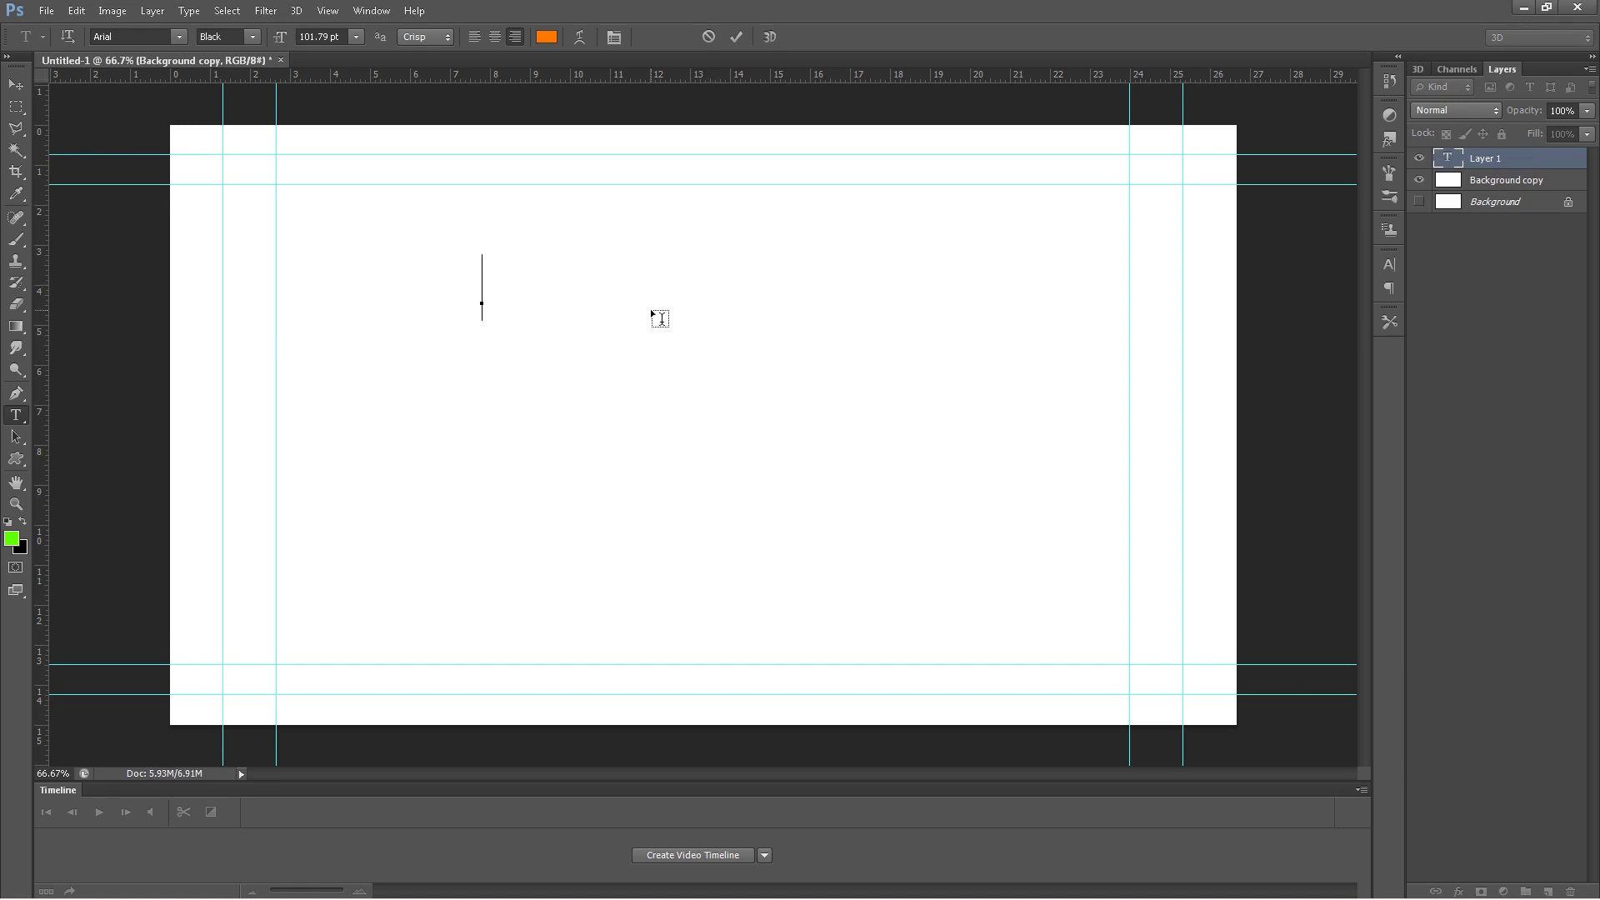
type("Shadow")
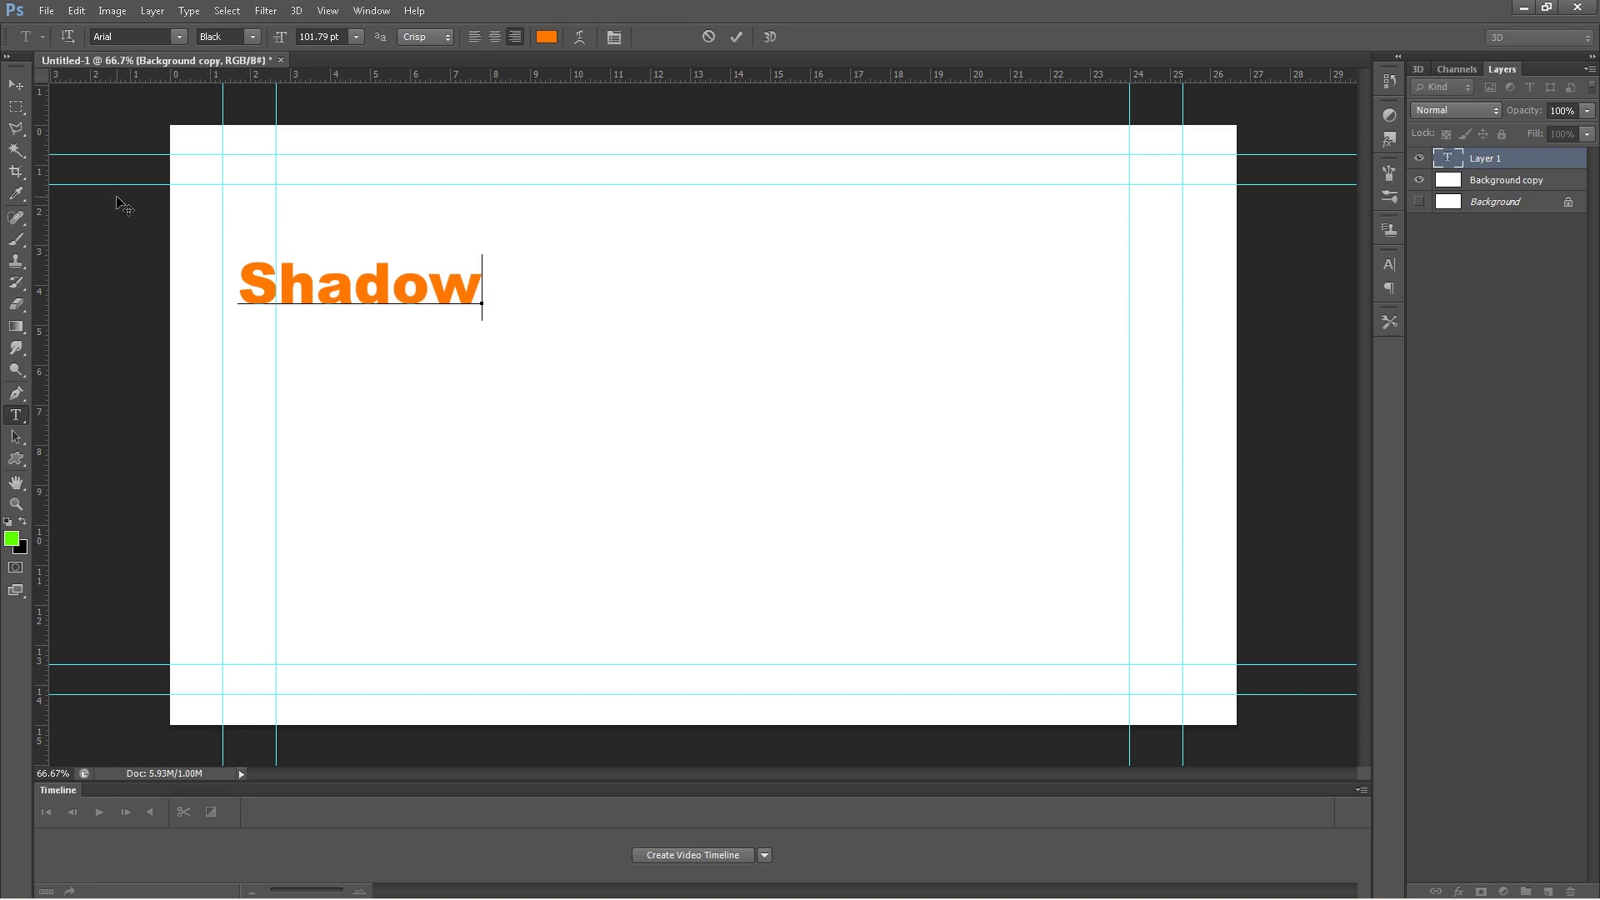
left_click(17, 86)
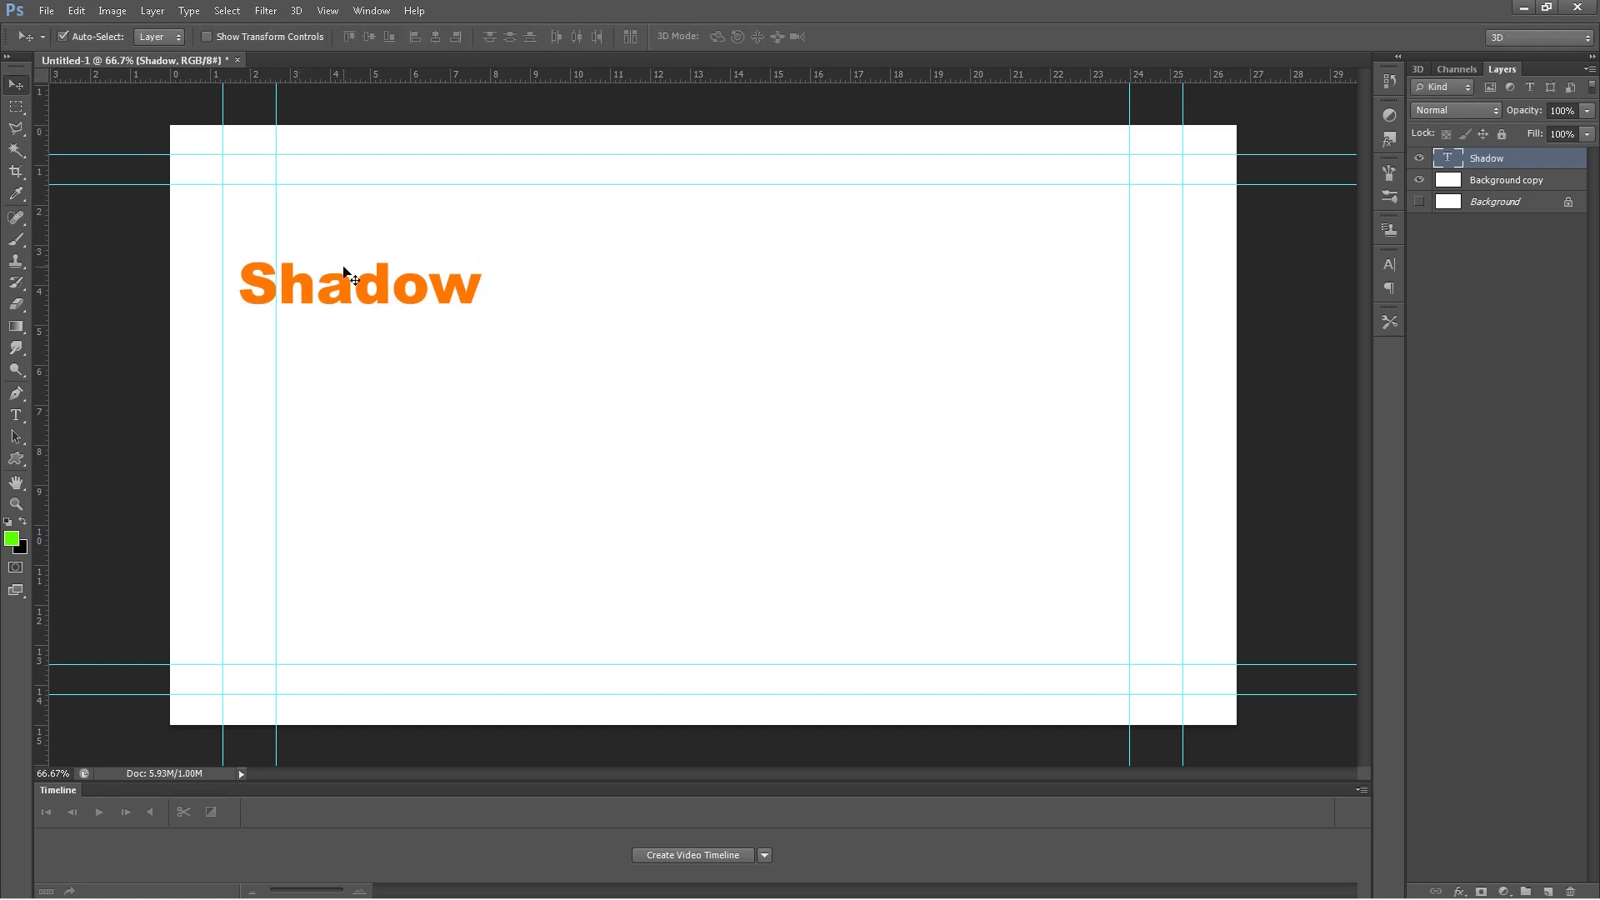
left_click_drag(386, 298, 692, 306)
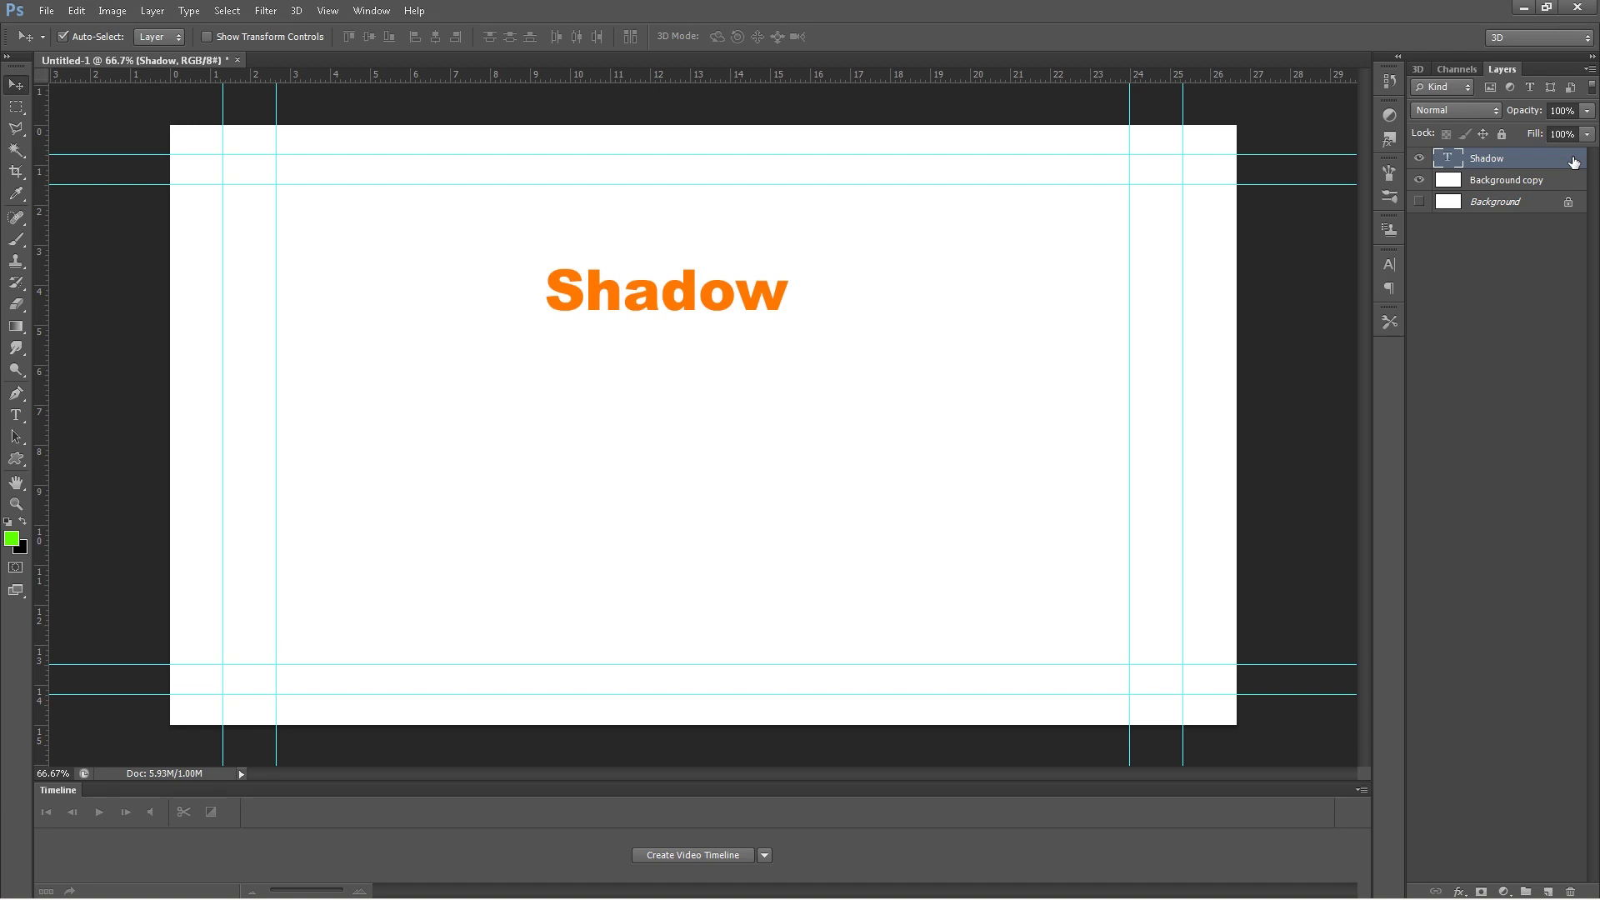
- Preview a Drop Shadow layer style on the Shadow text layer and discard it
double_click(1573, 162)
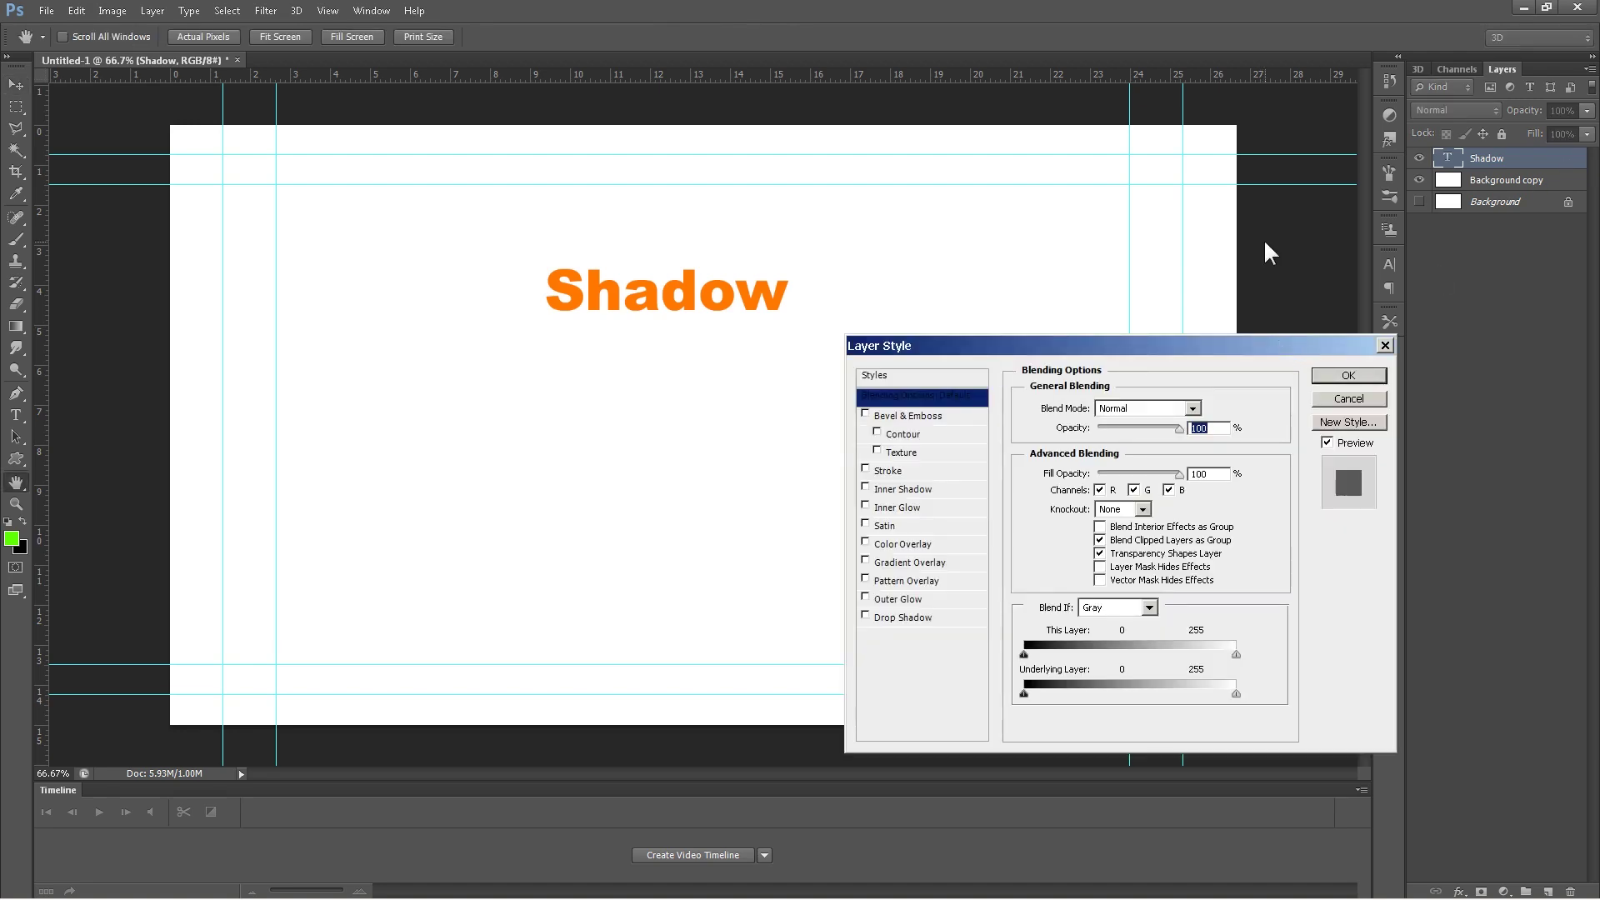
left_click_drag(1268, 352, 1250, 249)
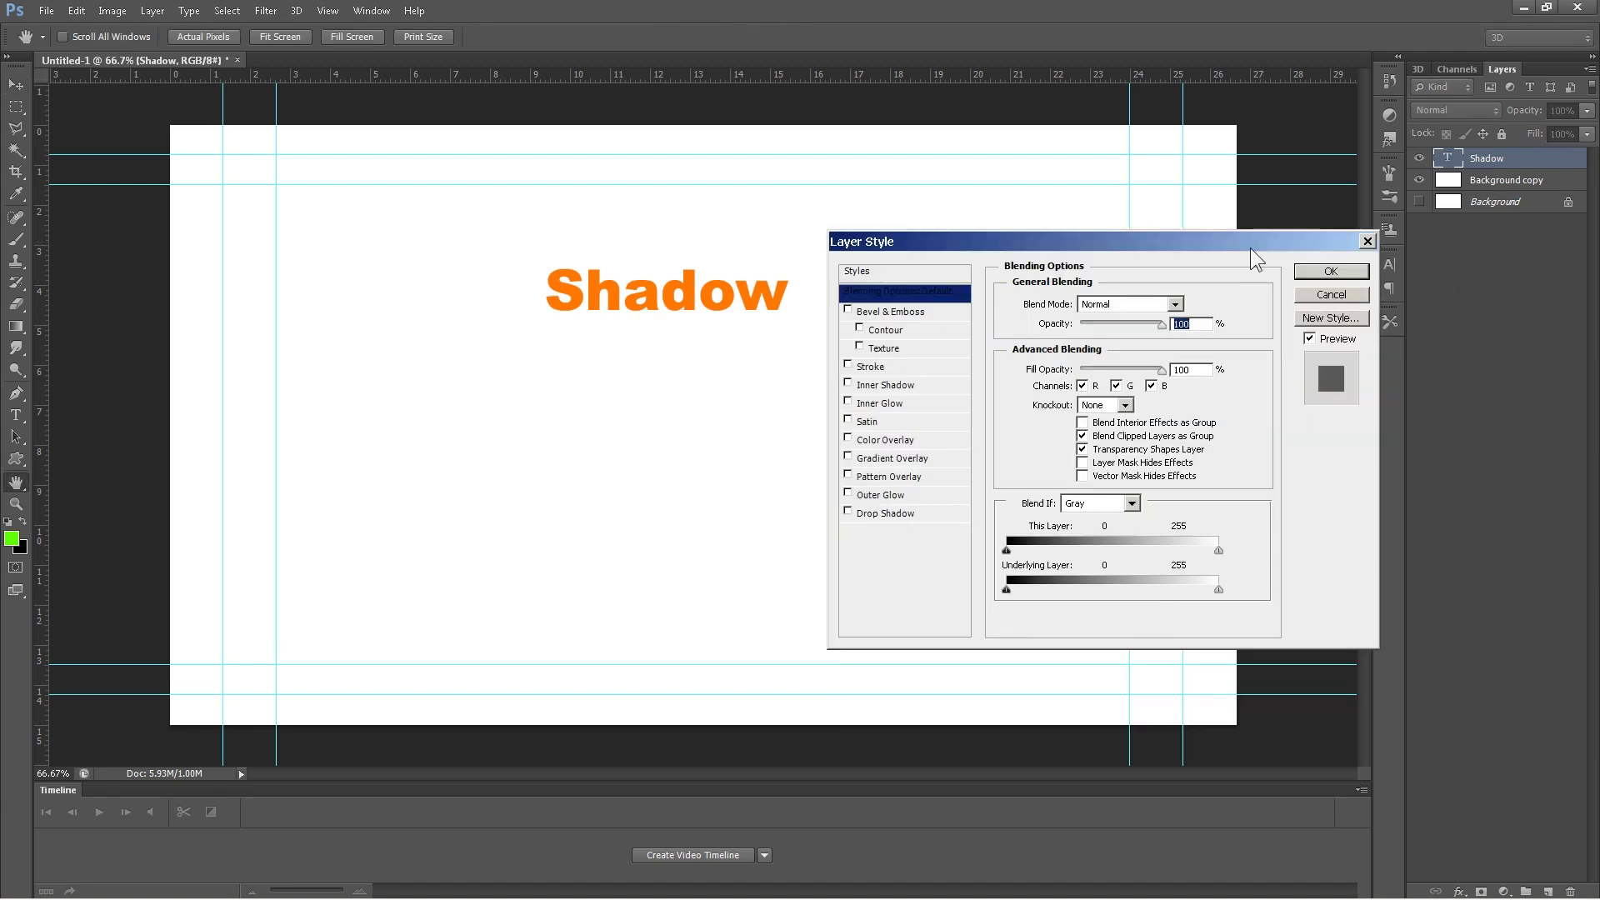
left_click(849, 512)
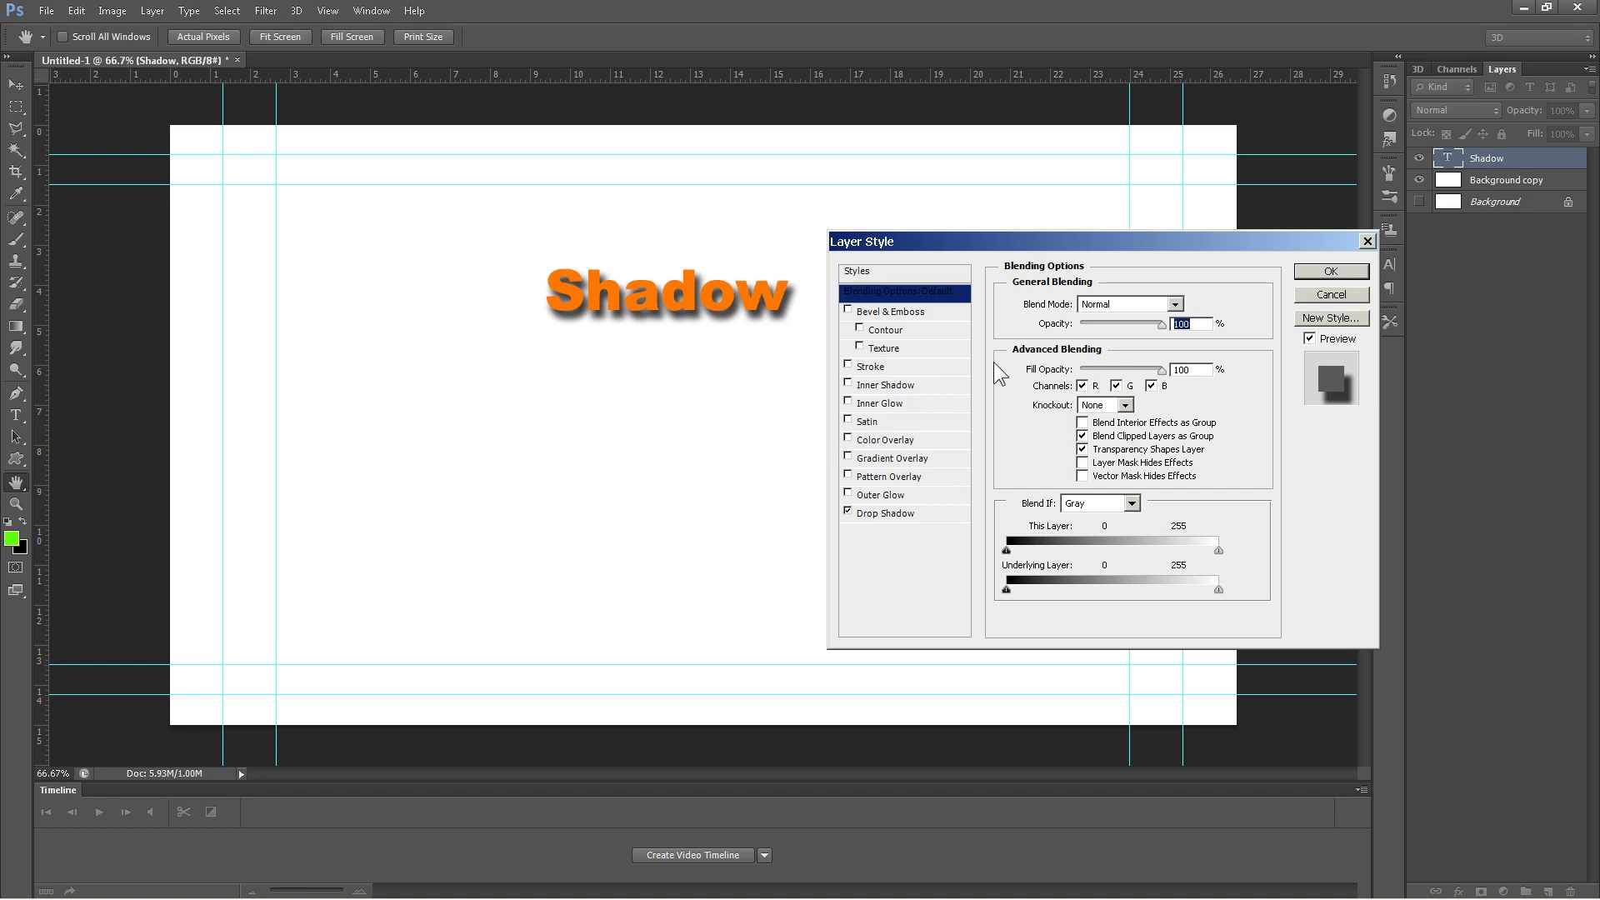
left_click(1342, 299)
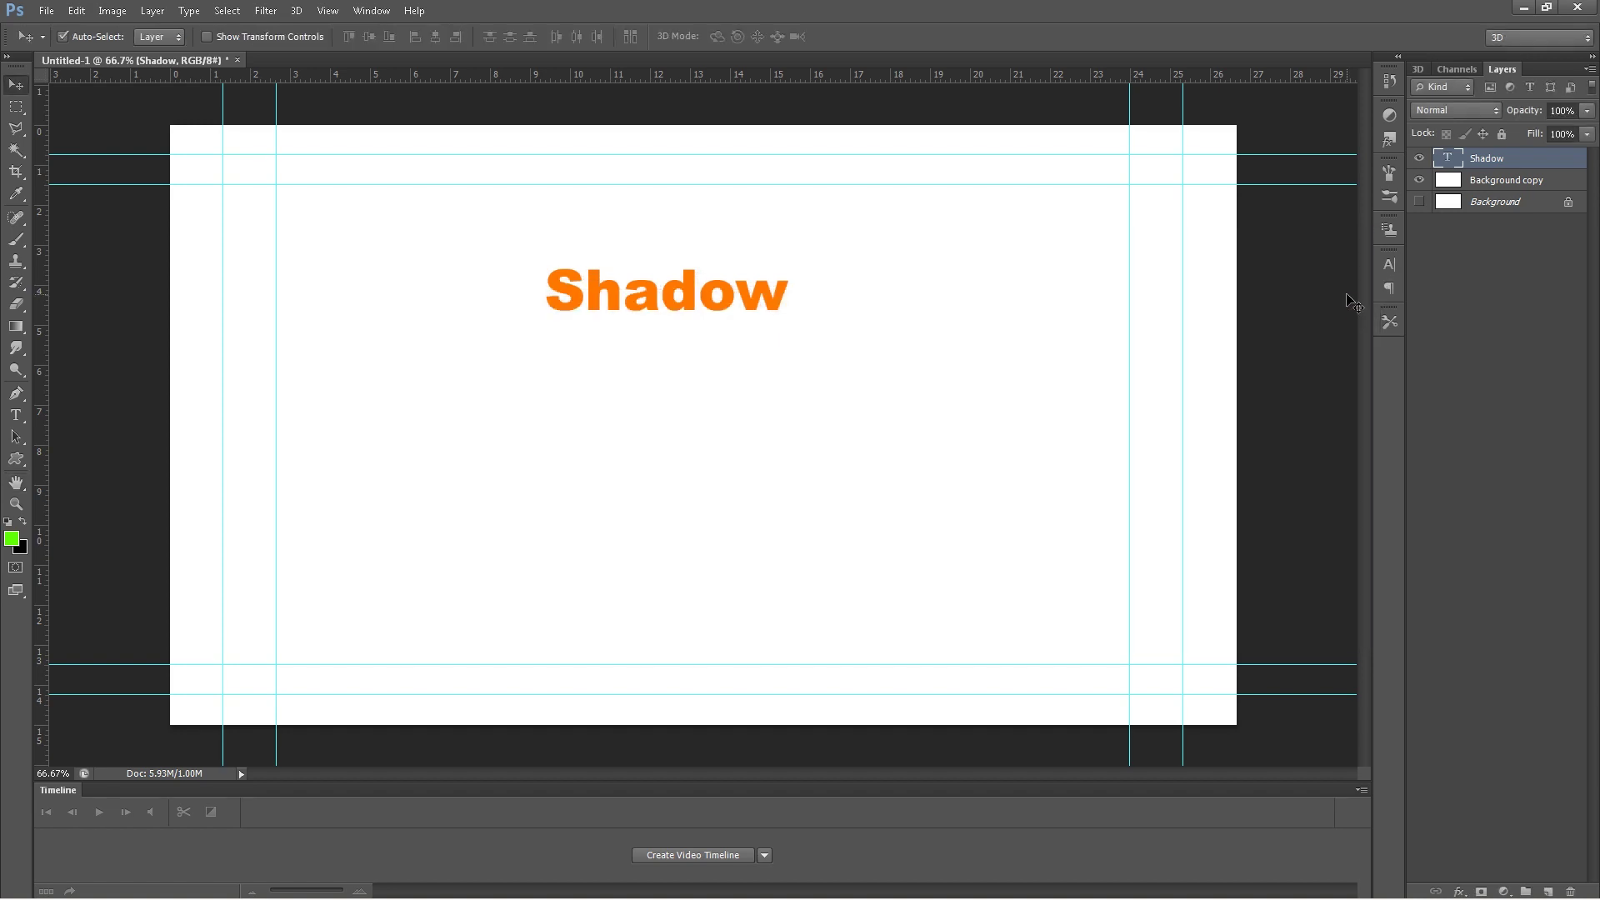
- Move the Shadow text down to the lower centre of the canvas
right_click(1544, 157)
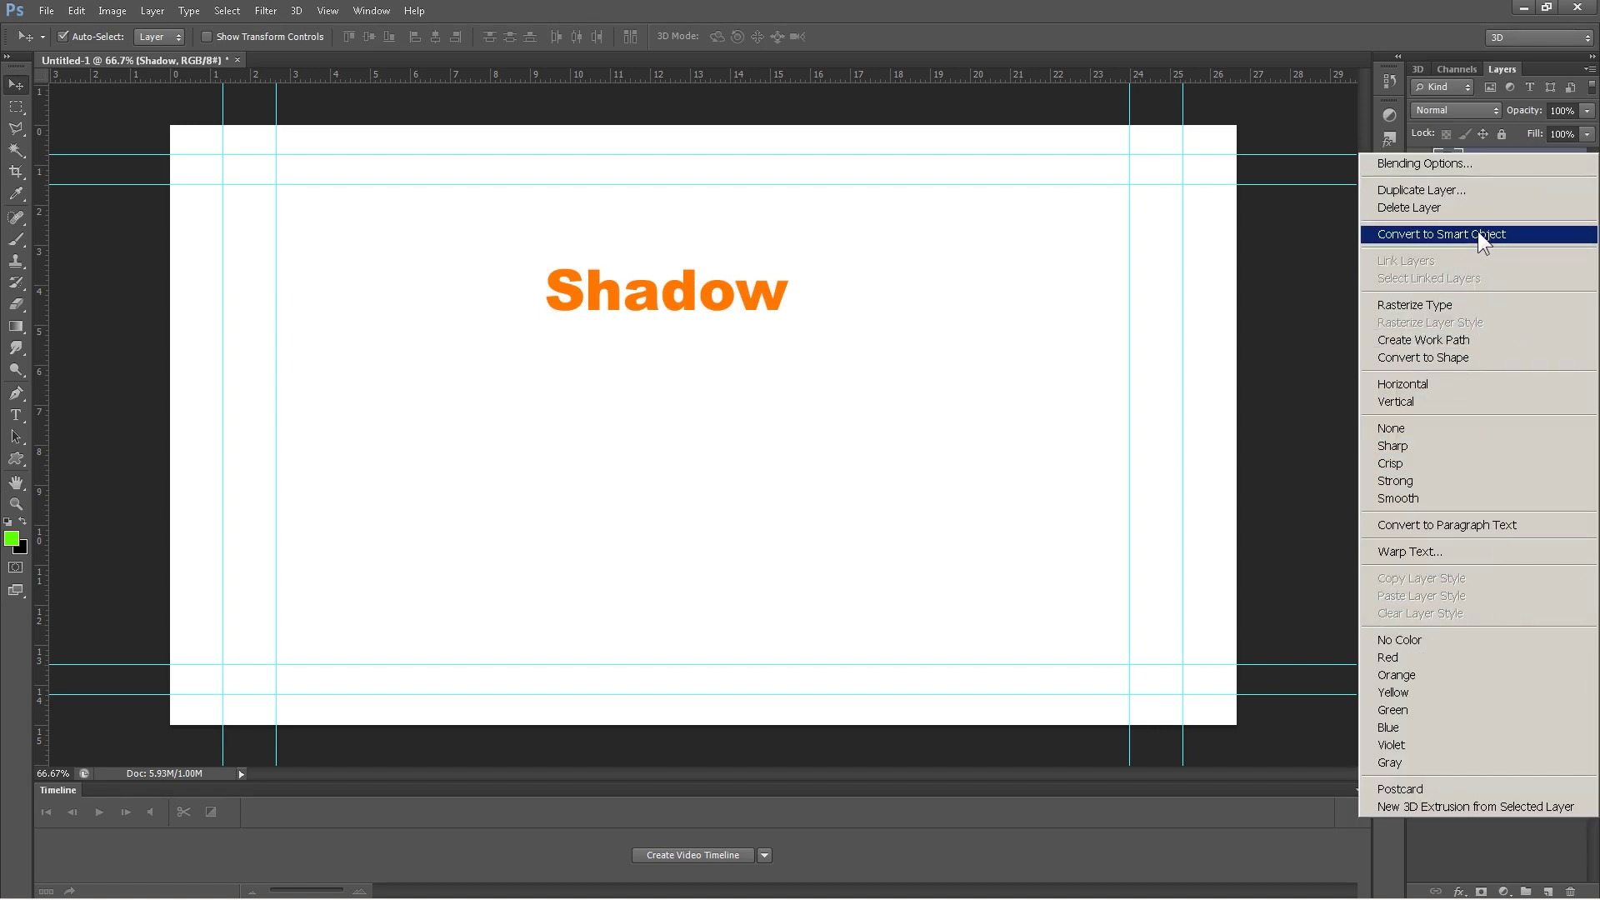
left_click(1513, 146)
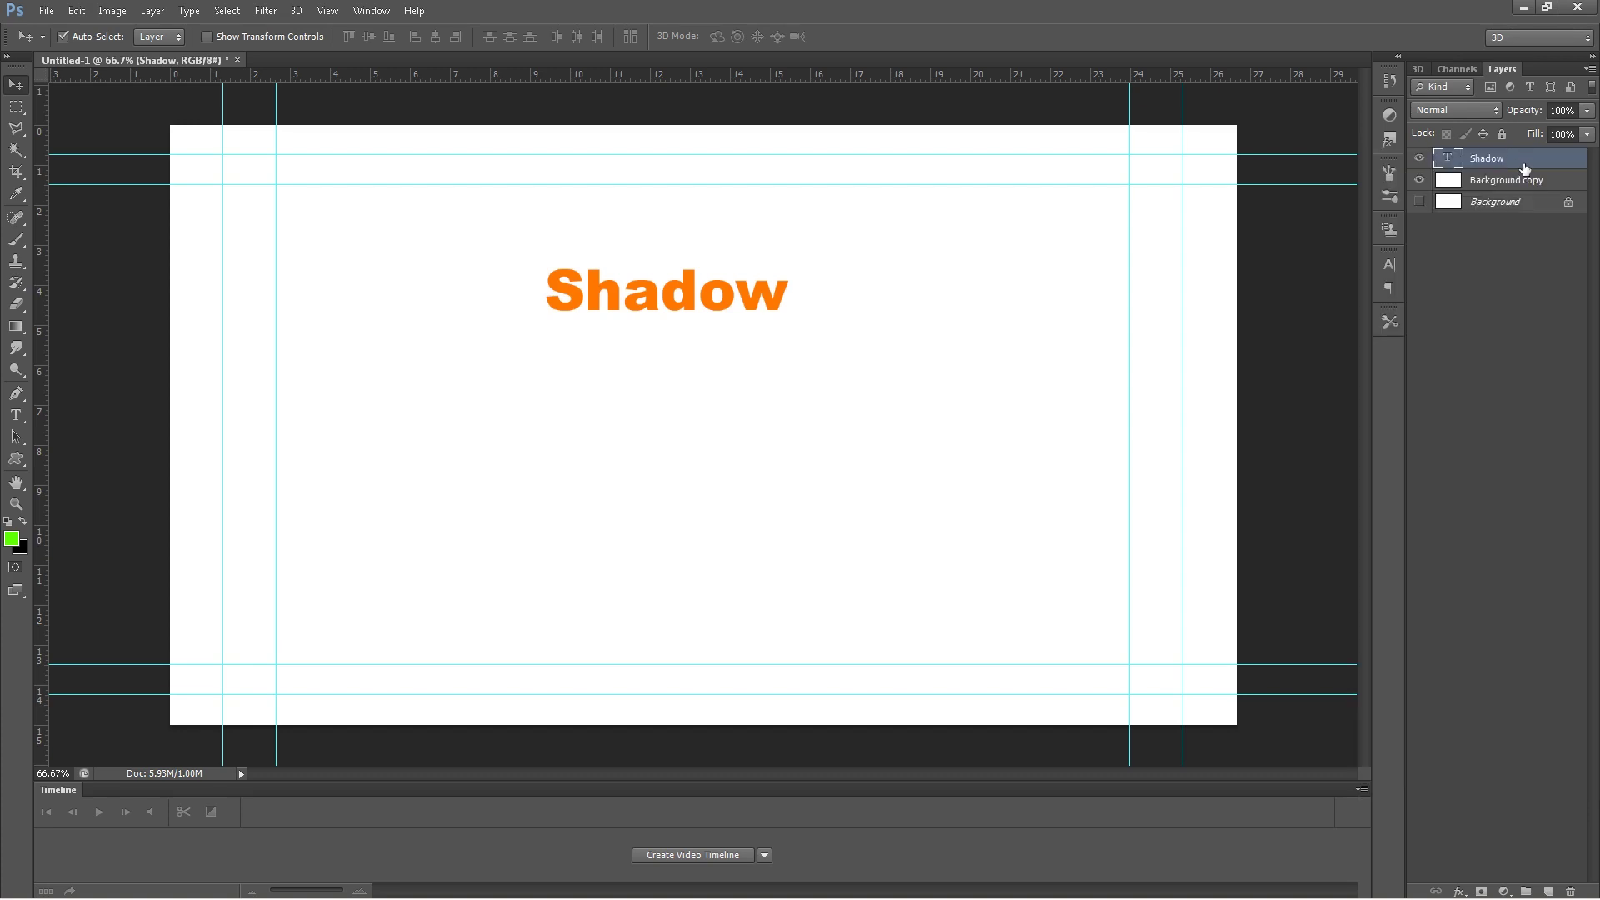
left_click_drag(688, 308, 710, 485)
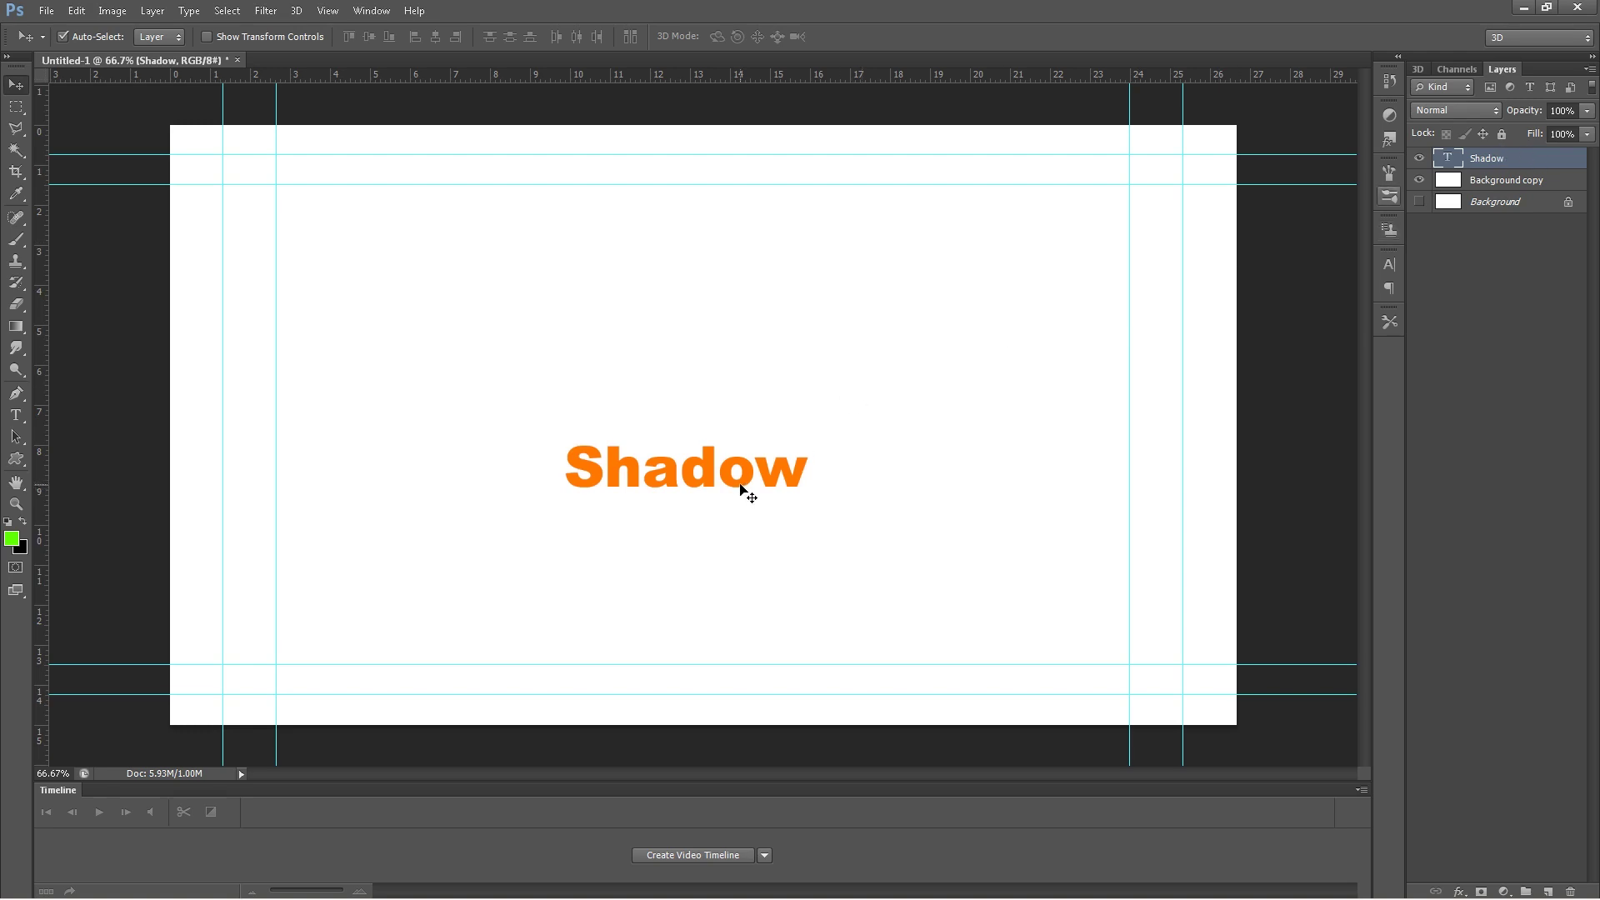
left_click_drag(740, 487, 731, 583)
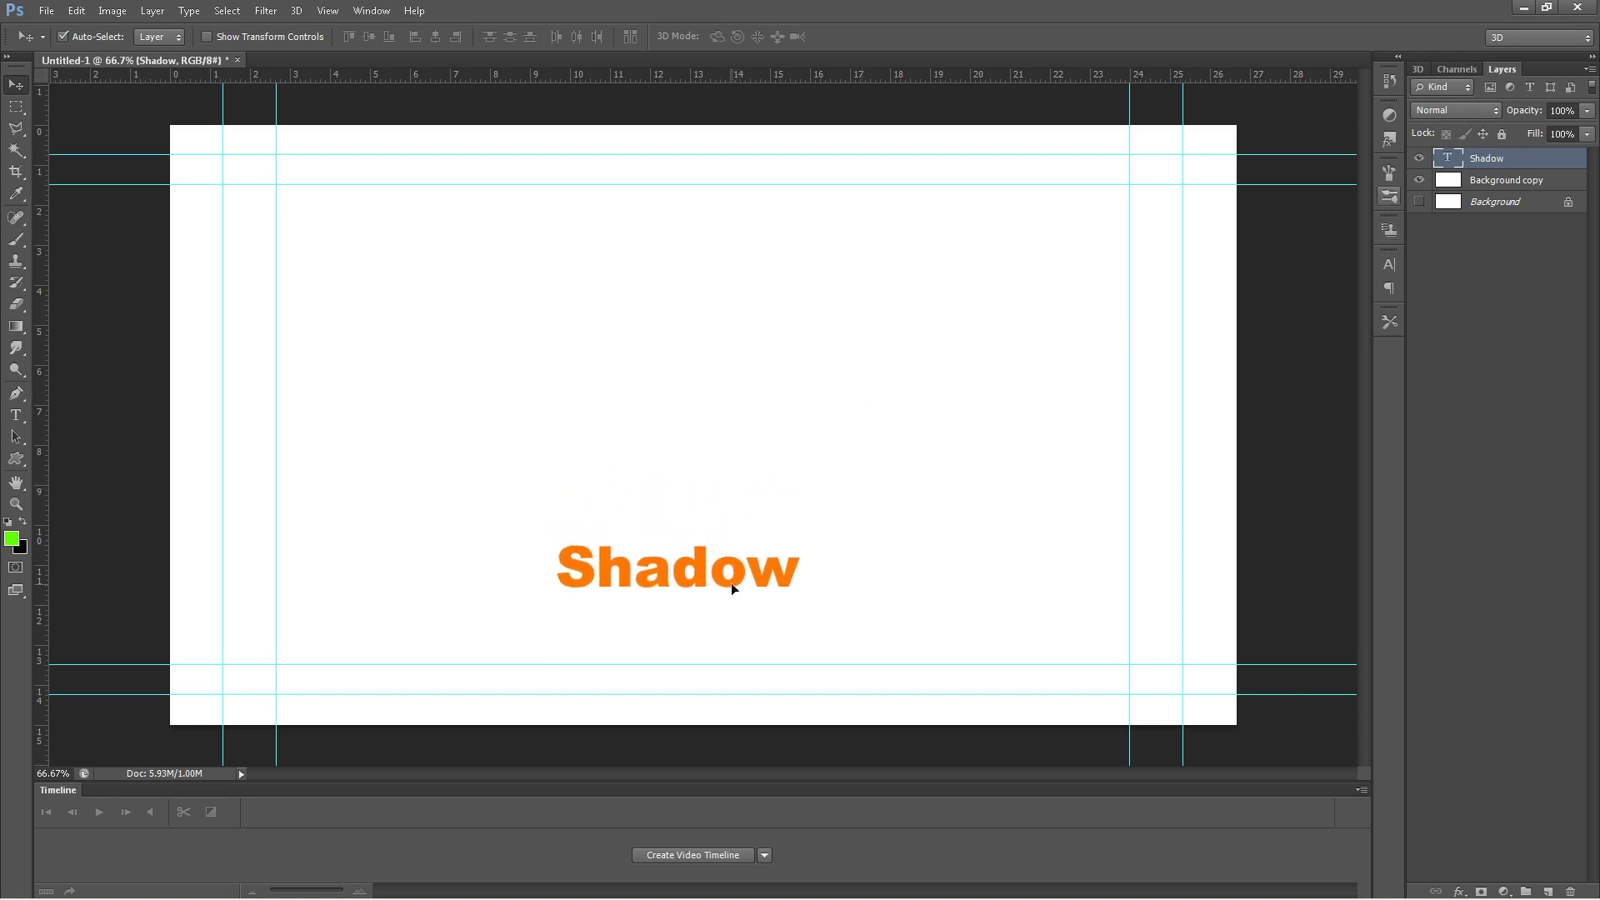
- Duplicate the Shadow text layer as "Shadow copy"
right_click(1564, 158)
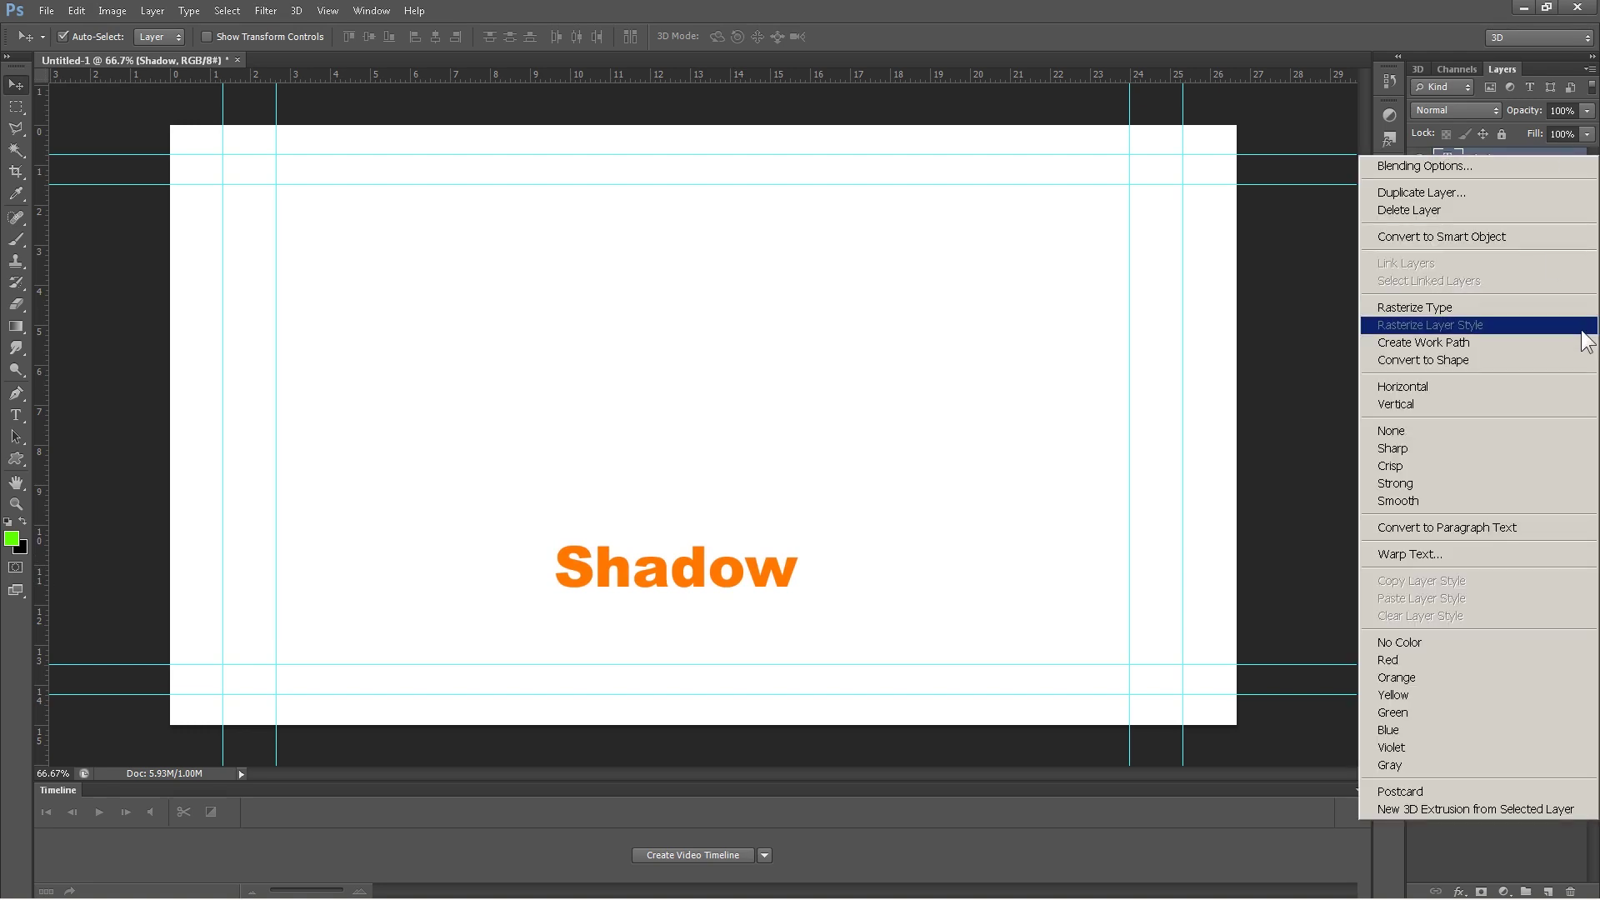
left_click(1558, 194)
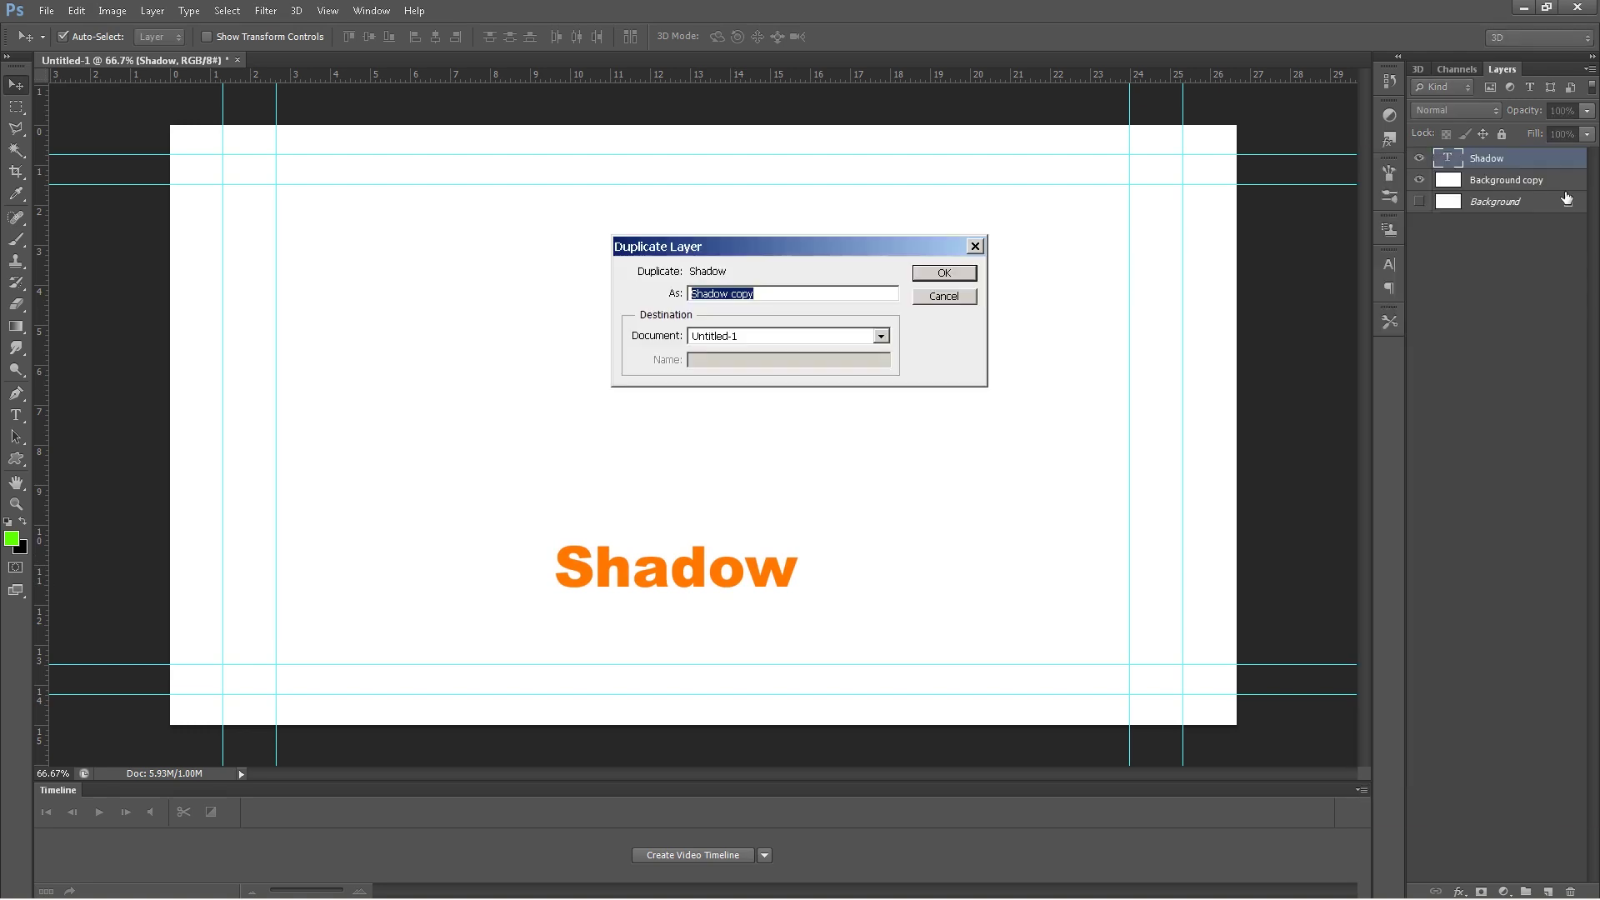
left_click(950, 273)
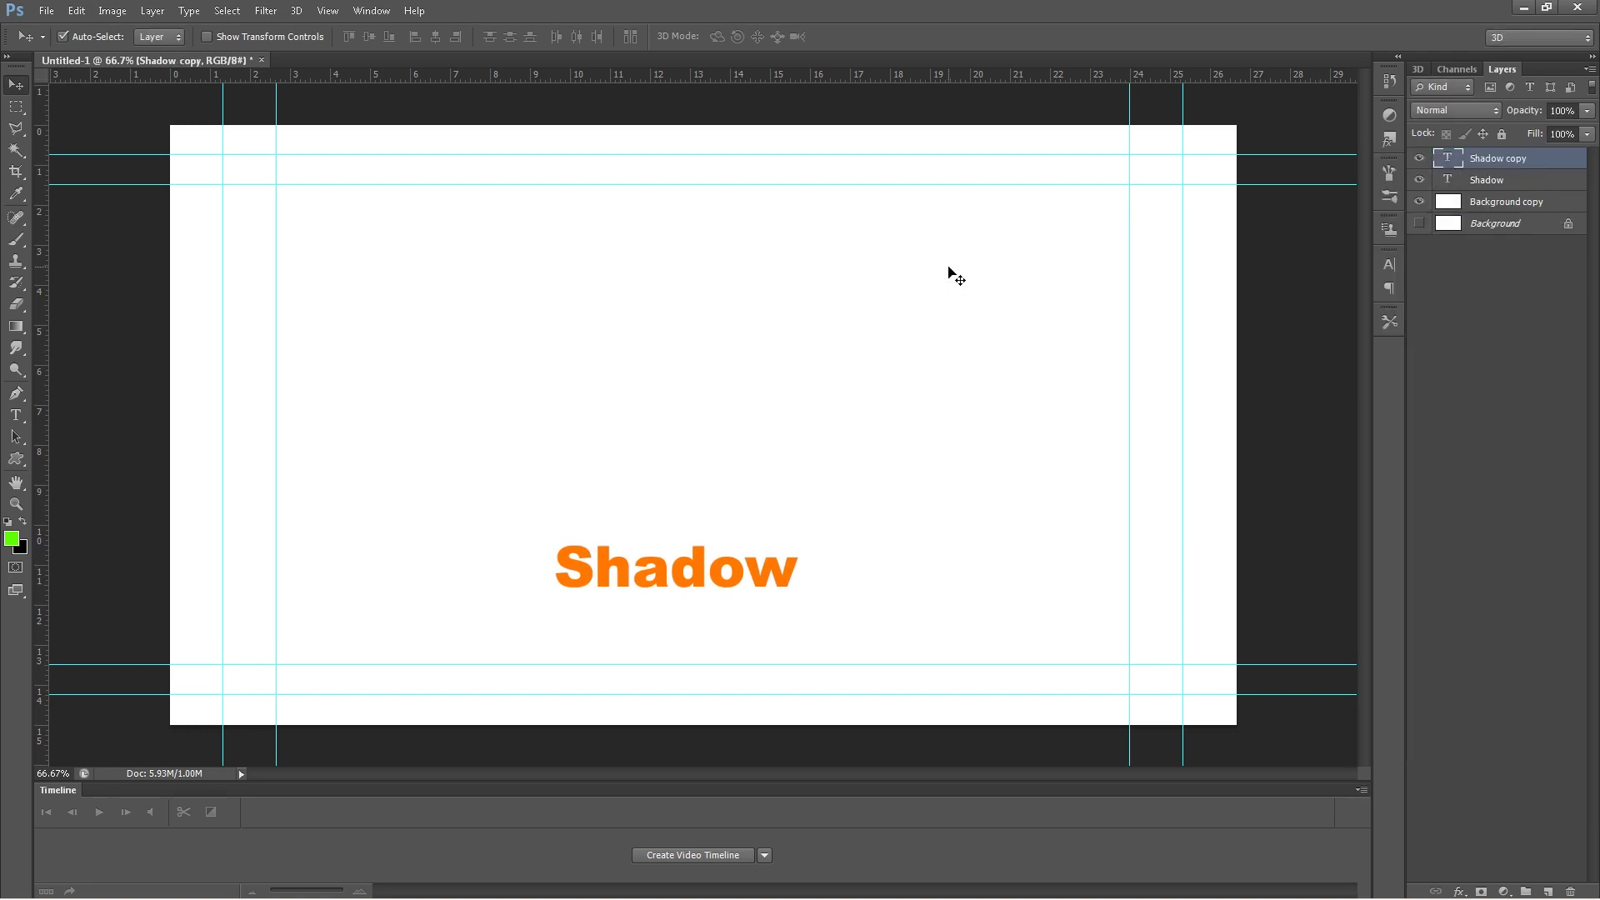
- Make a 3D extrusion from the original Shadow text layer and inspect the extruded text closely with the Shadow copy layer selected
left_click(1509, 187)
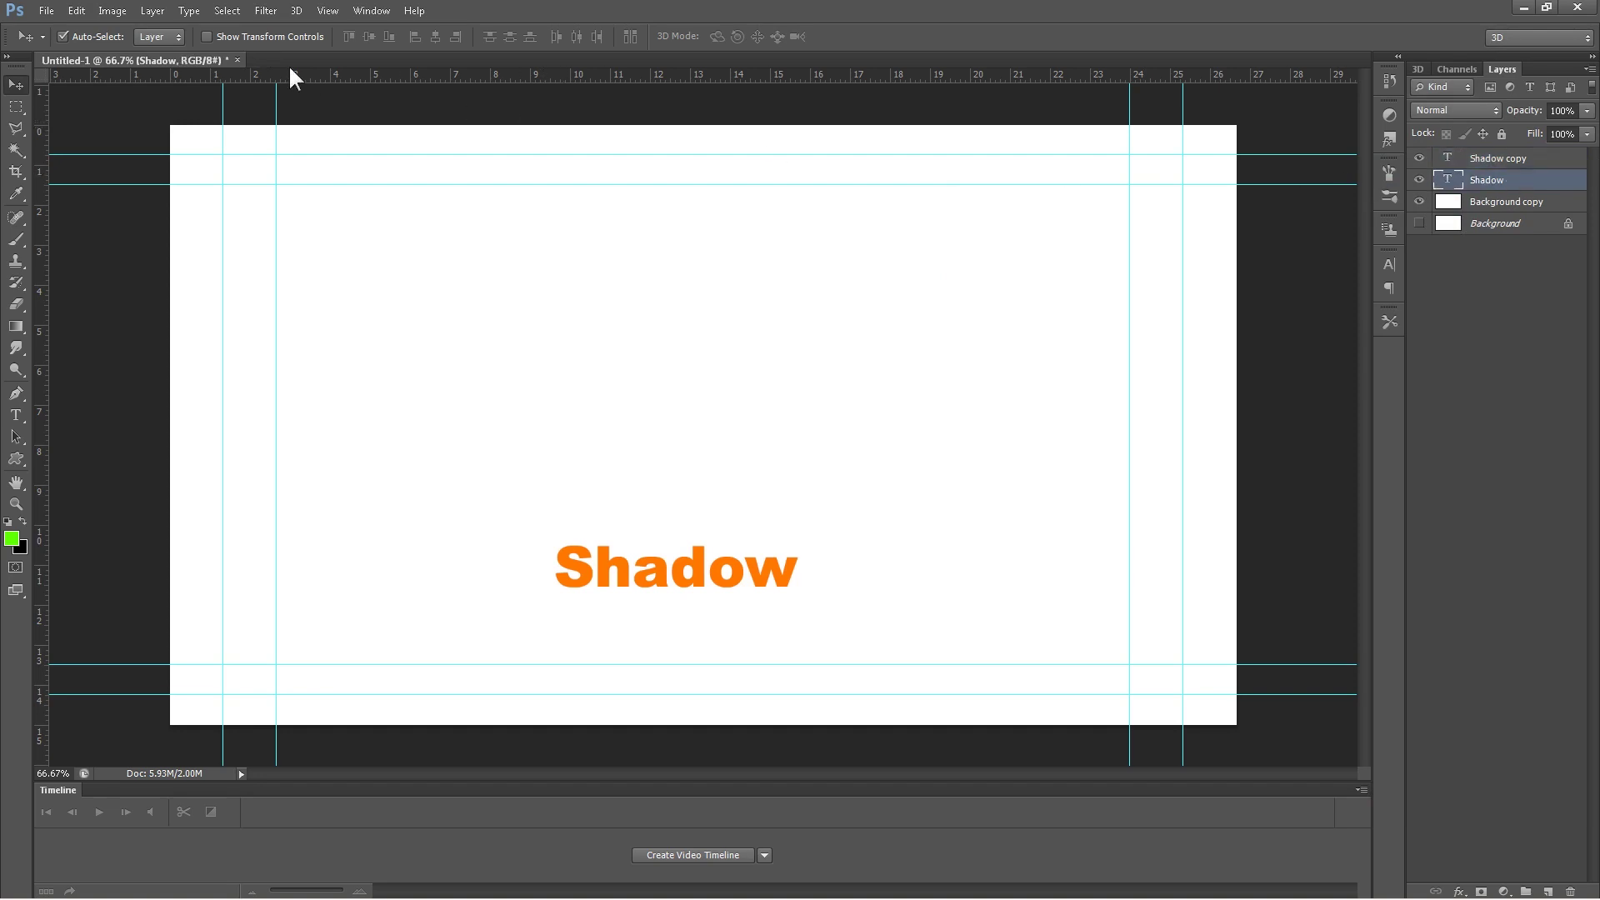
left_click(298, 5)
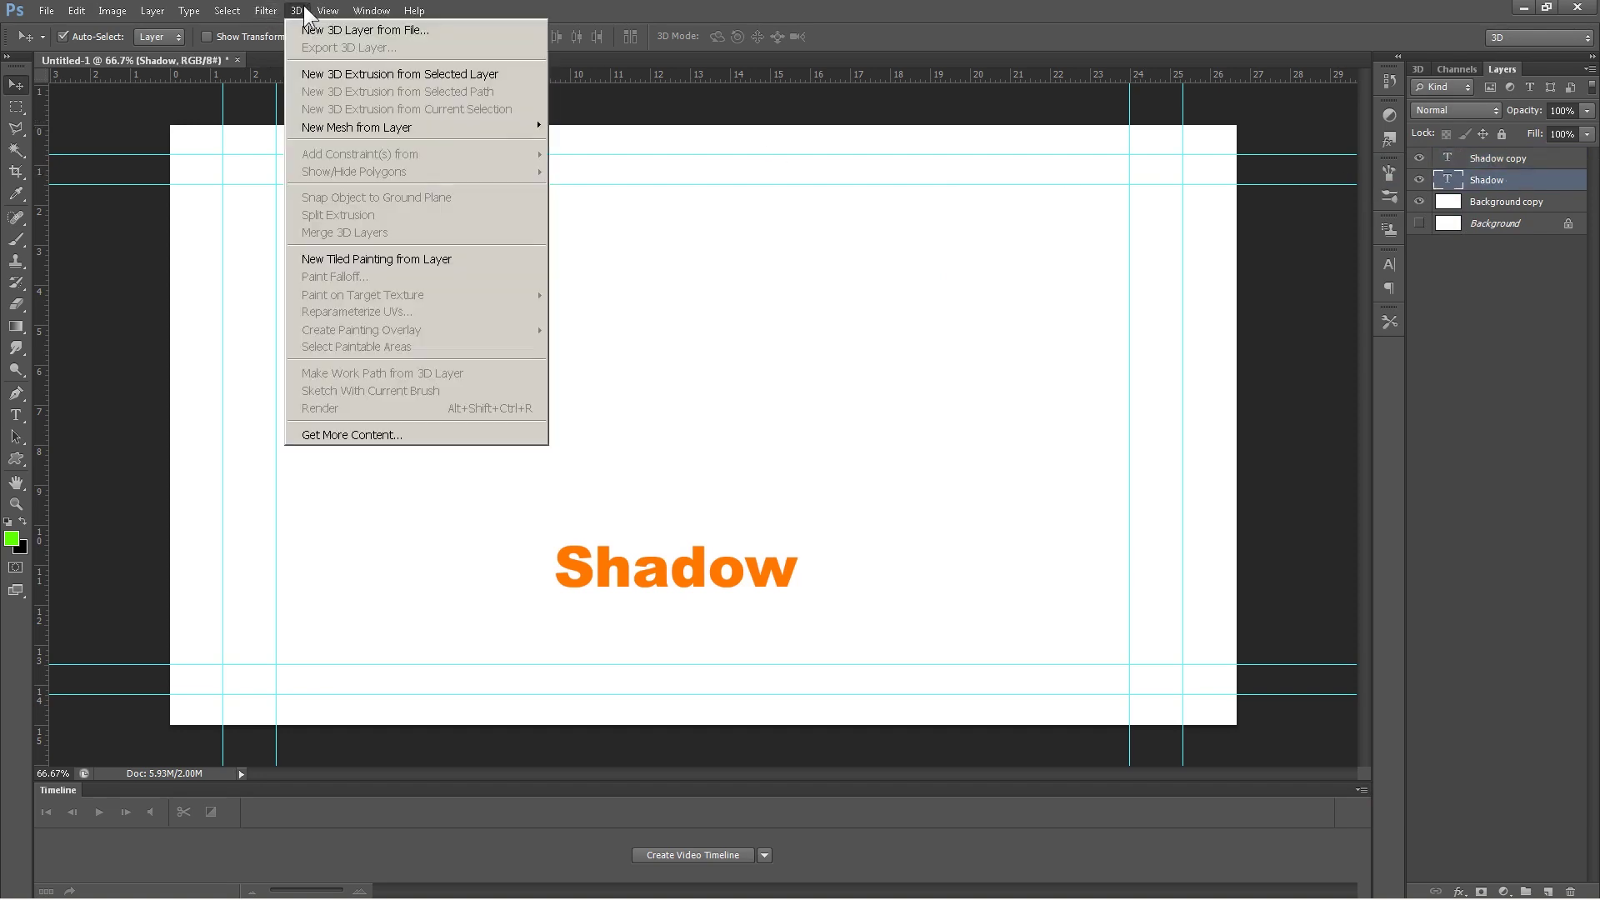
left_click(333, 72)
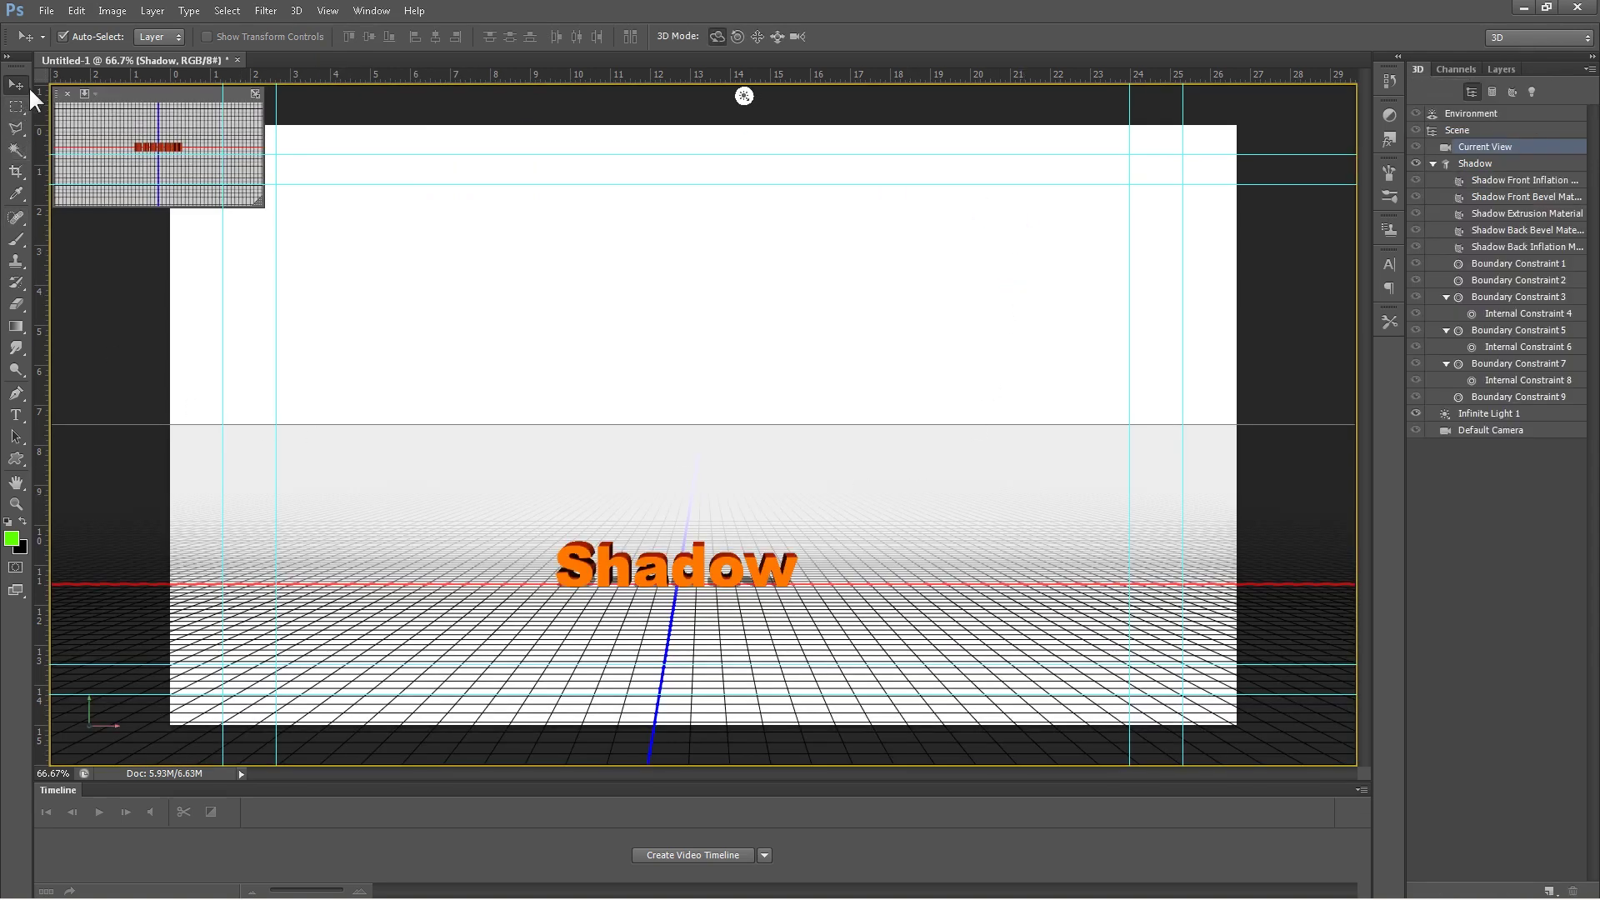
left_click(1505, 70)
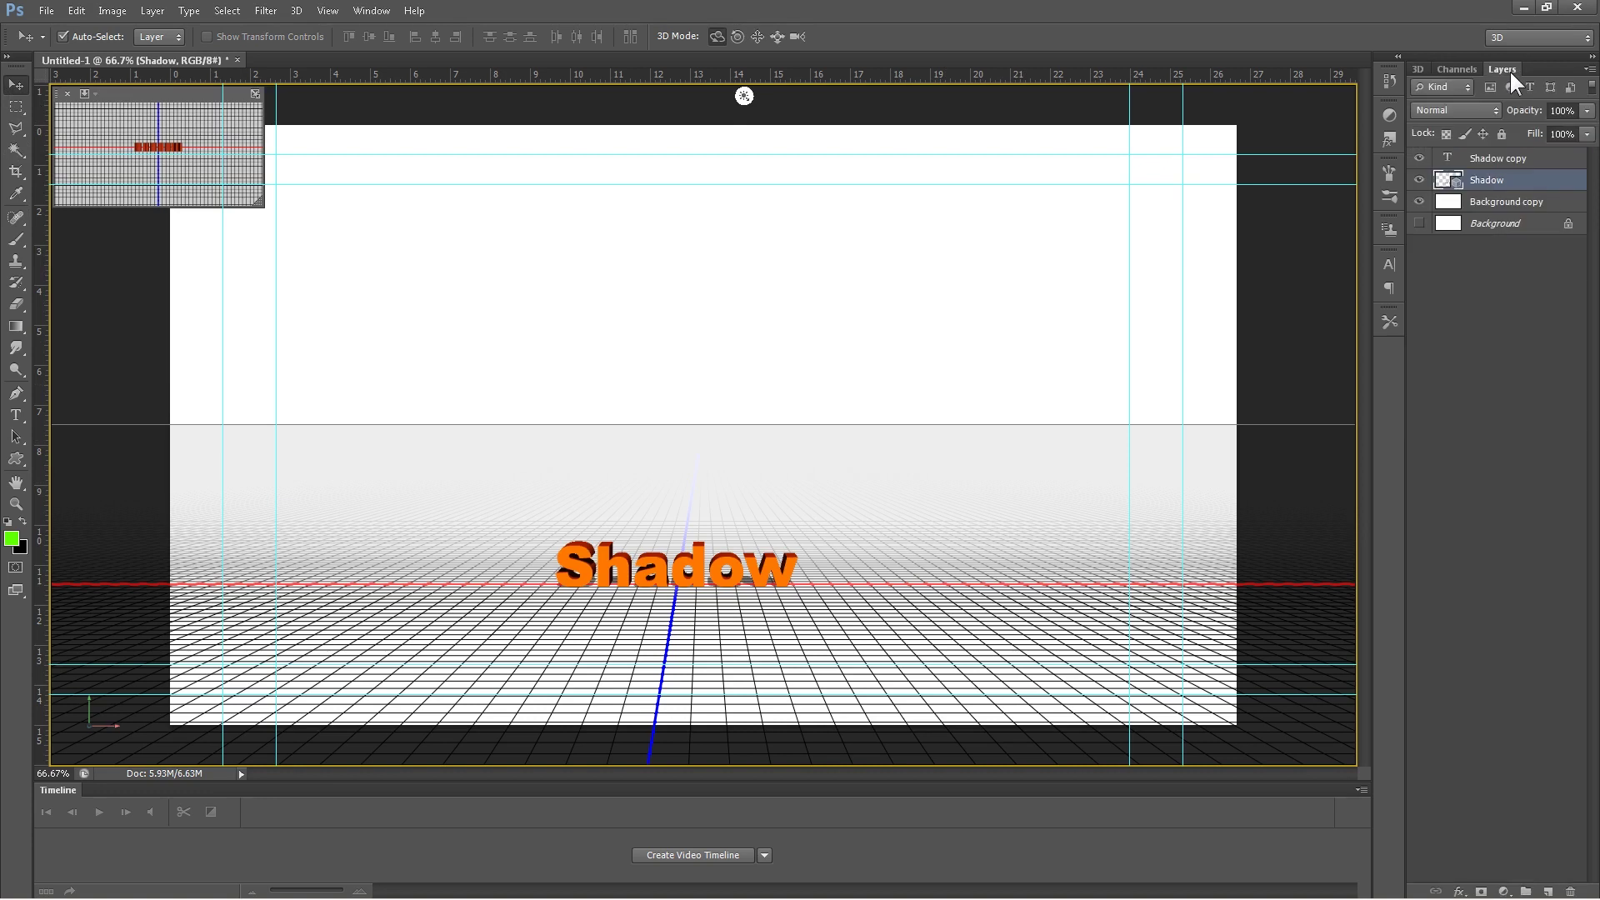
left_click(1513, 157)
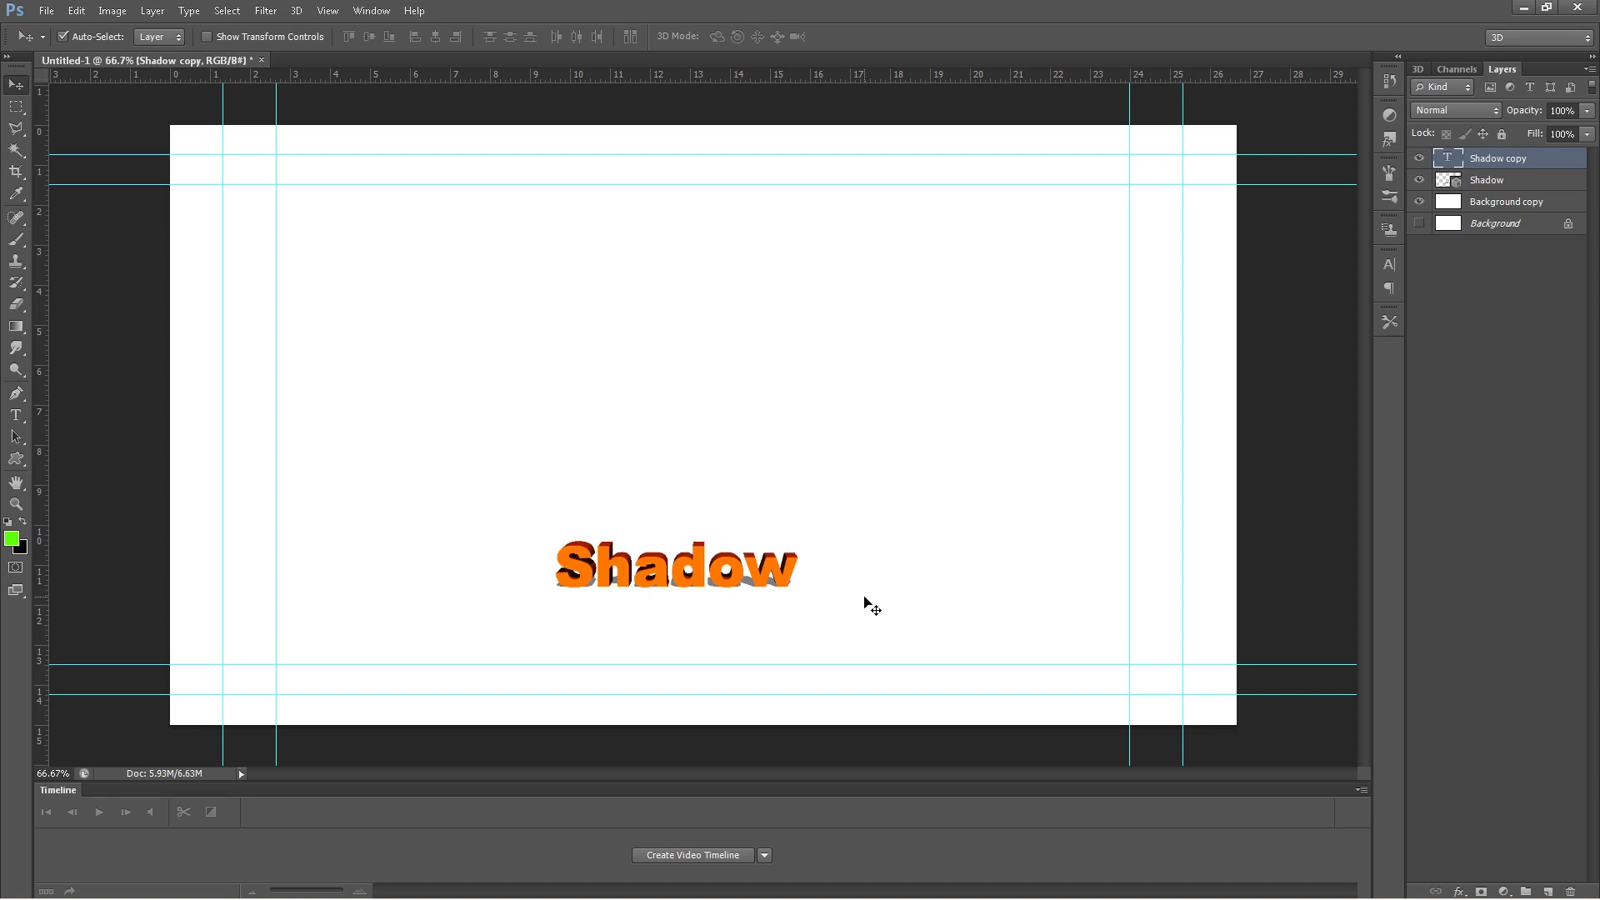
left_click(16, 504)
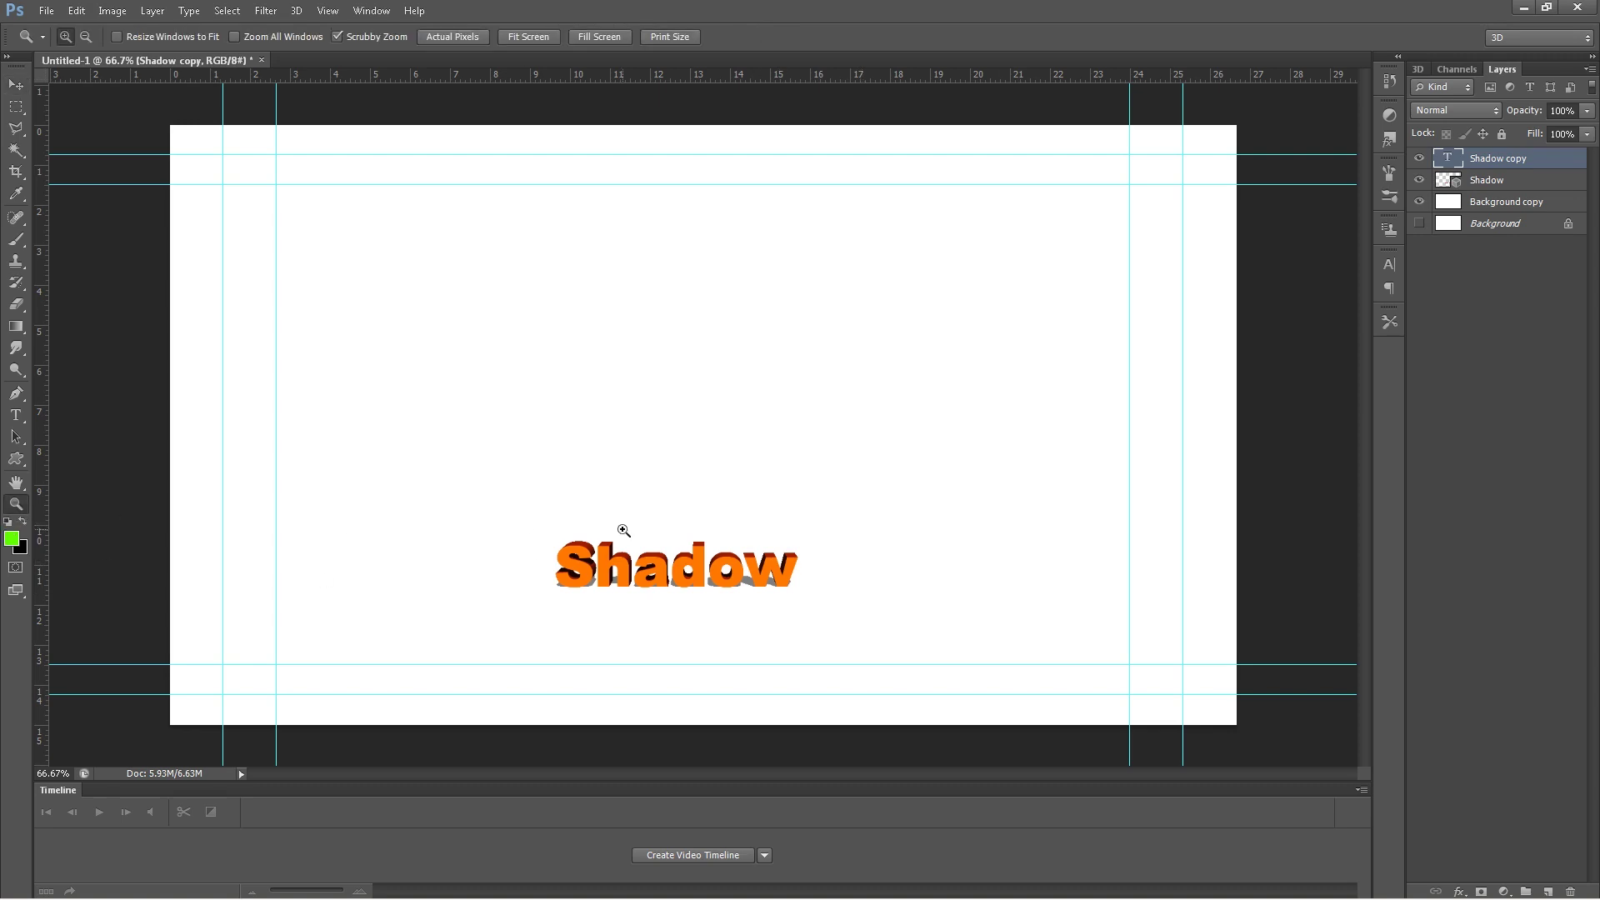
left_click(685, 569)
left_click(685, 569)
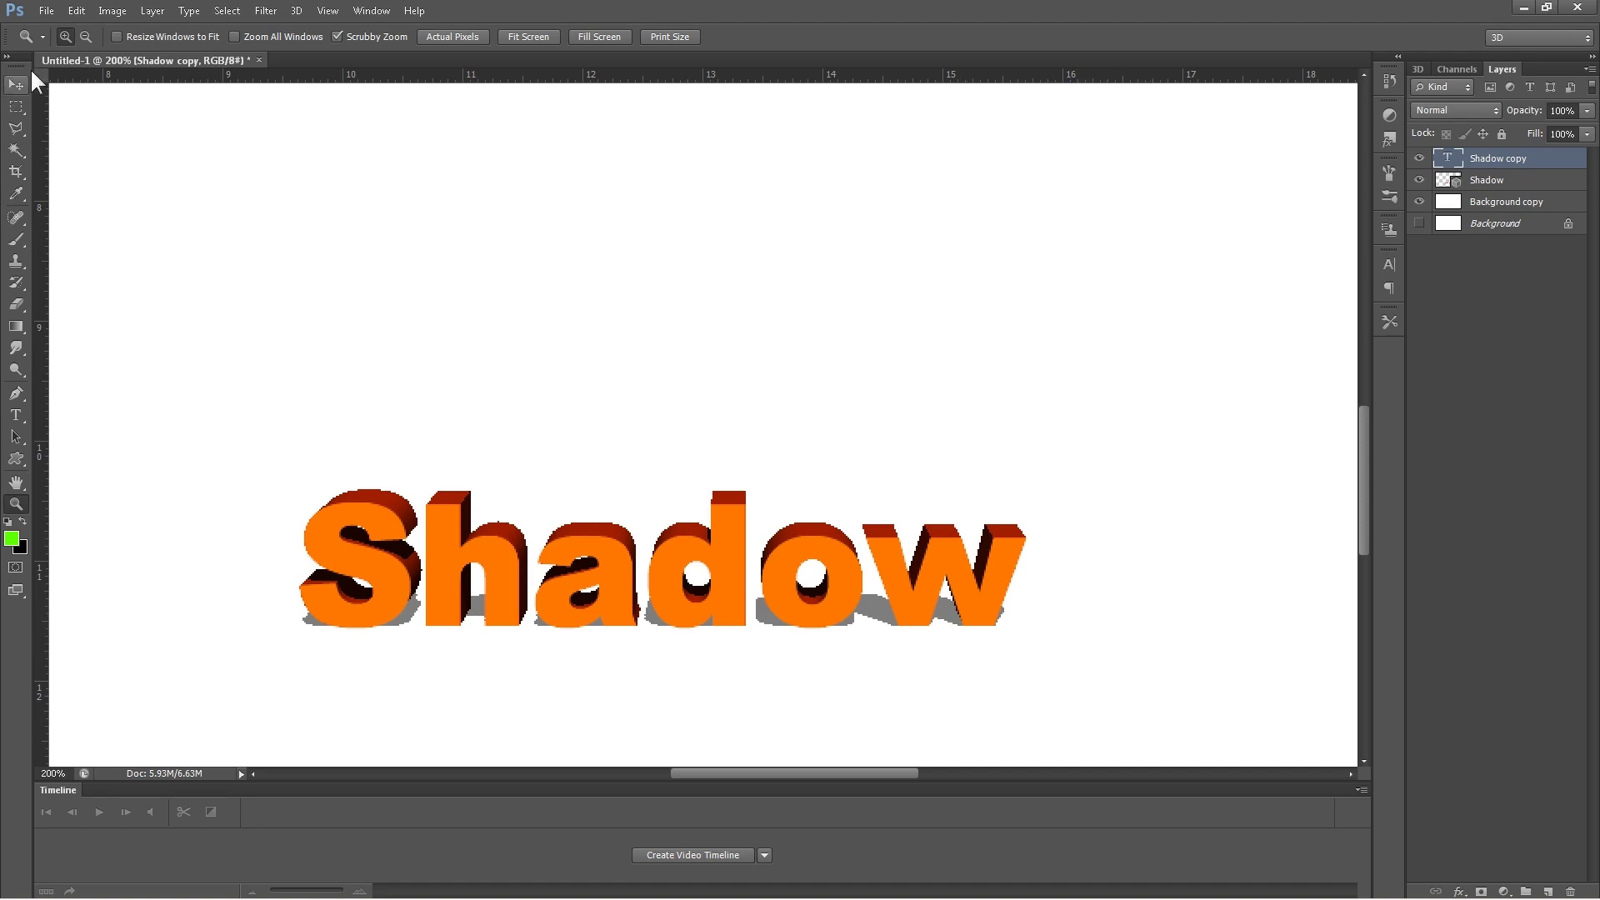
- Step backward through the edits until the 3D extrusion and both Shadow text layers are removed, keeping the Background copy layer
left_click(75, 10)
left_click(88, 64)
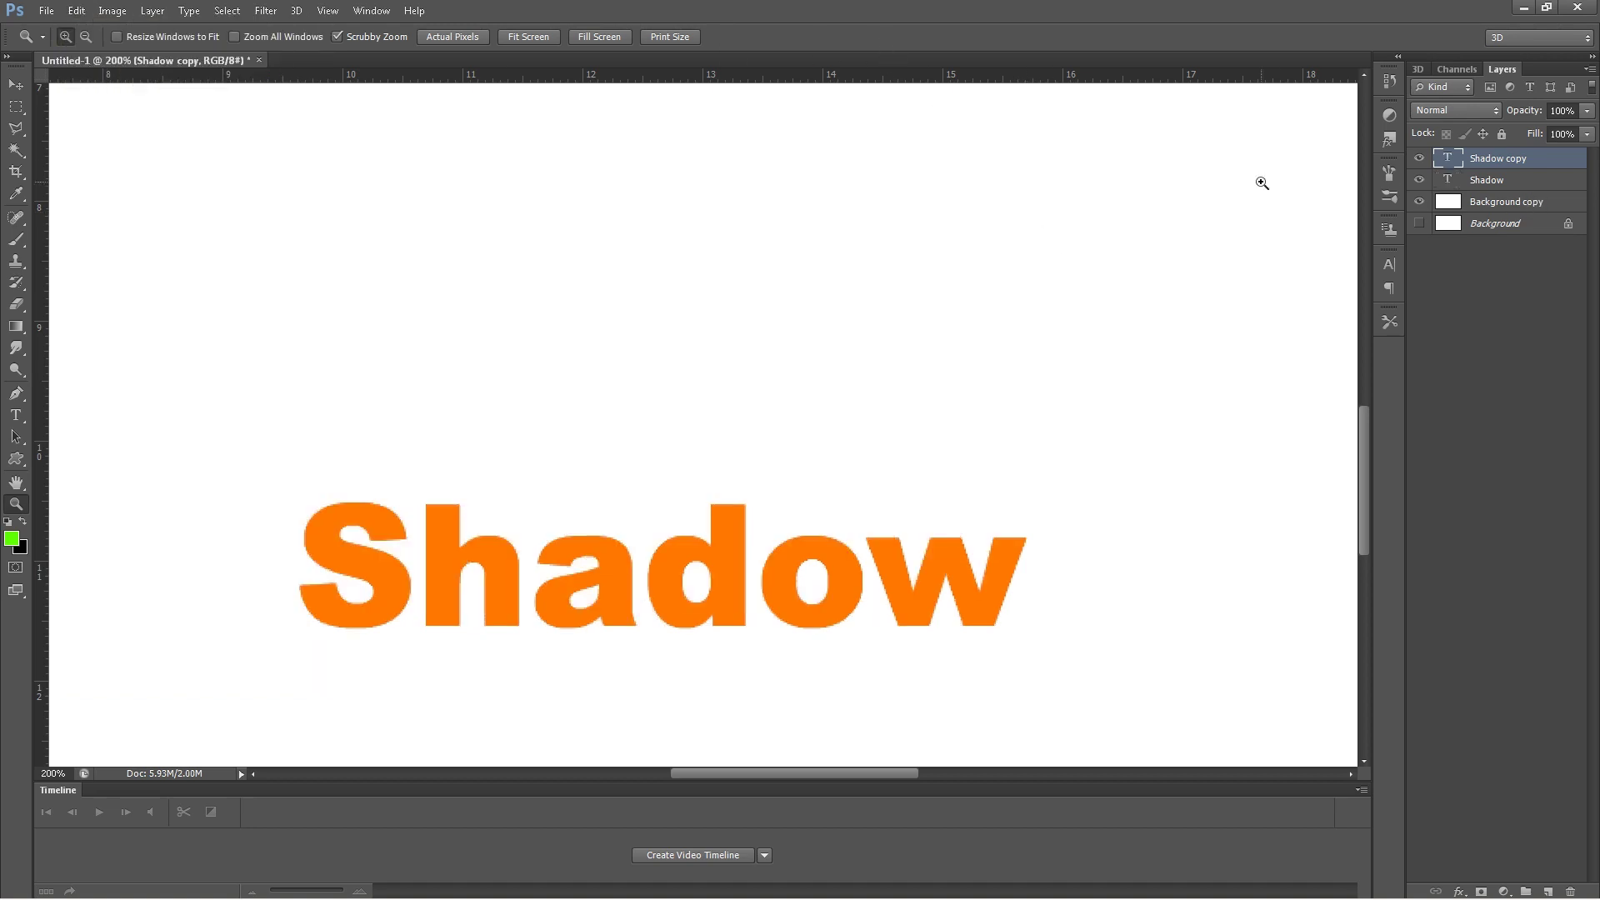
left_click(76, 10)
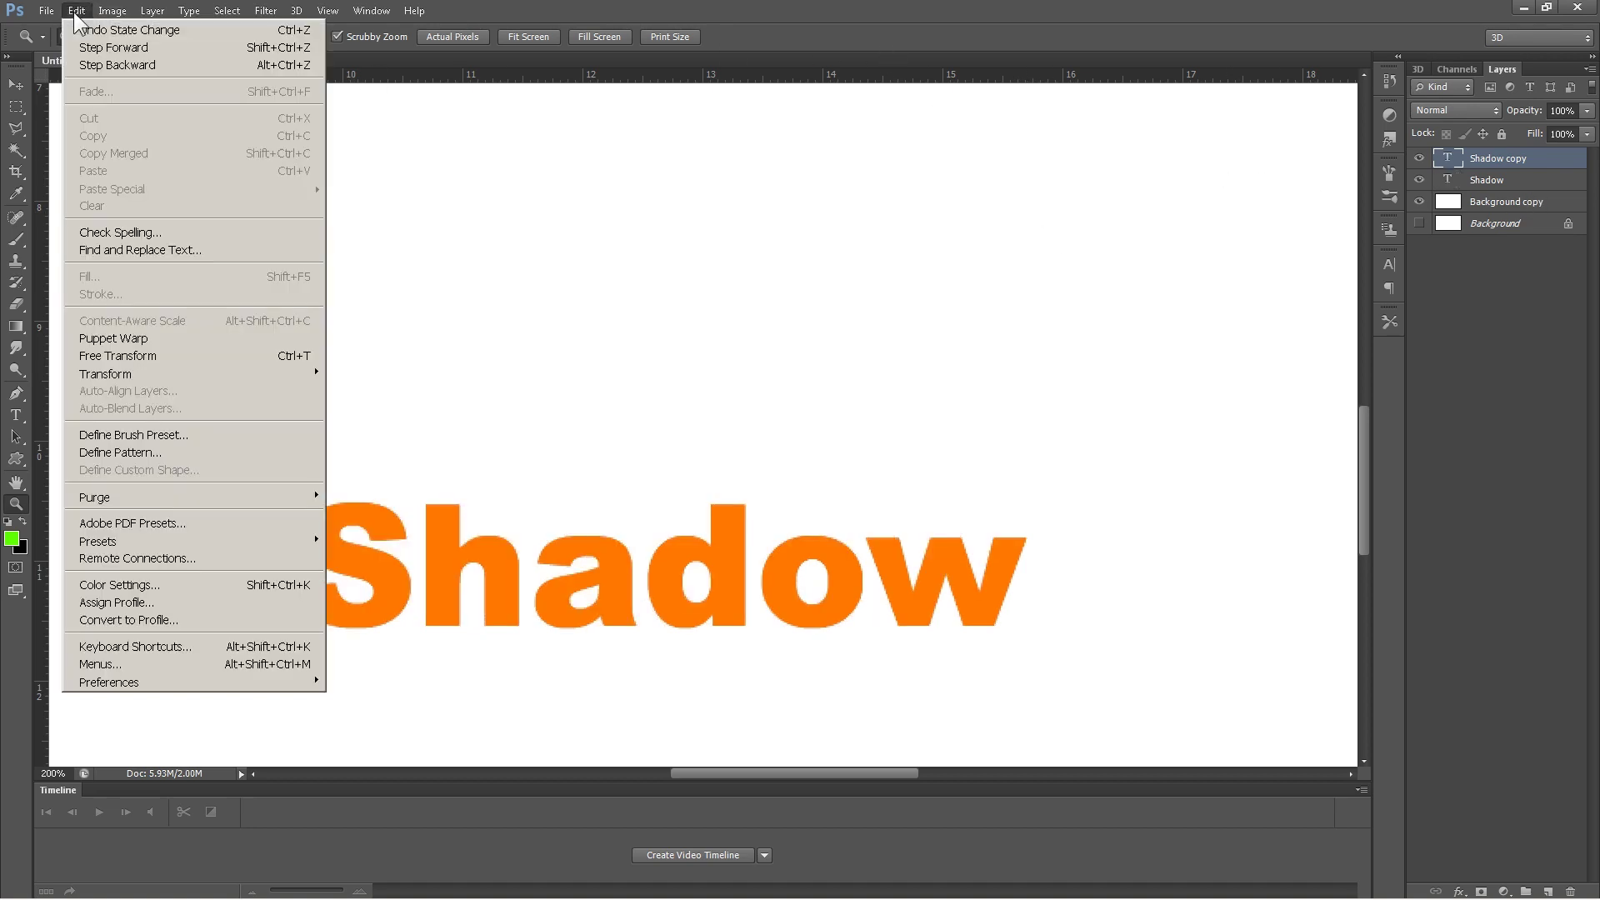
left_click(99, 64)
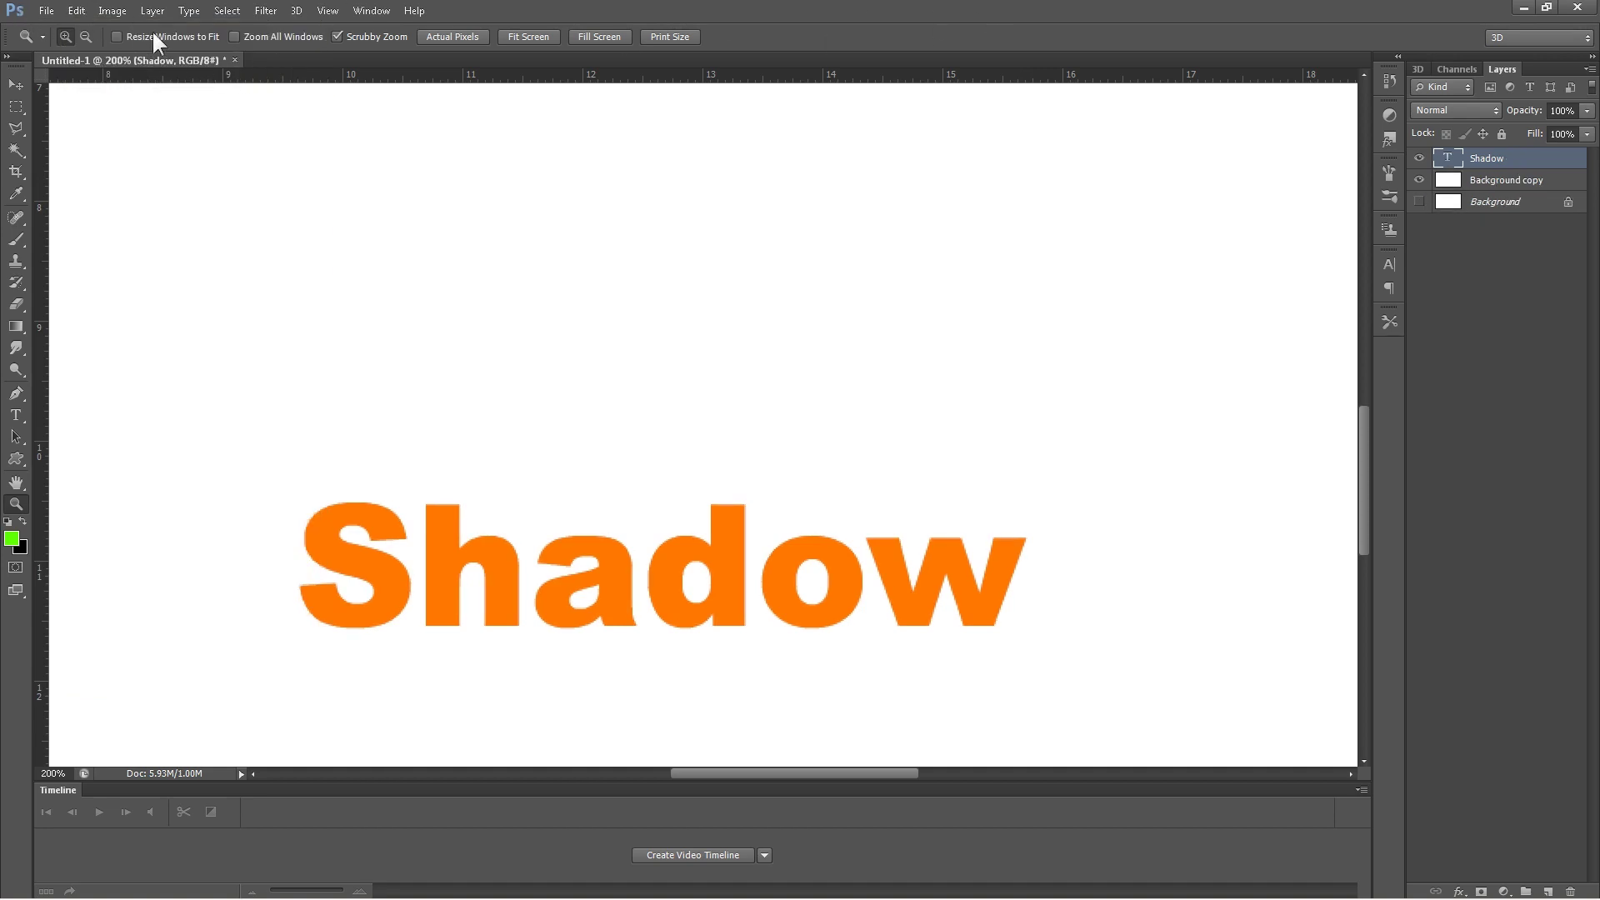
left_click(82, 13)
left_click(117, 64)
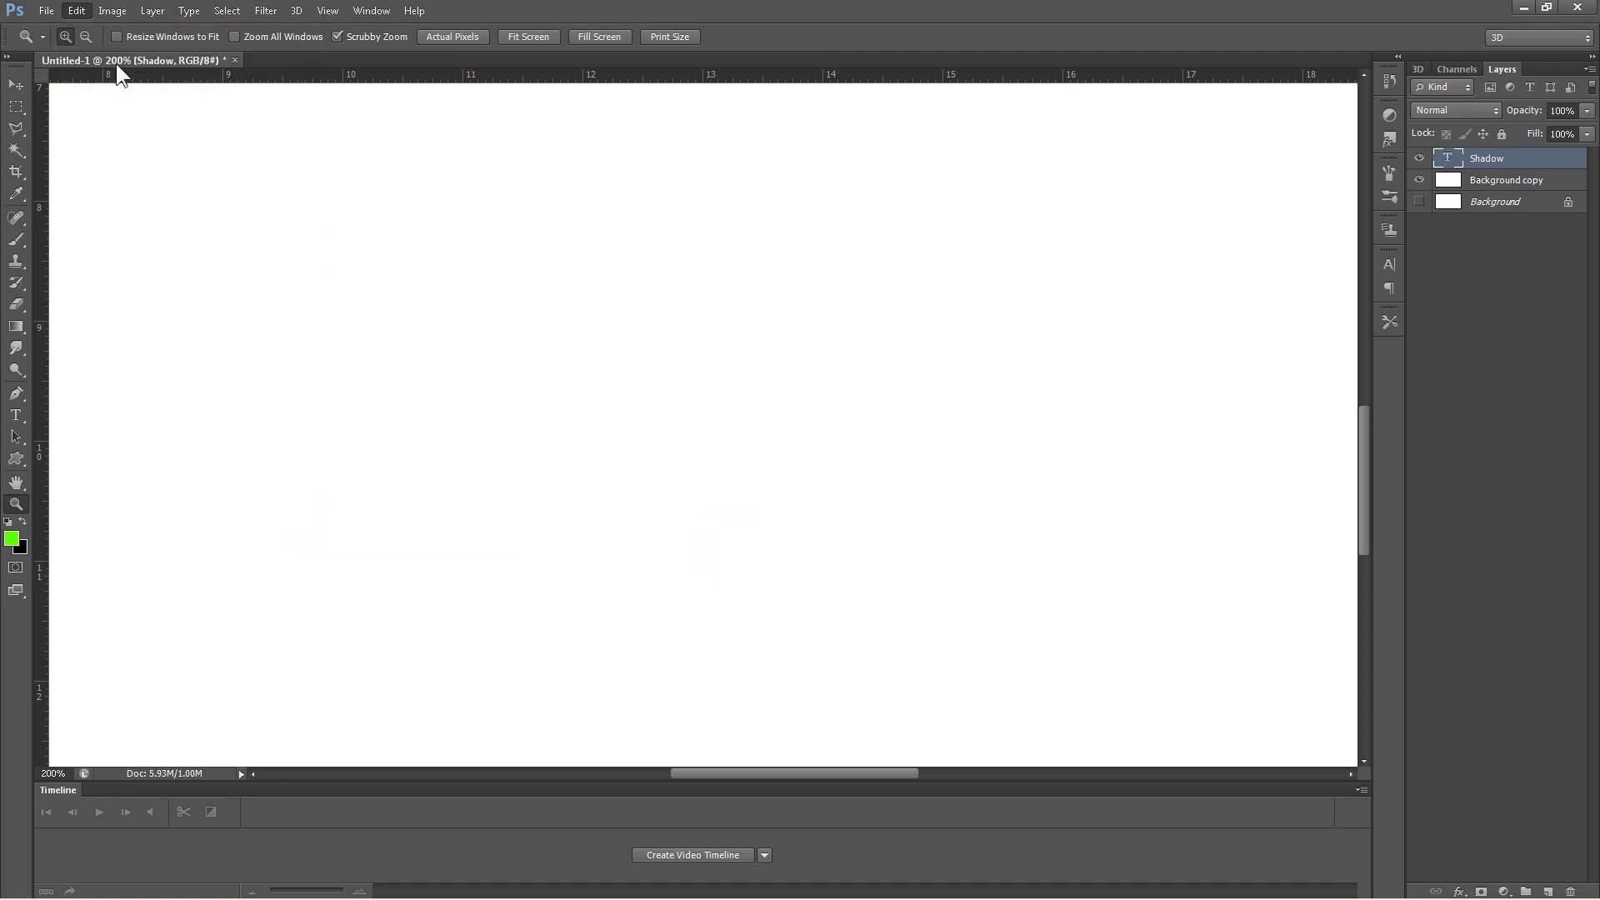
left_click(77, 11)
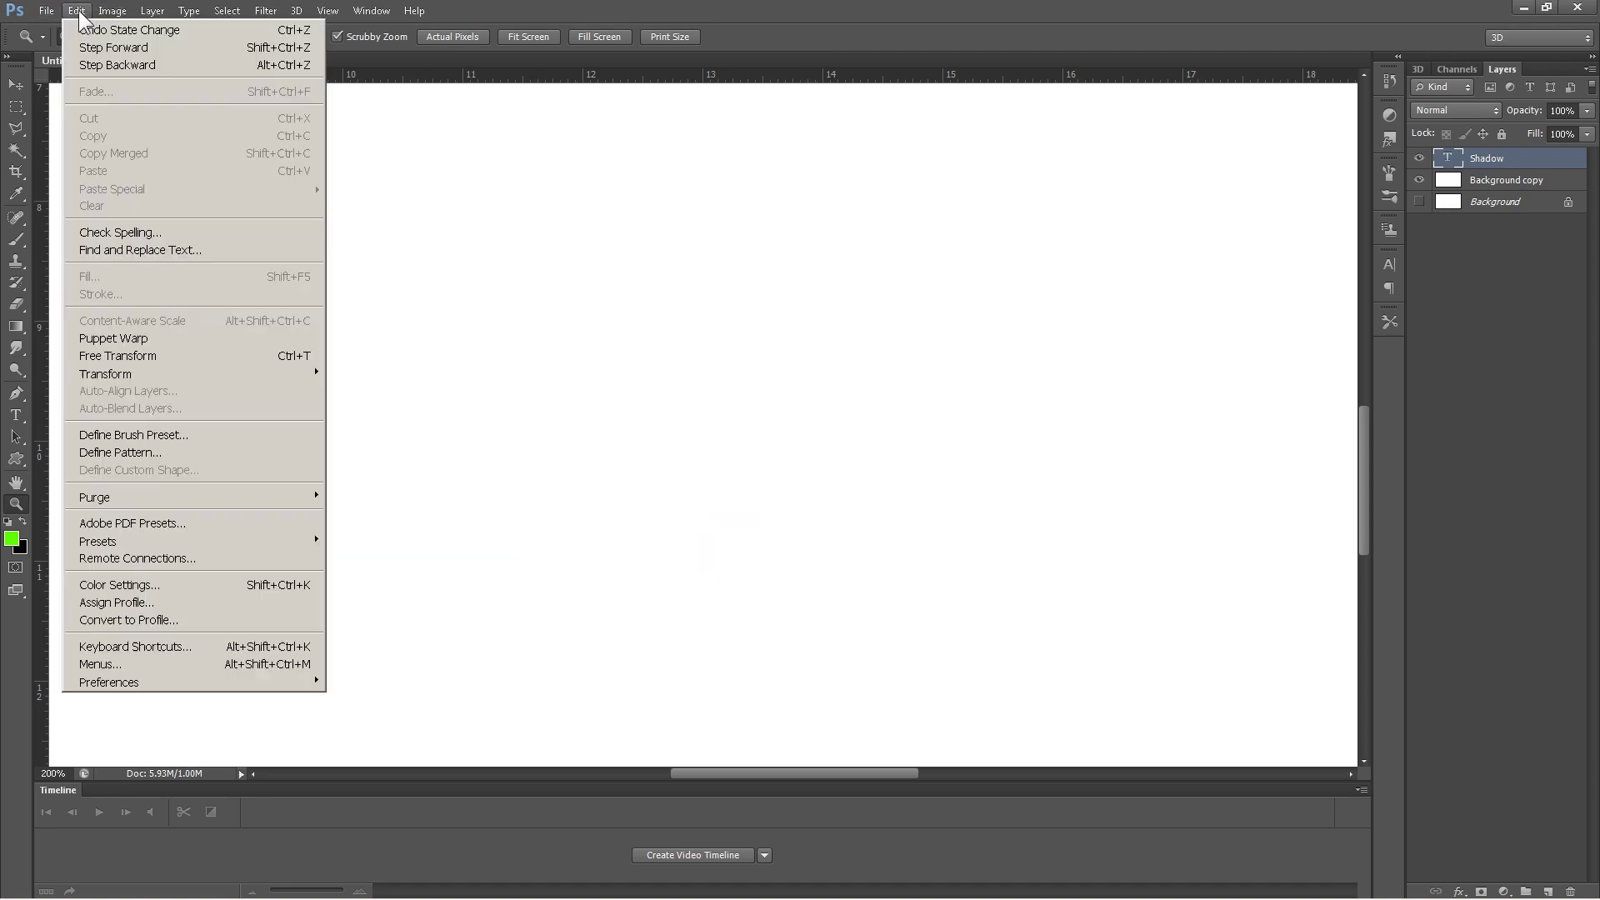
left_click(111, 60)
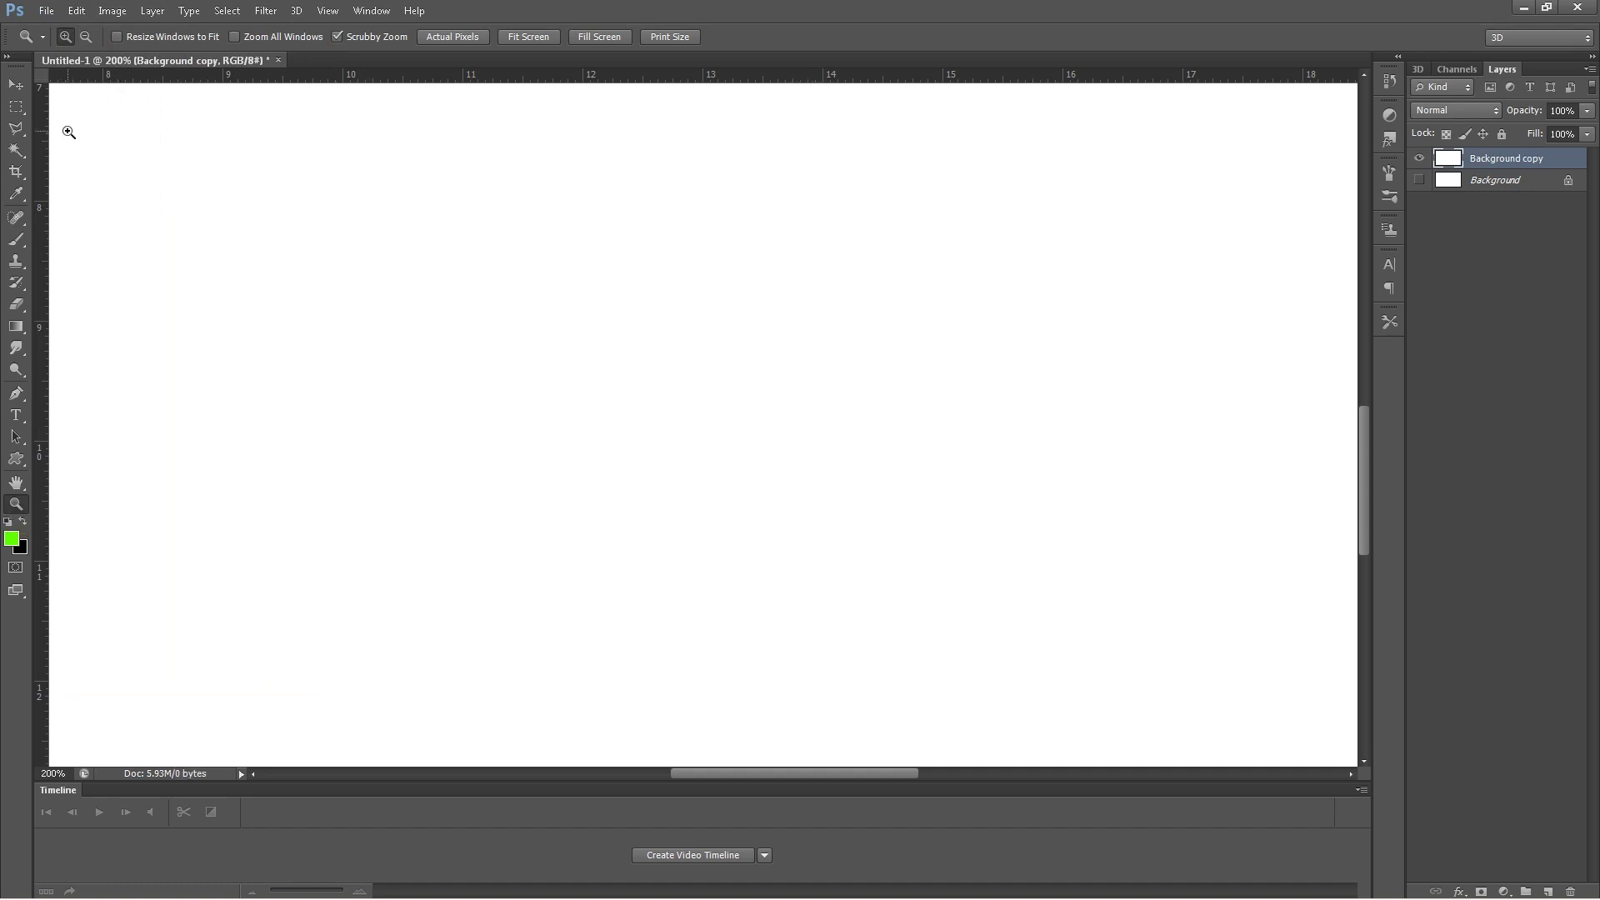
left_click(85, 37)
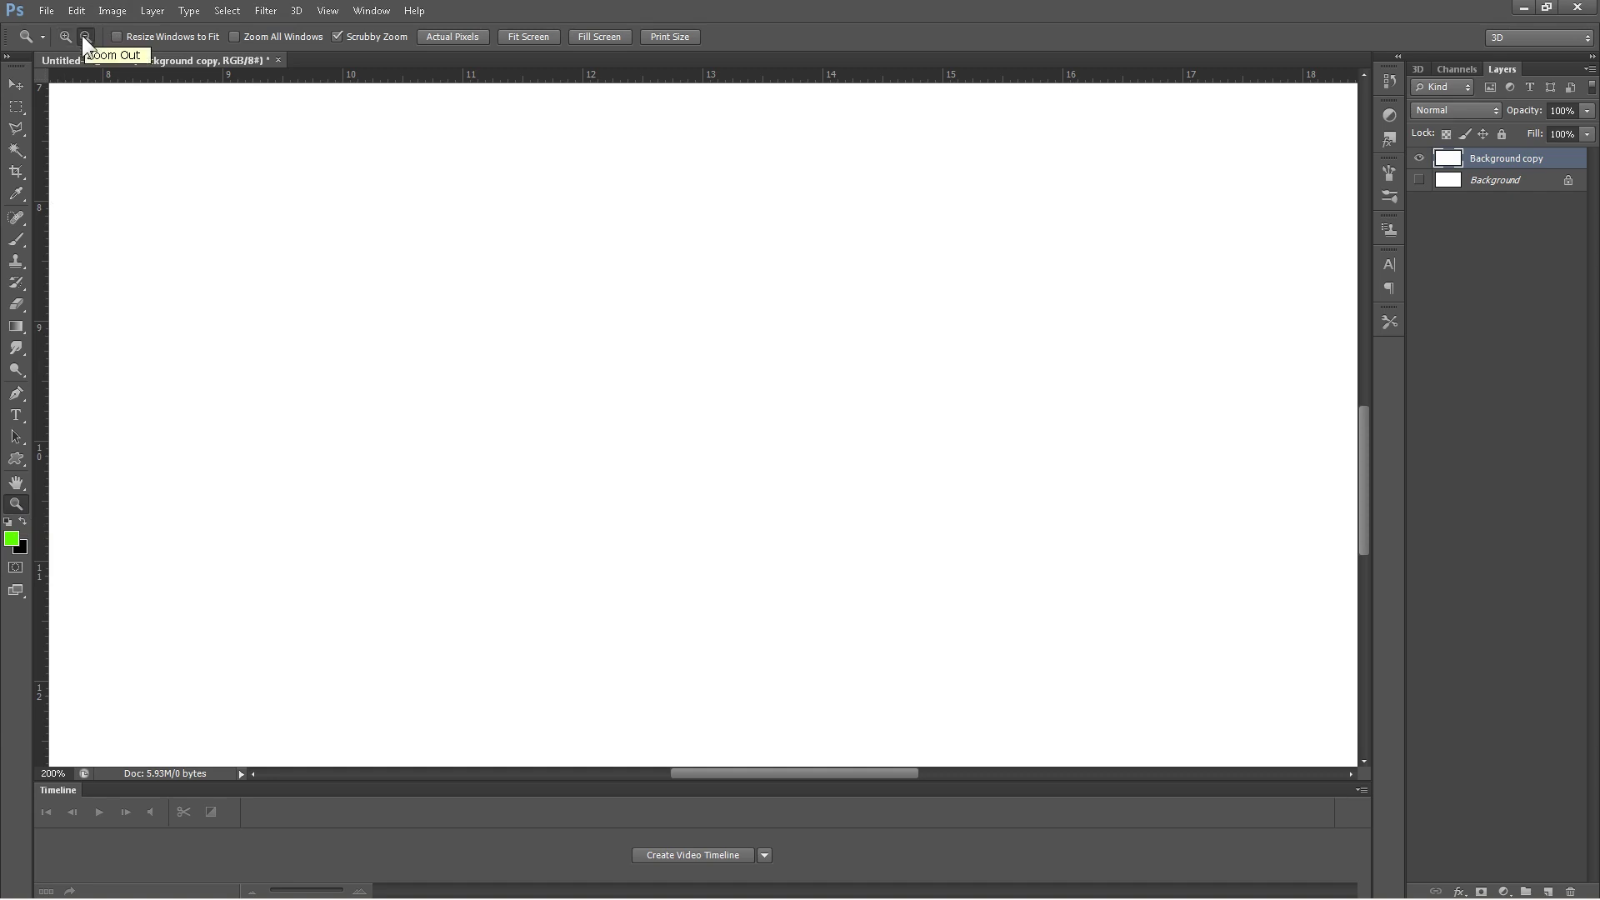
- Open the Astrocycle.jpg dinosaur image from the 1Ani-Trucks library
left_click(540, 388)
left_click(541, 388)
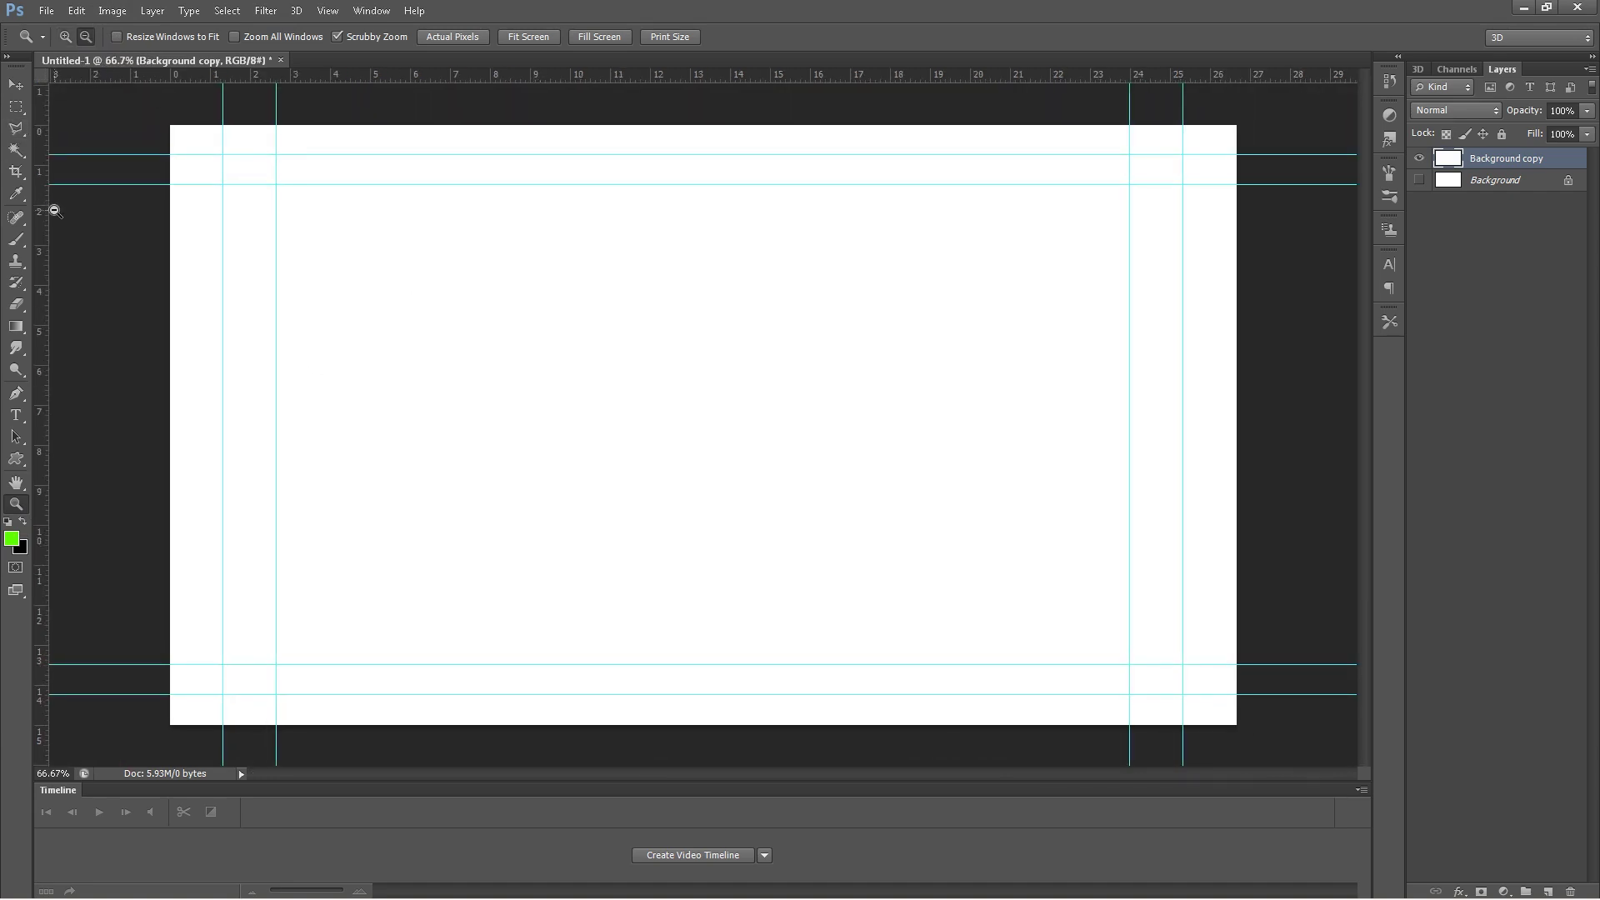
left_click(14, 86)
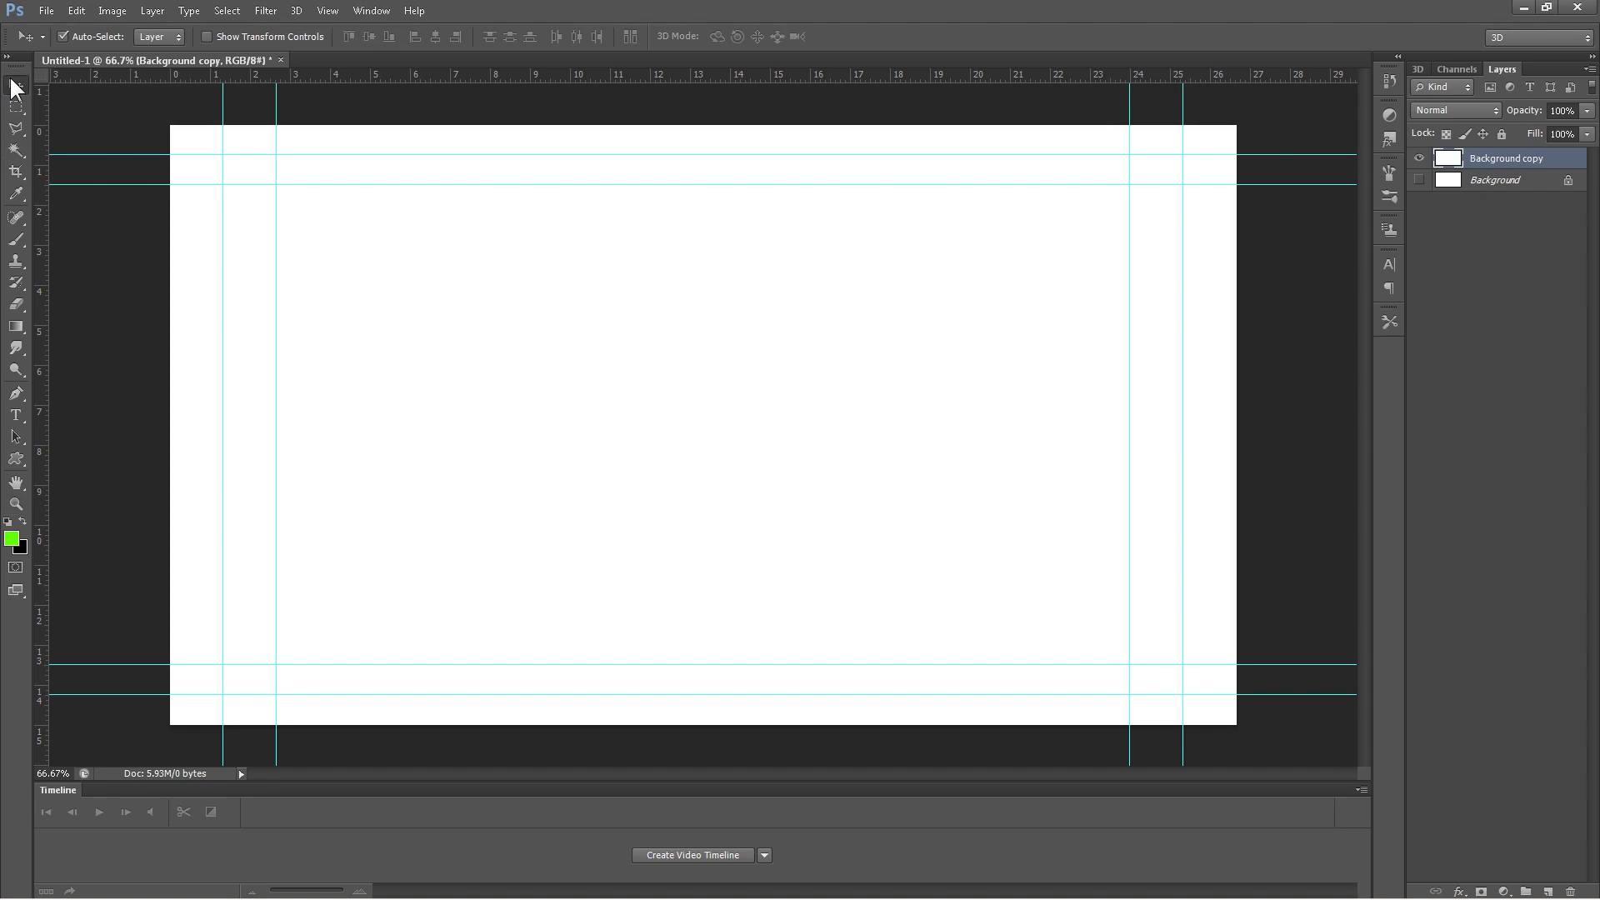
left_click(45, 10)
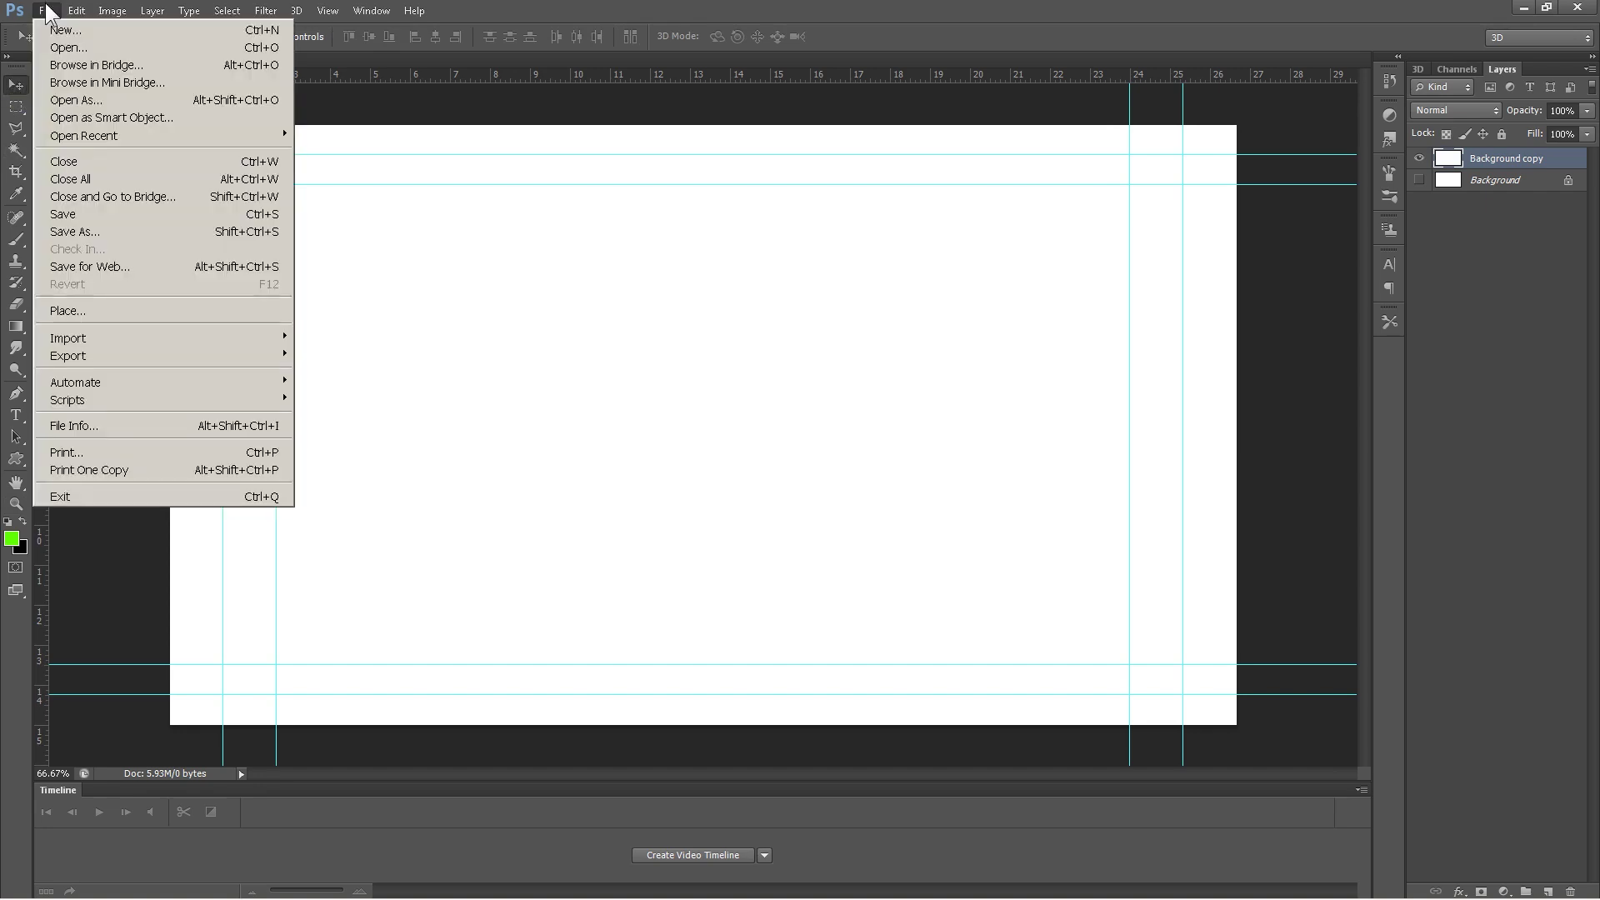
left_click(53, 47)
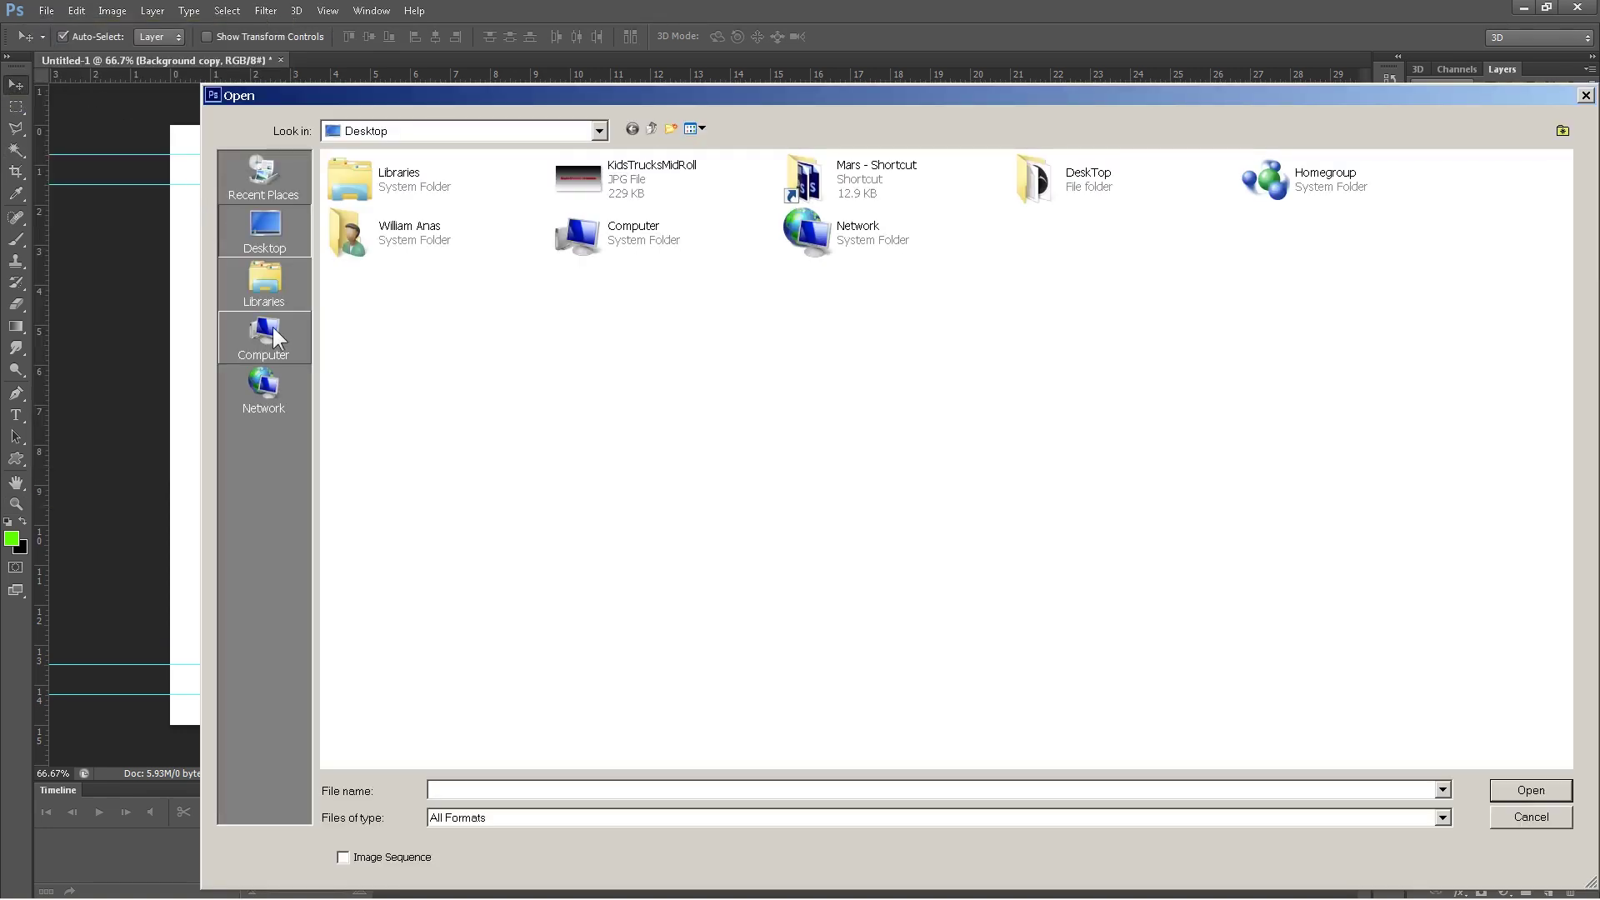
left_click(277, 277)
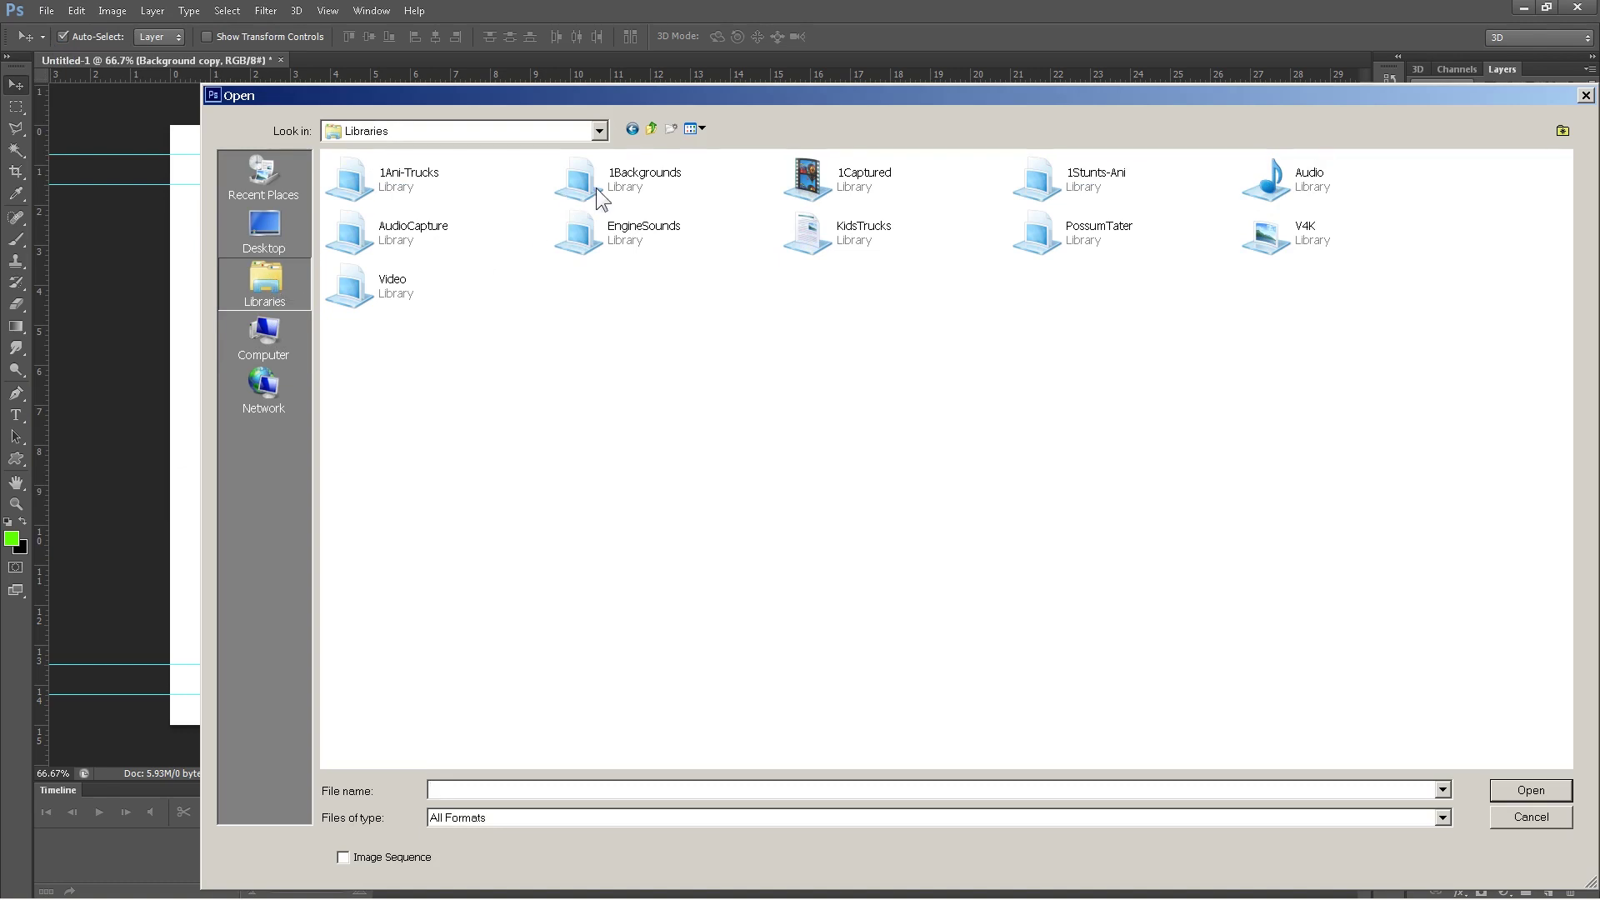
double_click(356, 193)
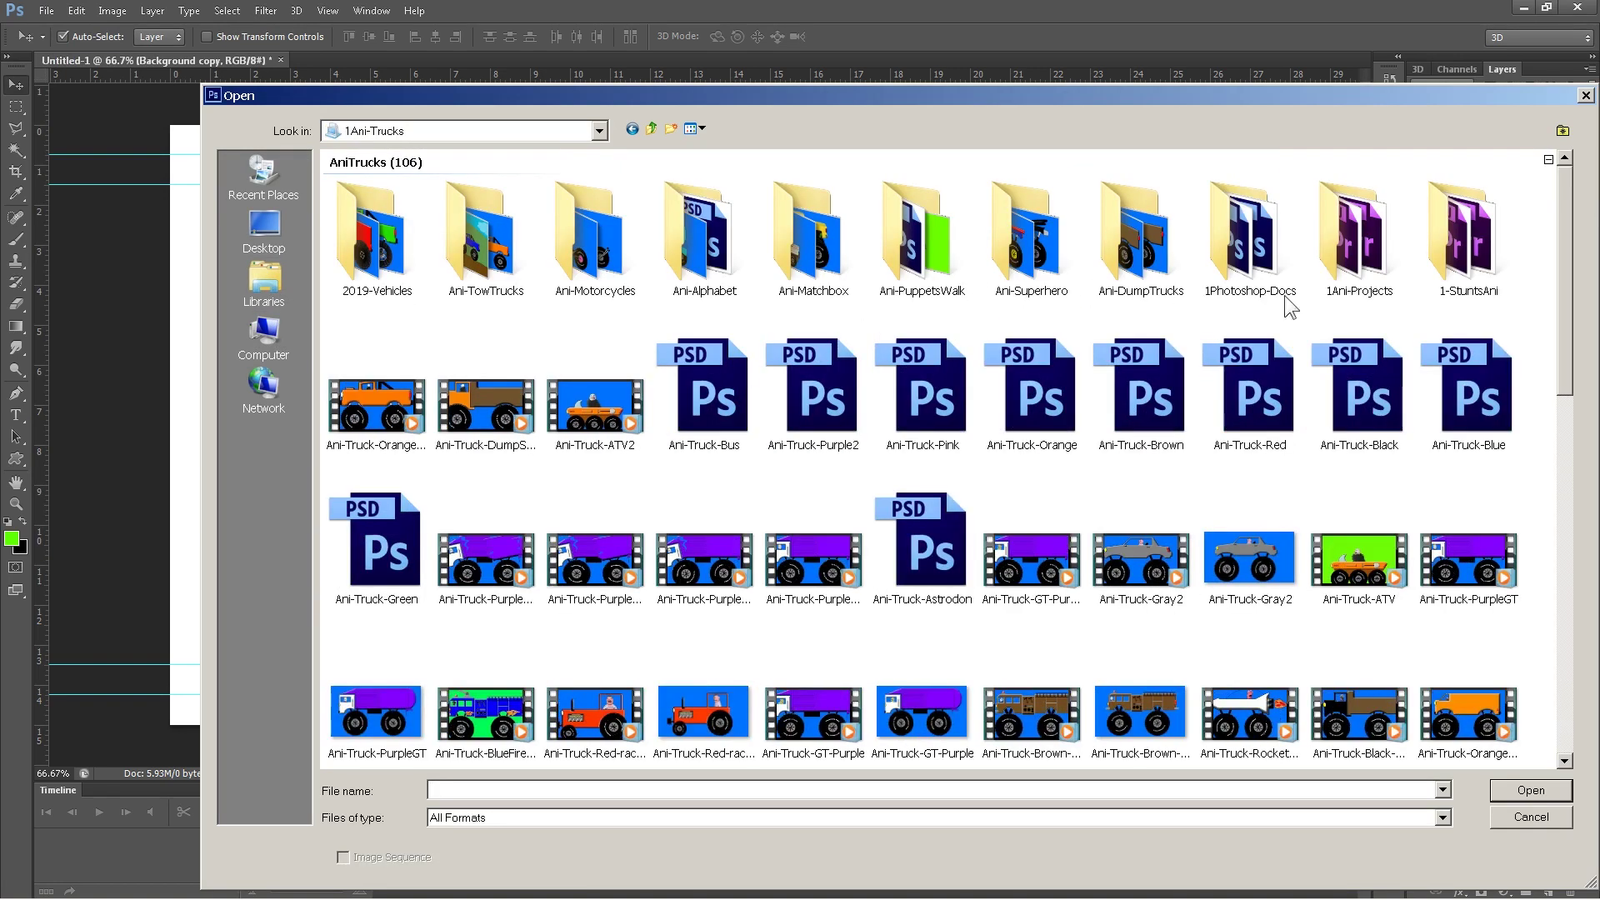
left_click(1570, 289)
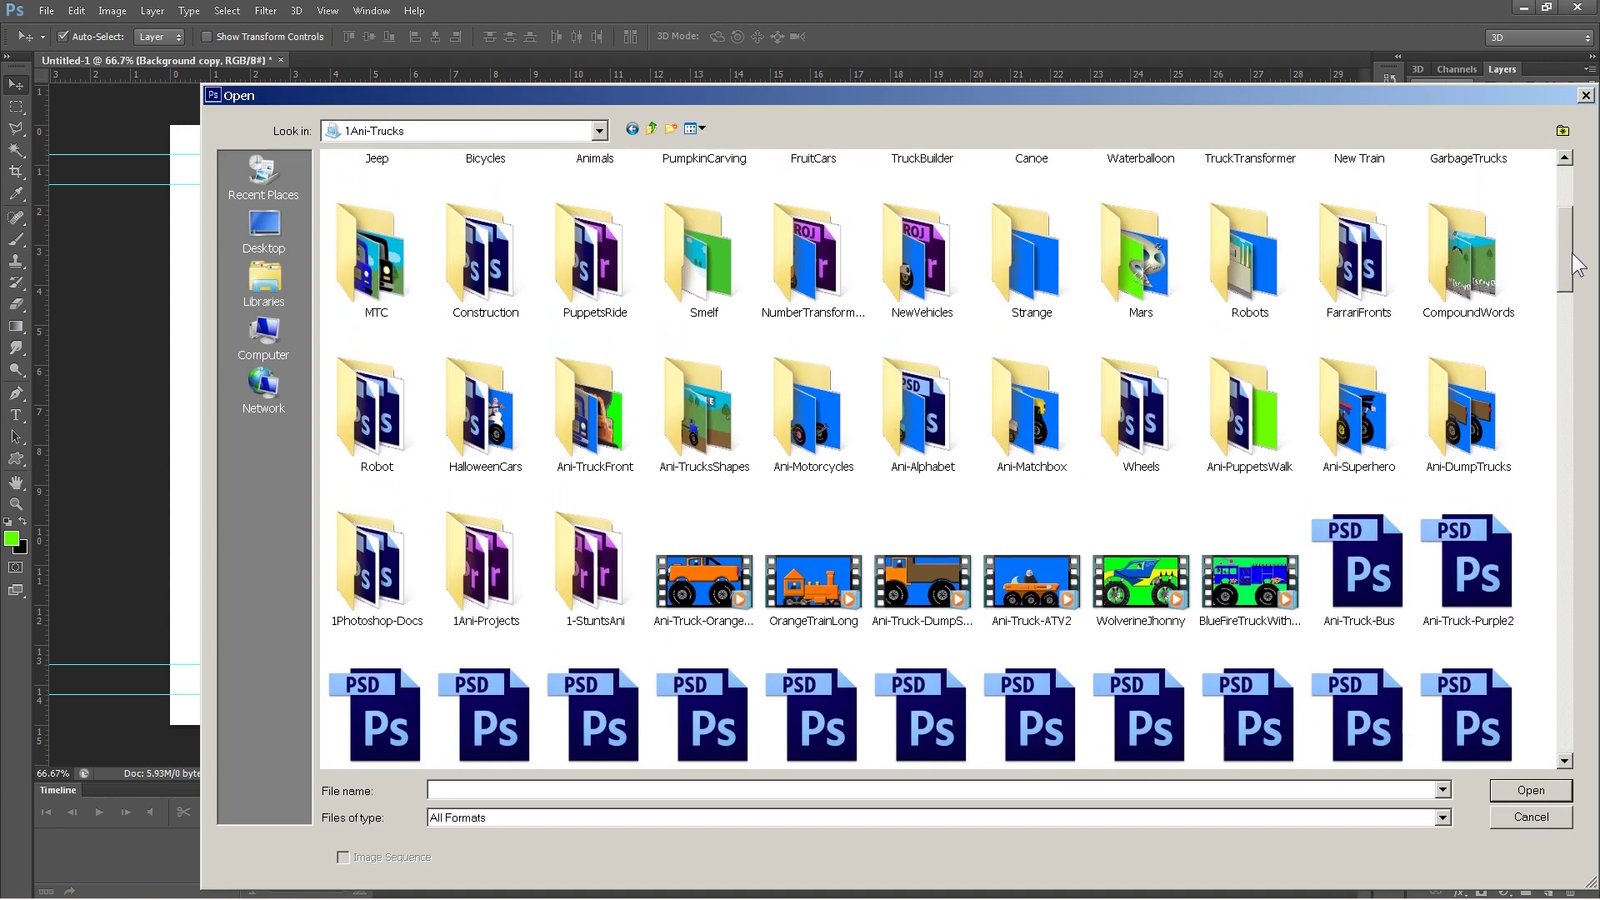
left_click_drag(1571, 311, 1571, 371)
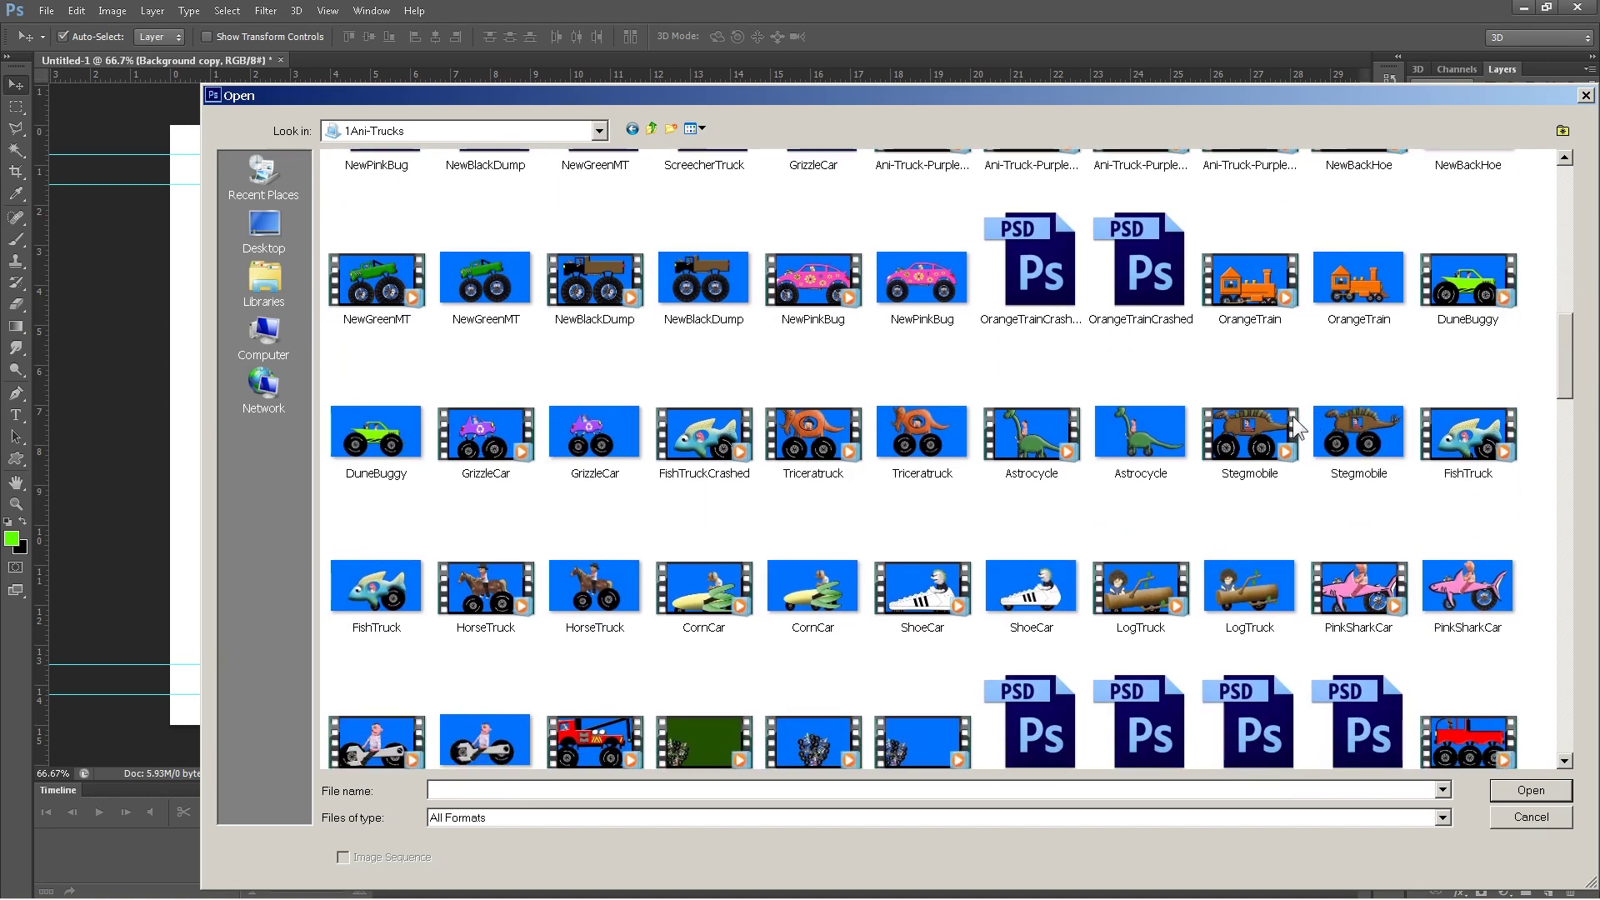
double_click(1142, 432)
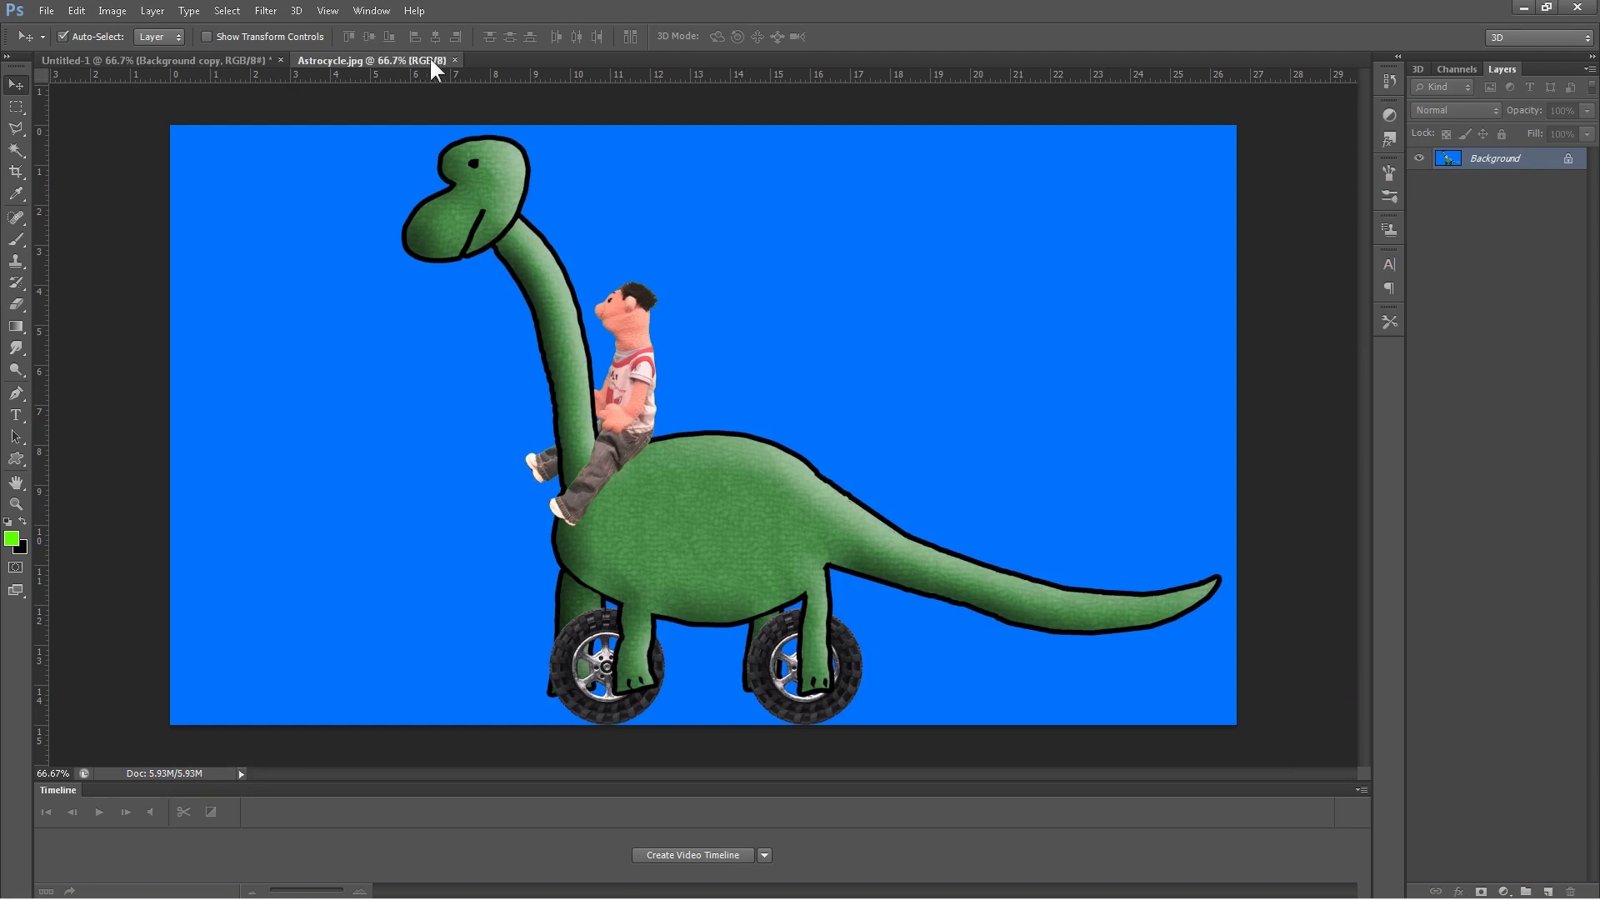
- Duplicate the dinosaur image's Background layer as "Background copy" and hide the original Background layer
right_click(1535, 163)
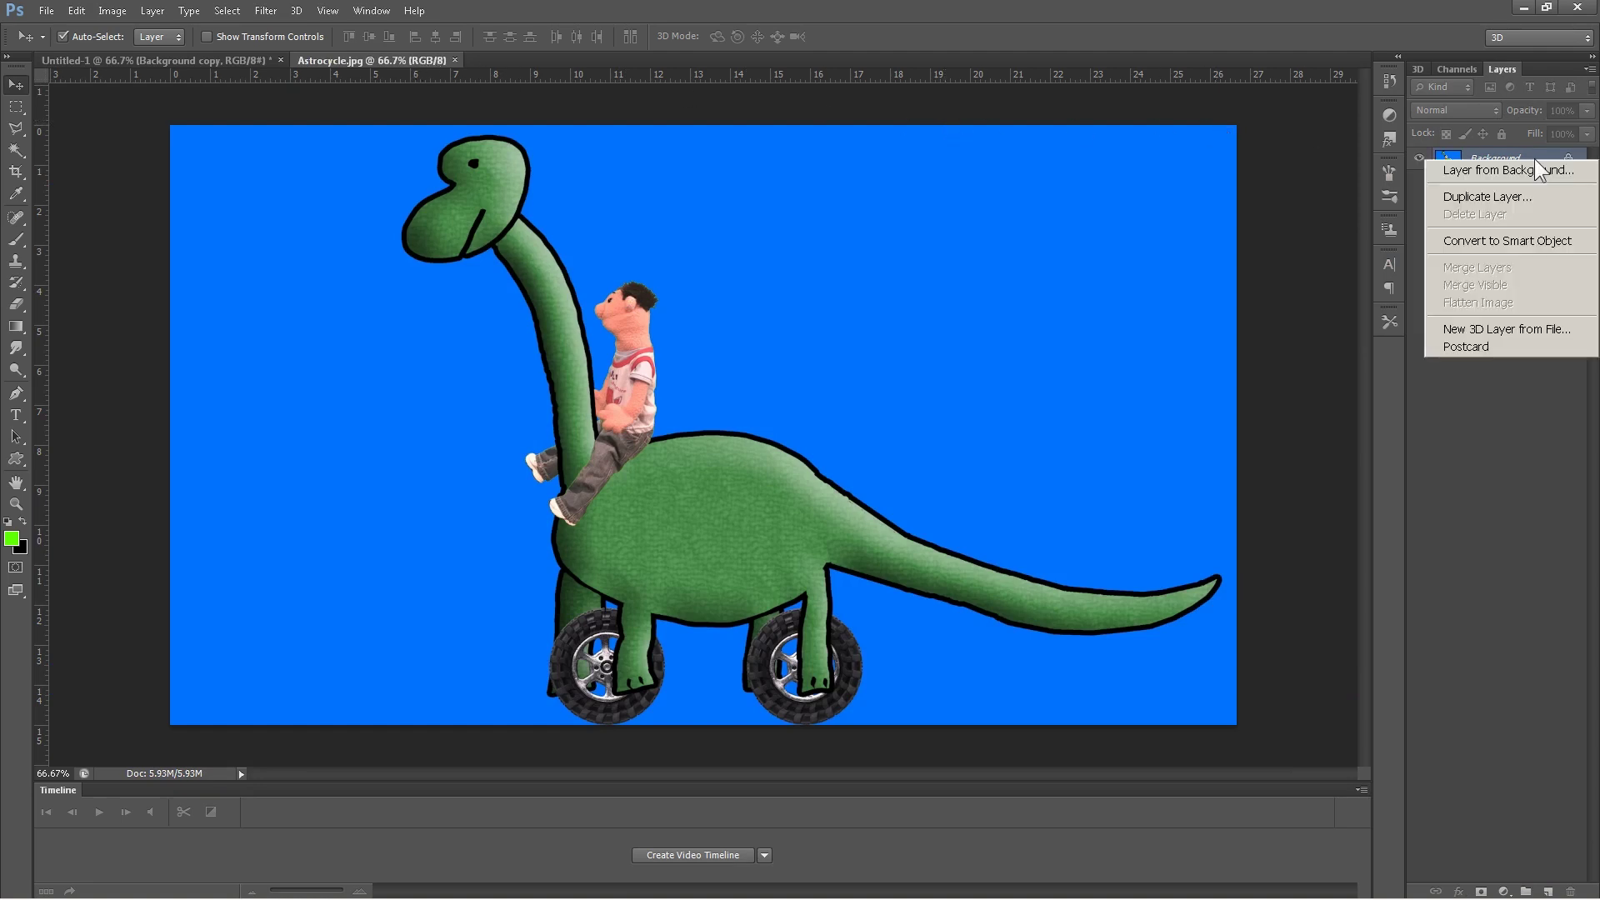
left_click(1508, 193)
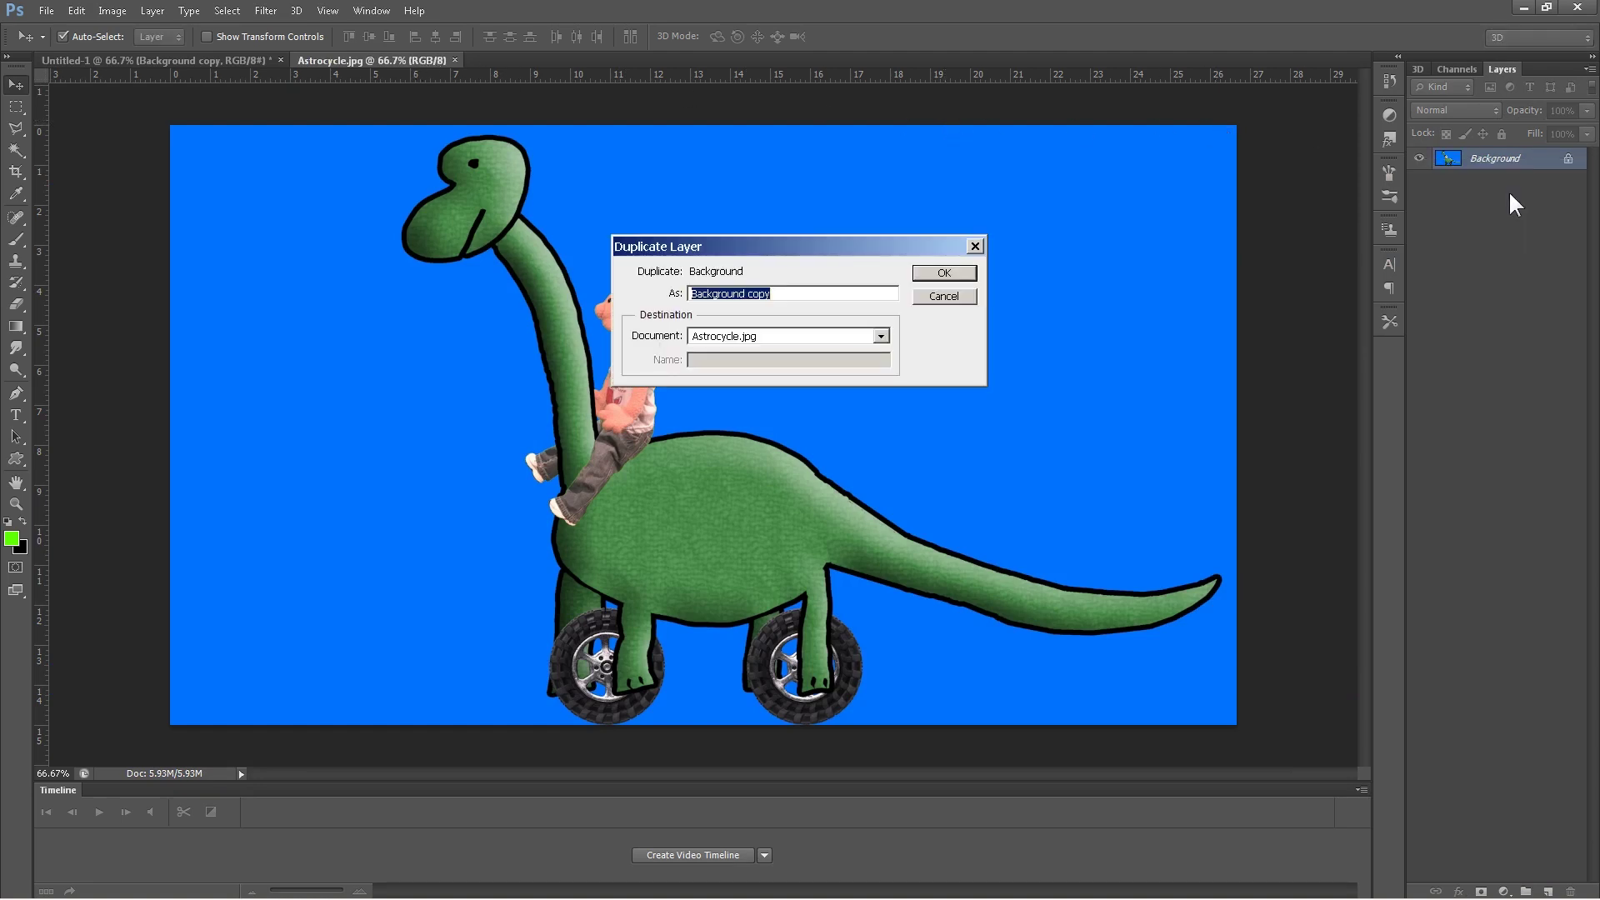
left_click(962, 272)
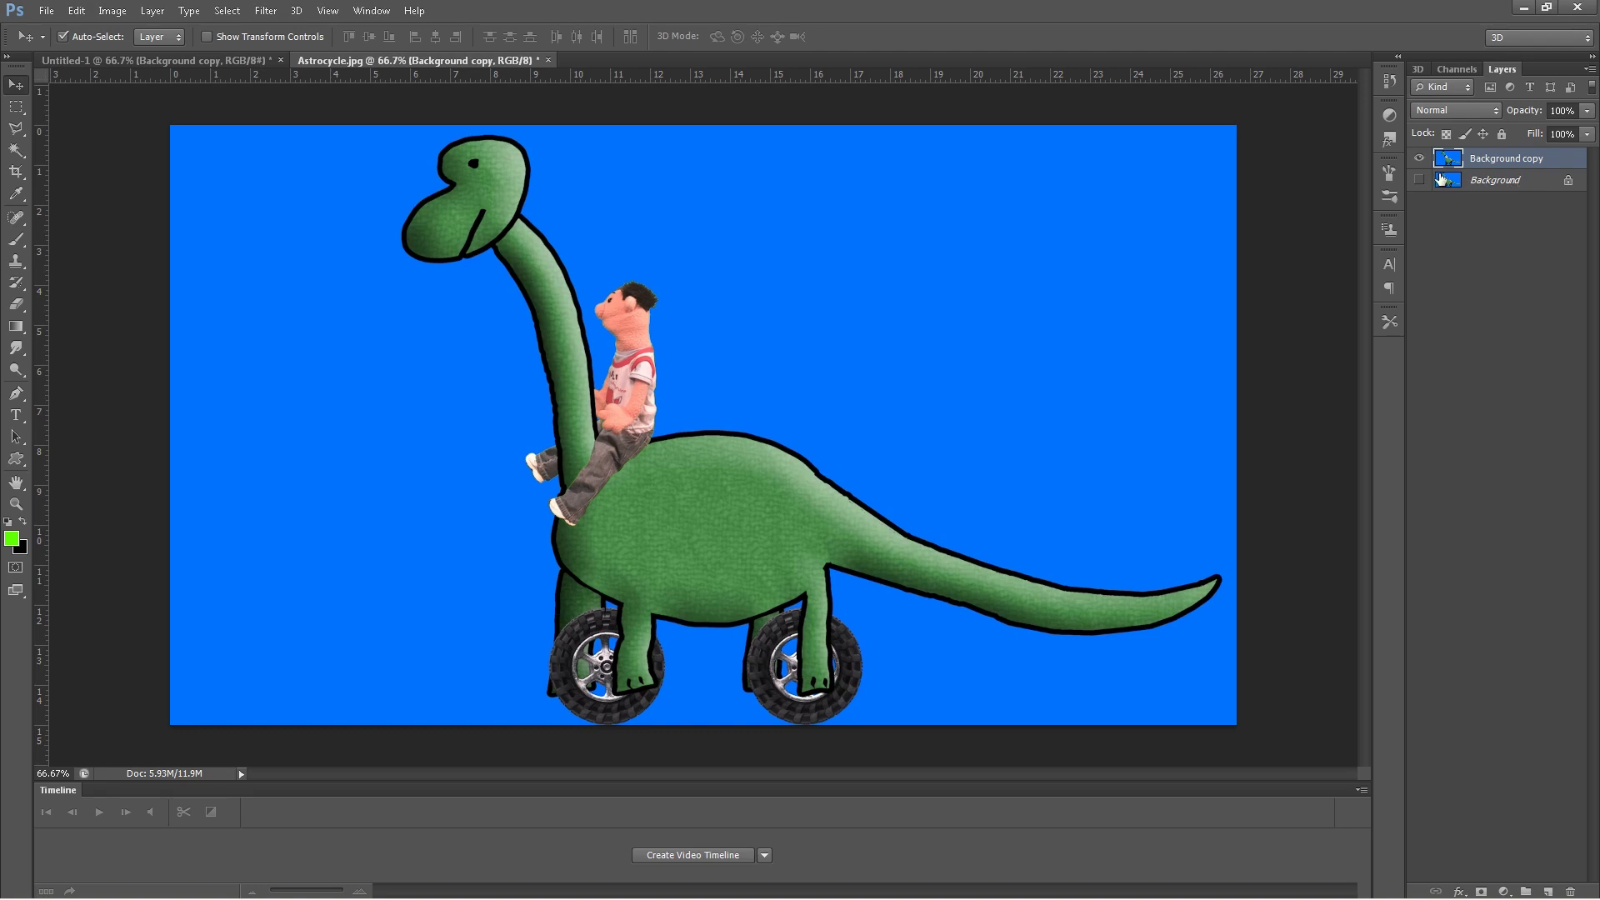
- Remove the blue areas around the dinosaur and between its legs and wheels with the Magic Wand at tolerance 20
left_click(16, 150)
left_click(685, 214)
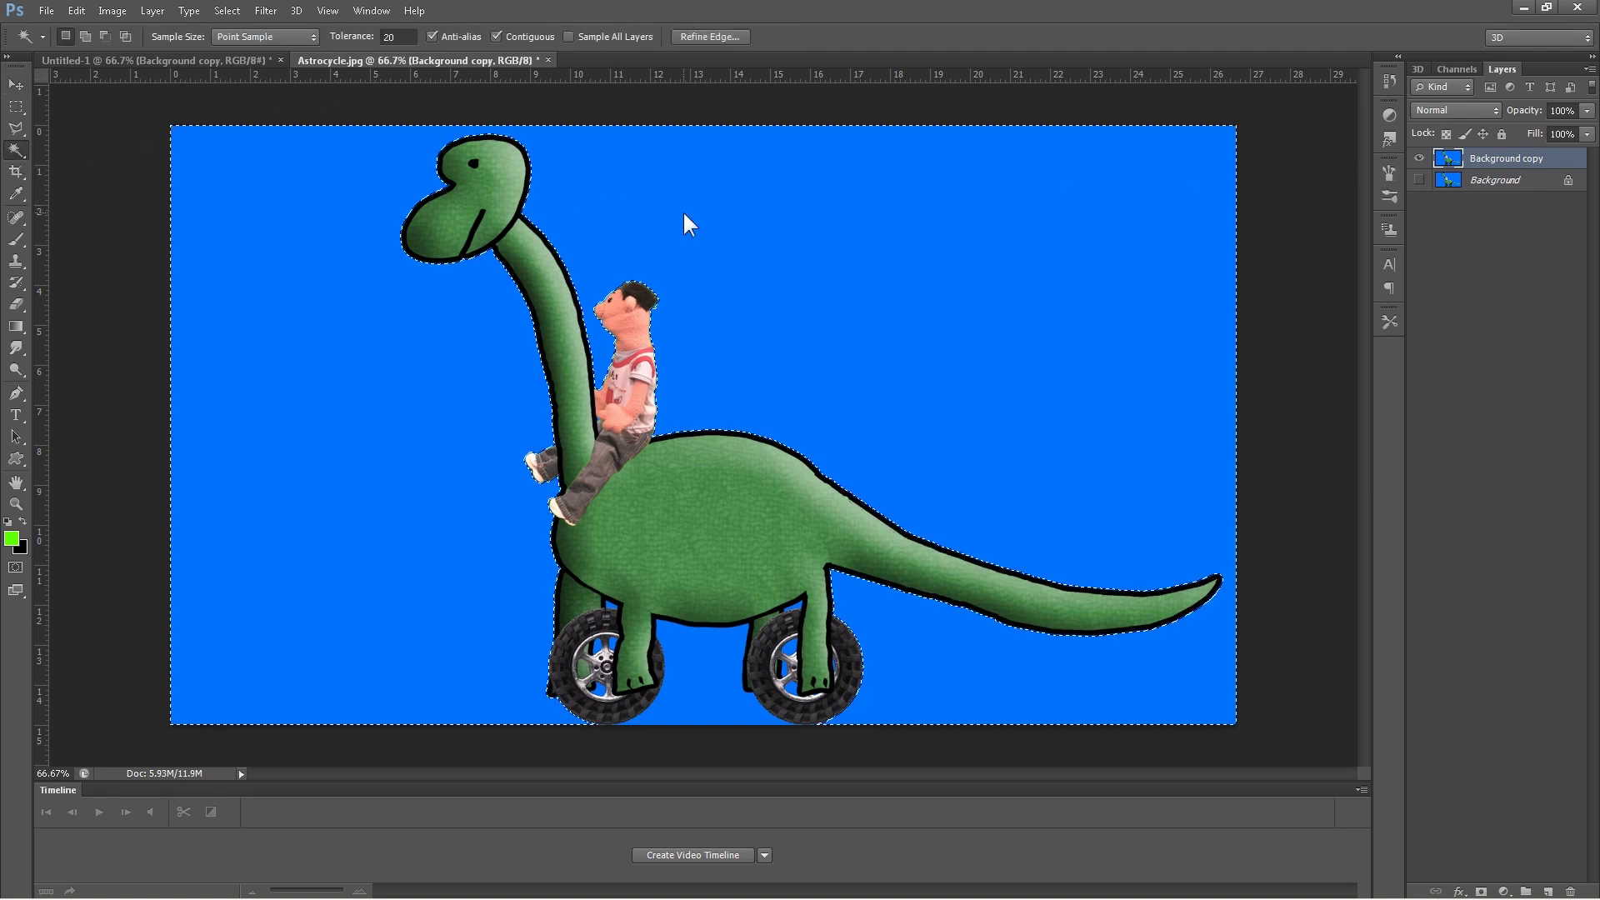
key("Delete")
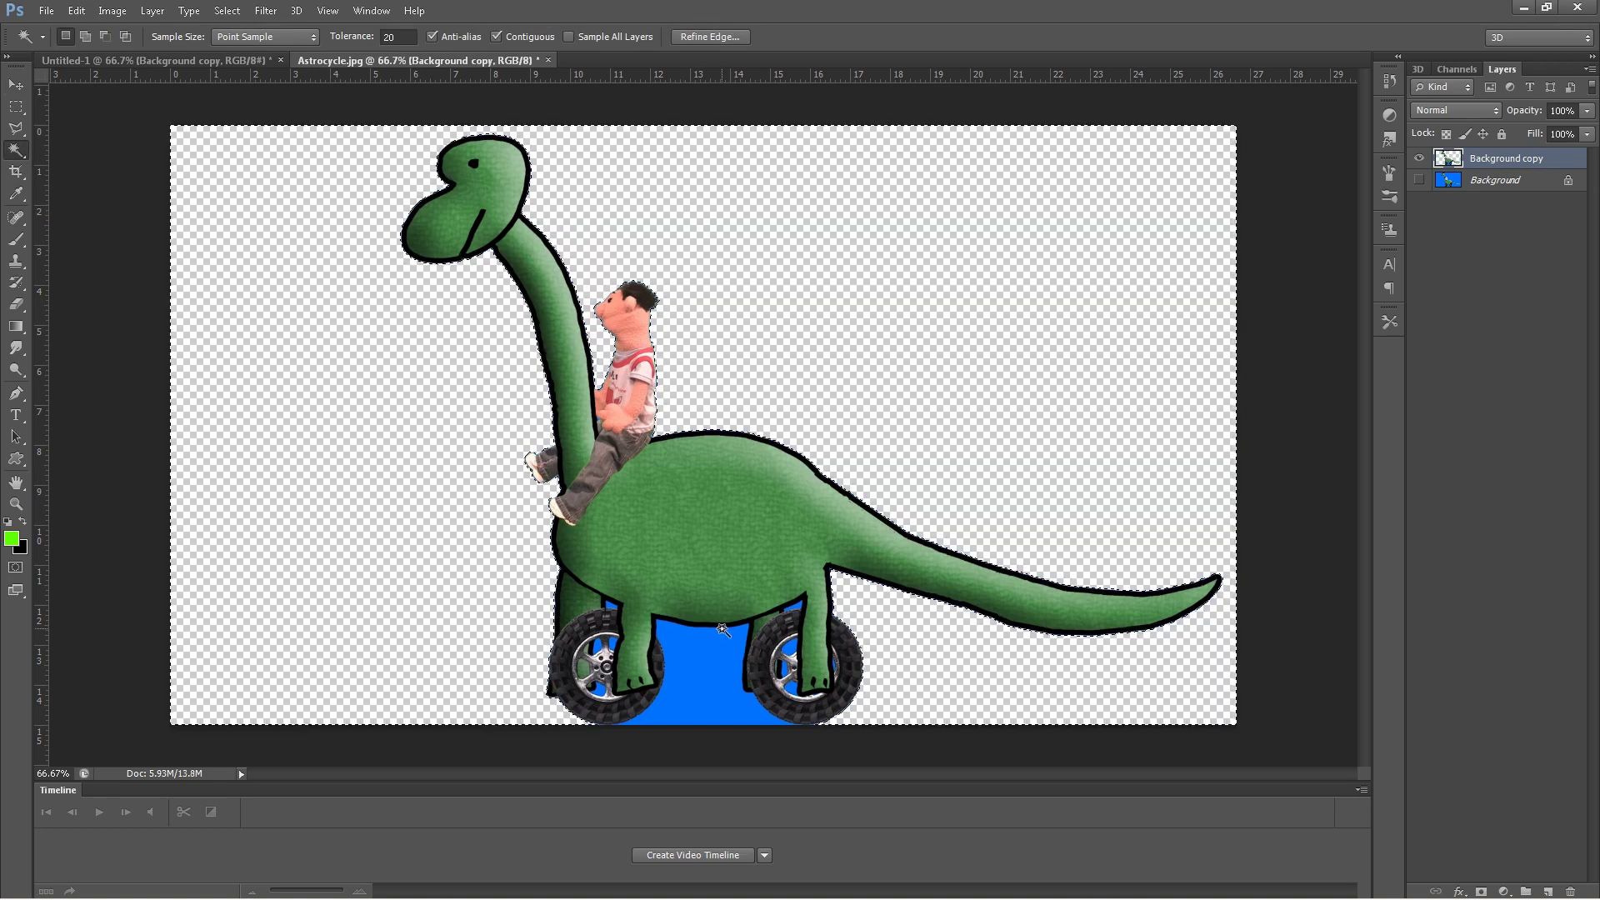
left_click(703, 655)
key("Delete")
left_click(611, 603)
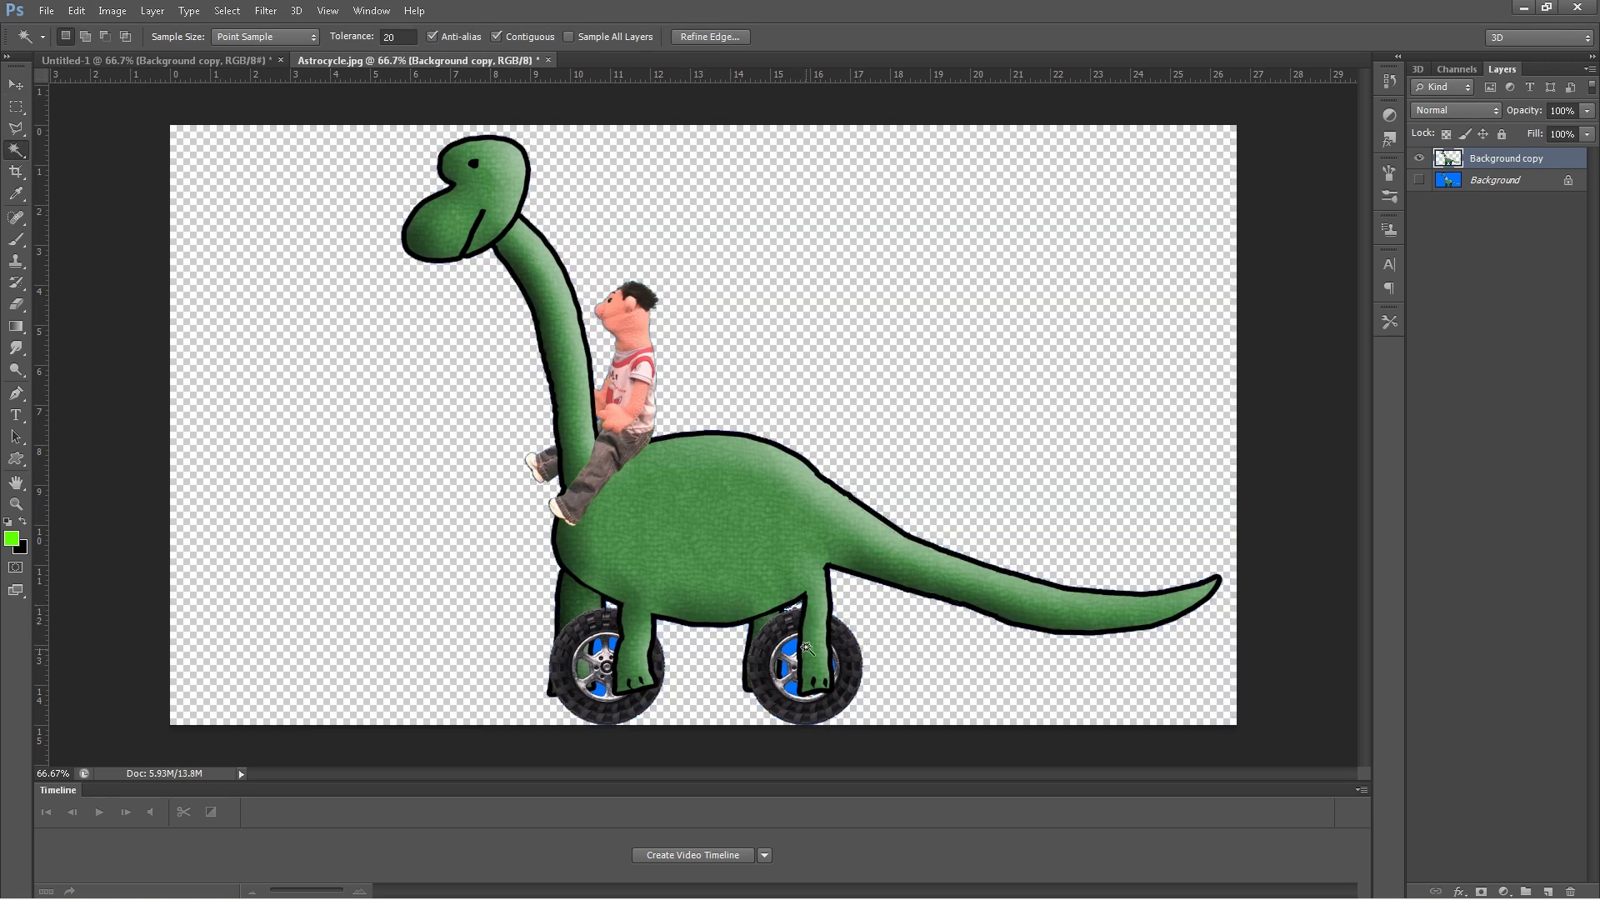
- Delete the remaining blue areas between the spokes of both wheels and clear the selection
left_click(789, 669)
left_click(834, 664, "shift")
left_click(832, 668, "shift")
key("ctrl+d")
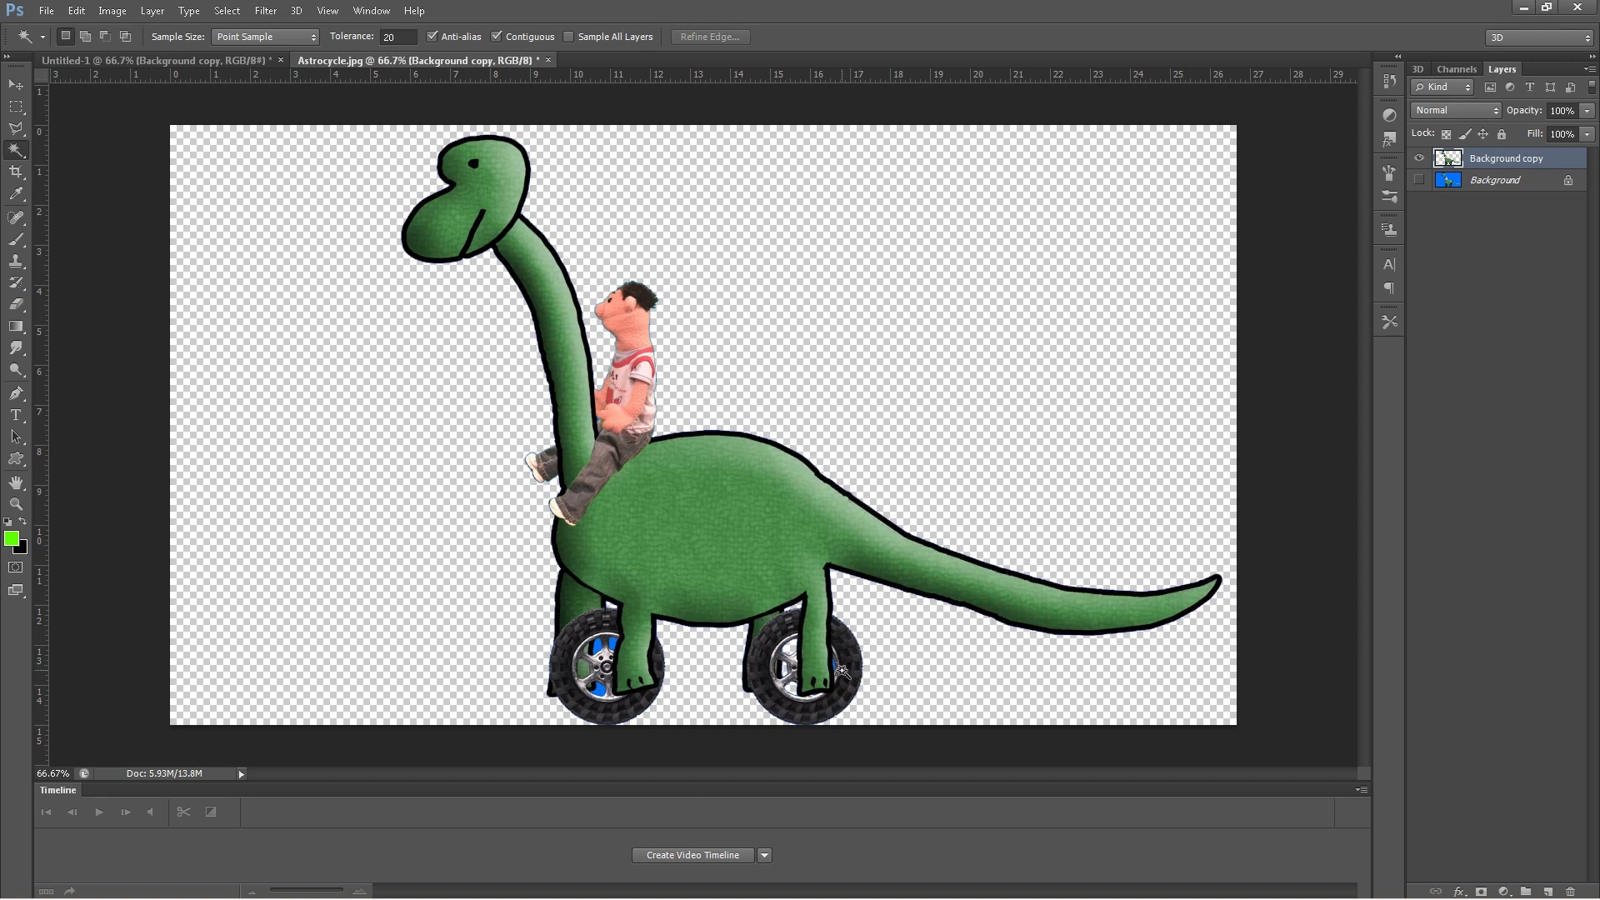
left_click(832, 668)
left_click(600, 648)
key("Delete")
left_click(600, 689)
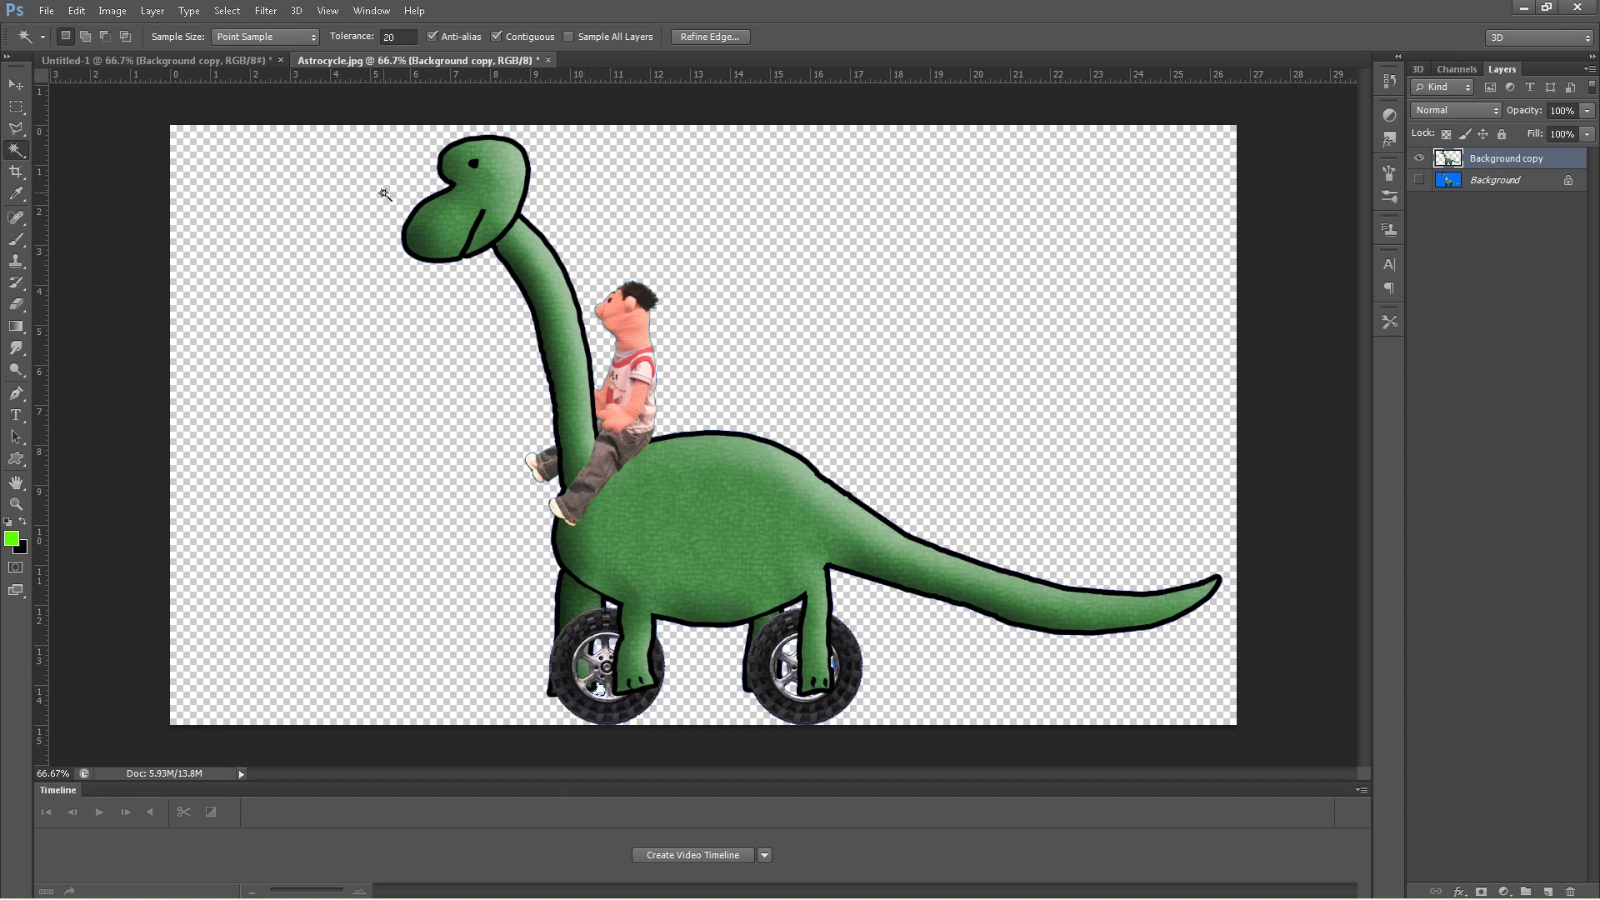
left_click(226, 10)
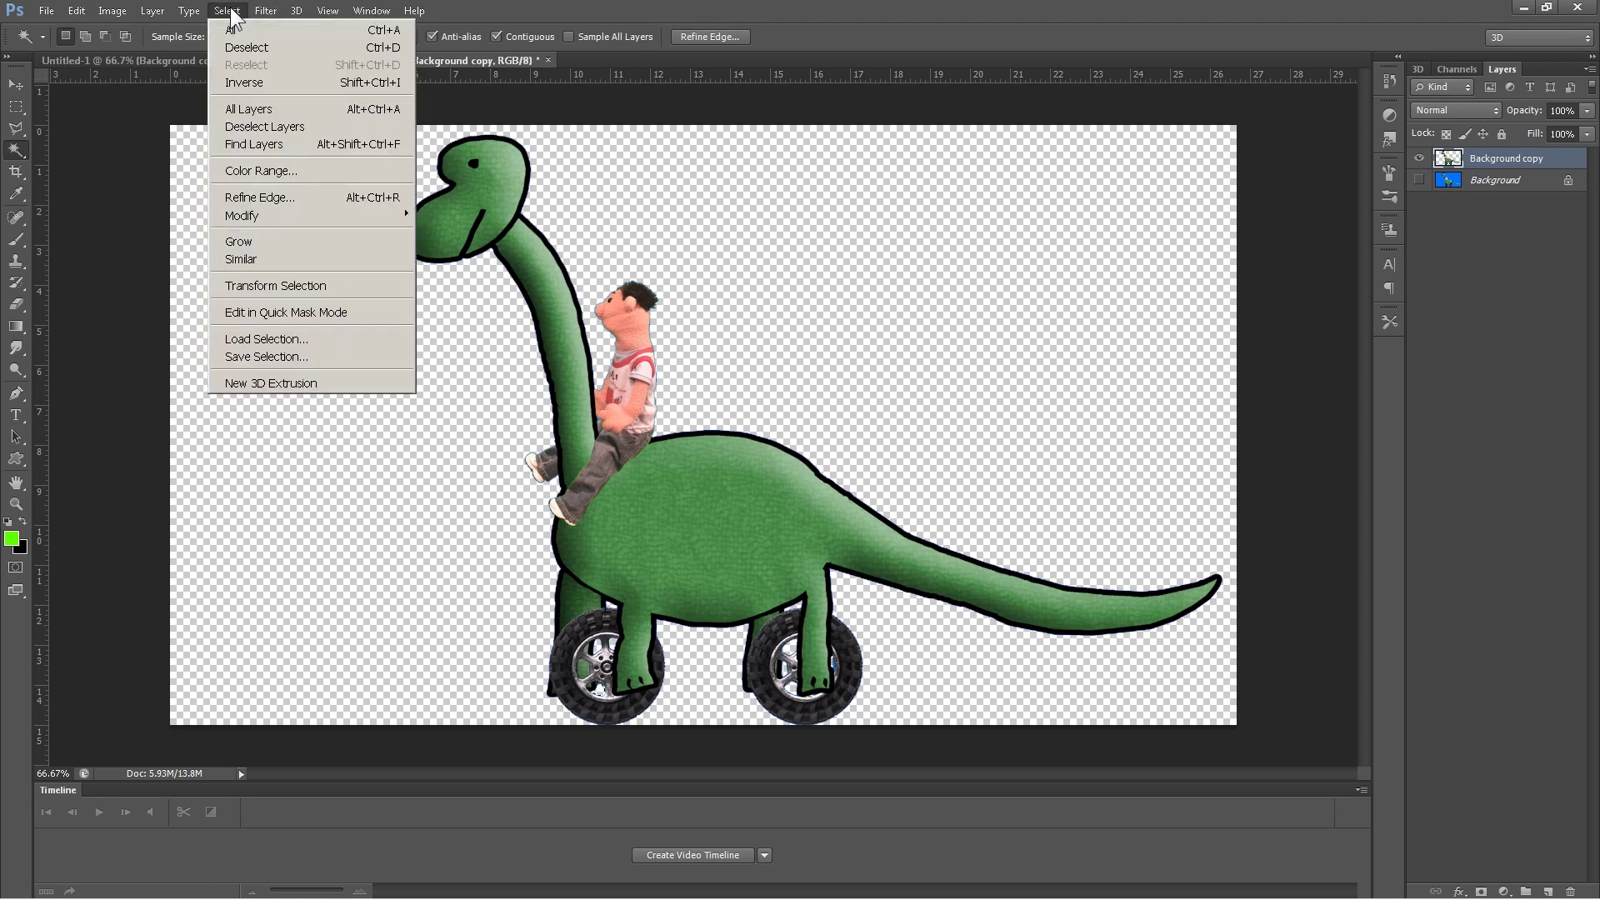
left_click(257, 48)
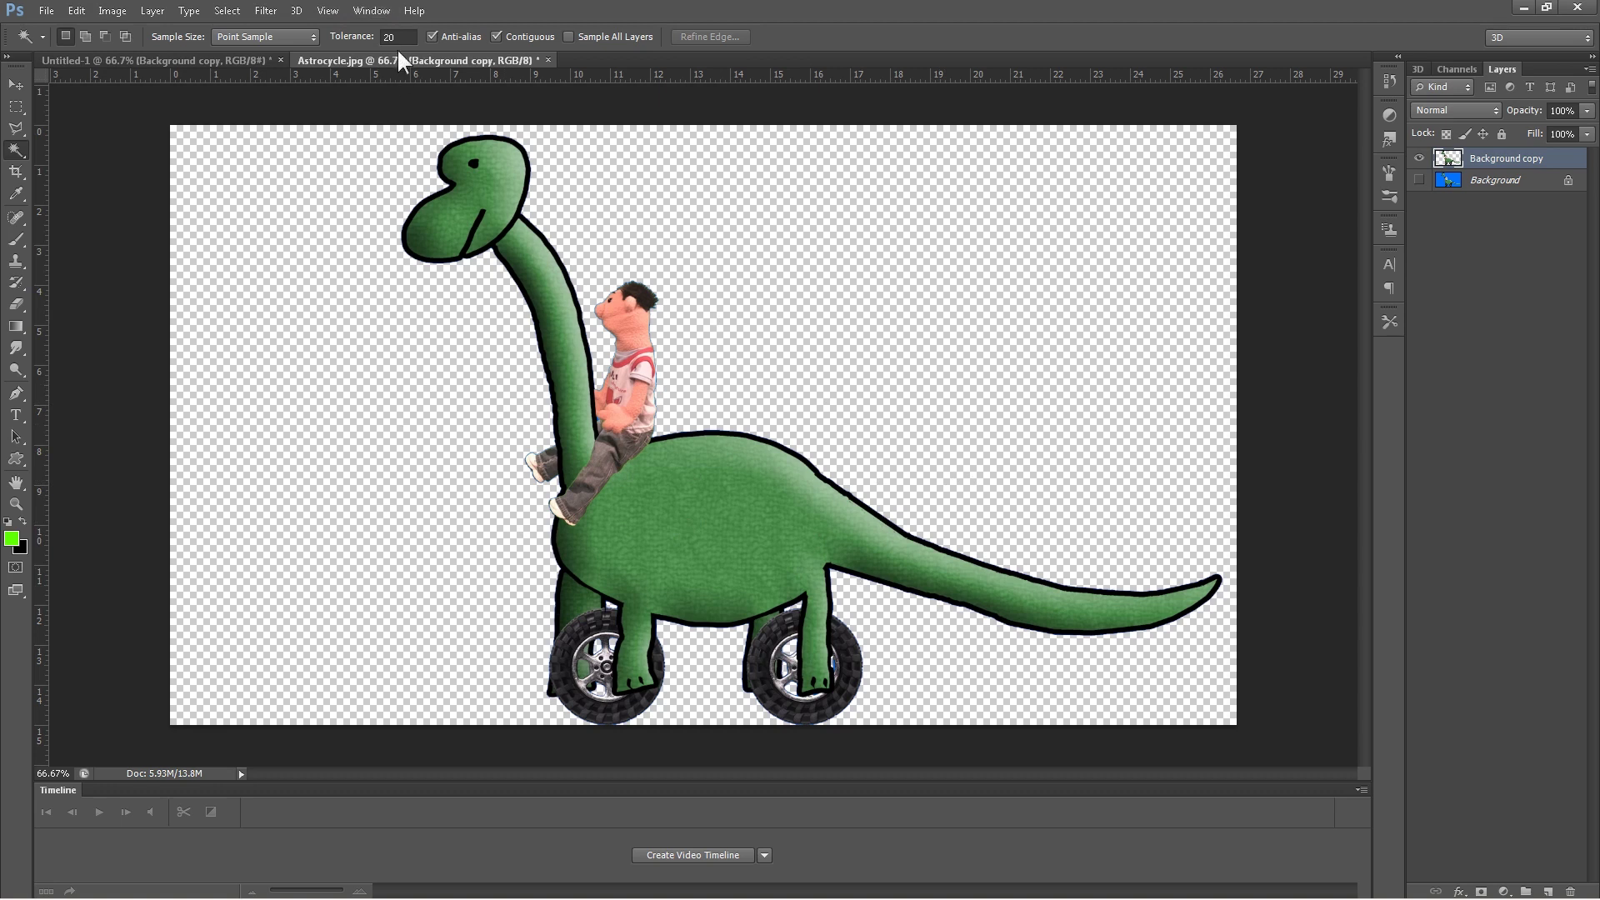
- Float the Astrocycle.jpg window and copy the cut-out dinosaur into the Untitled-1 document as a new layer
left_click_drag(392, 53, 225, 282)
left_click_drag(170, 384, 133, 449)
left_click(15, 84)
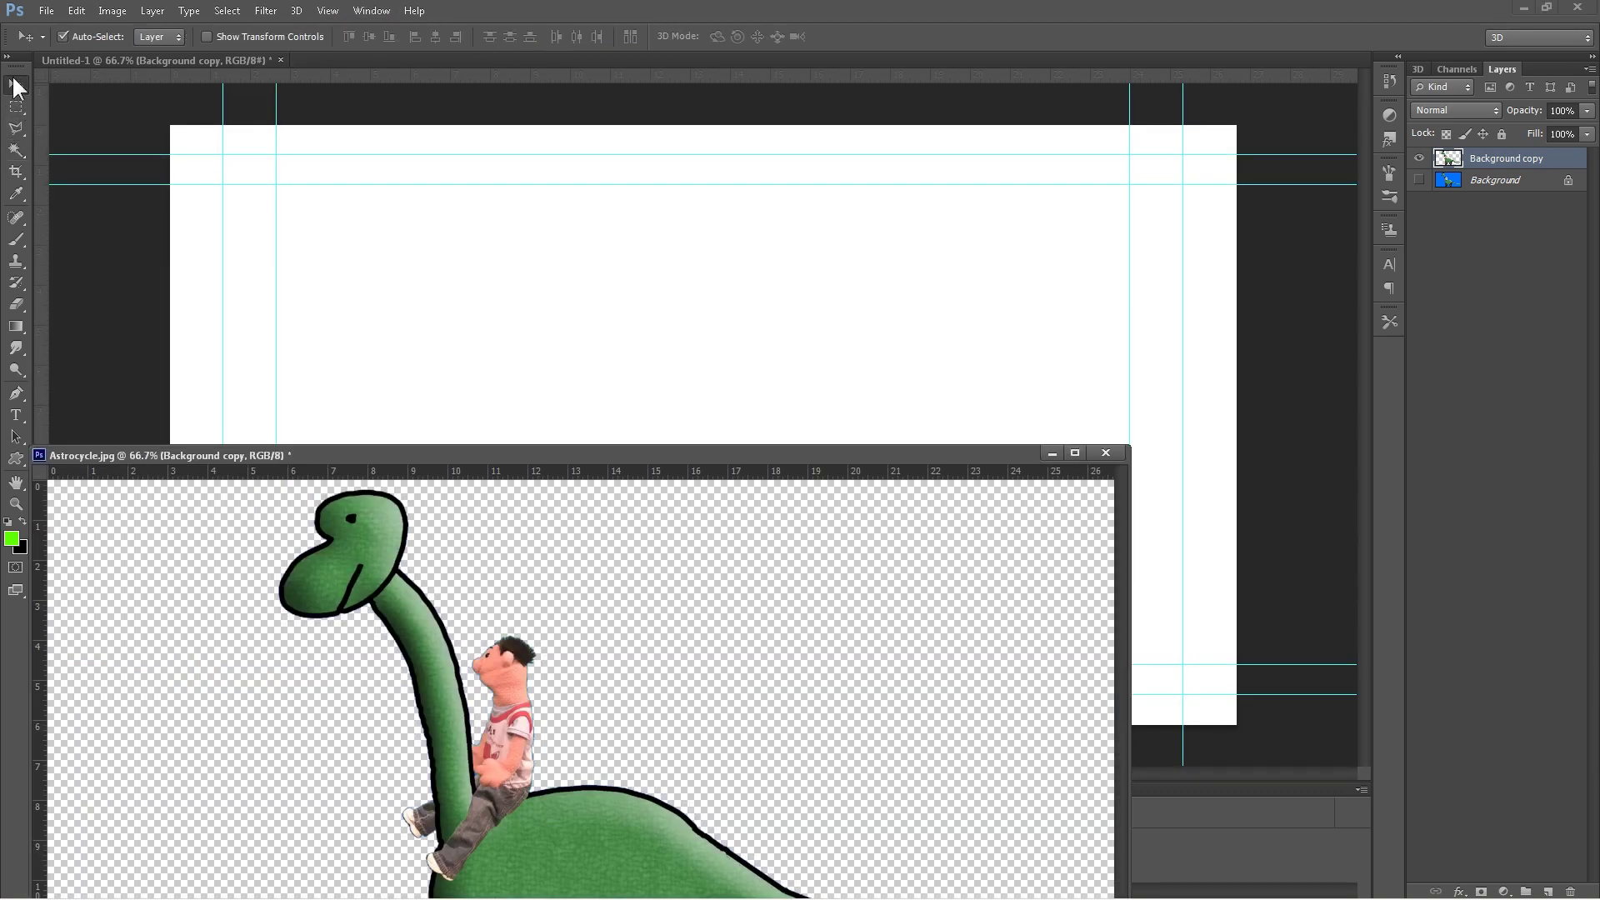
left_click_drag(406, 630, 619, 360)
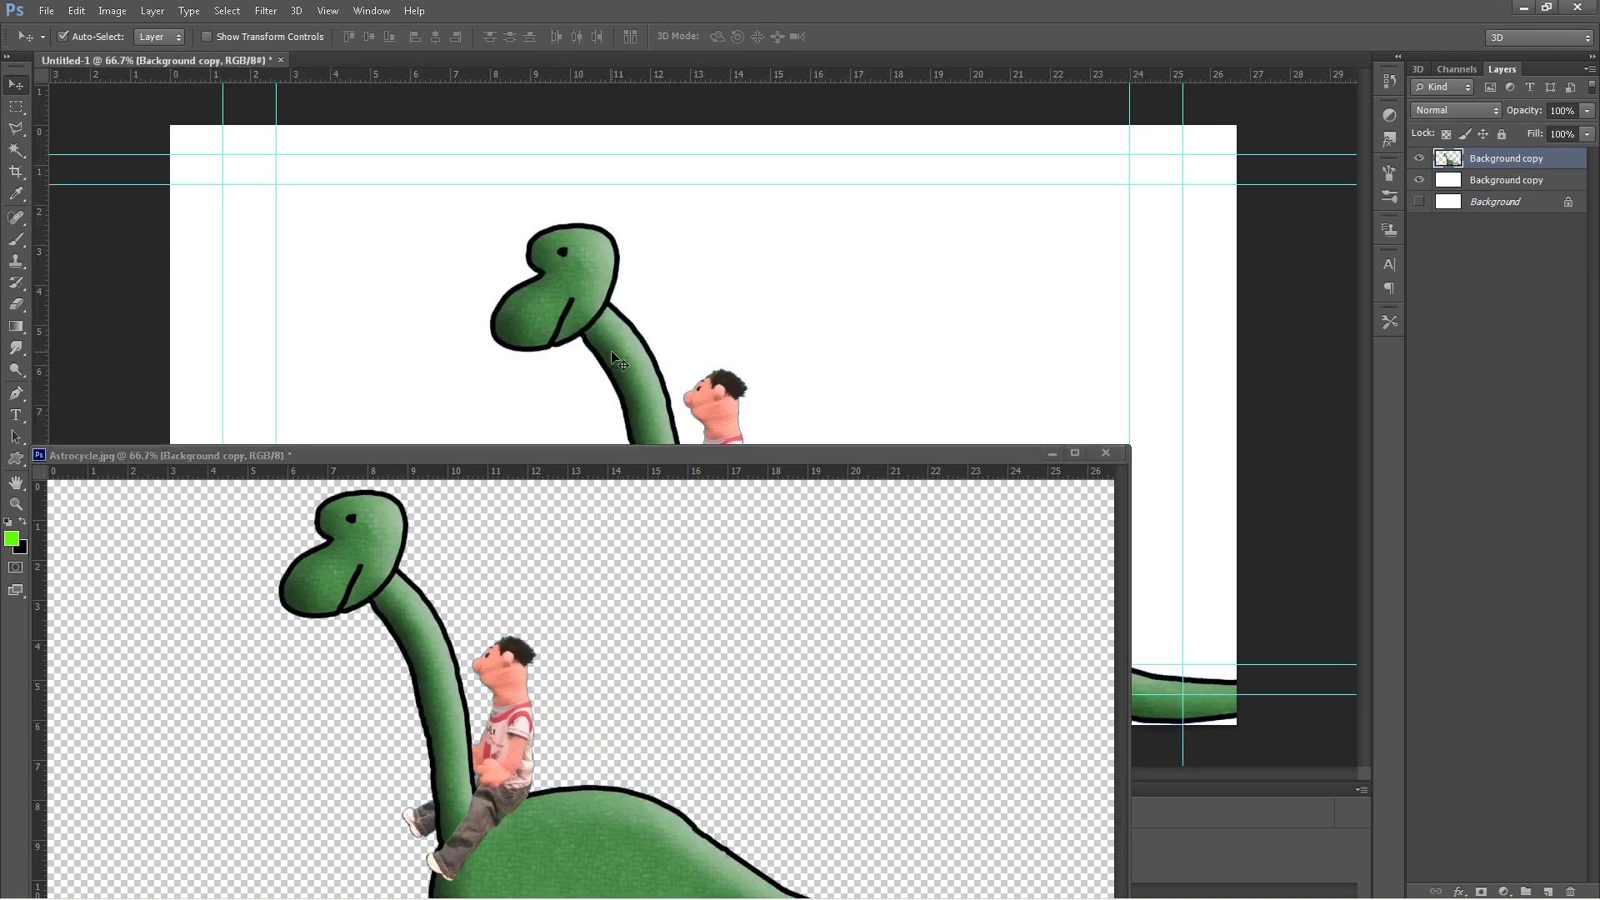
left_click(1112, 454)
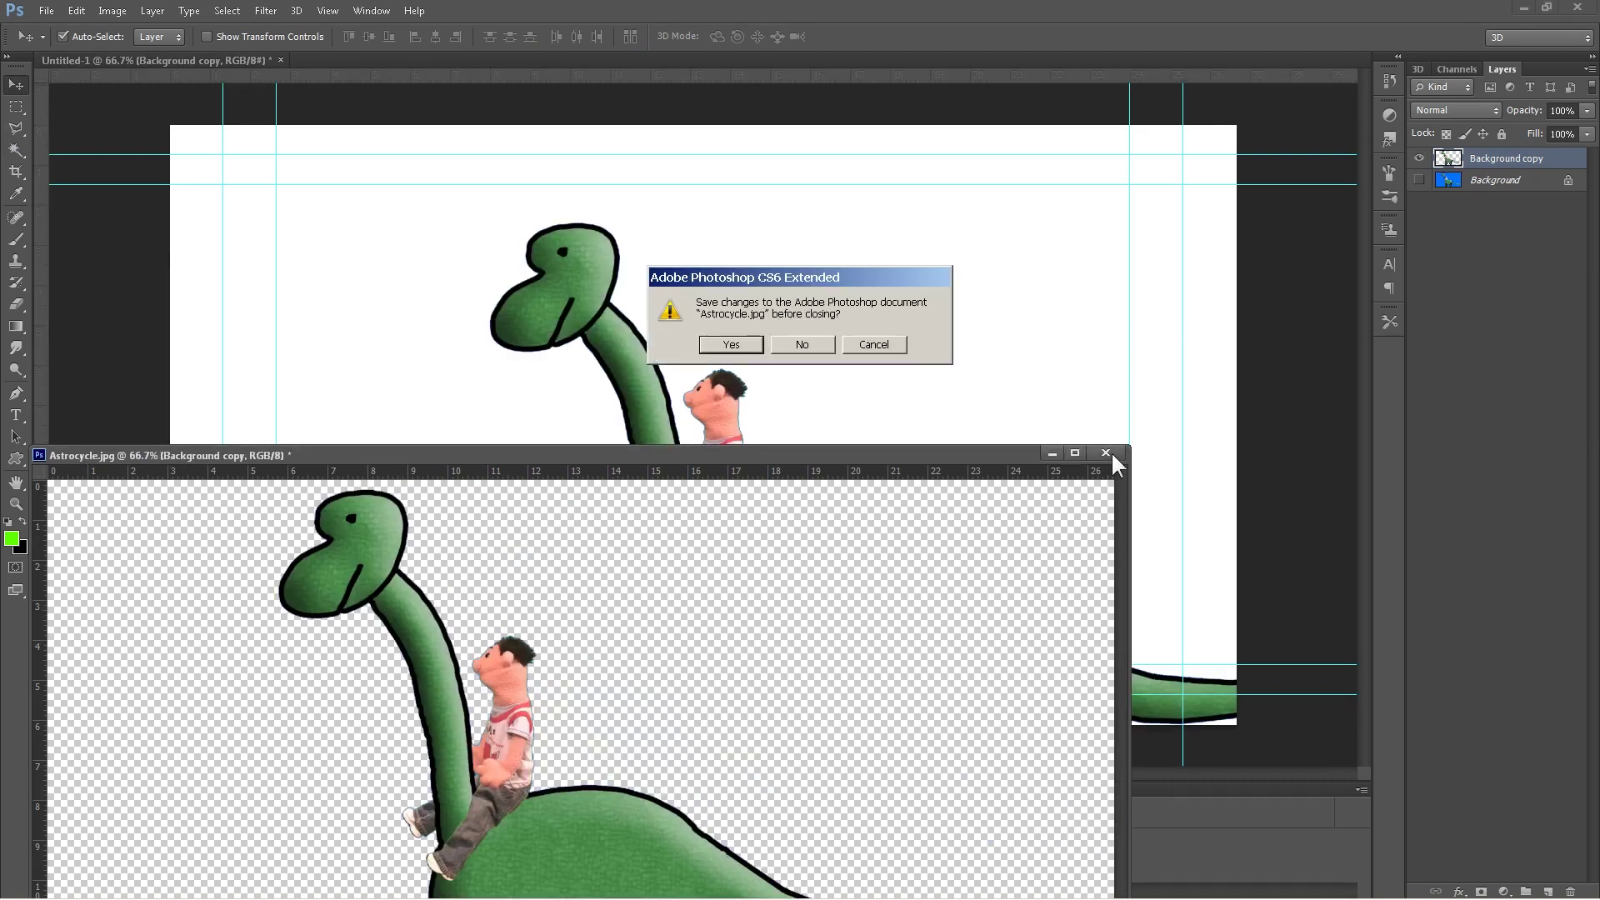
left_click(732, 344)
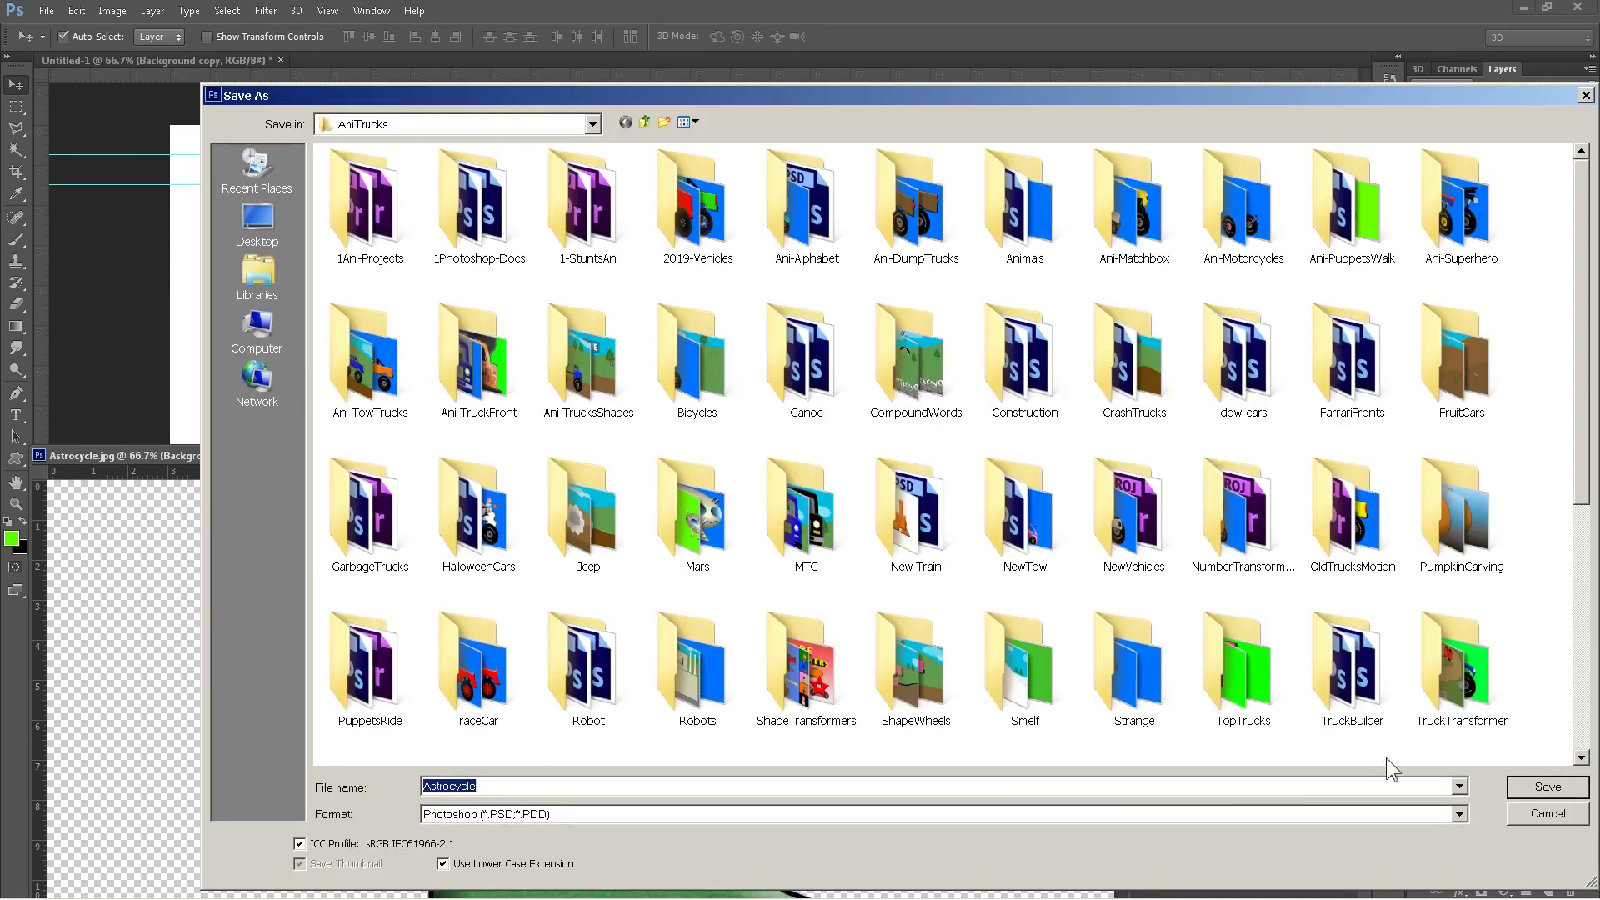
left_click(1536, 815)
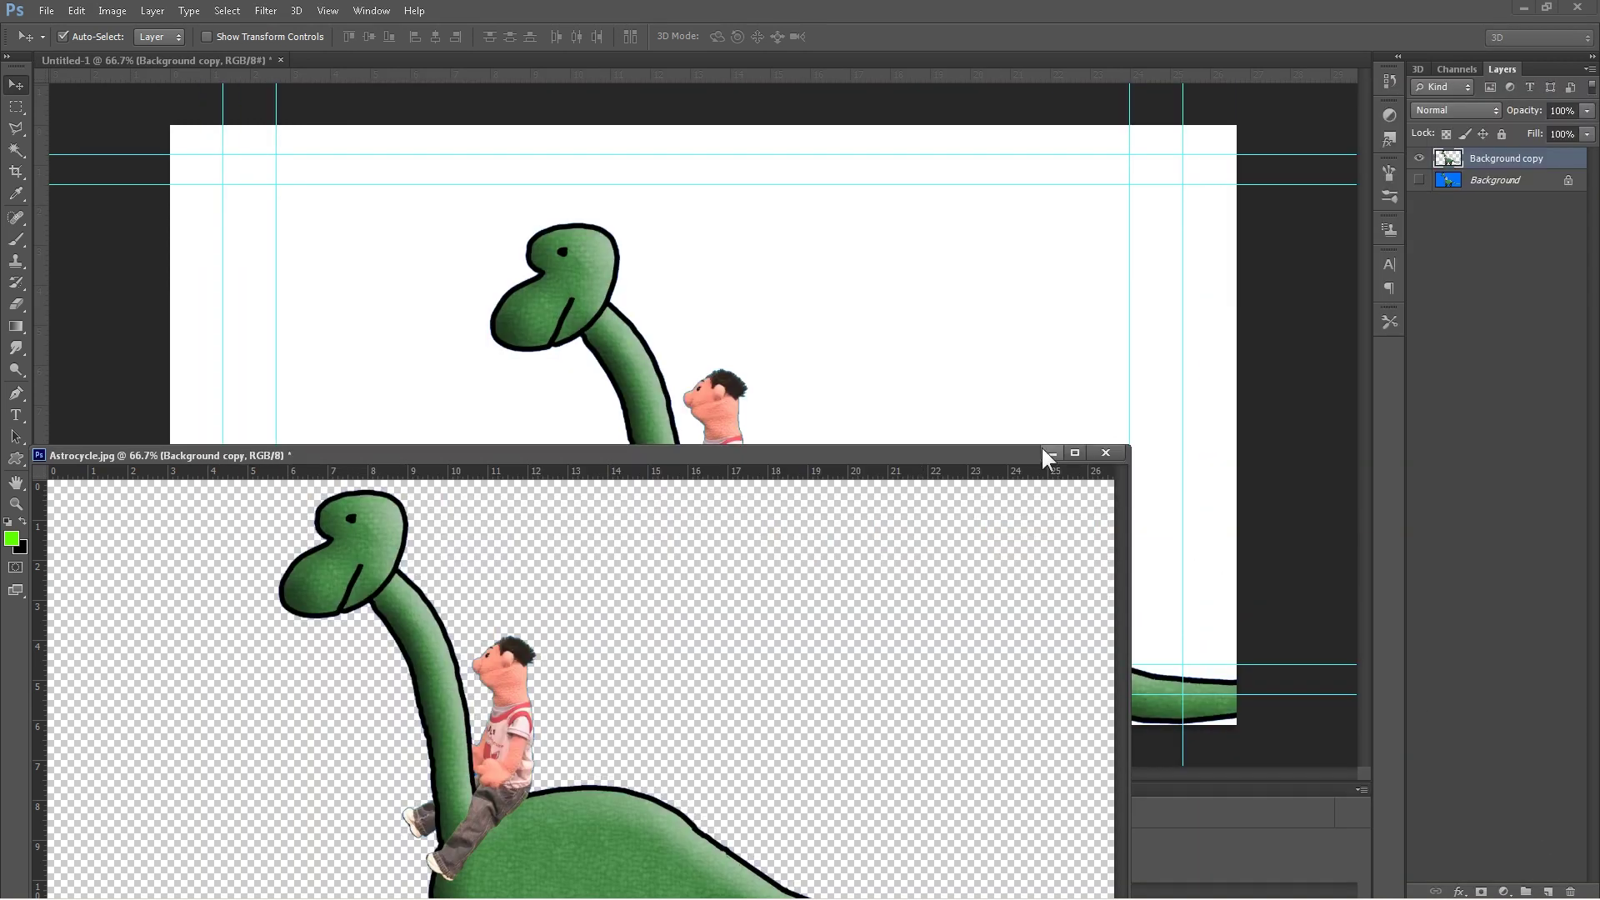
- Close Astrocycle.jpg without saving its changes
left_click(1105, 453)
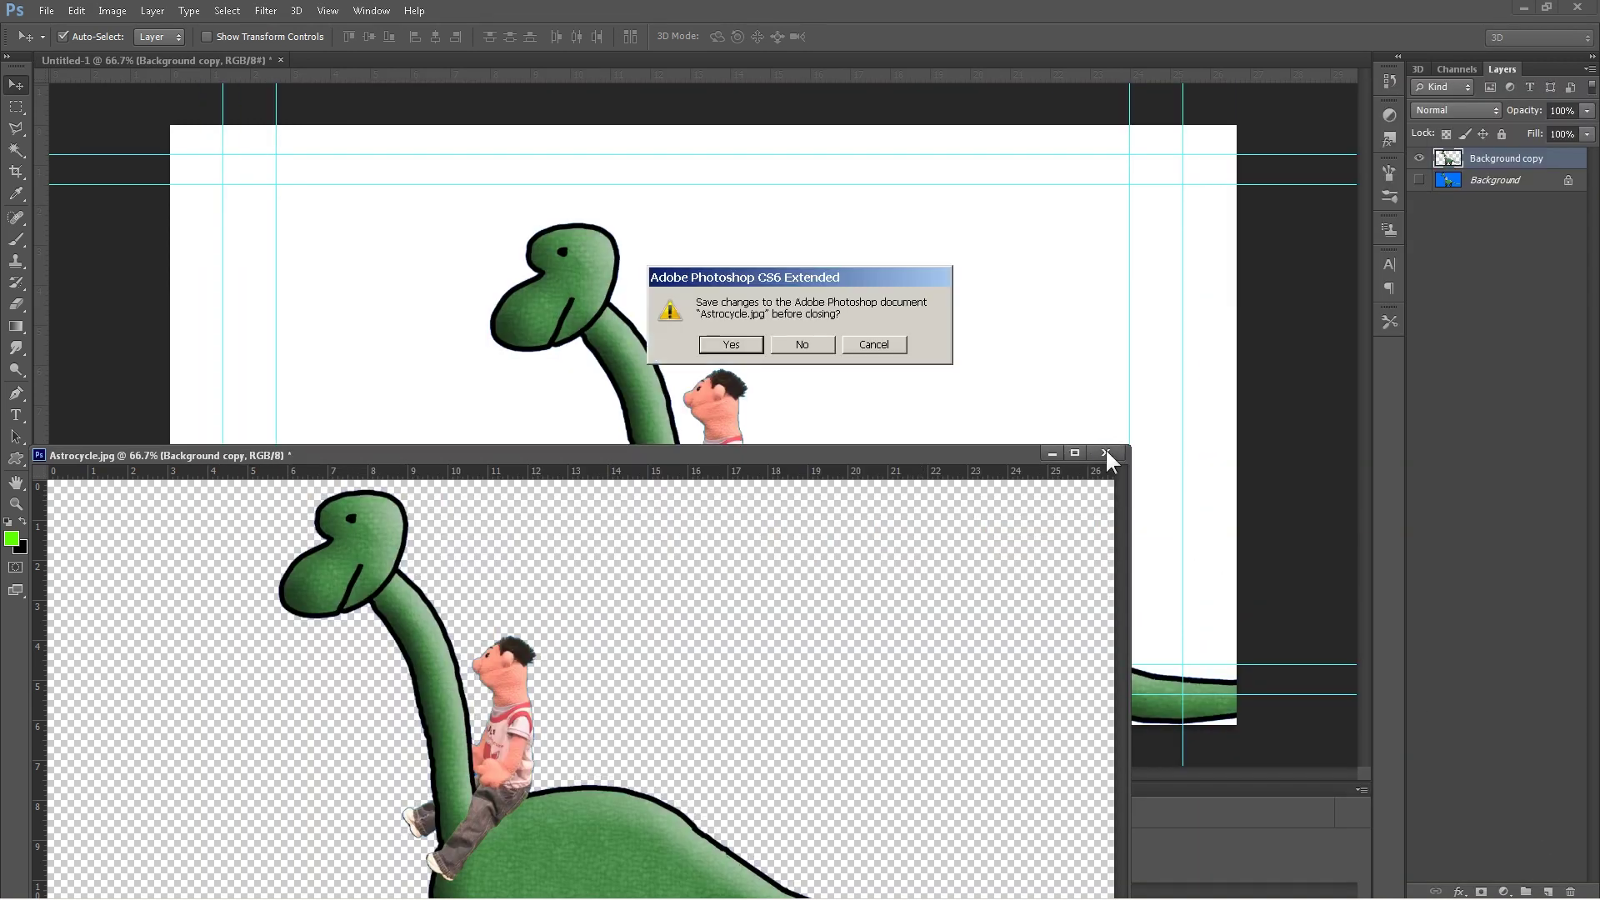
left_click(817, 344)
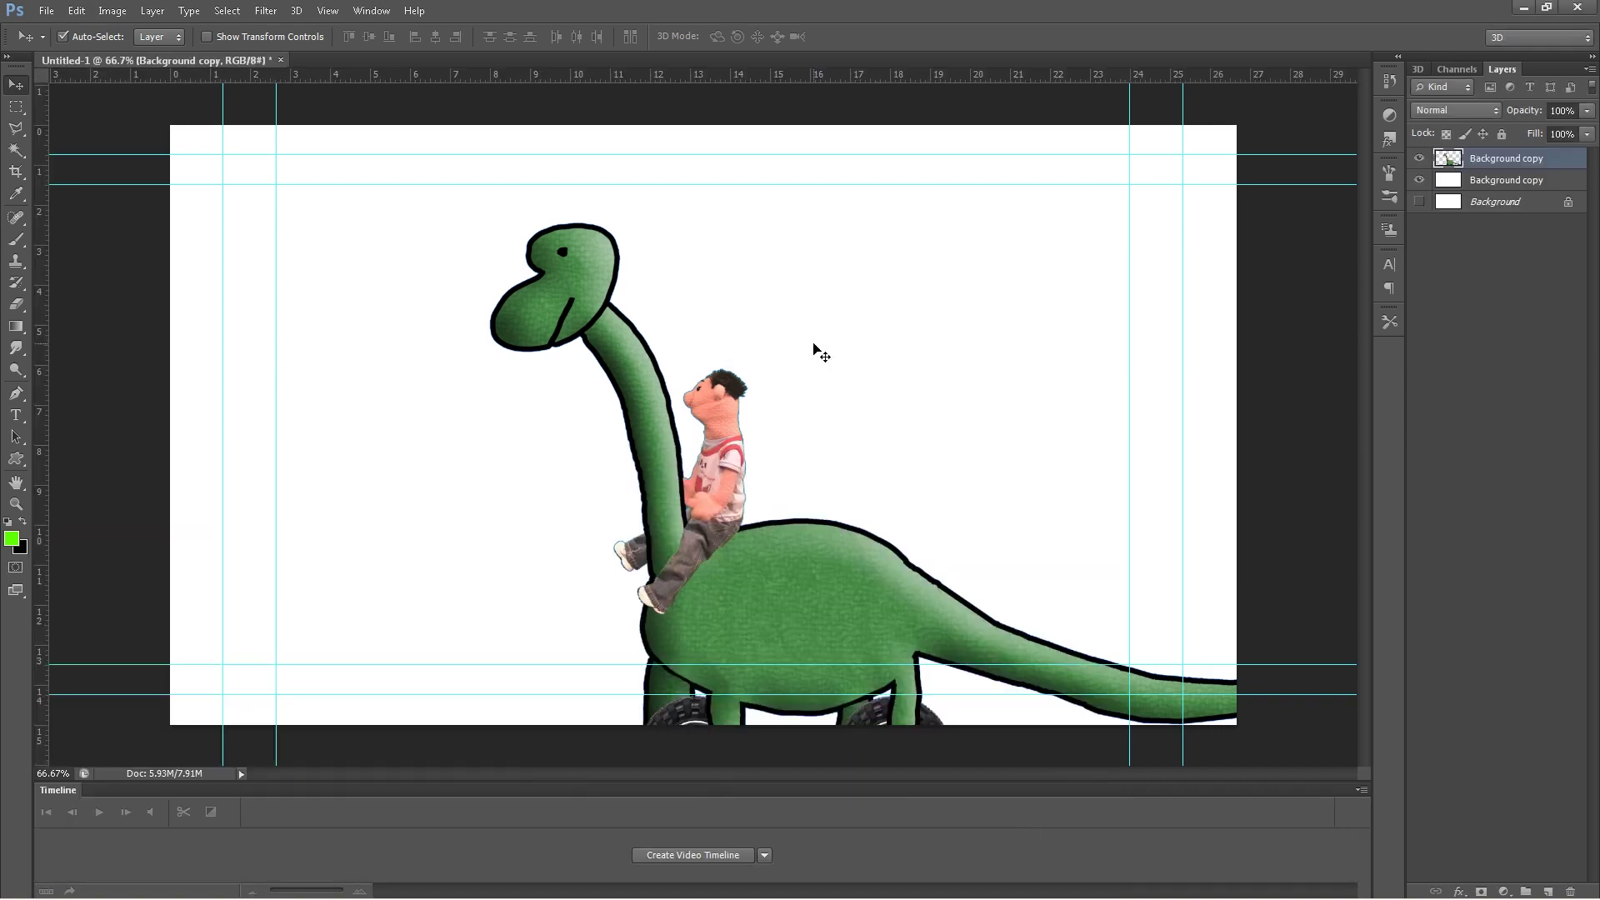
- Scale the dinosaur layer to about 72% of its size, place it near the canvas centre, and apply the transformation
left_click(81, 13)
mouse_move(265, 376)
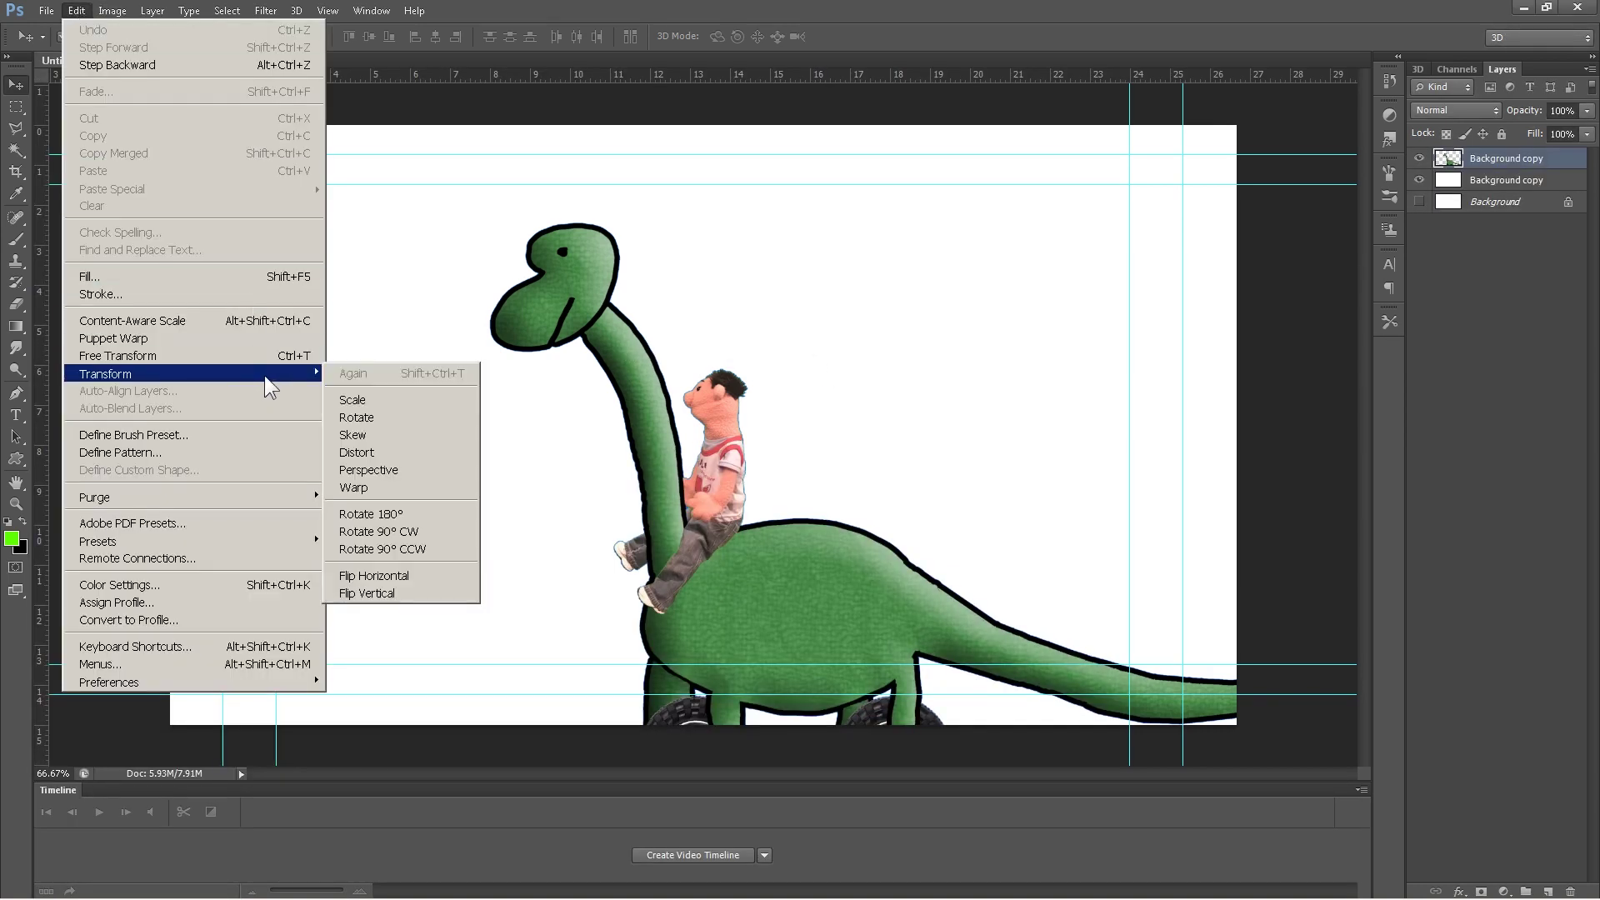
left_click(393, 398)
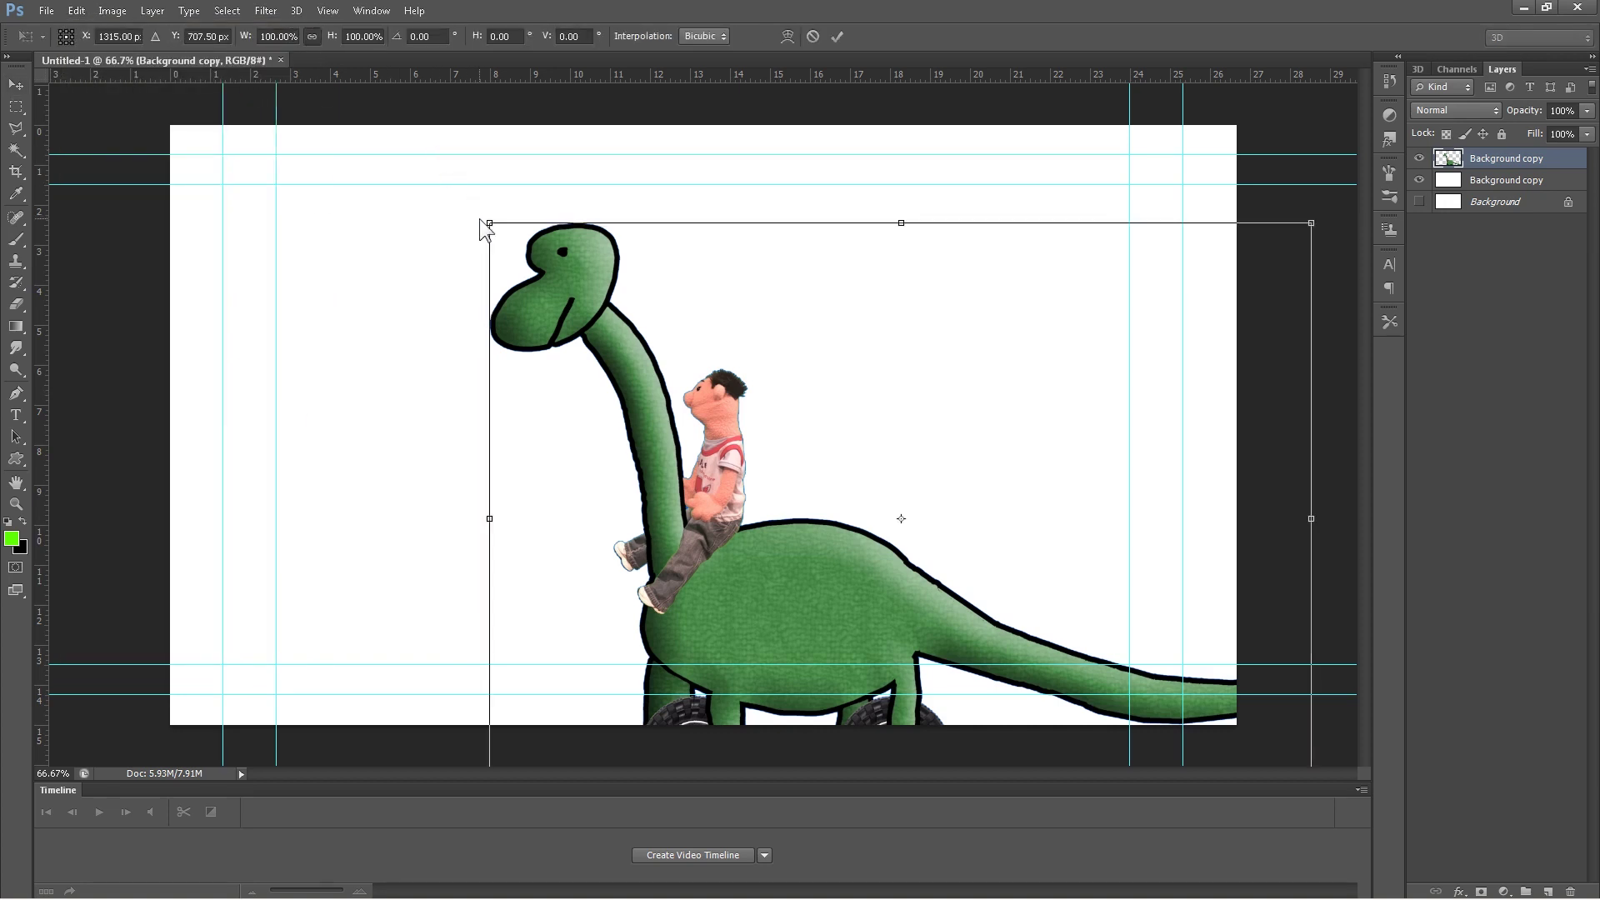
left_click_drag(479, 220, 715, 382)
left_click_drag(899, 606, 660, 493)
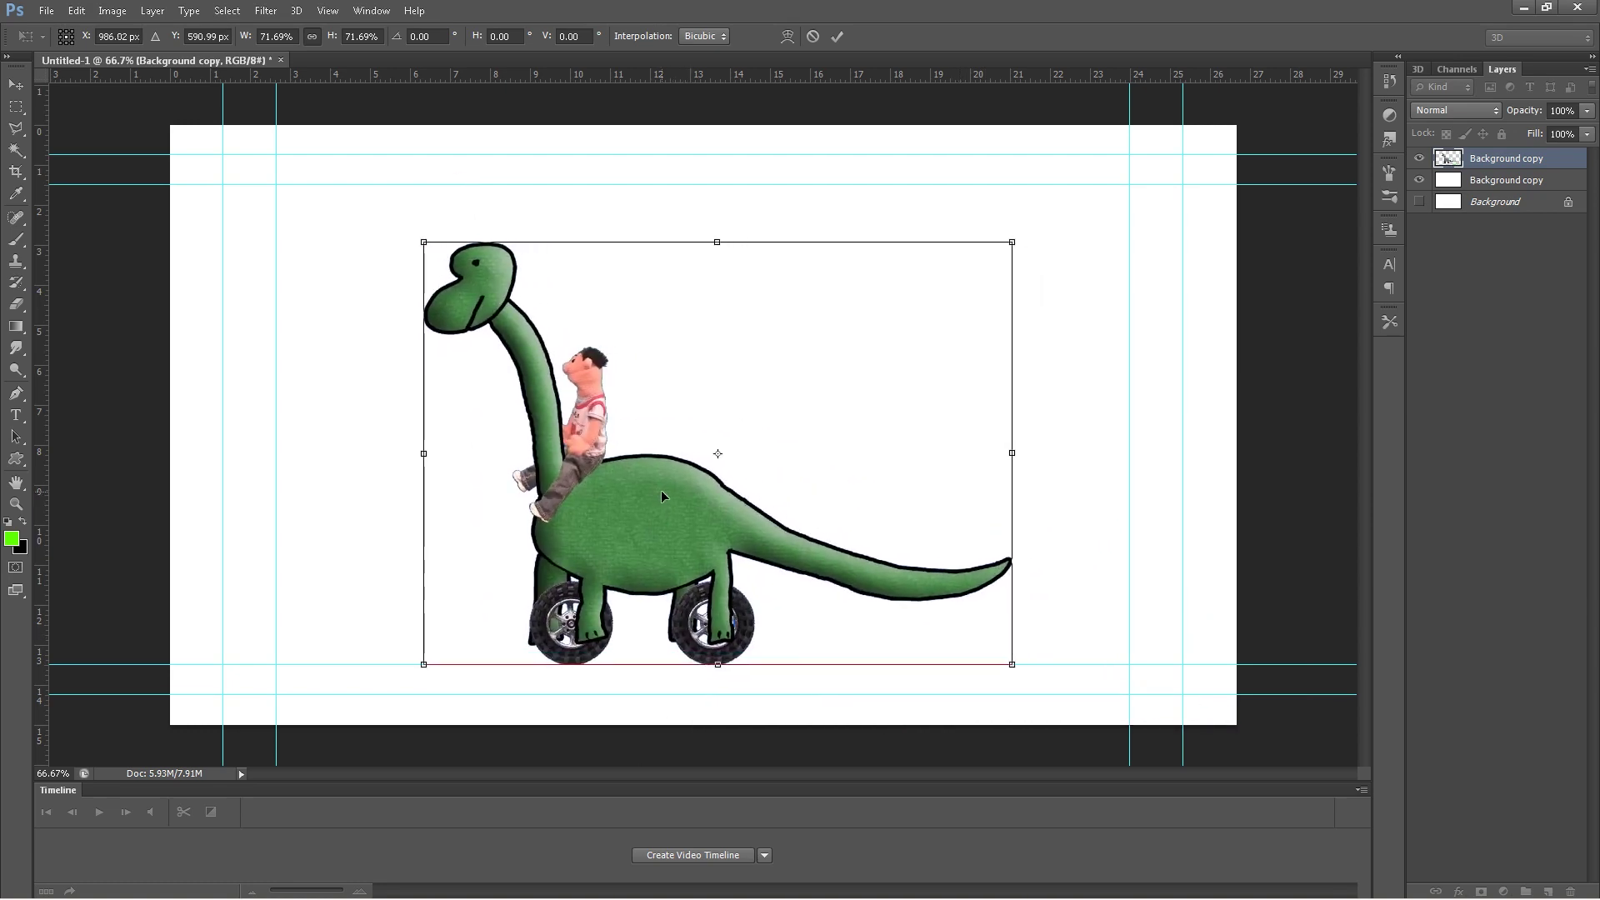
left_click(15, 86)
left_click(739, 344)
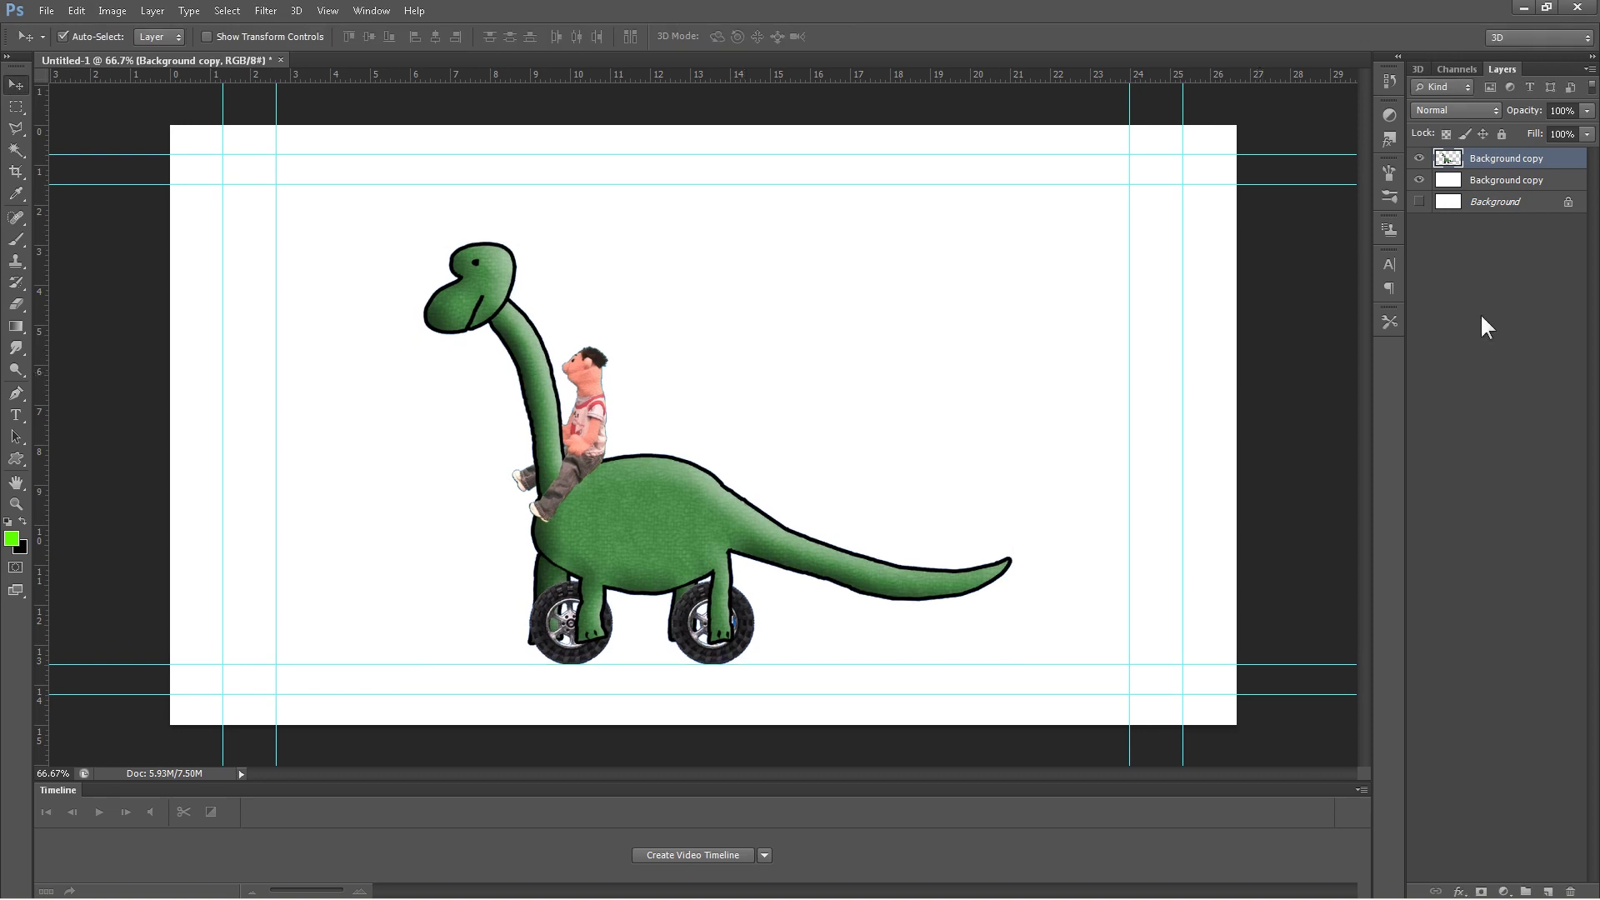
- Add a reversed linear Gradient Overlay to the white Background copy layer, fading from white at the top to light green
double_click(1562, 185)
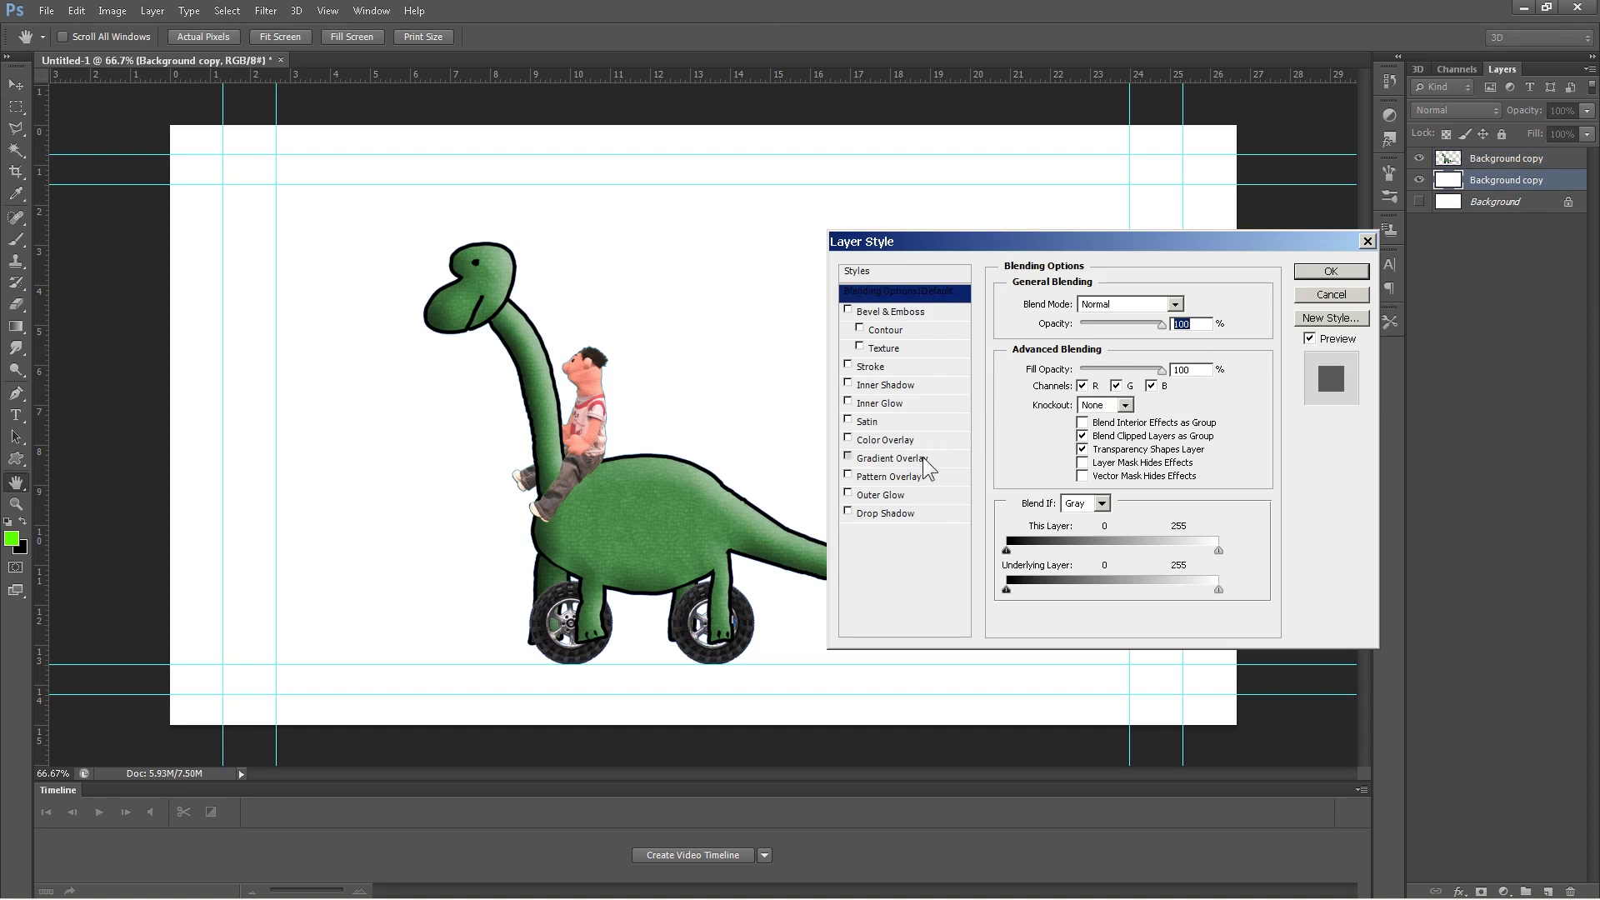
left_click(922, 457)
left_click(1163, 342)
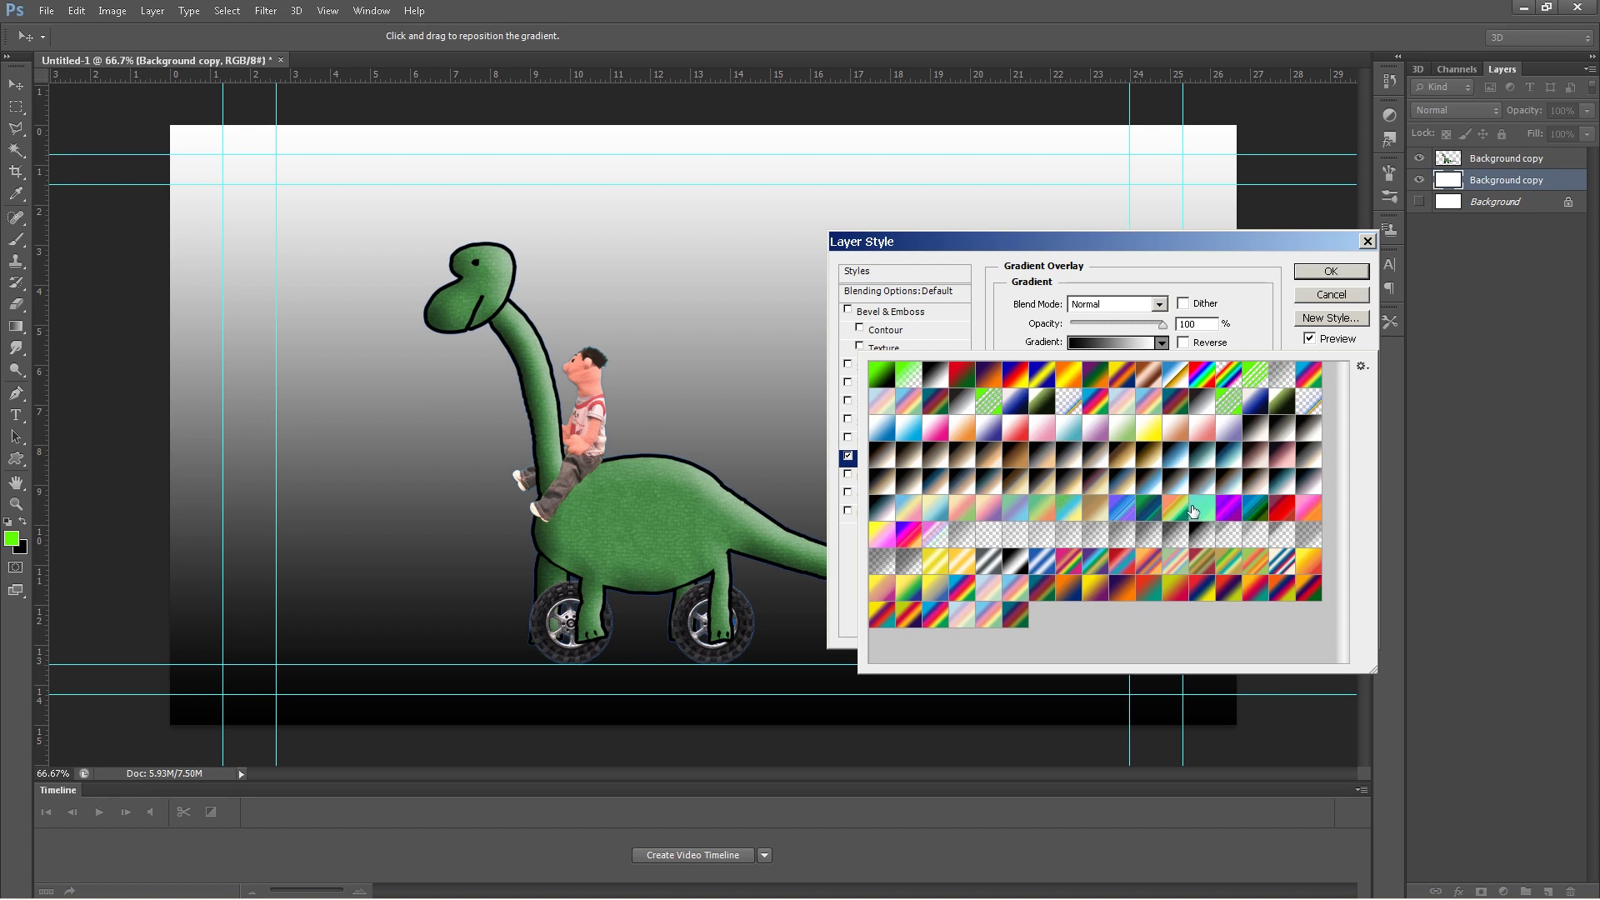
double_click(1124, 433)
left_click(1193, 346)
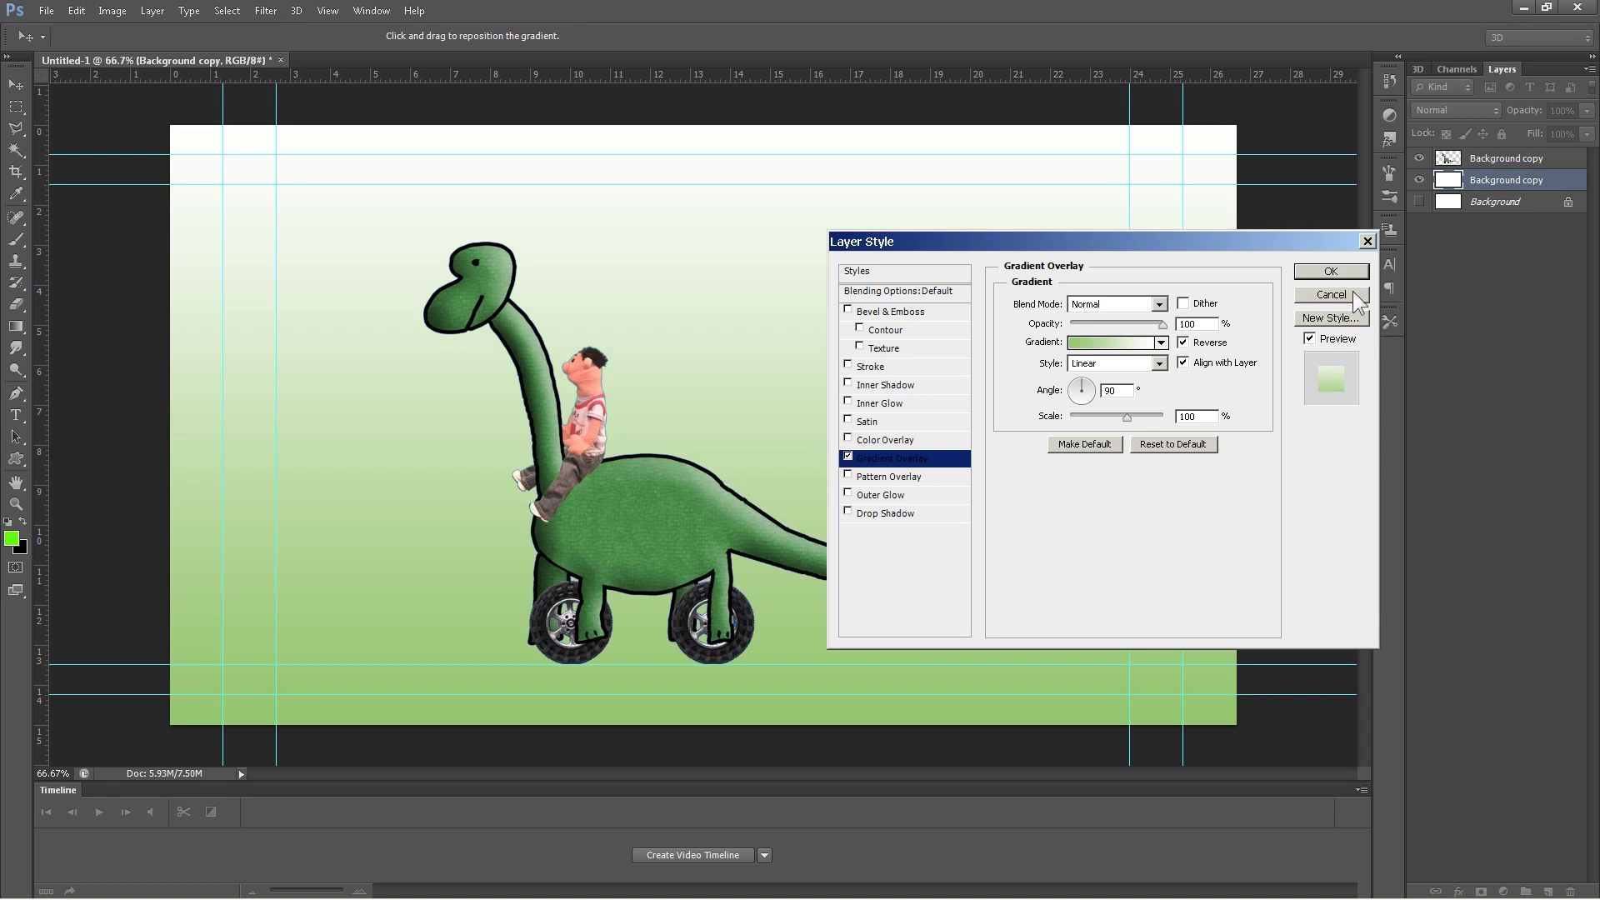
left_click(1331, 273)
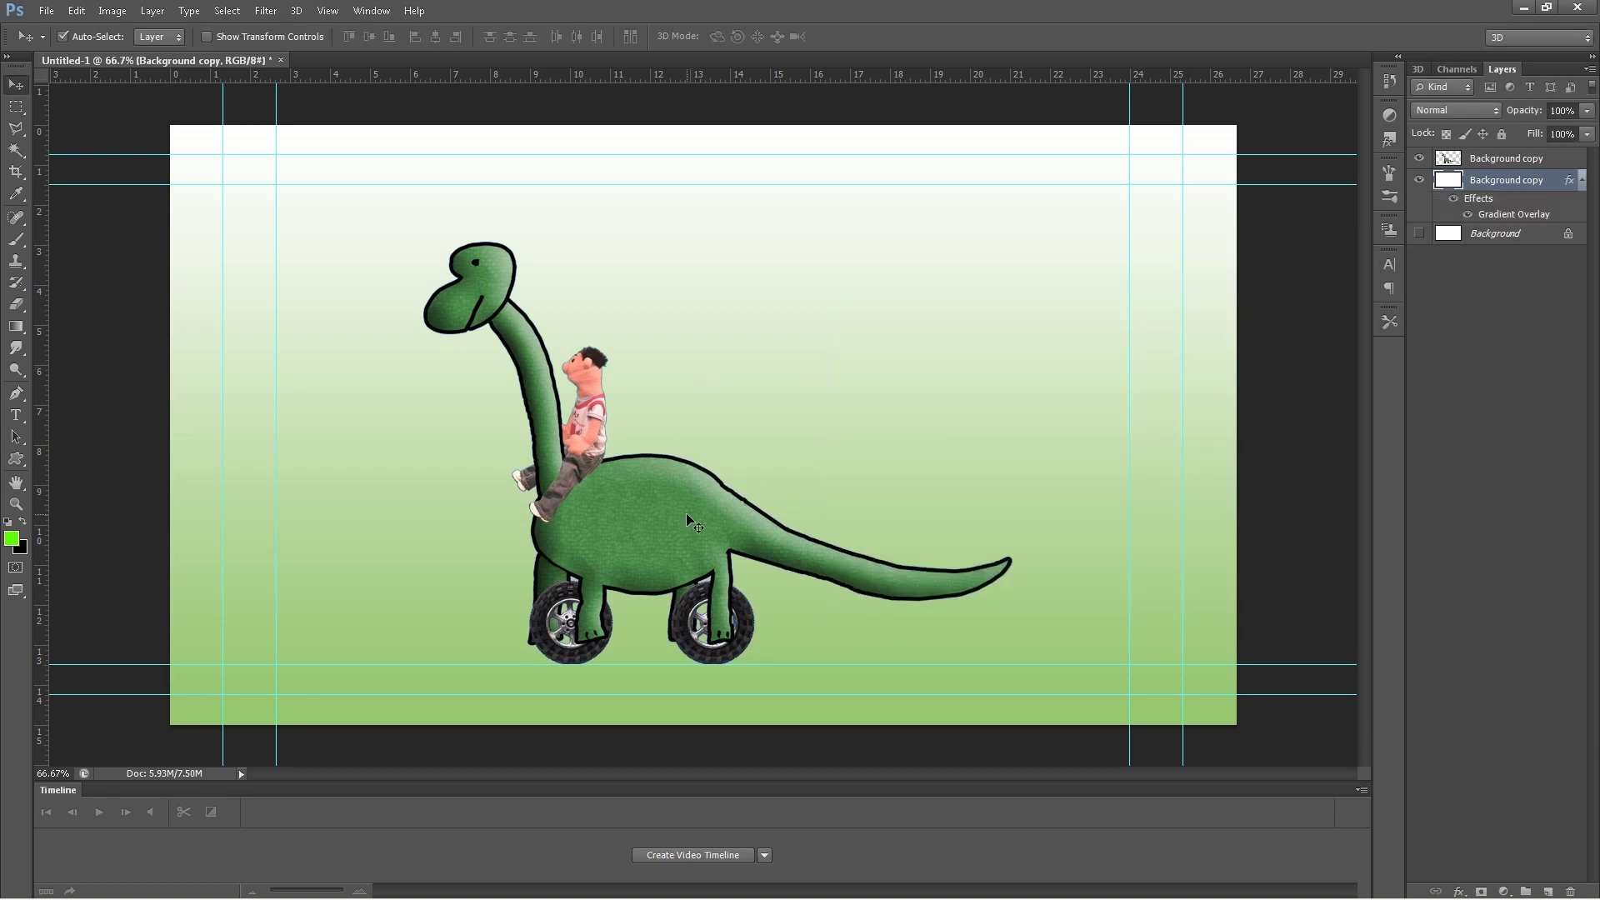
- Move the dinosaur slightly up and to the right on the gradient background
left_click_drag(651, 517, 684, 506)
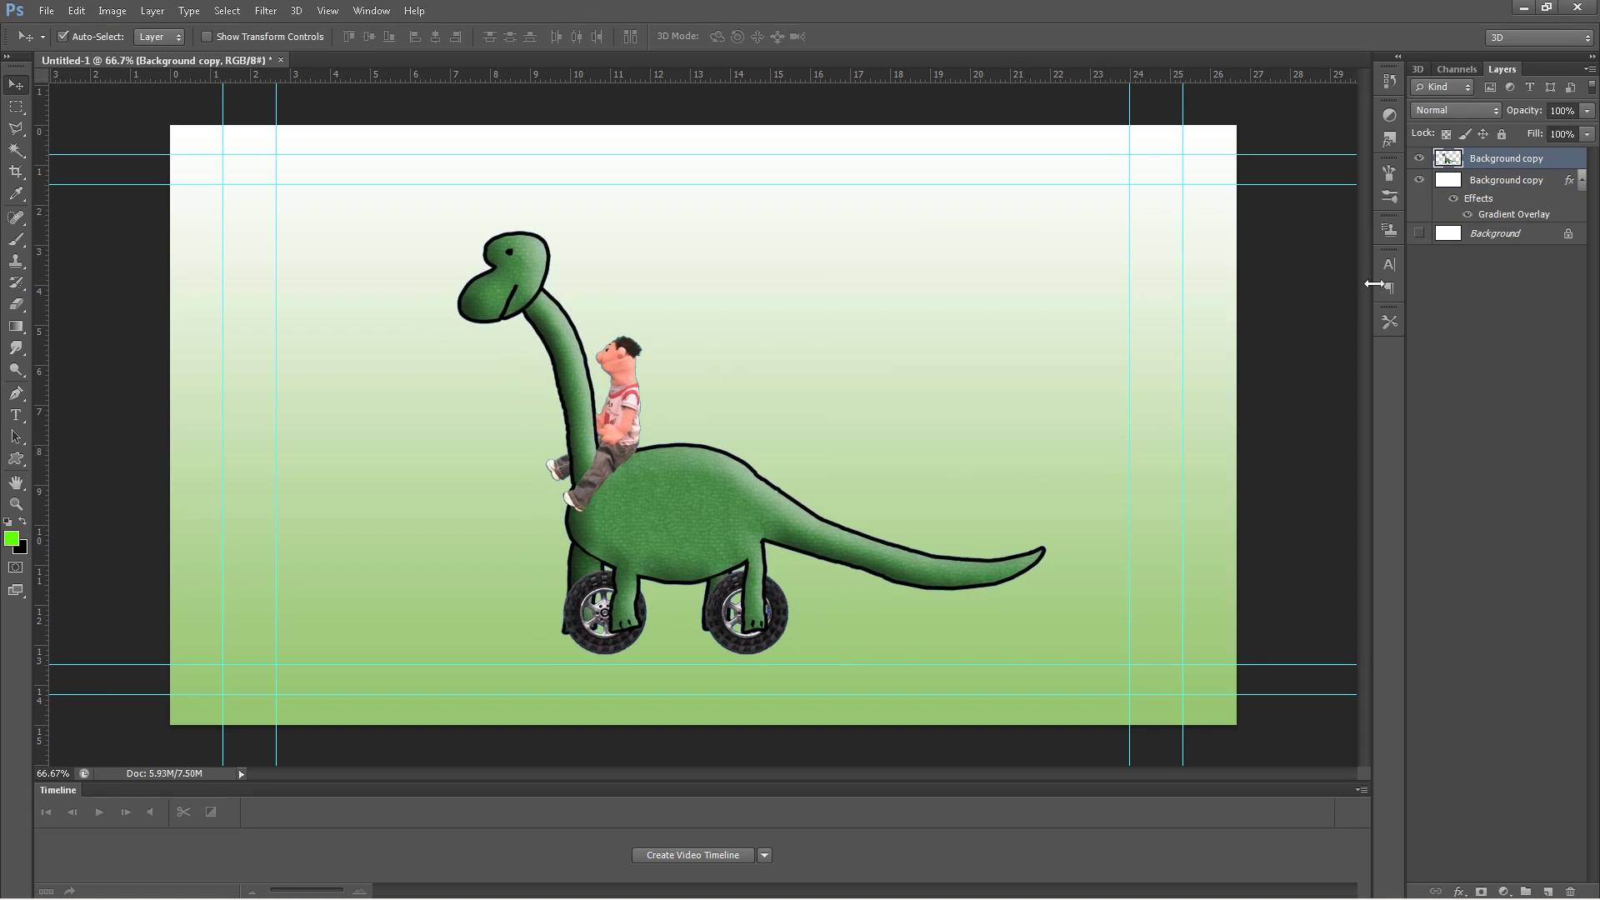
- Duplicate the dinosaur layer as Background copy 2 and hide the duplicate
right_click(1562, 160)
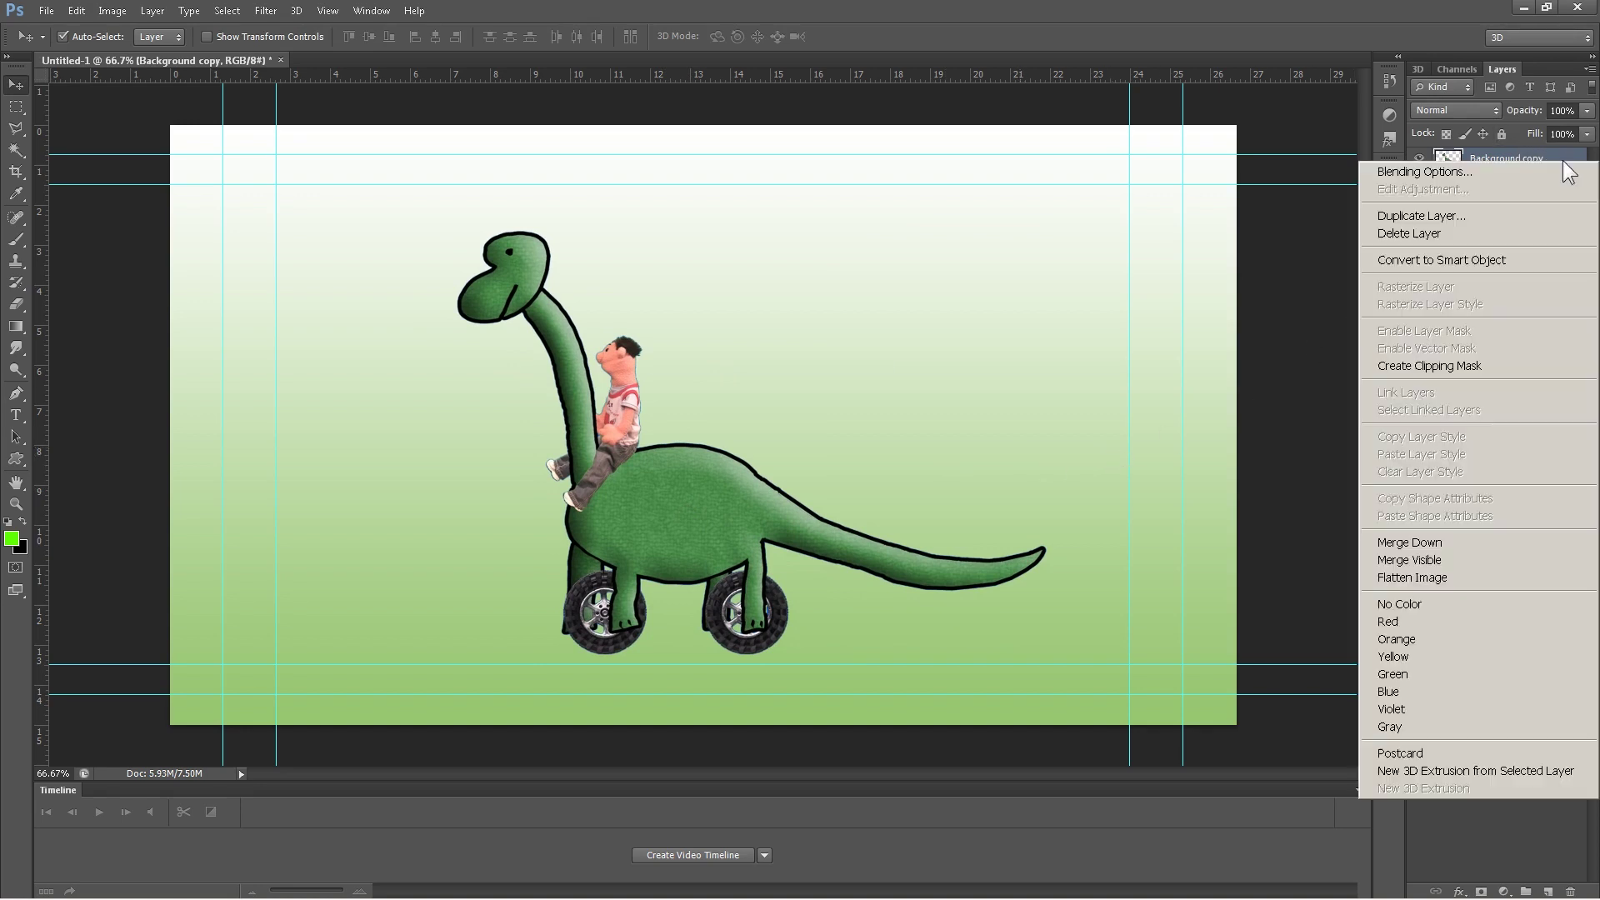
left_click(1497, 216)
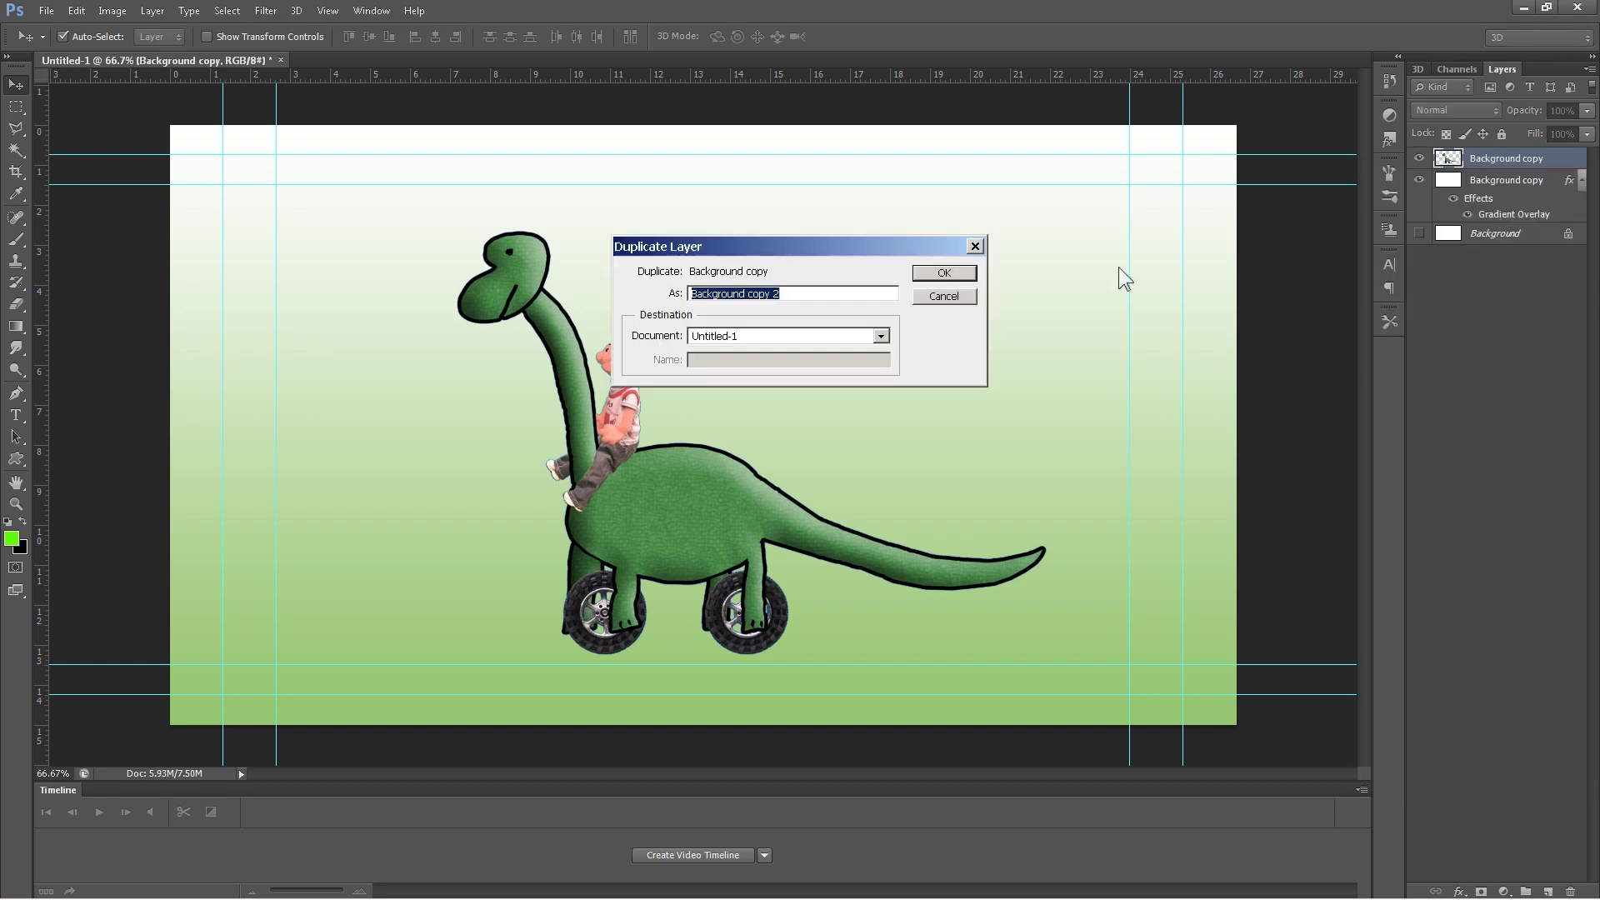
left_click(947, 274)
left_click(1420, 160)
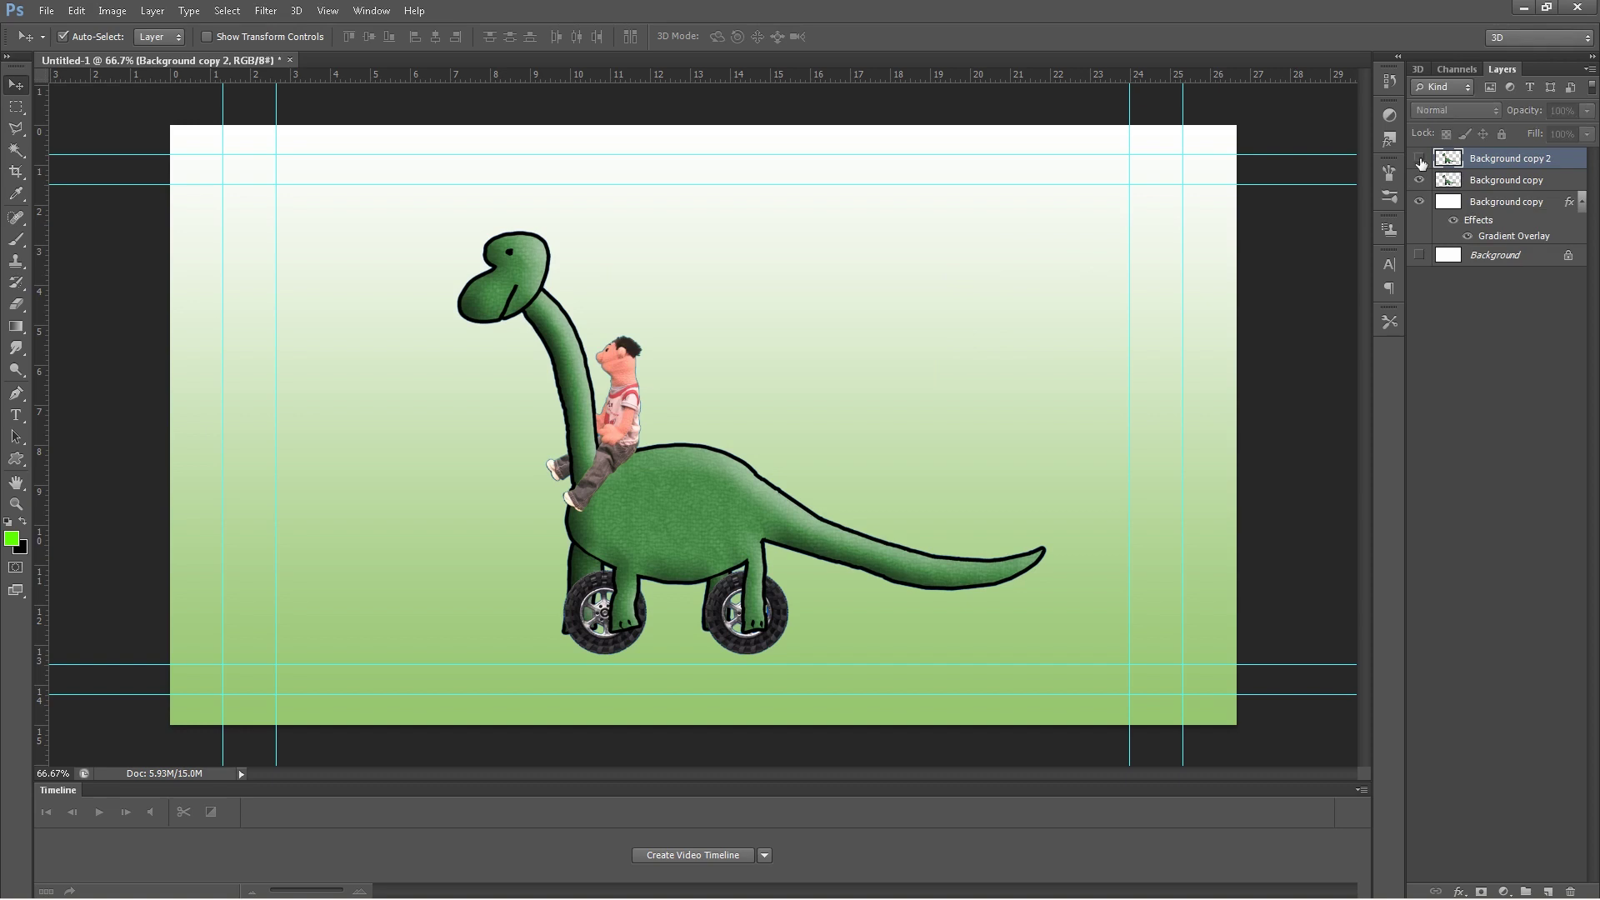
- Give the lower dinosaur layer a black Color Overlay at 16% layer opacity, checking it with the duplicate shown and hidden
double_click(1568, 182)
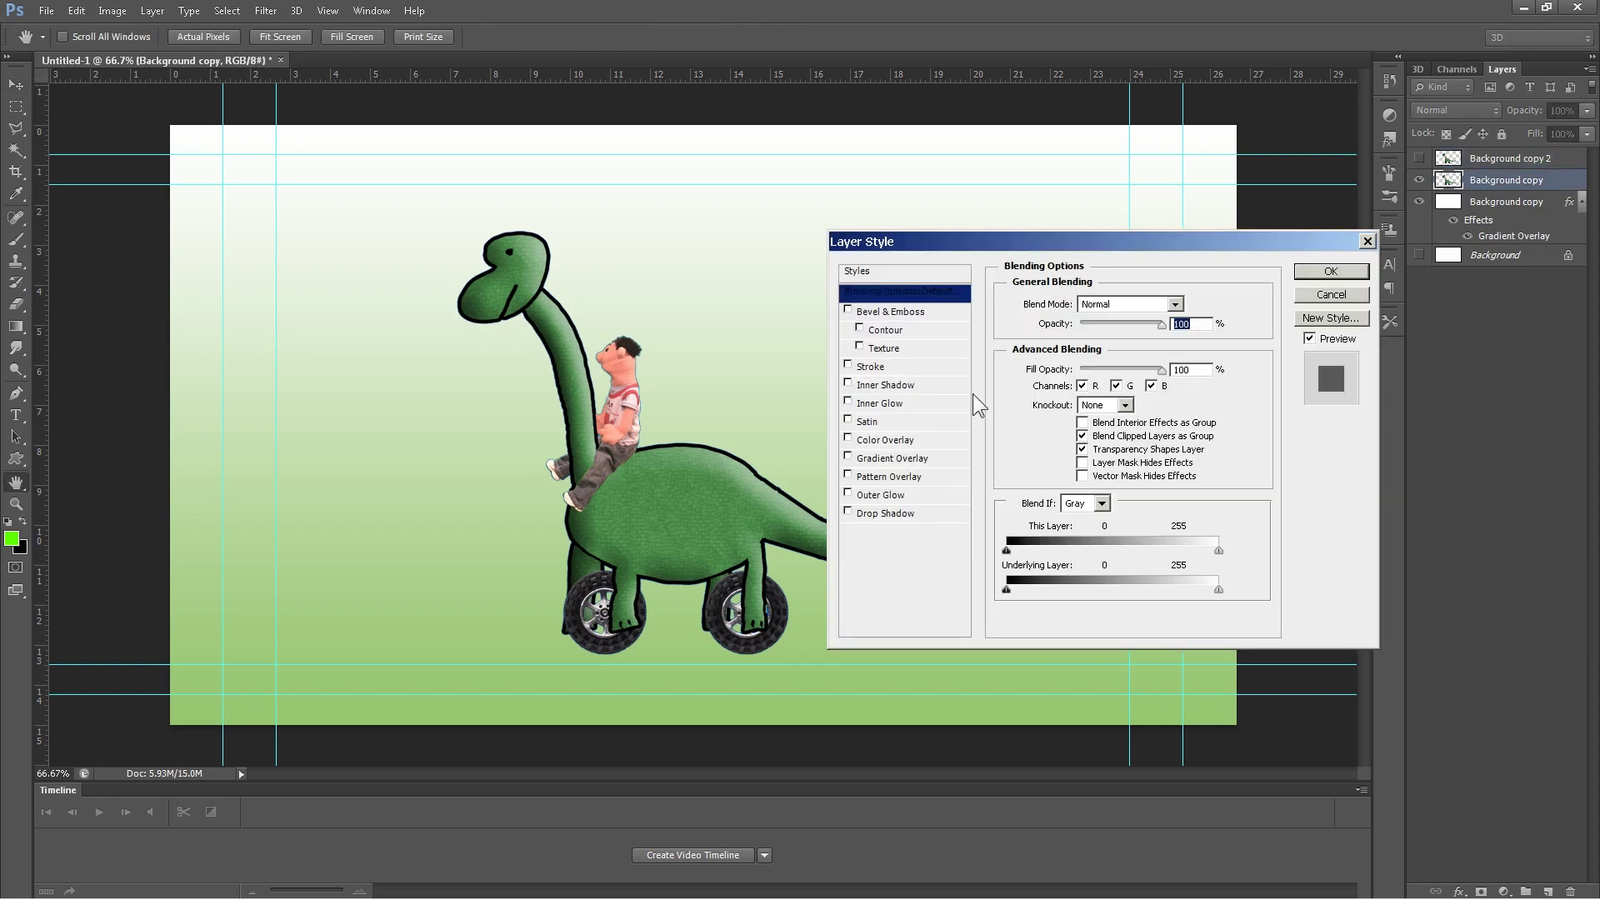
left_click(885, 440)
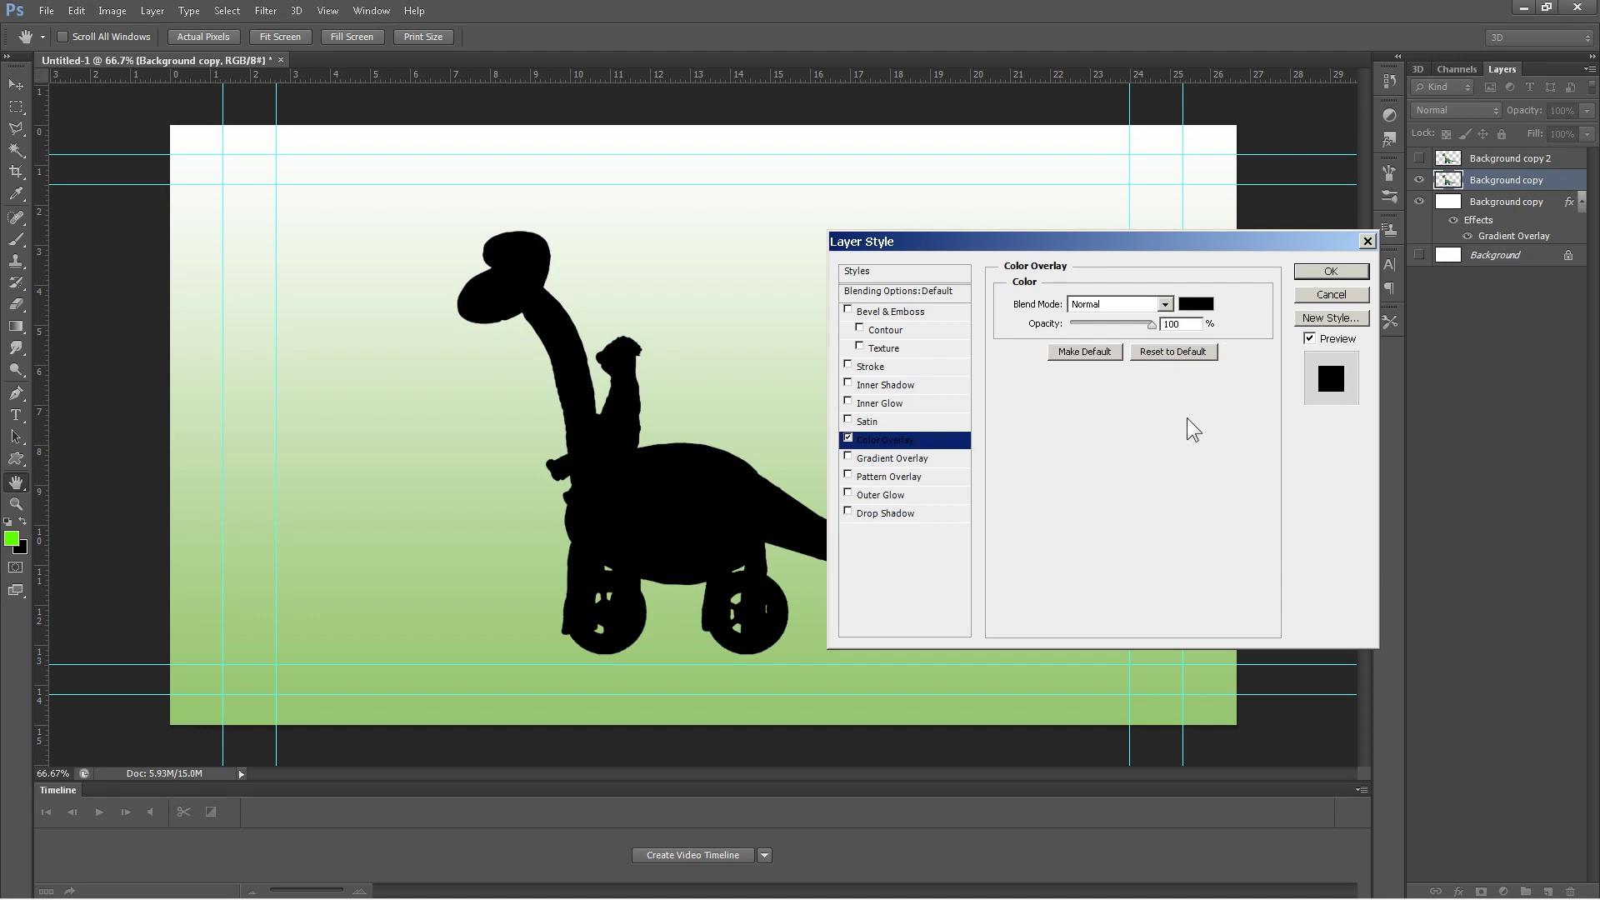
key("Tab")
left_click(892, 293)
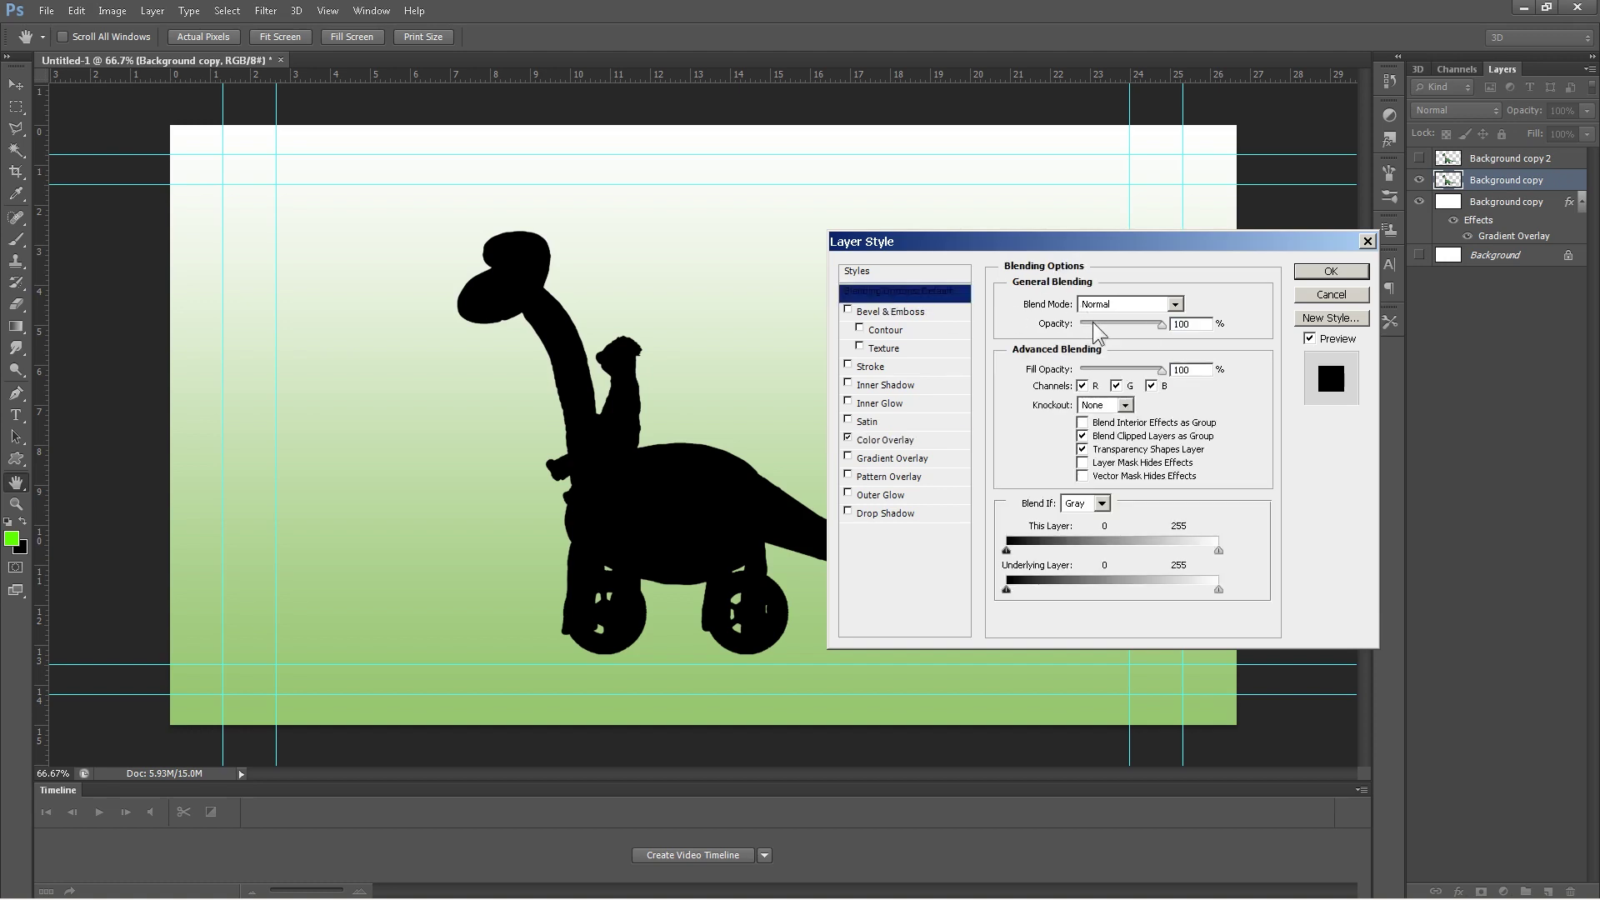
left_click_drag(1163, 325, 1094, 338)
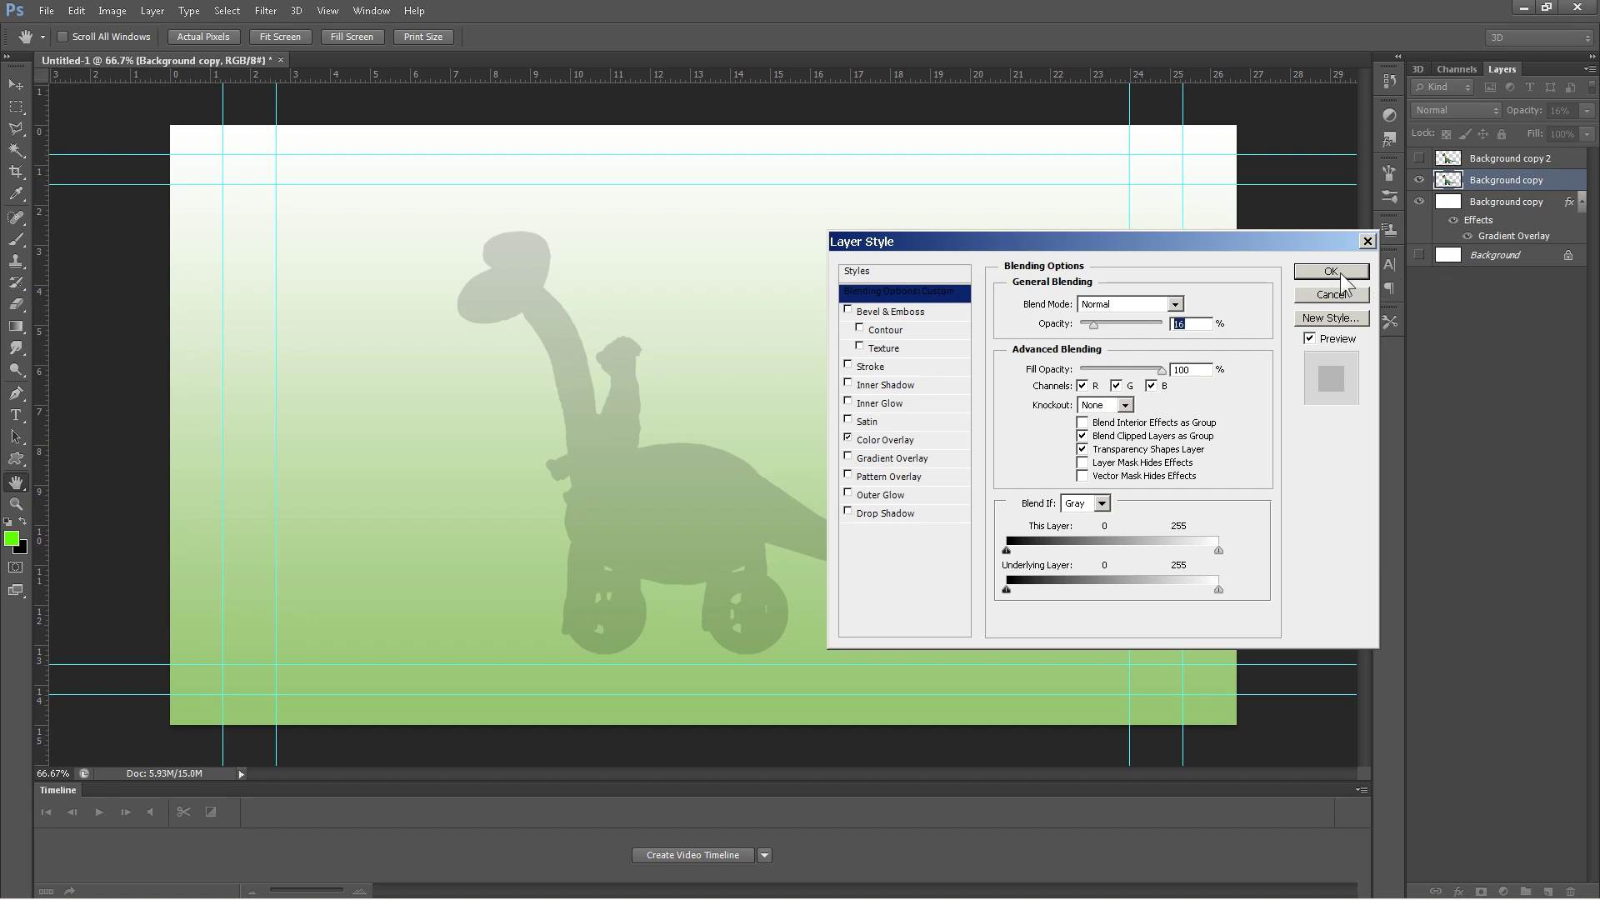
left_click(1331, 271)
left_click(1420, 160)
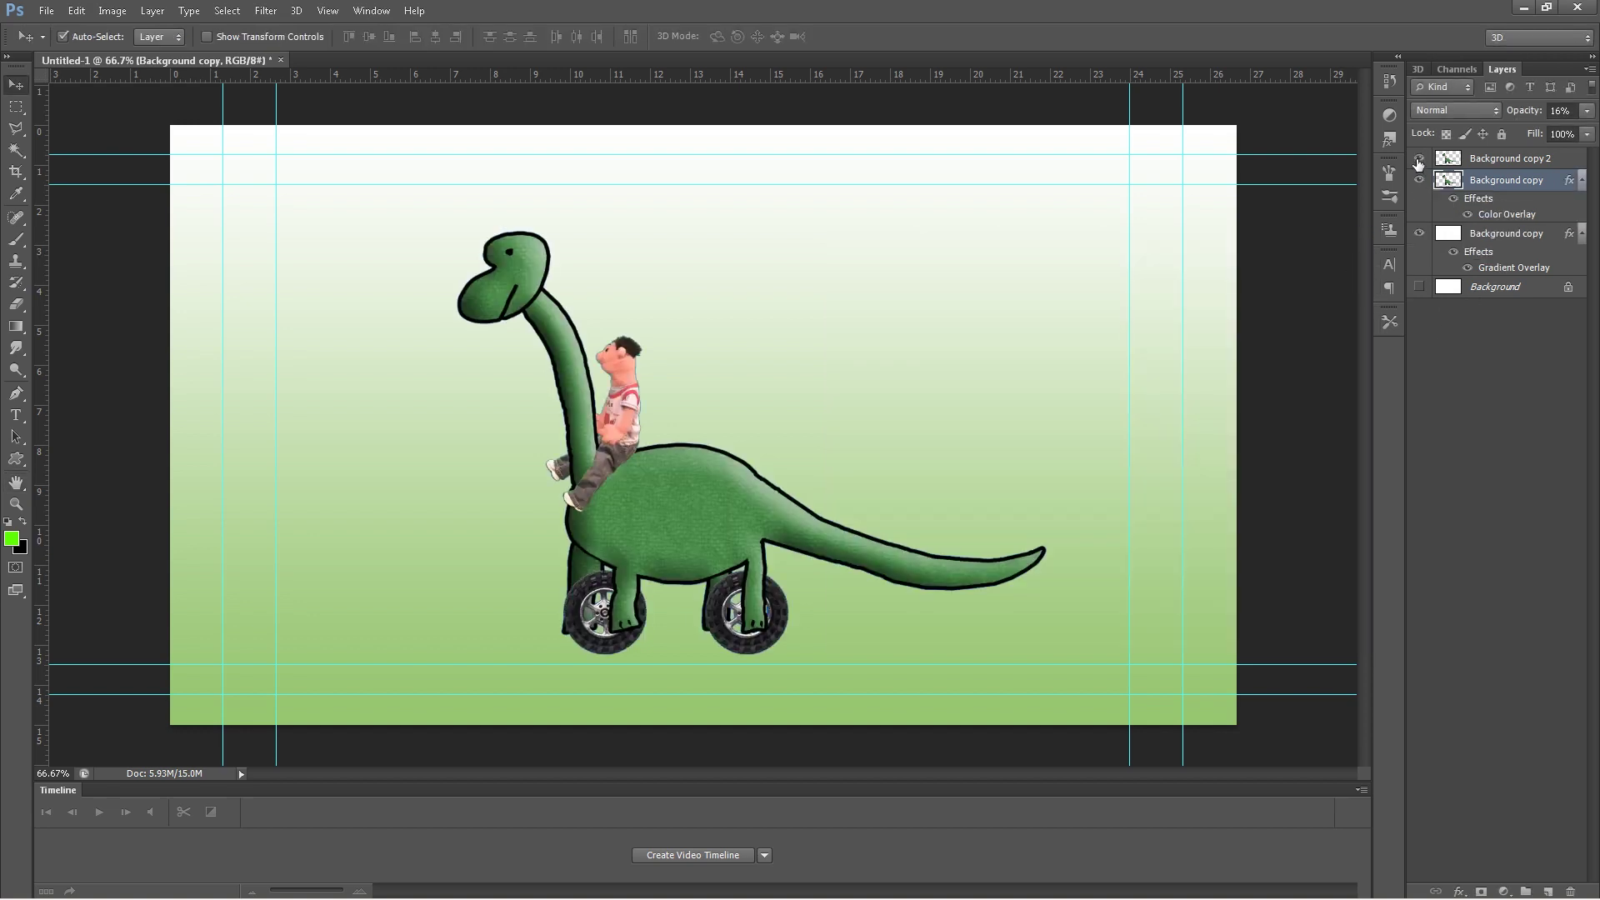
left_click(1420, 160)
left_click(1419, 160)
left_click(1420, 159)
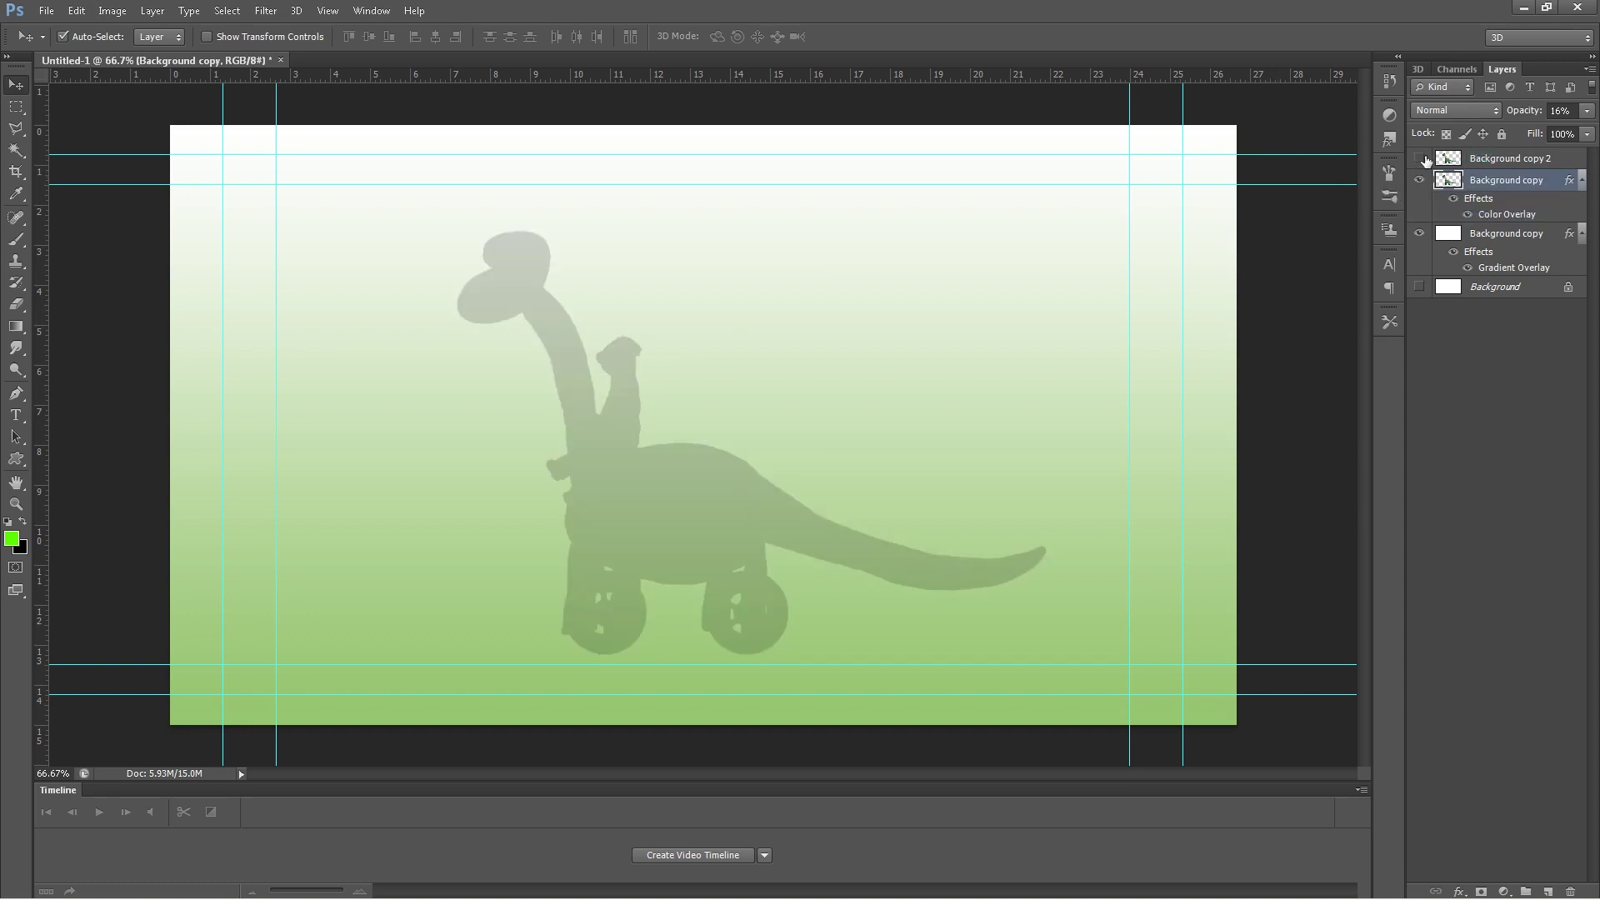
- Scale the dinosaur silhouette down from its top edge to about 40% height and apply the transformation
left_click(80, 5)
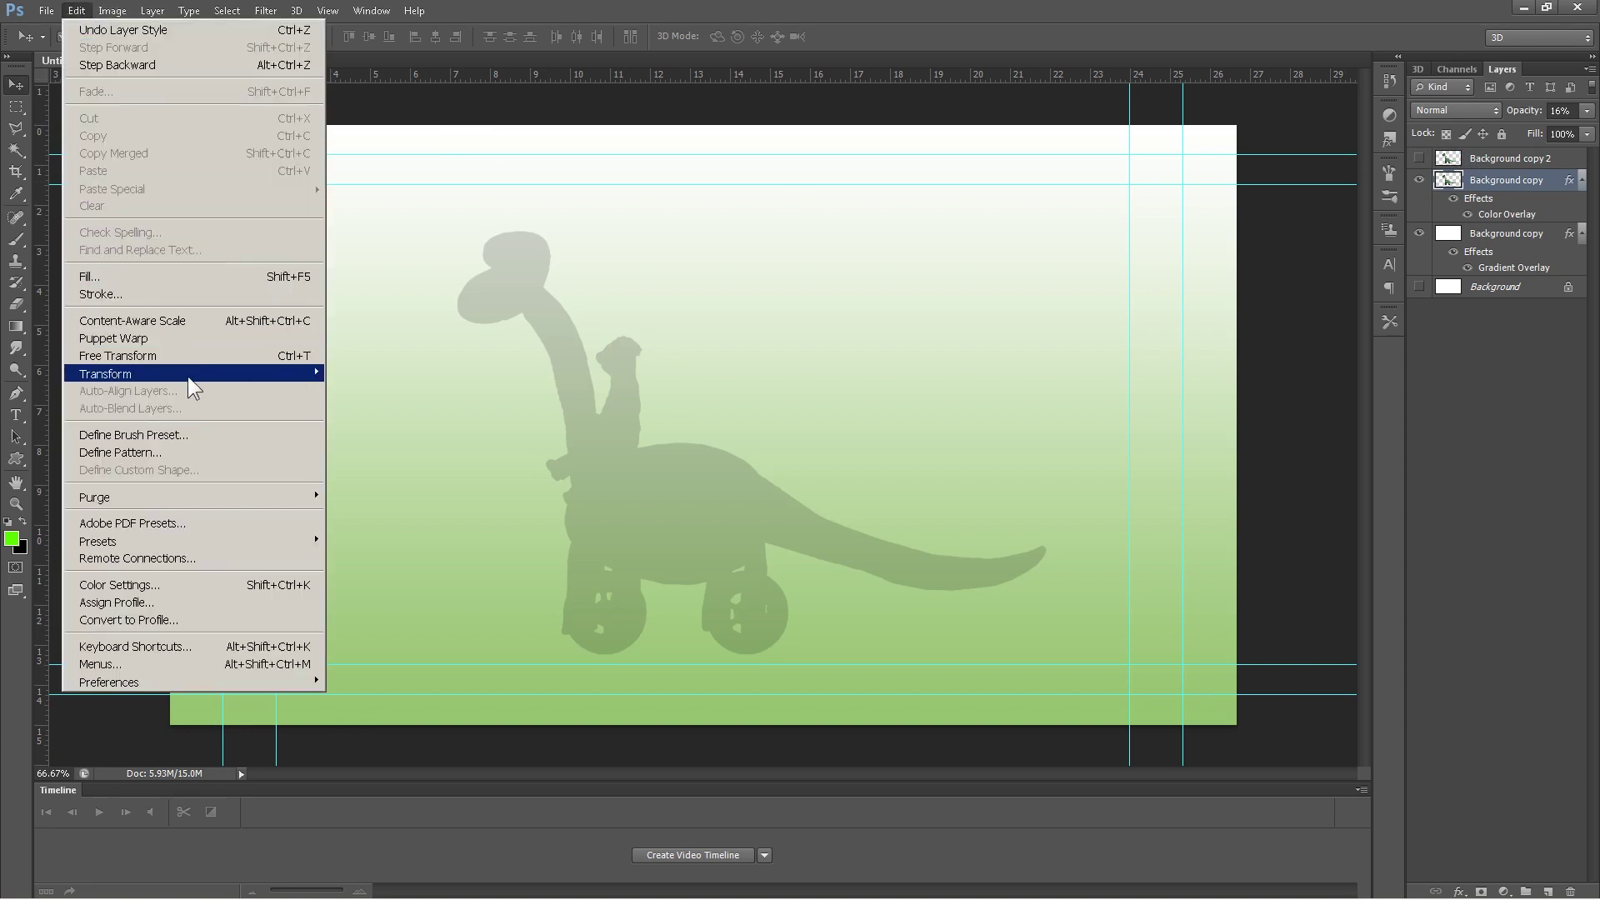
mouse_move(187, 377)
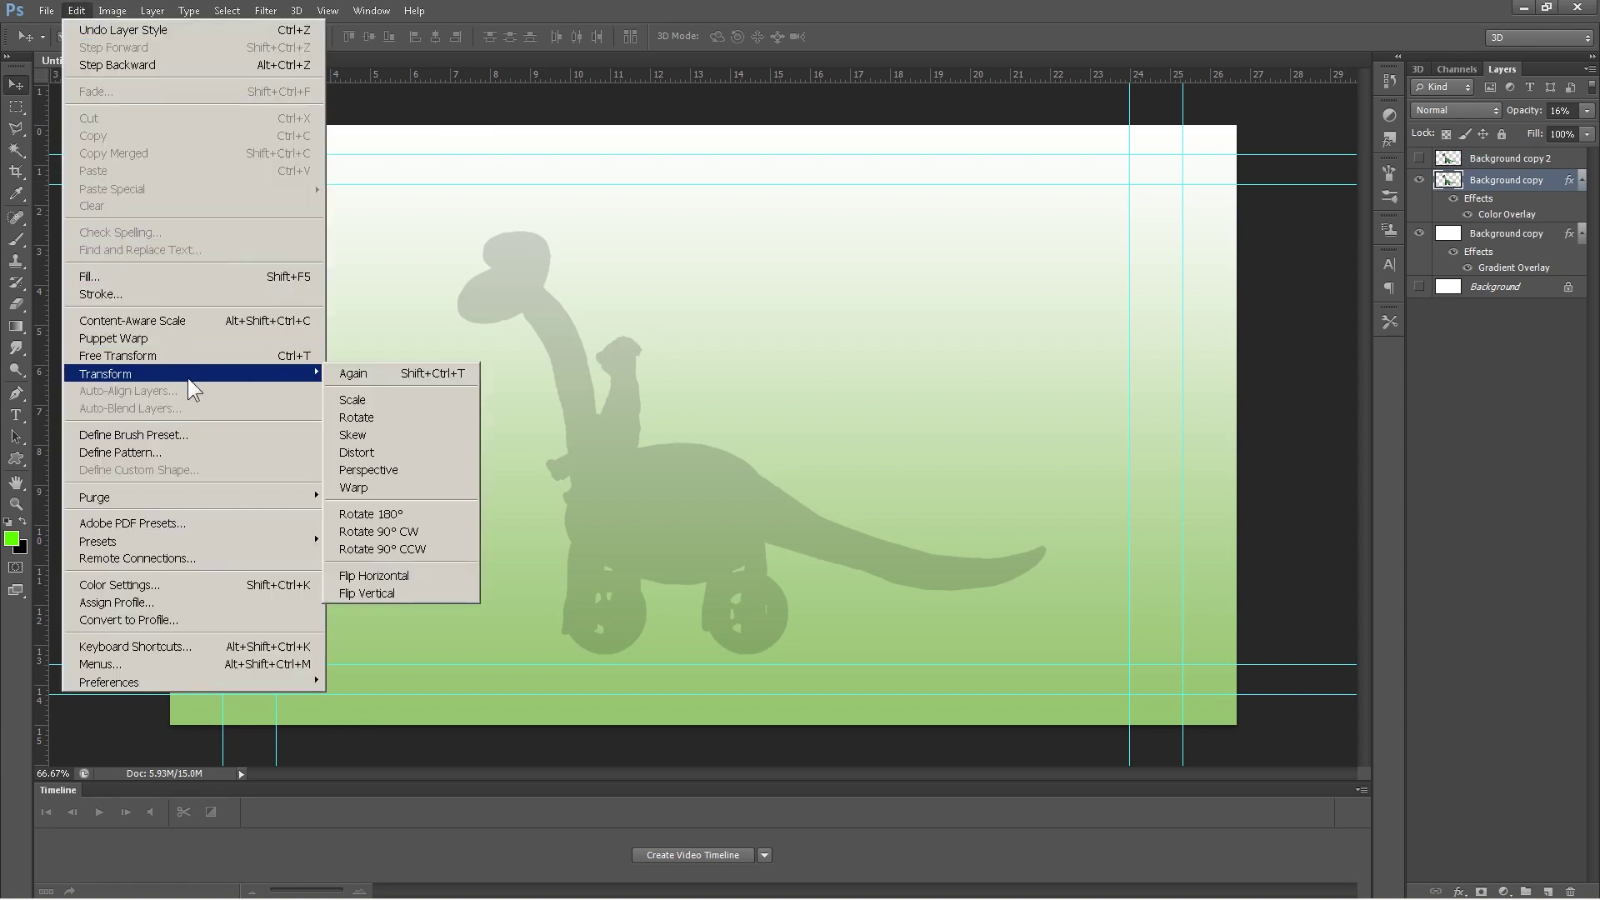
left_click(375, 397)
left_click_drag(752, 232, 765, 458)
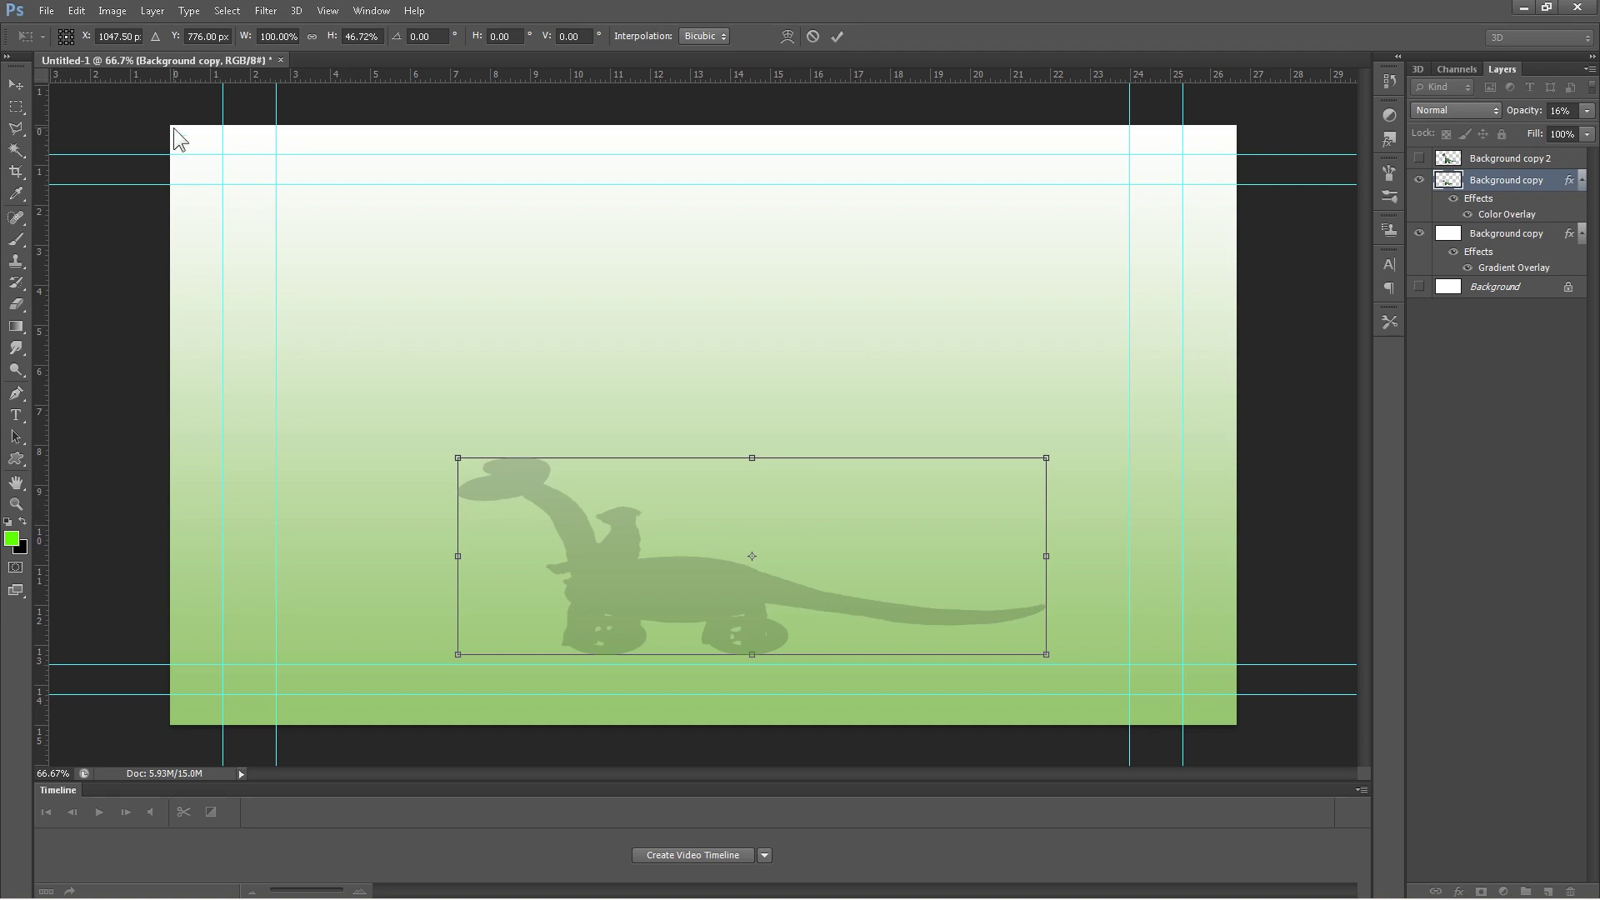
left_click_drag(752, 457, 744, 486)
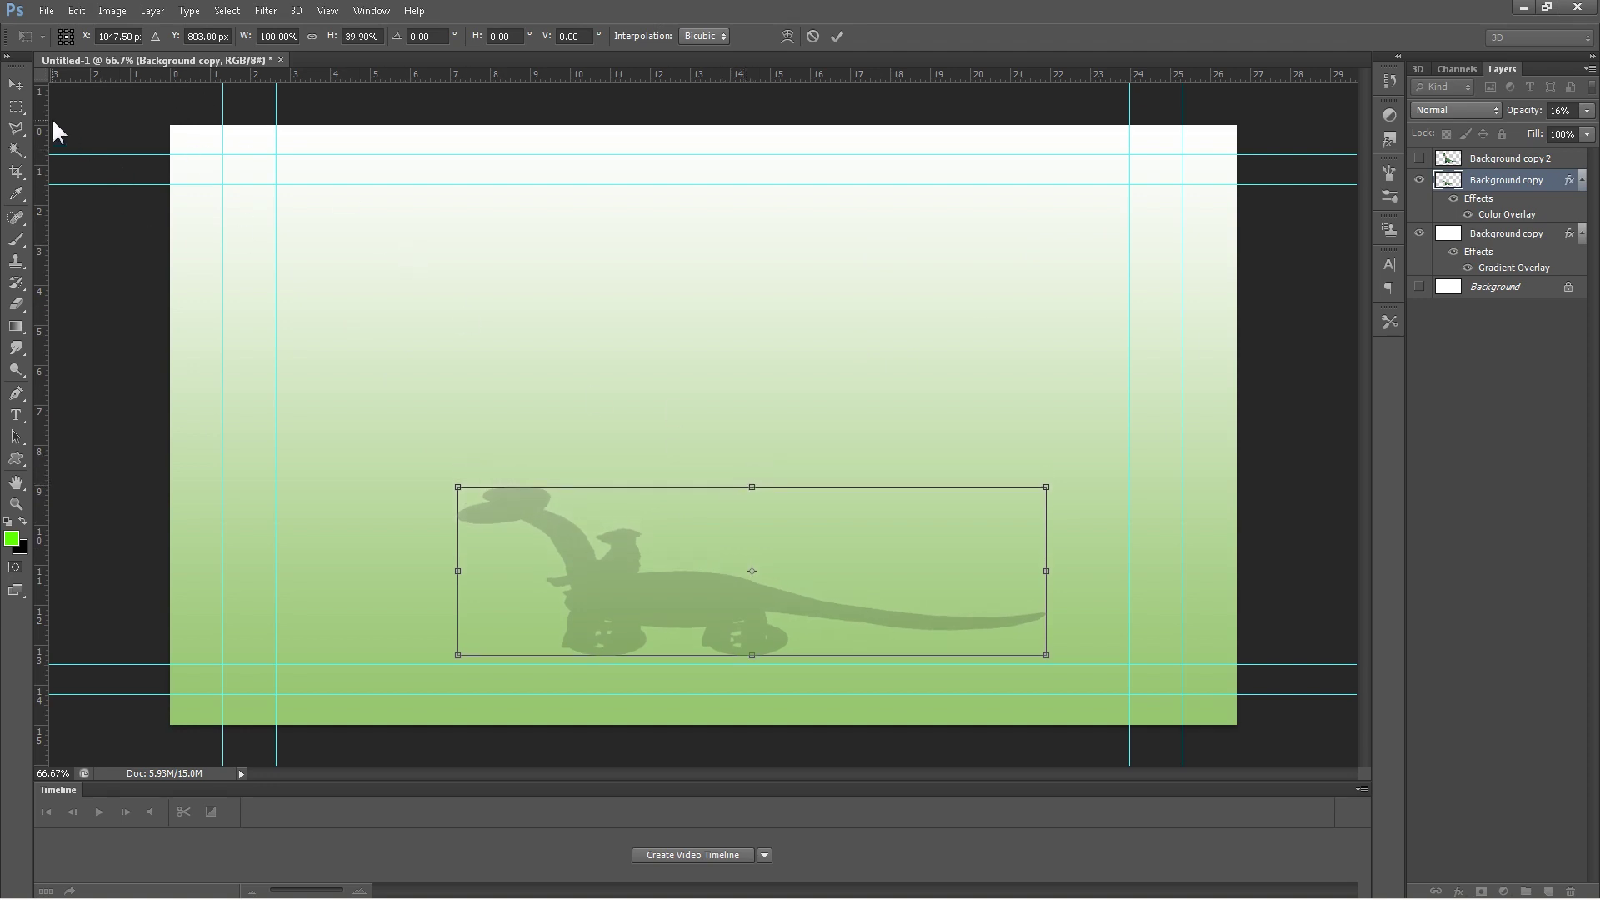
left_click(18, 82)
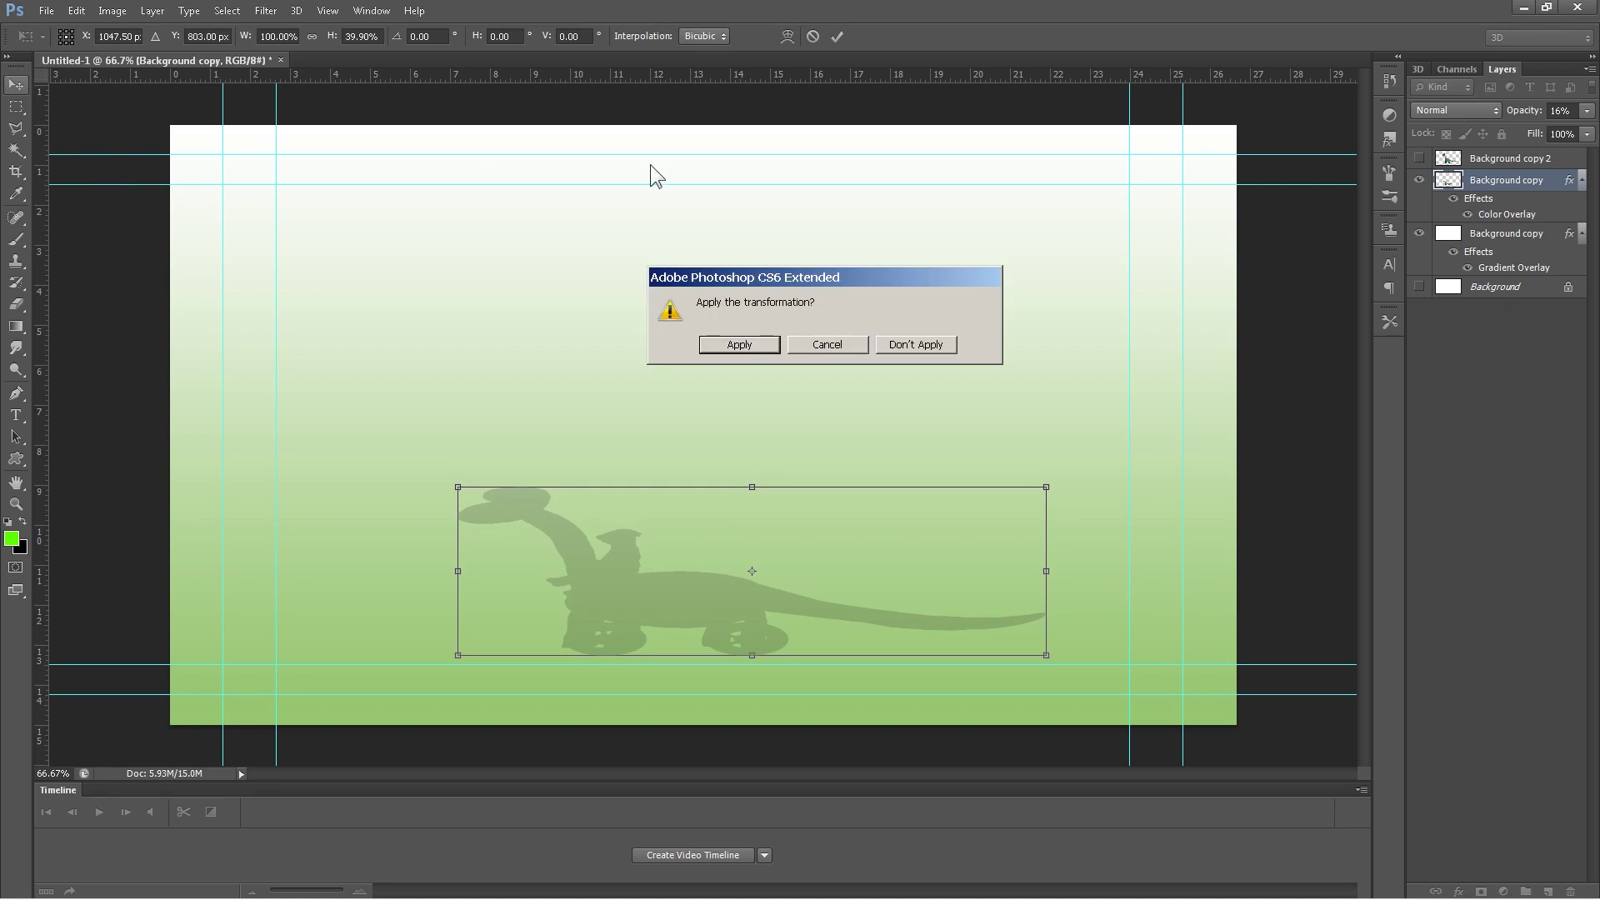
left_click(740, 342)
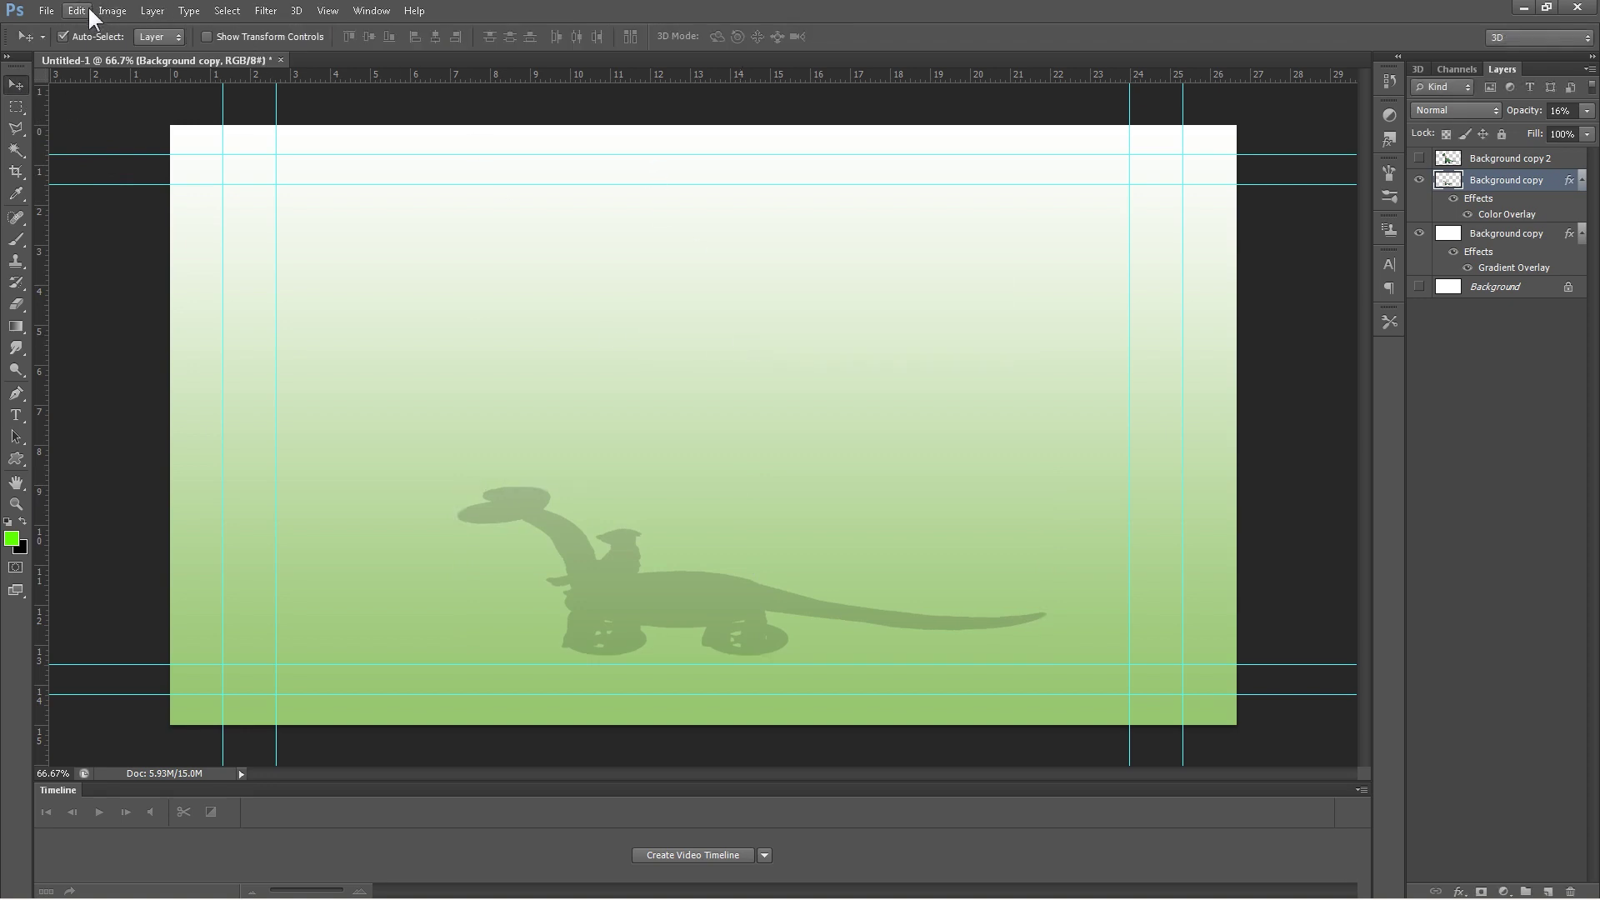
- Skew the silhouette's top edge to the left by about 30°, apply the transformation, and show the full-colour dinosaur layer again
left_click(76, 11)
mouse_move(237, 374)
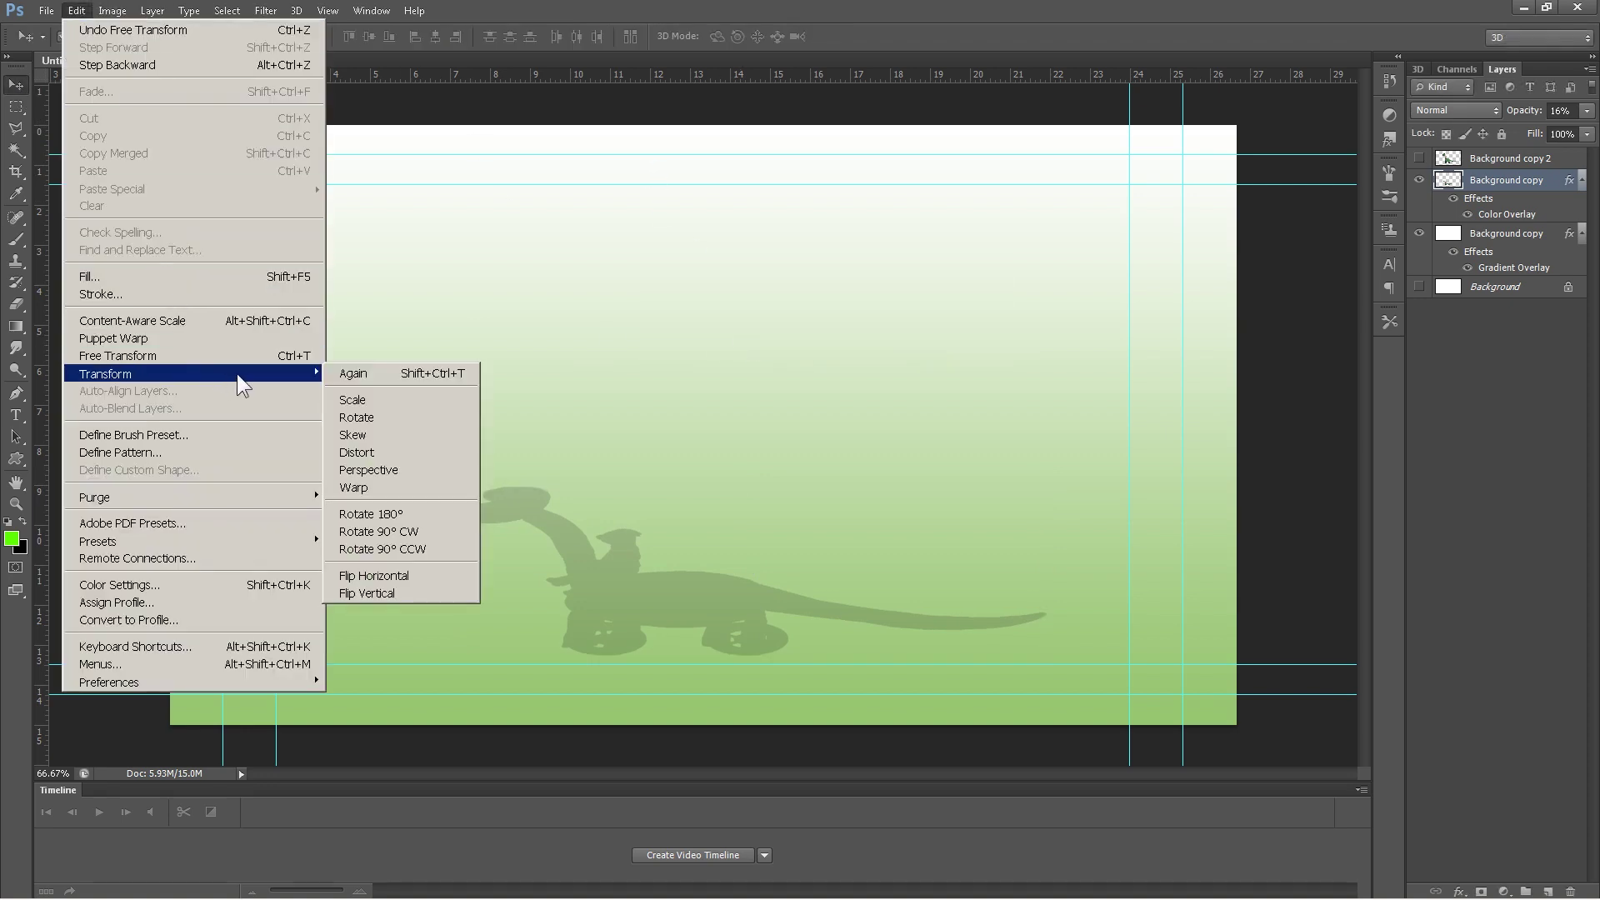
left_click(377, 432)
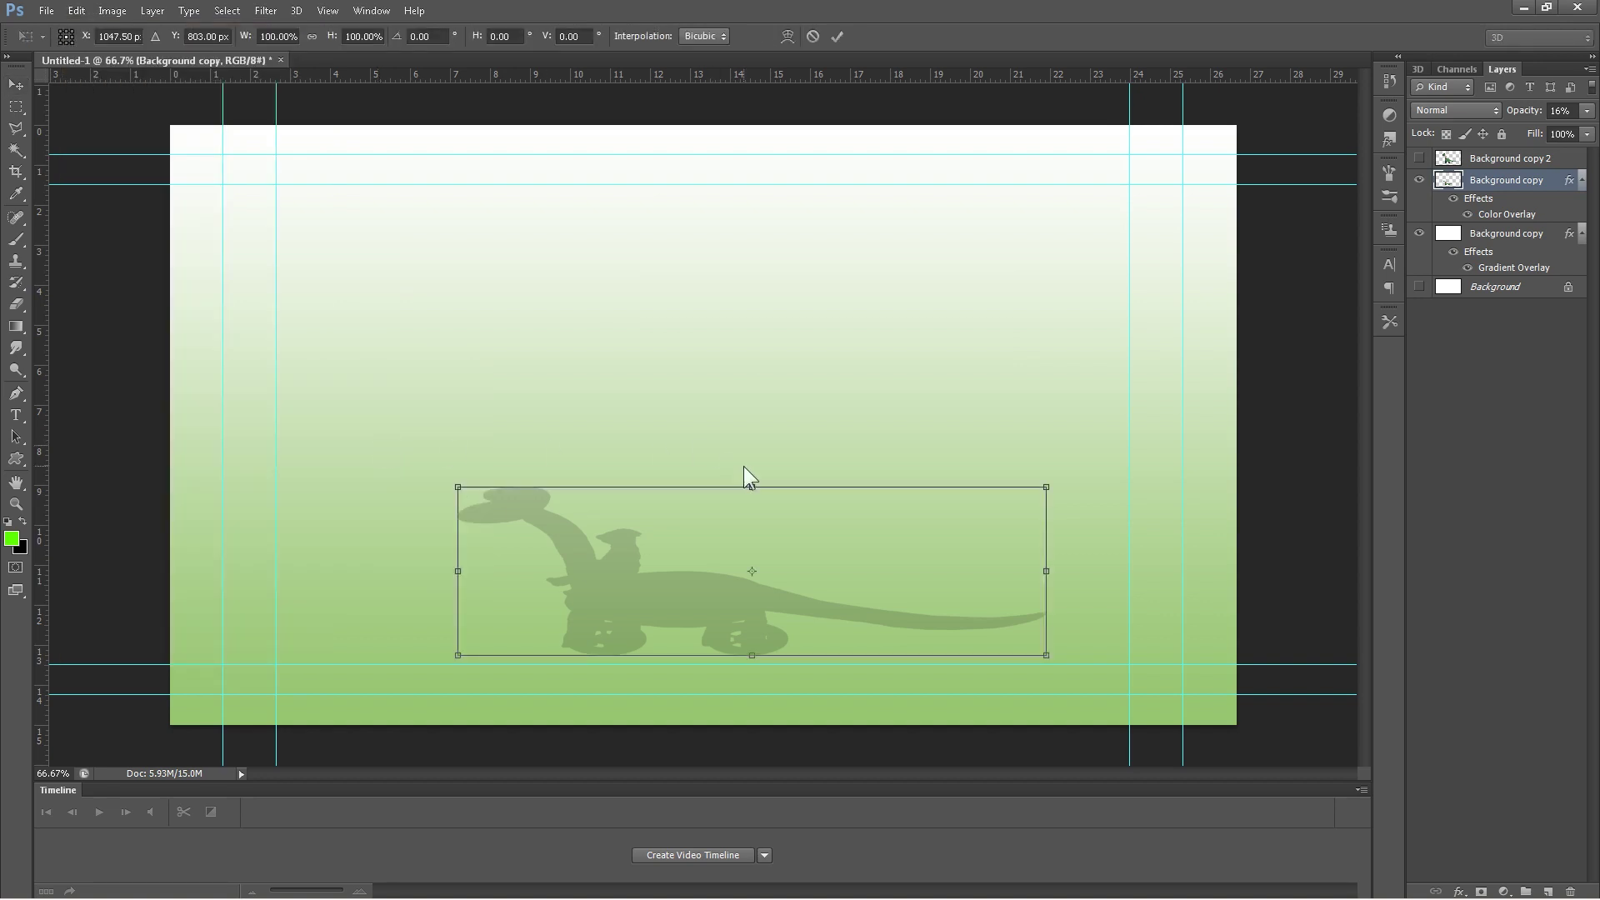
left_click_drag(754, 492, 656, 513)
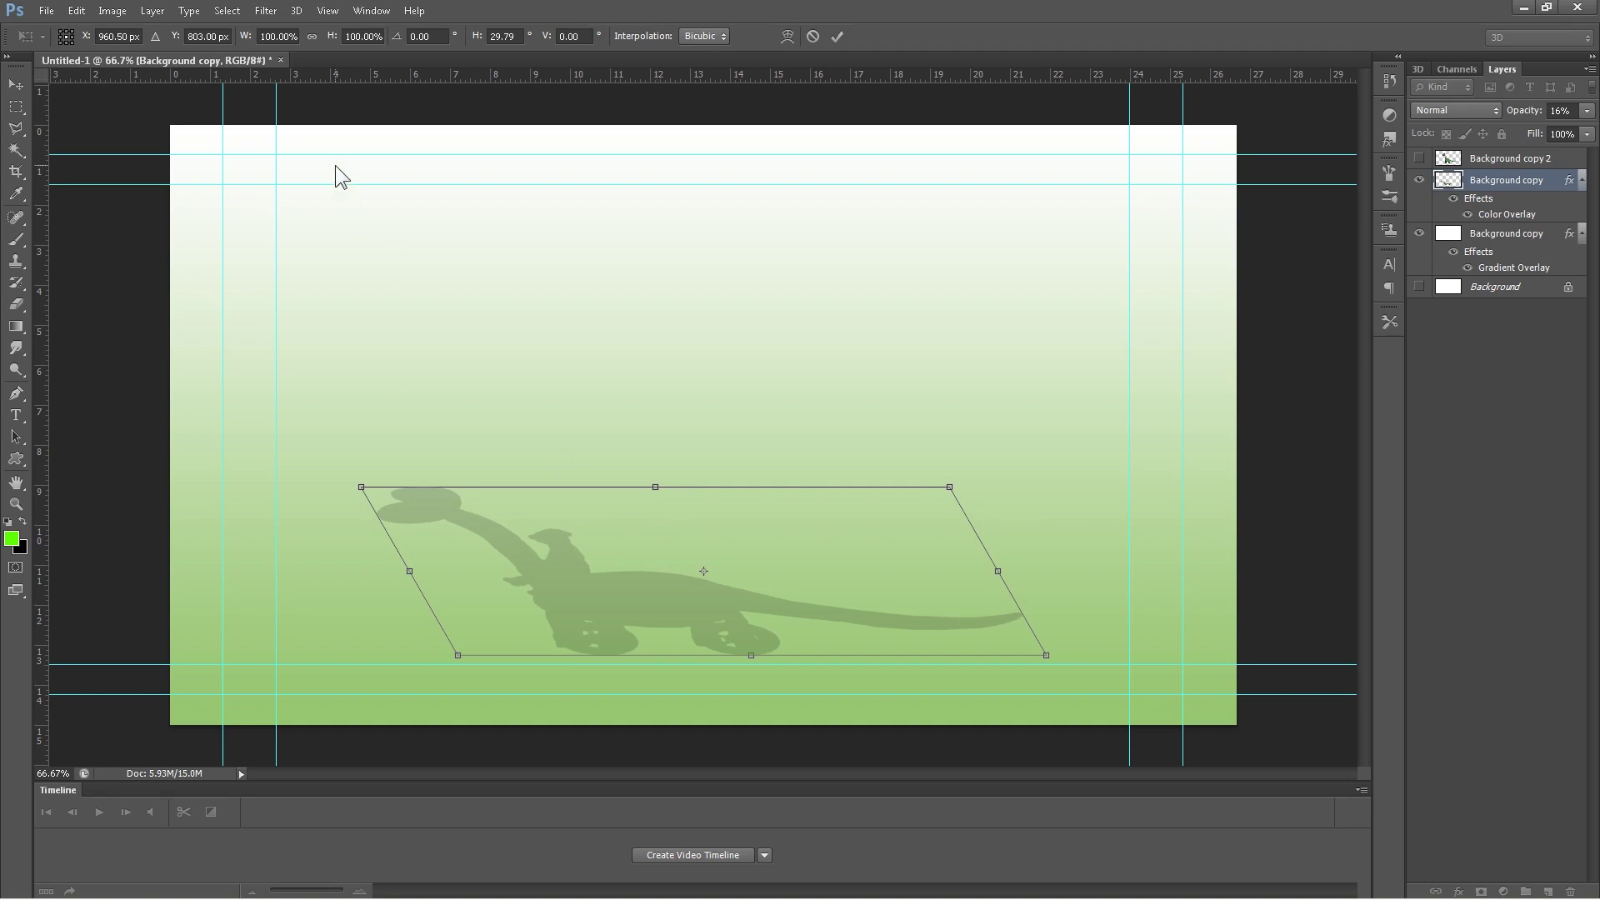
left_click(18, 84)
left_click(753, 343)
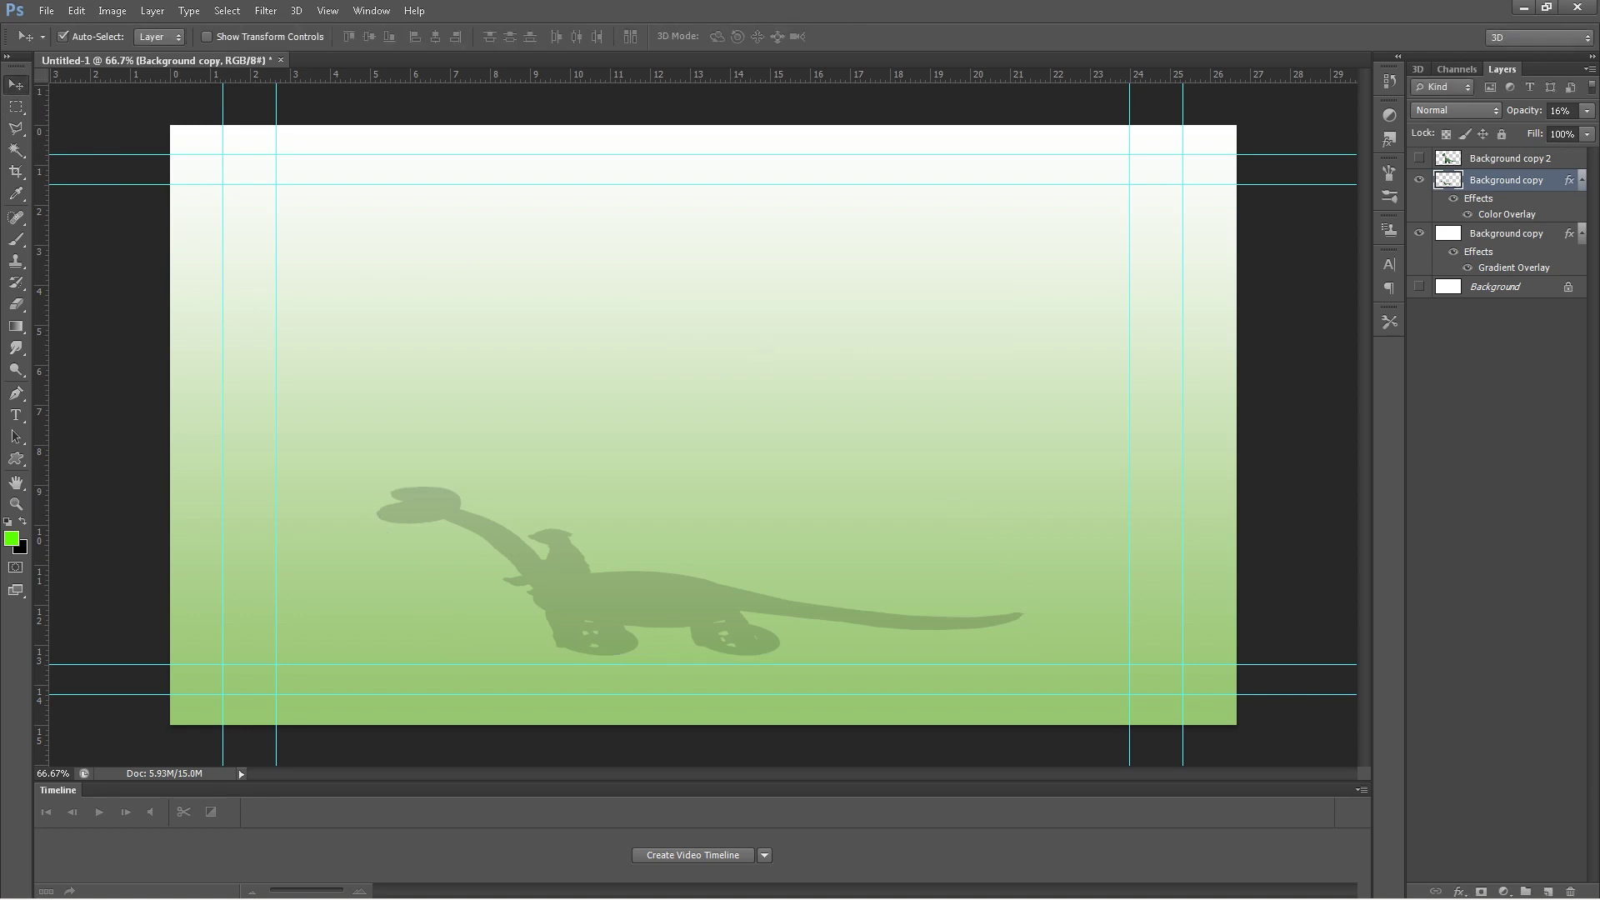
left_click(1418, 160)
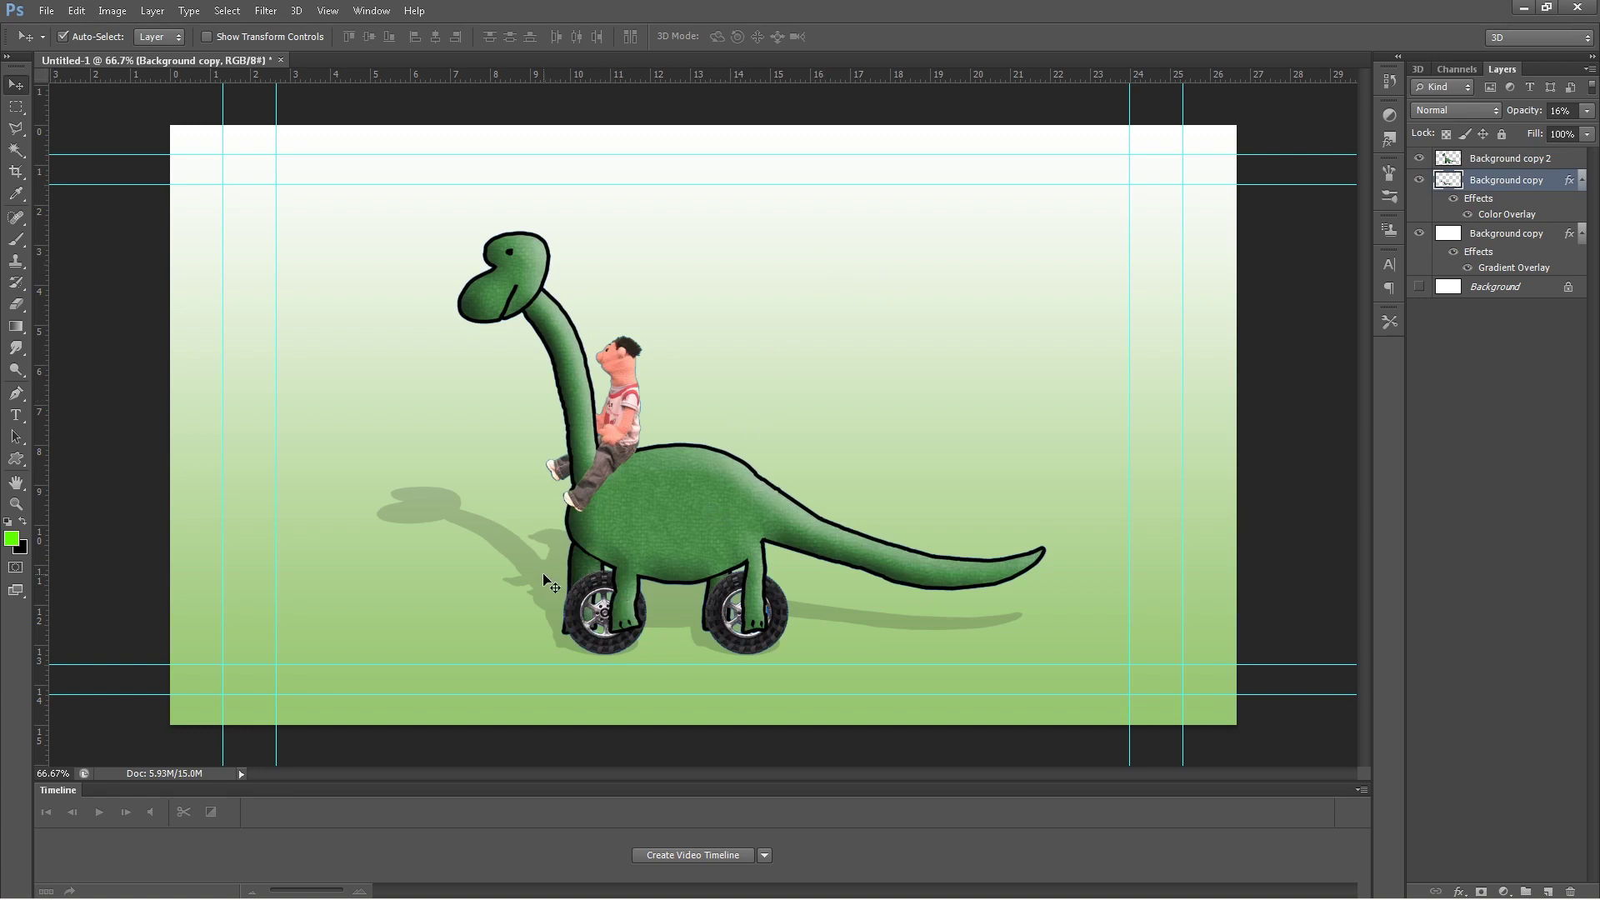
- Move the shadow slightly up and to the right, and squash it from the top to about 80% height
left_click_drag(537, 579, 542, 564)
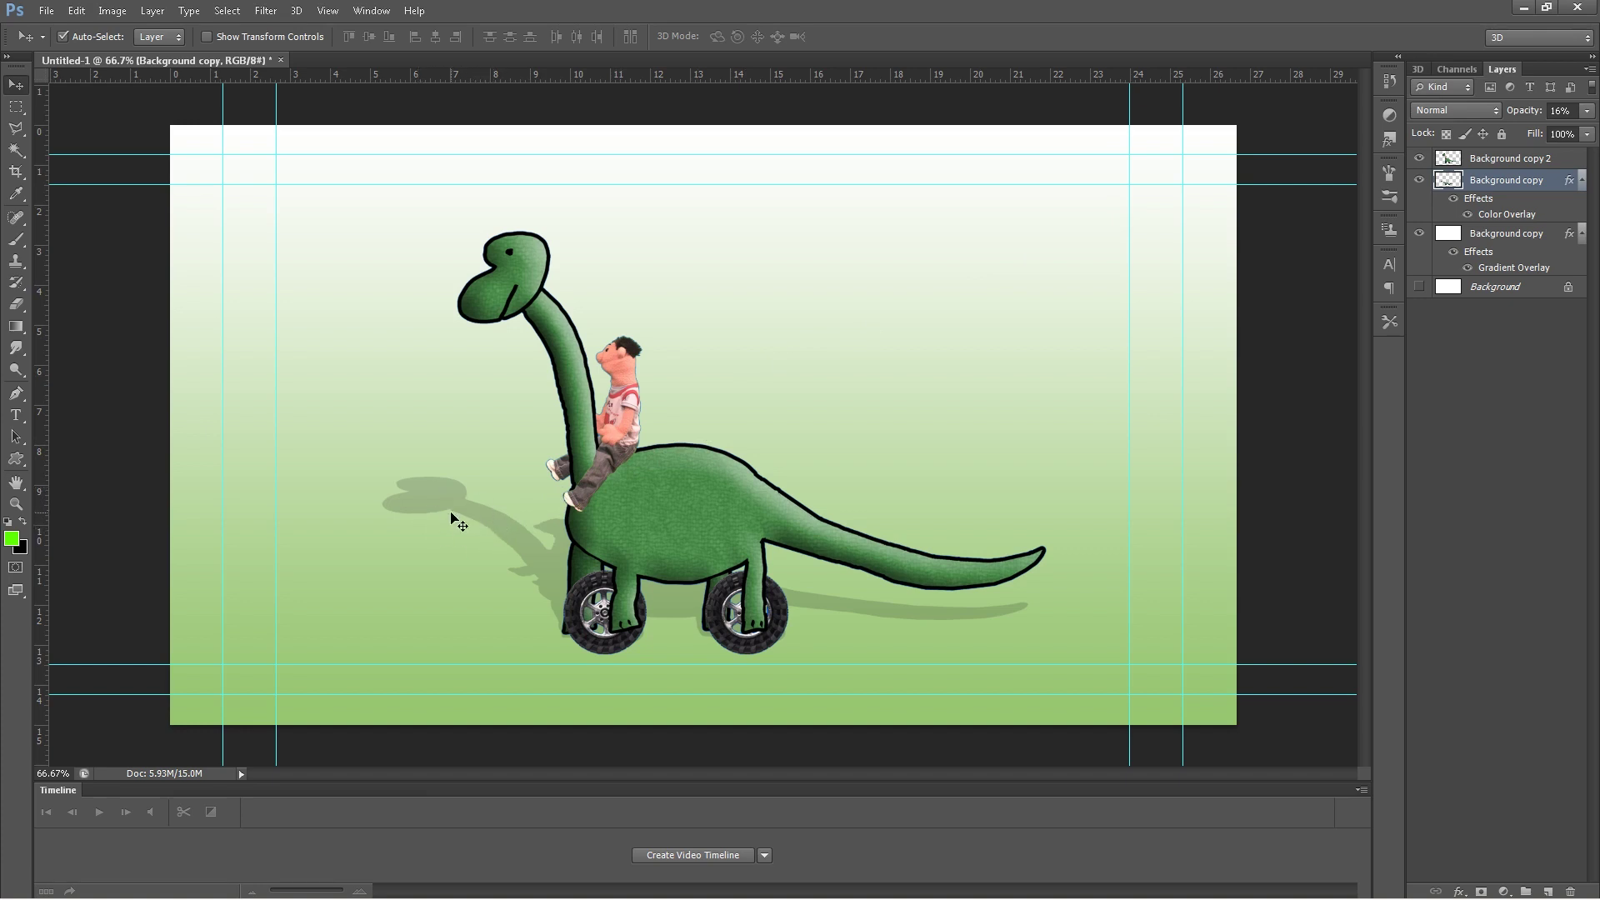
left_click(79, 16)
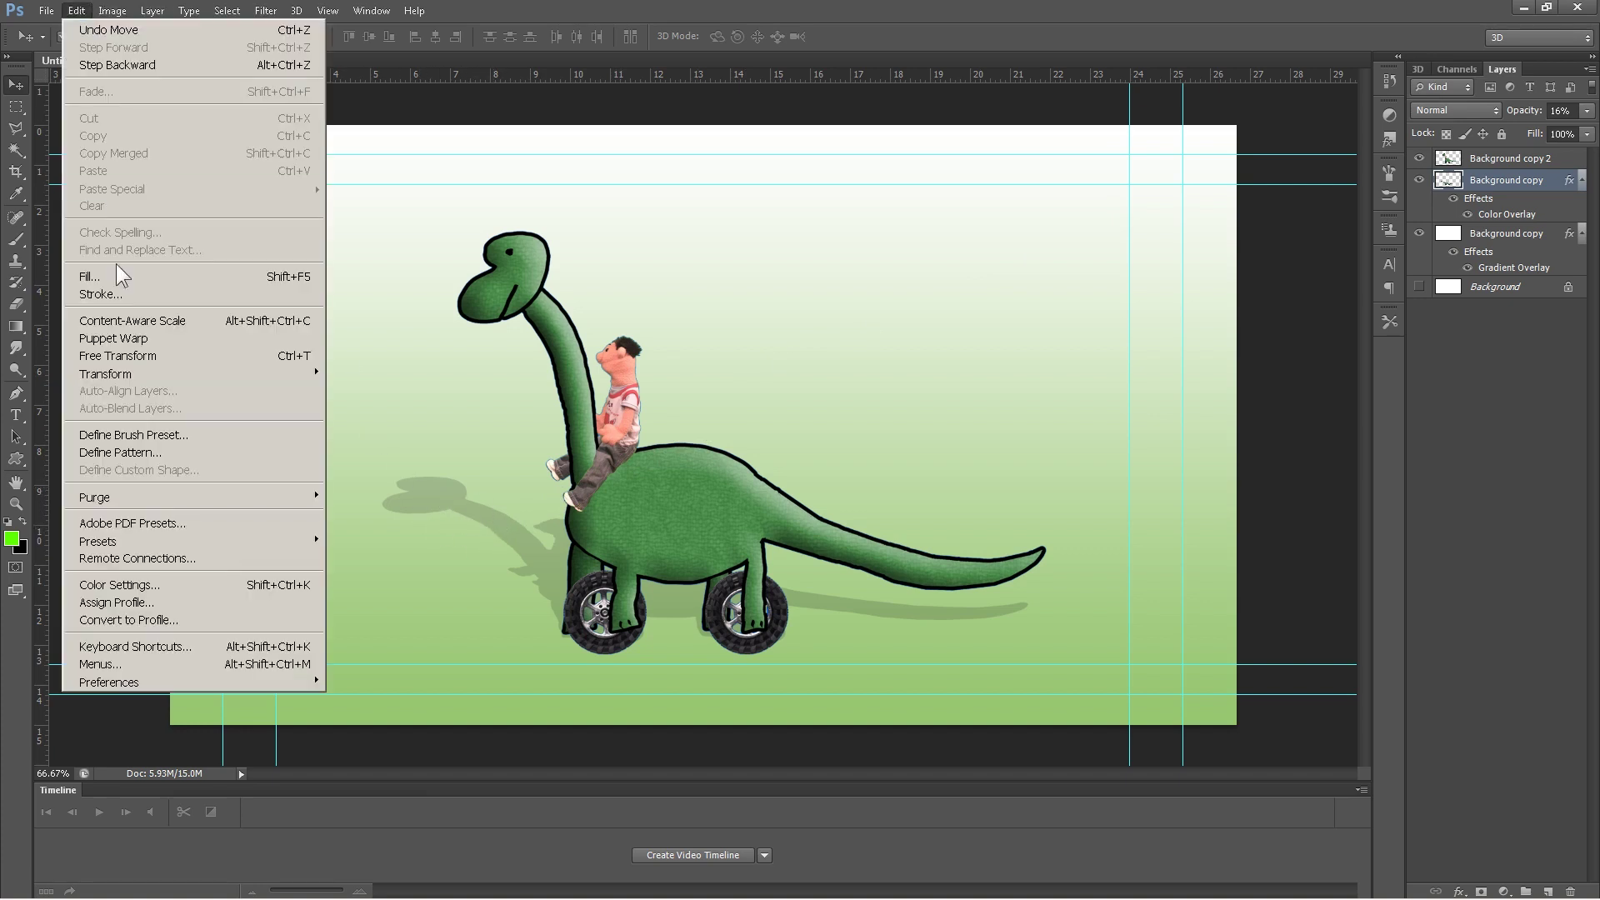
mouse_move(152, 370)
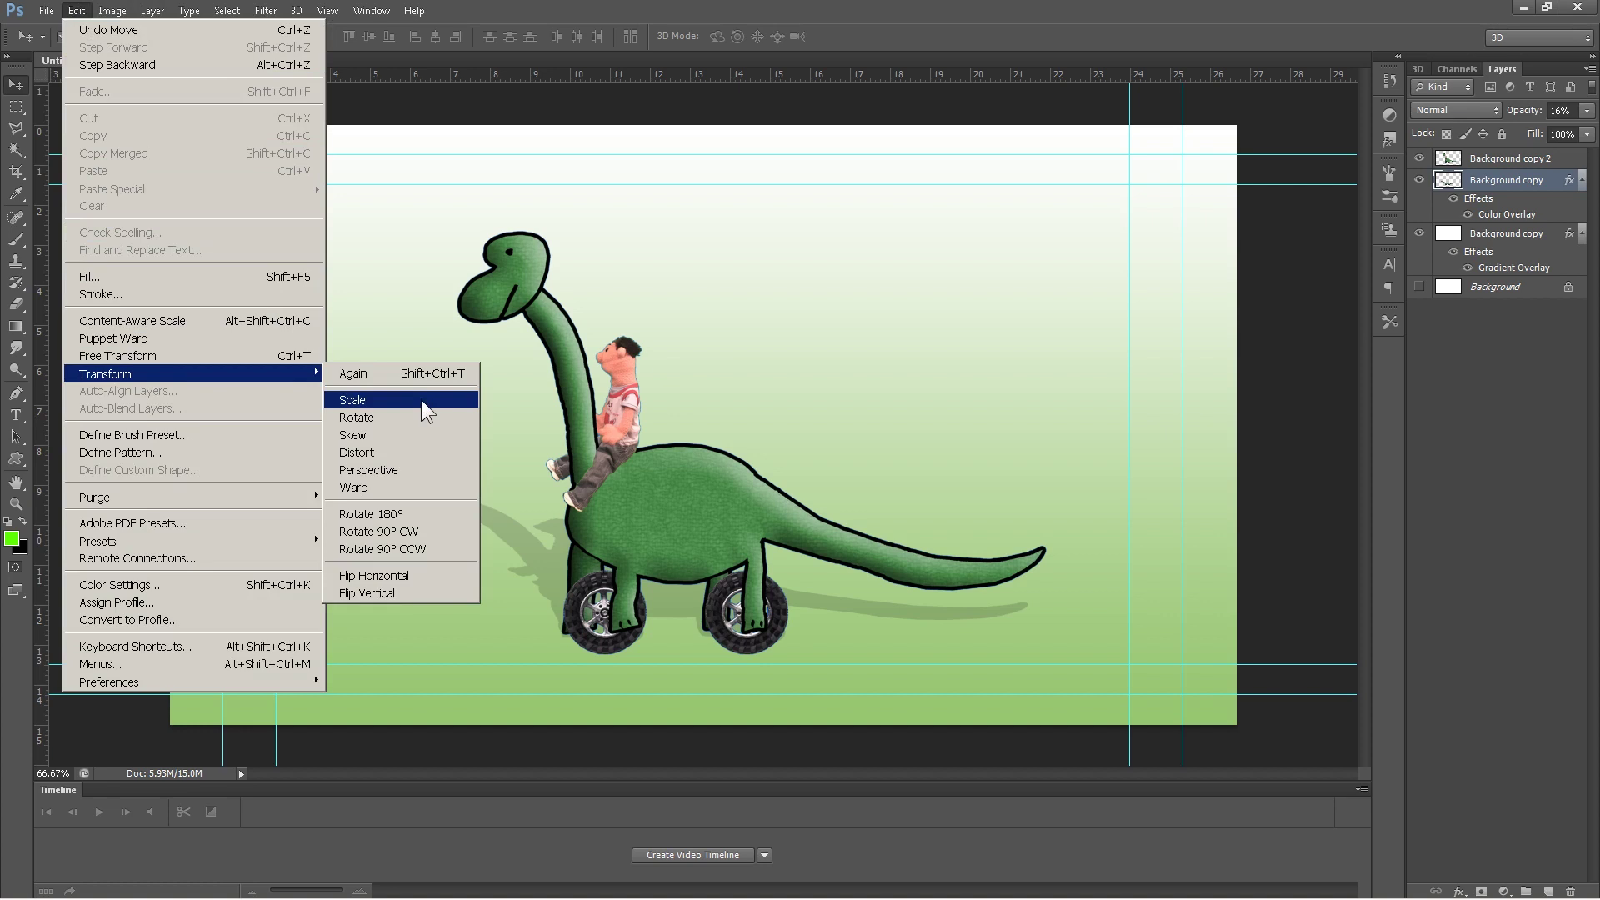
left_click(143, 356)
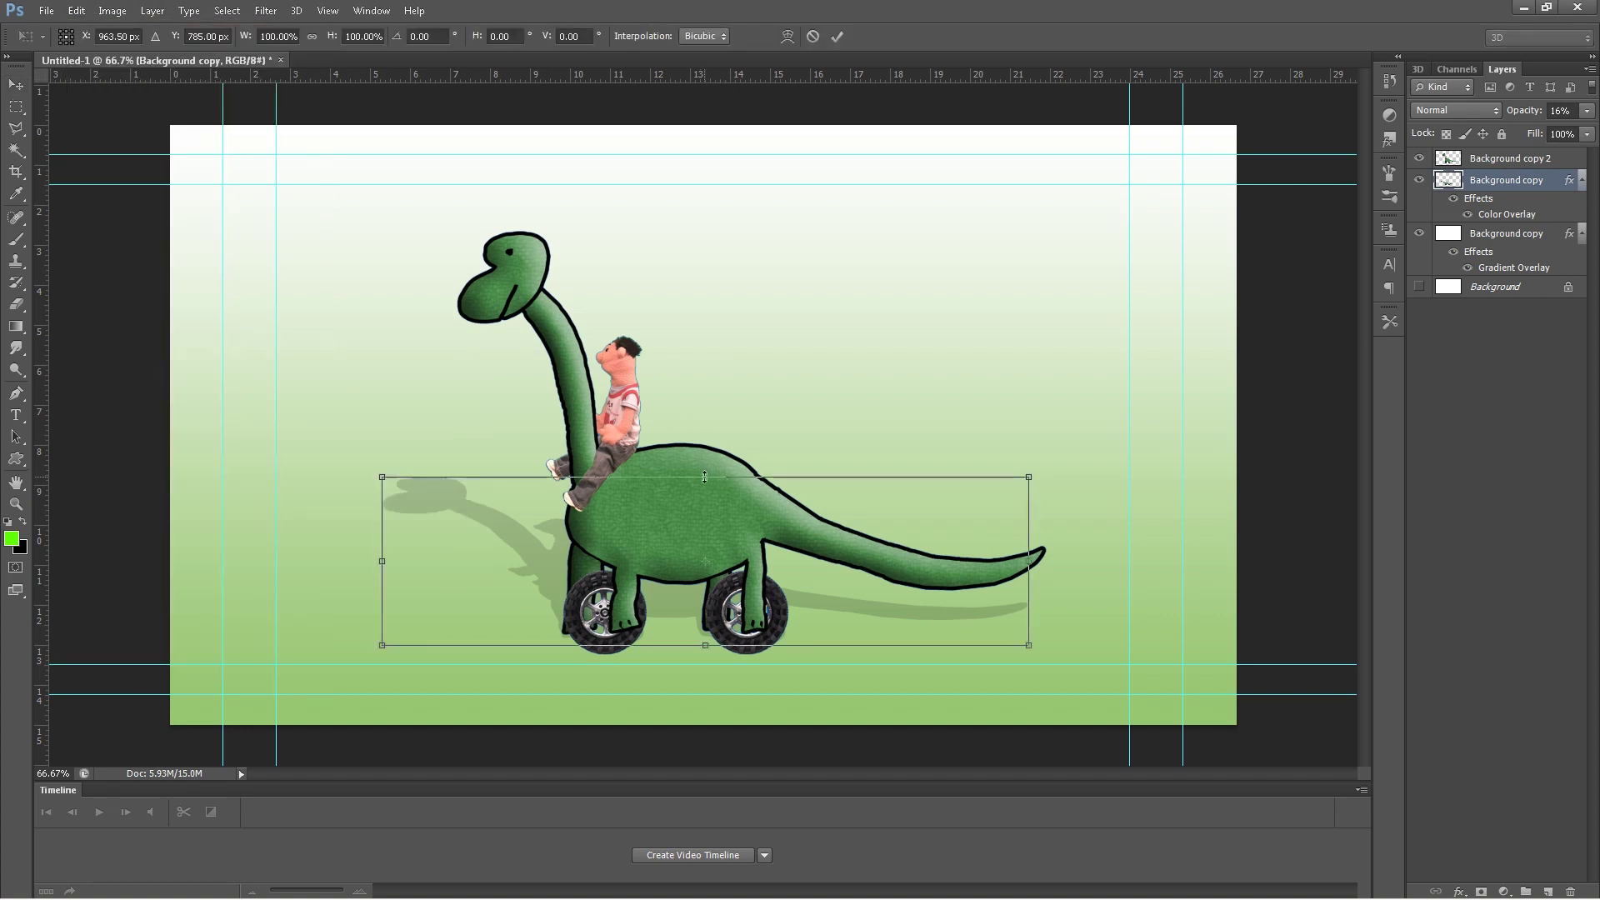
left_click_drag(705, 477, 710, 513)
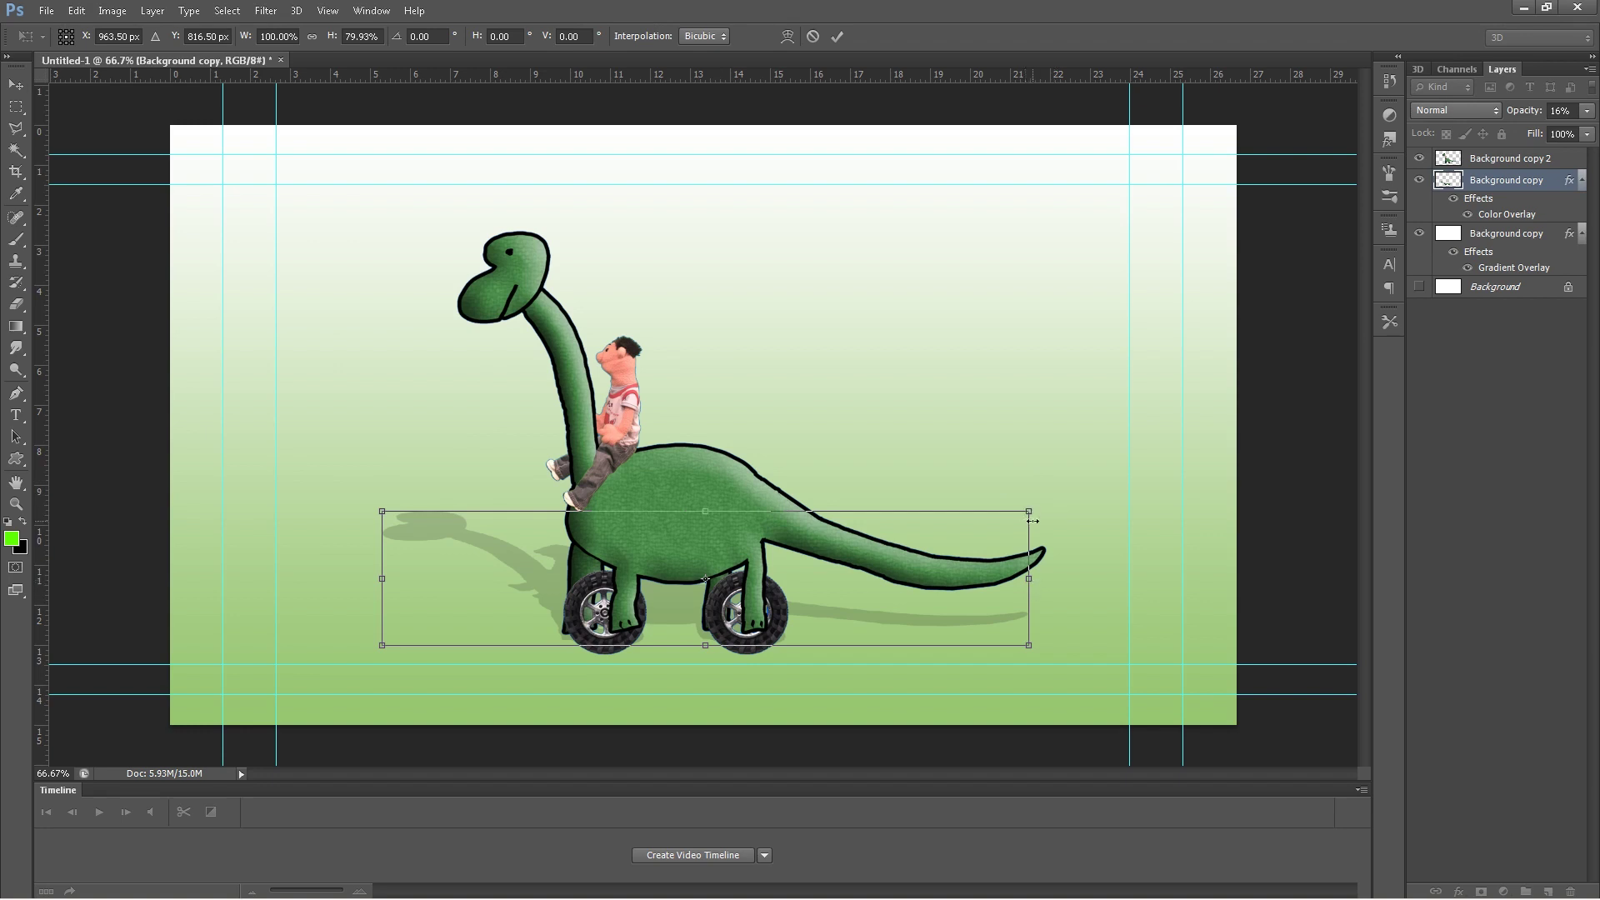
- Skew the shadow's top edge further left by about 18° and apply the transformation
left_click(75, 10)
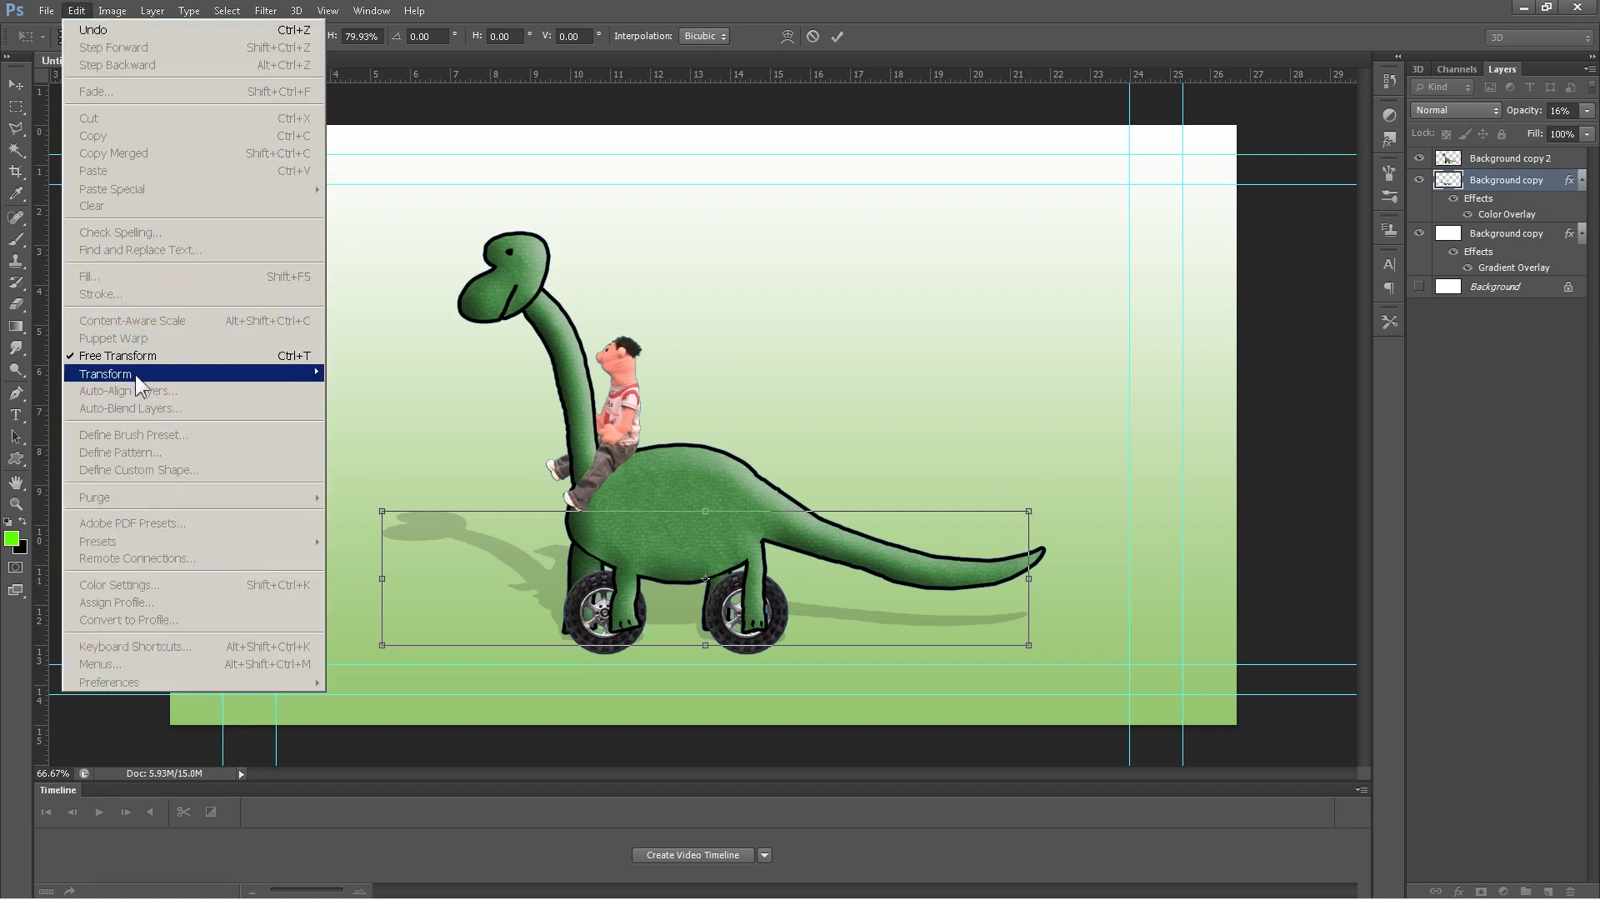
mouse_move(157, 375)
left_click(386, 430)
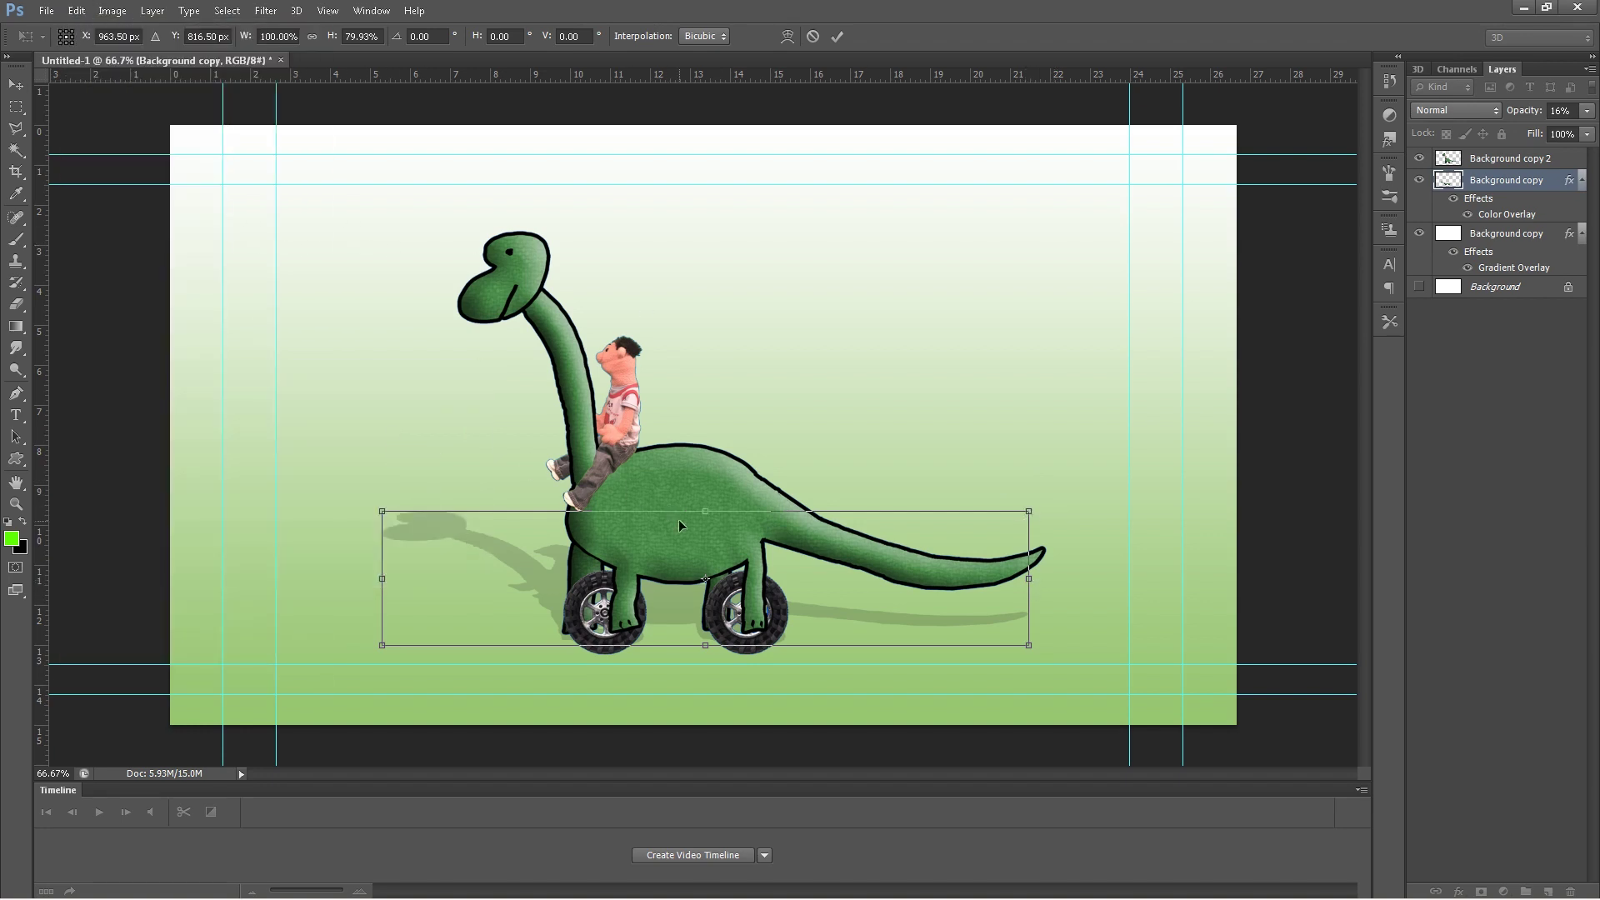
left_click_drag(706, 514, 663, 525)
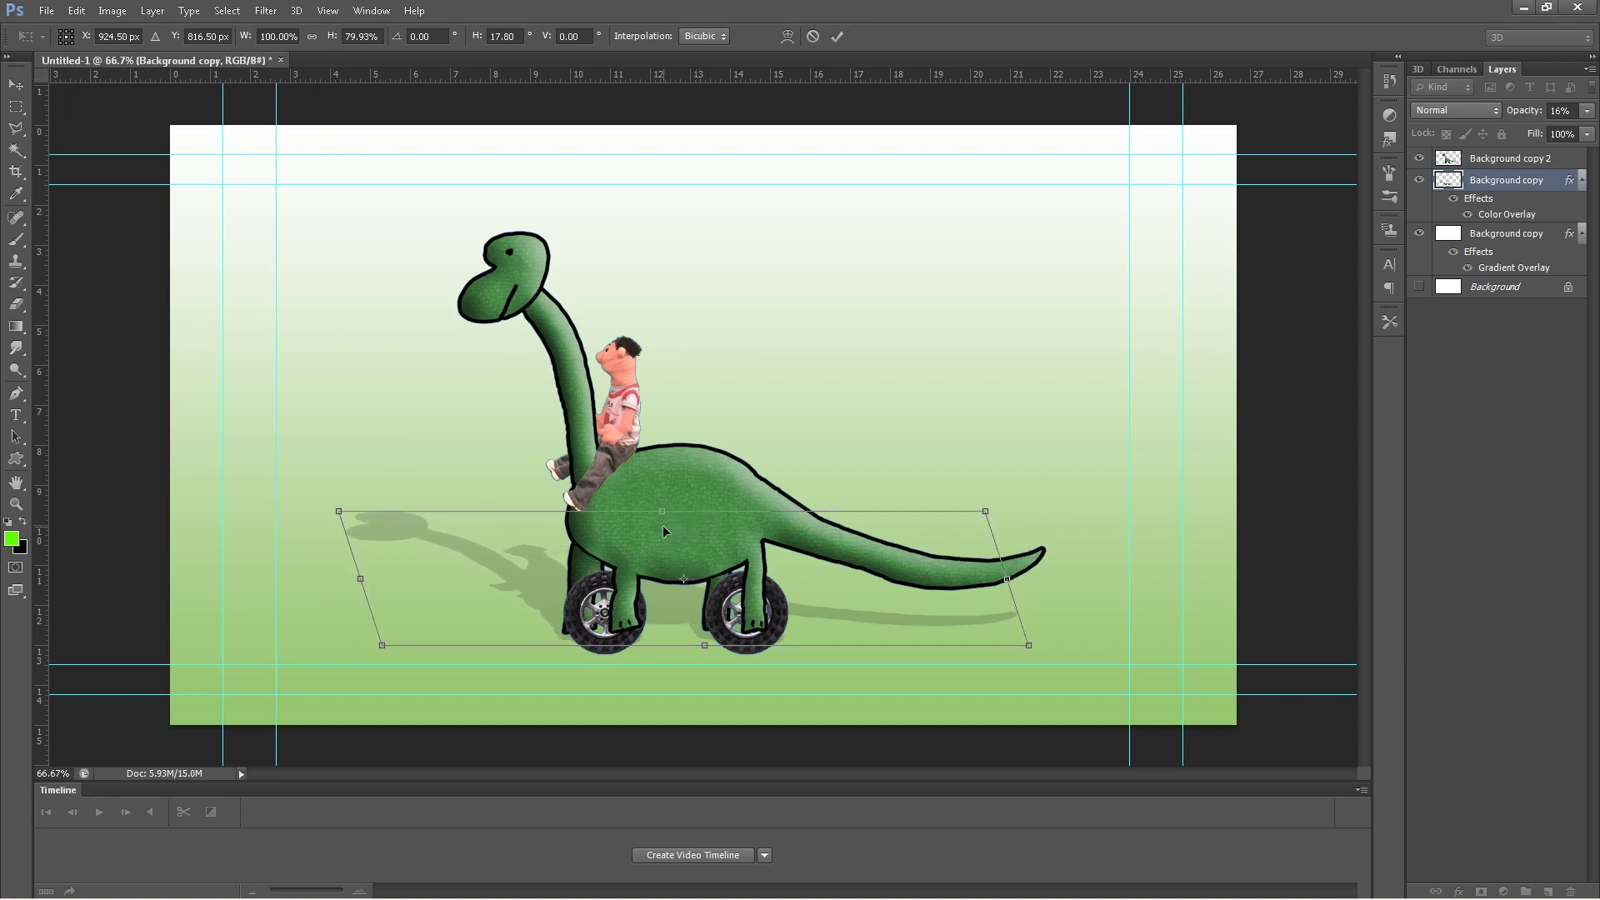
left_click(16, 84)
left_click(739, 344)
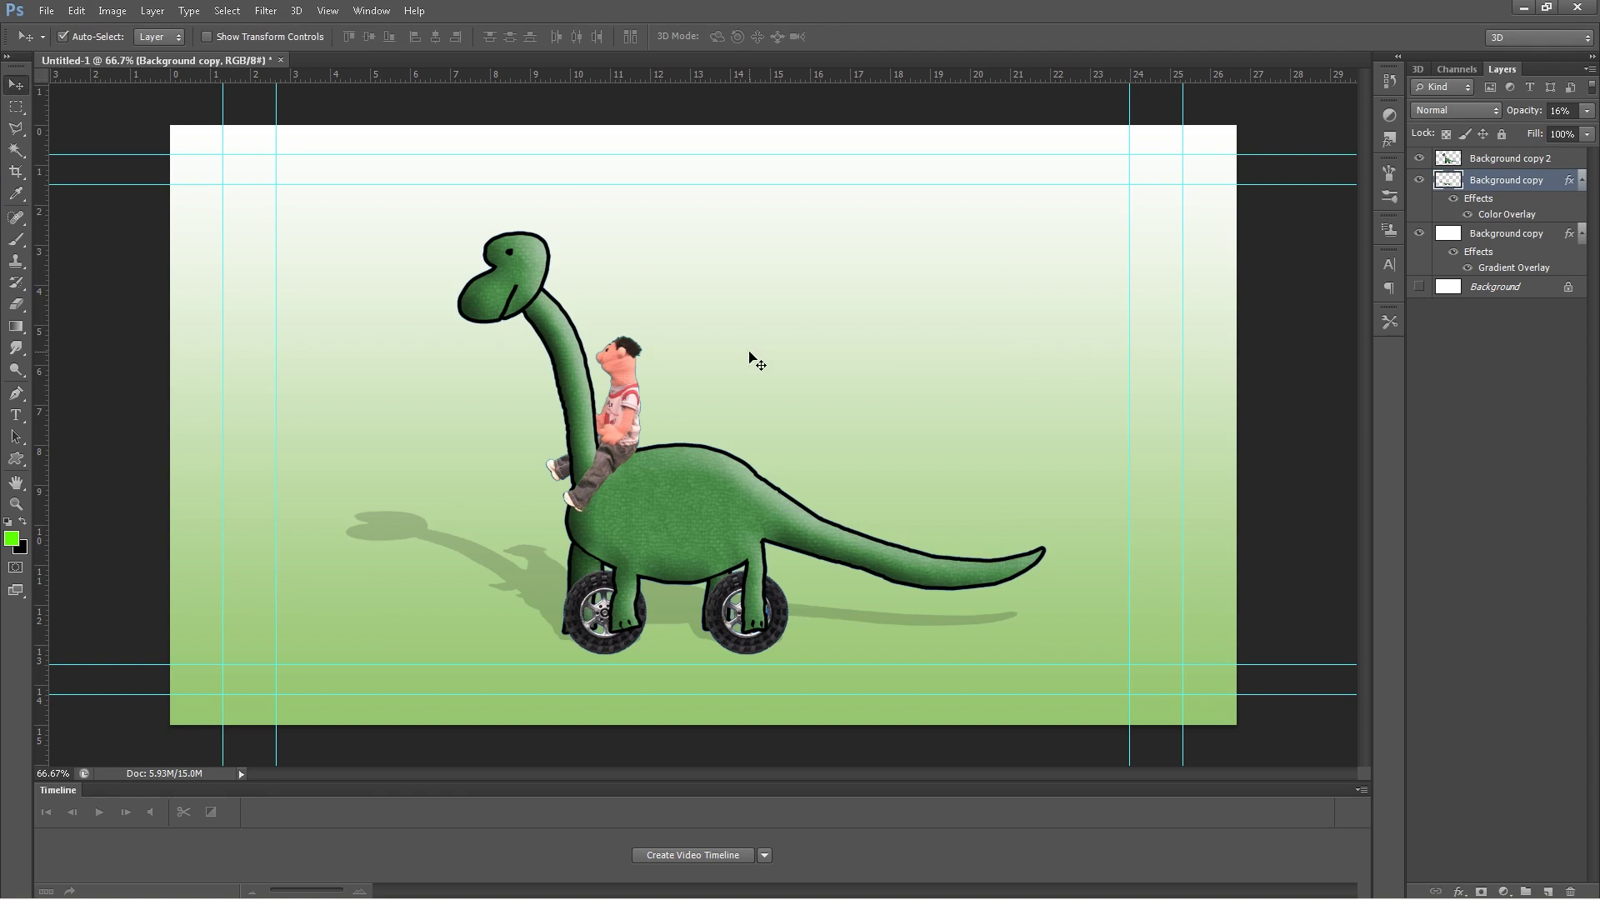
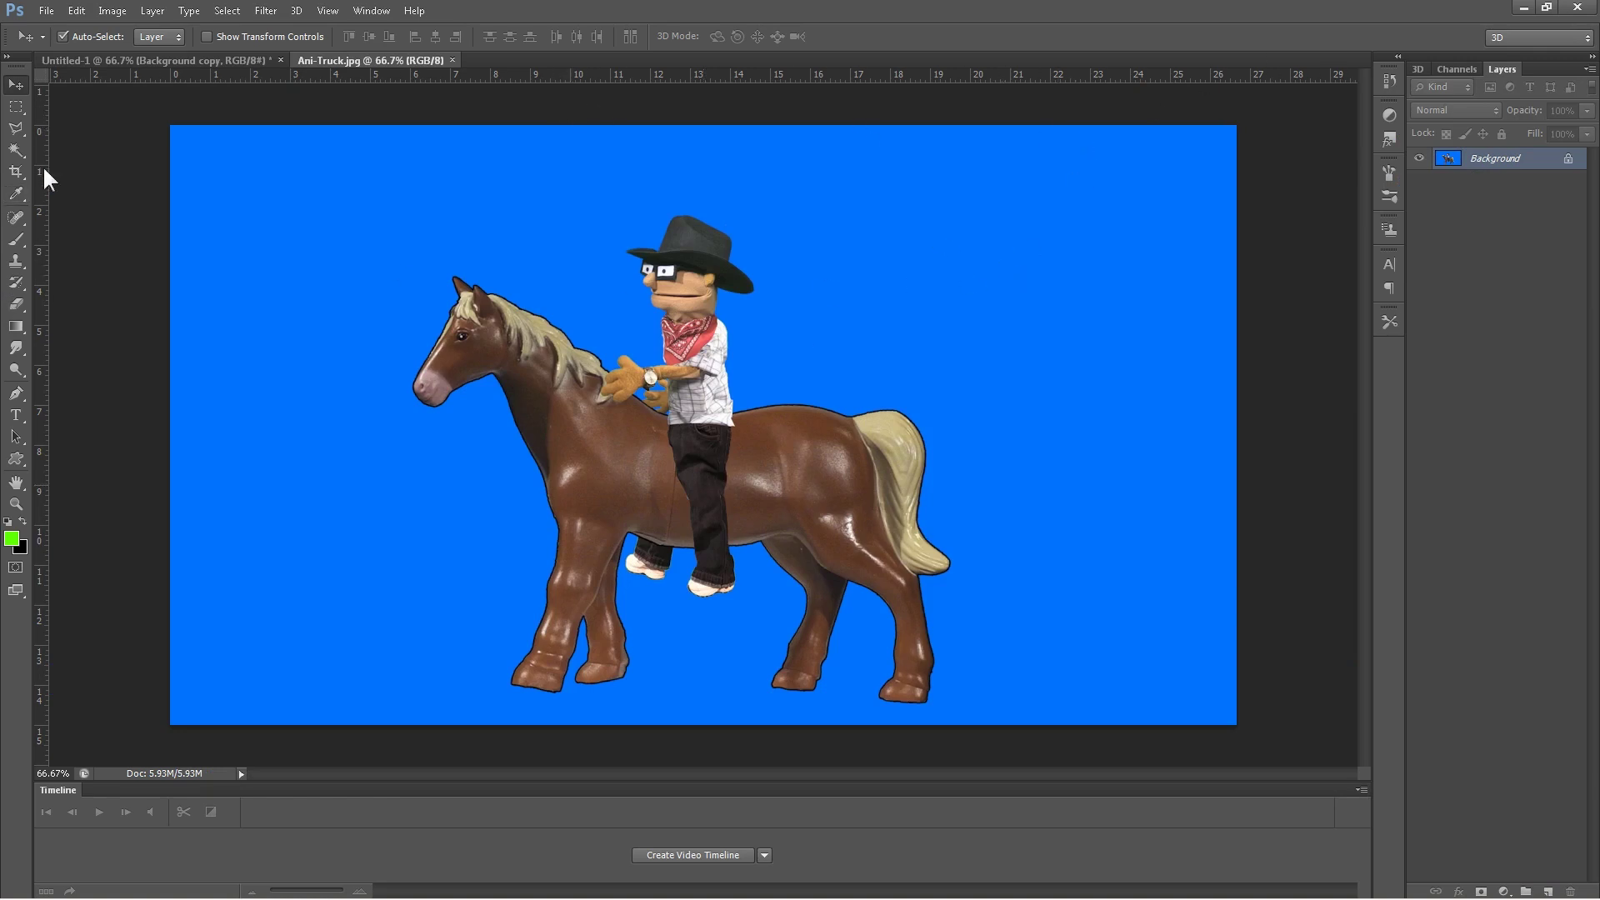
- Activate the Magic Wand tool and duplicate the Background layer of Ani-Truck.jpg as Background copy
left_click(16, 151)
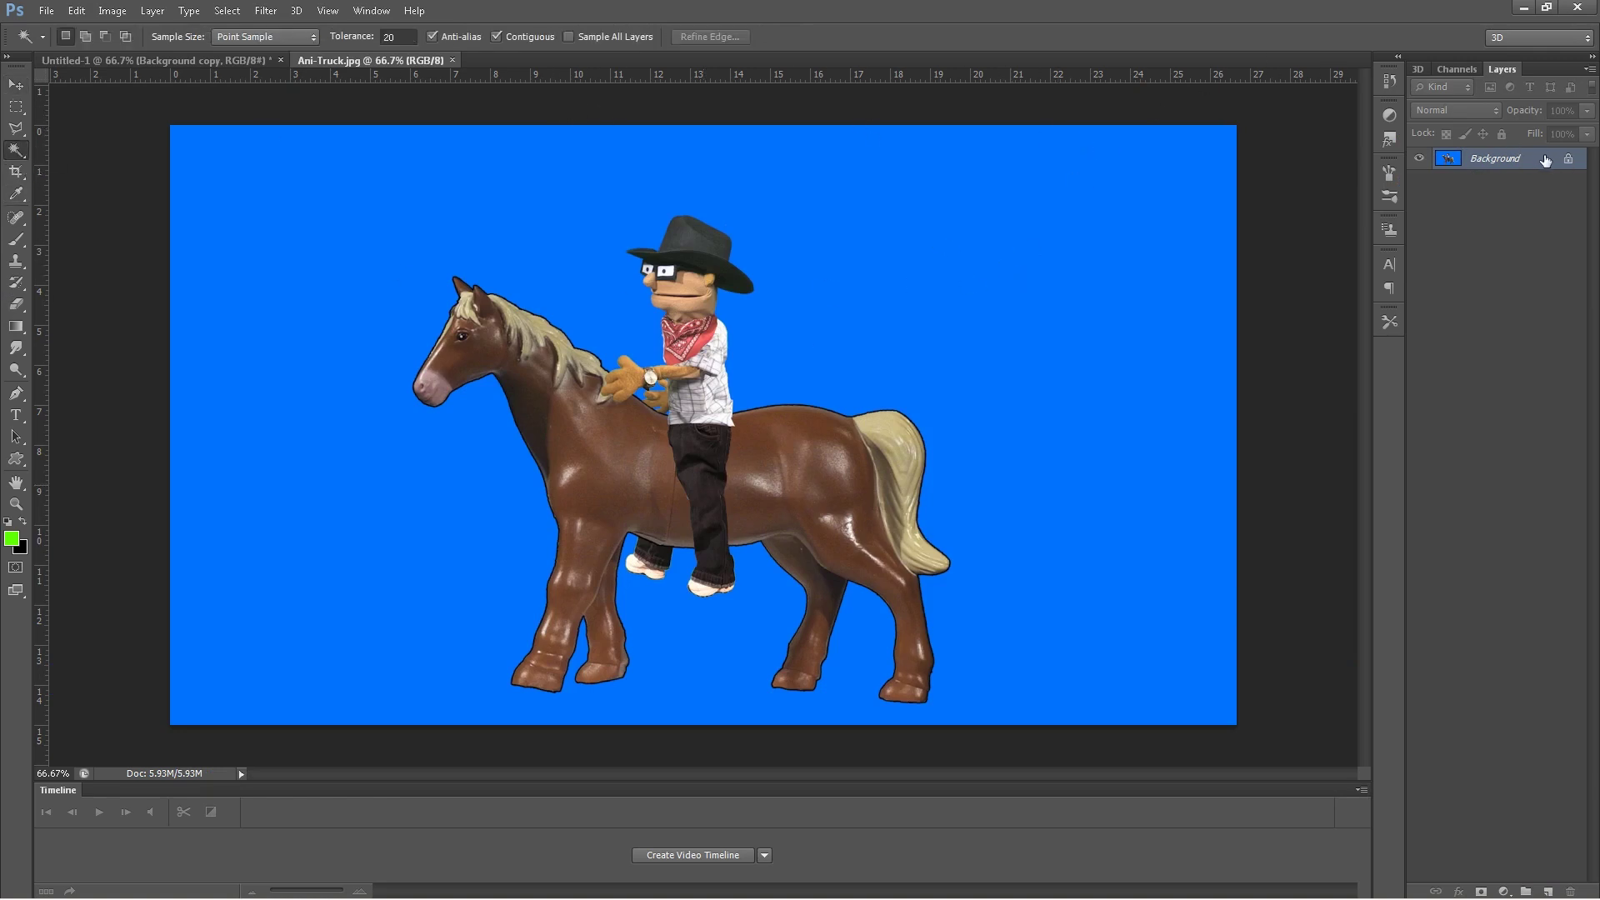
right_click(1546, 161)
left_click(1510, 200)
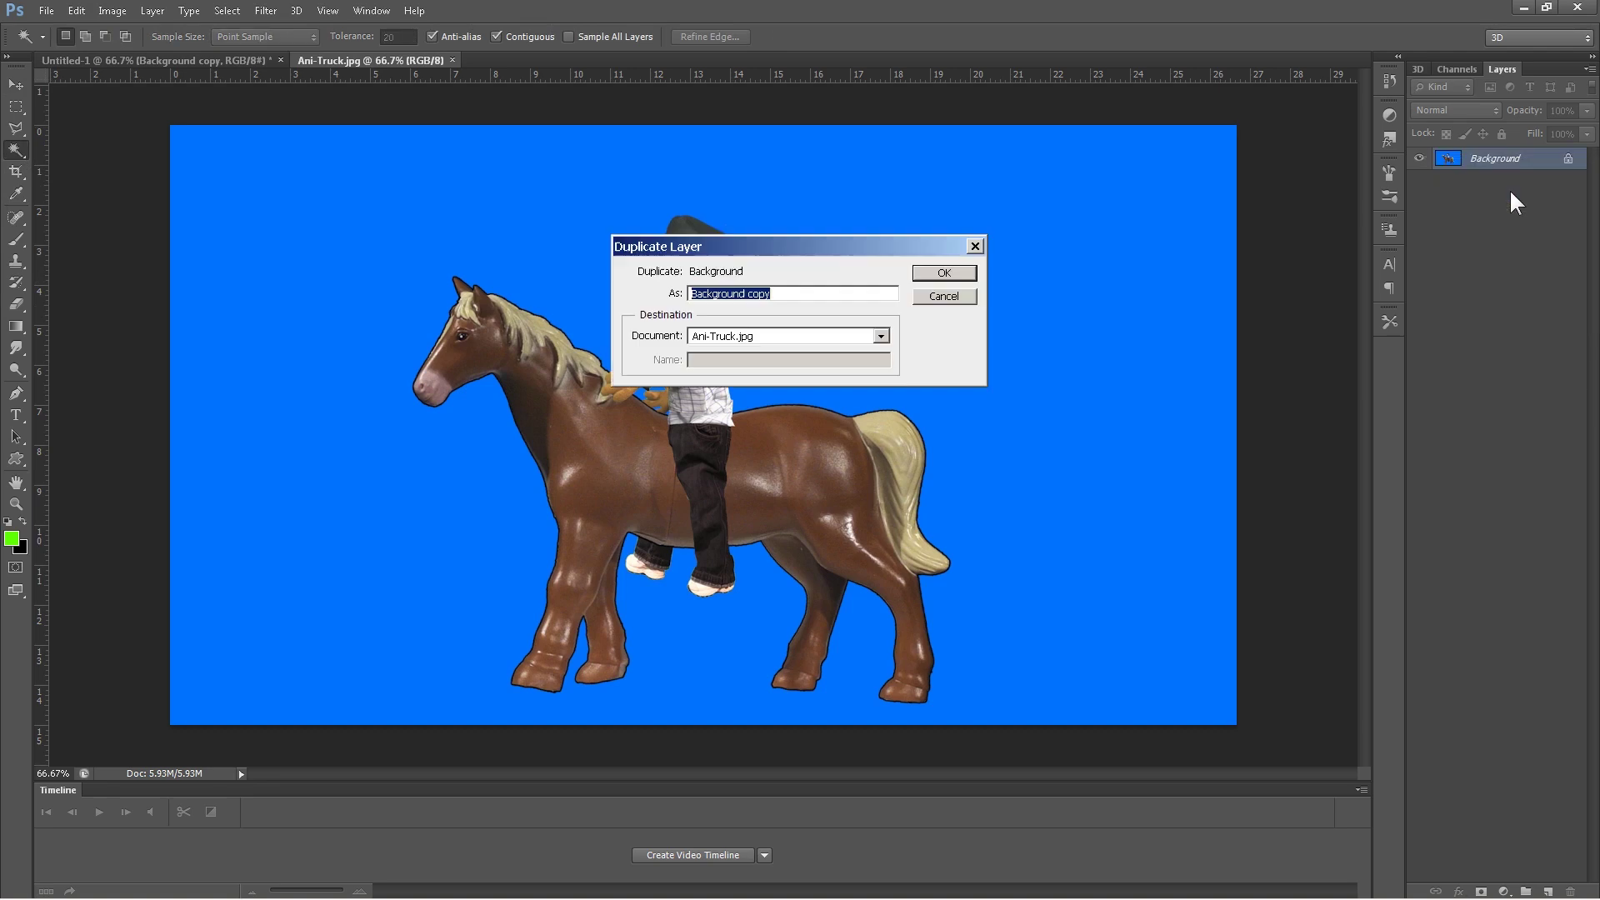
left_click(959, 275)
- Delete the blue area around the horse and rider from the copied layer, hide the original Background layer, and deselect
left_click(923, 274)
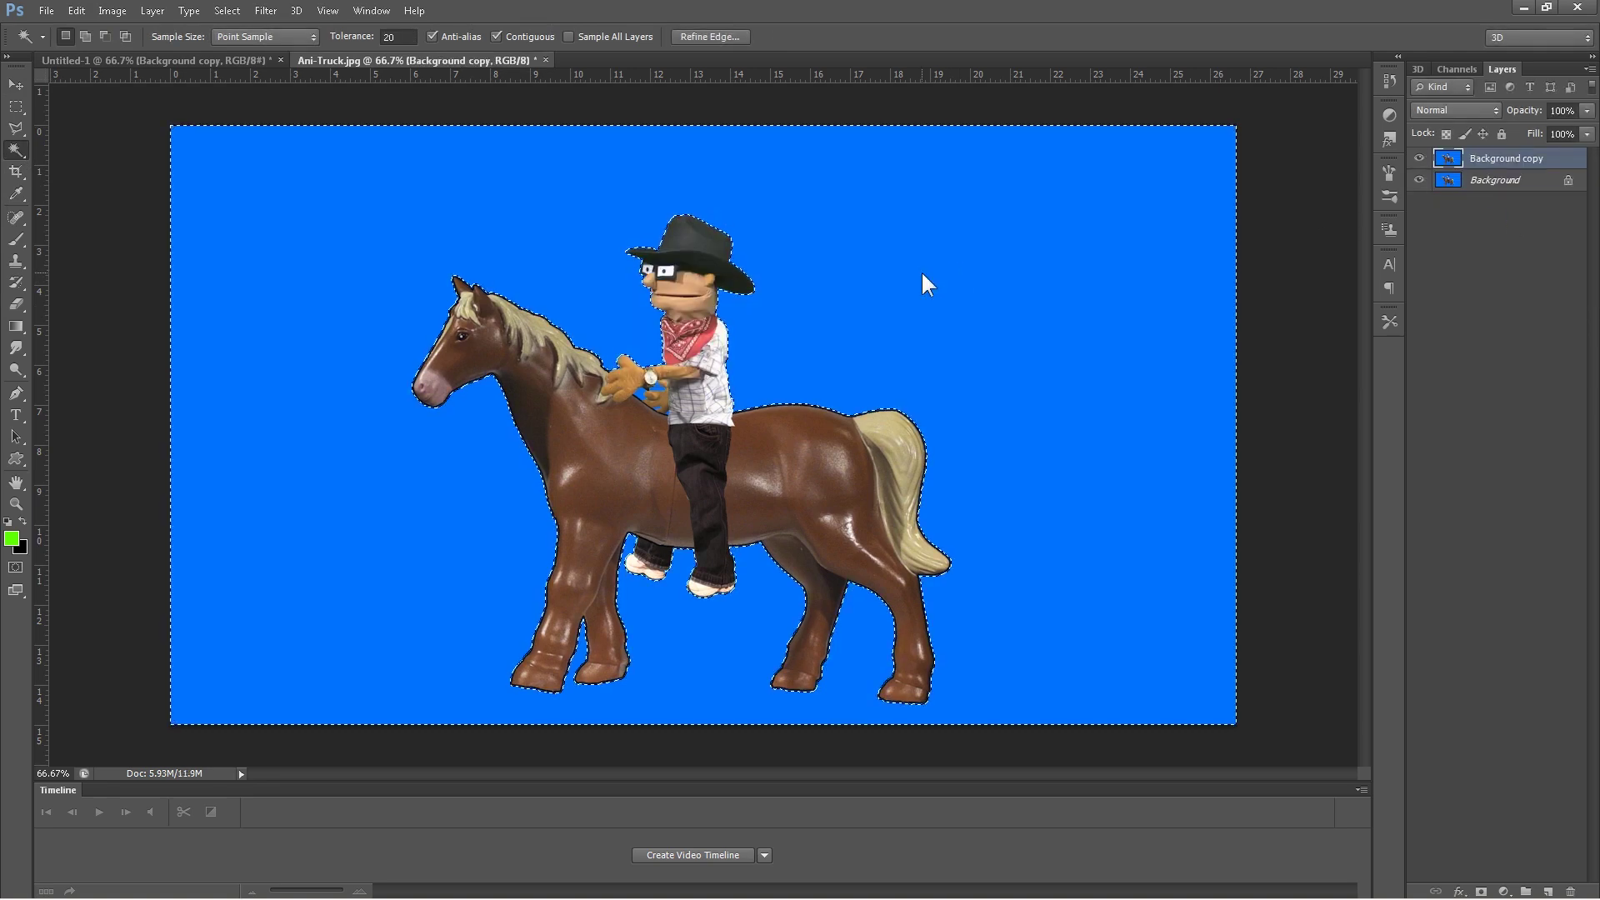
key("Delete")
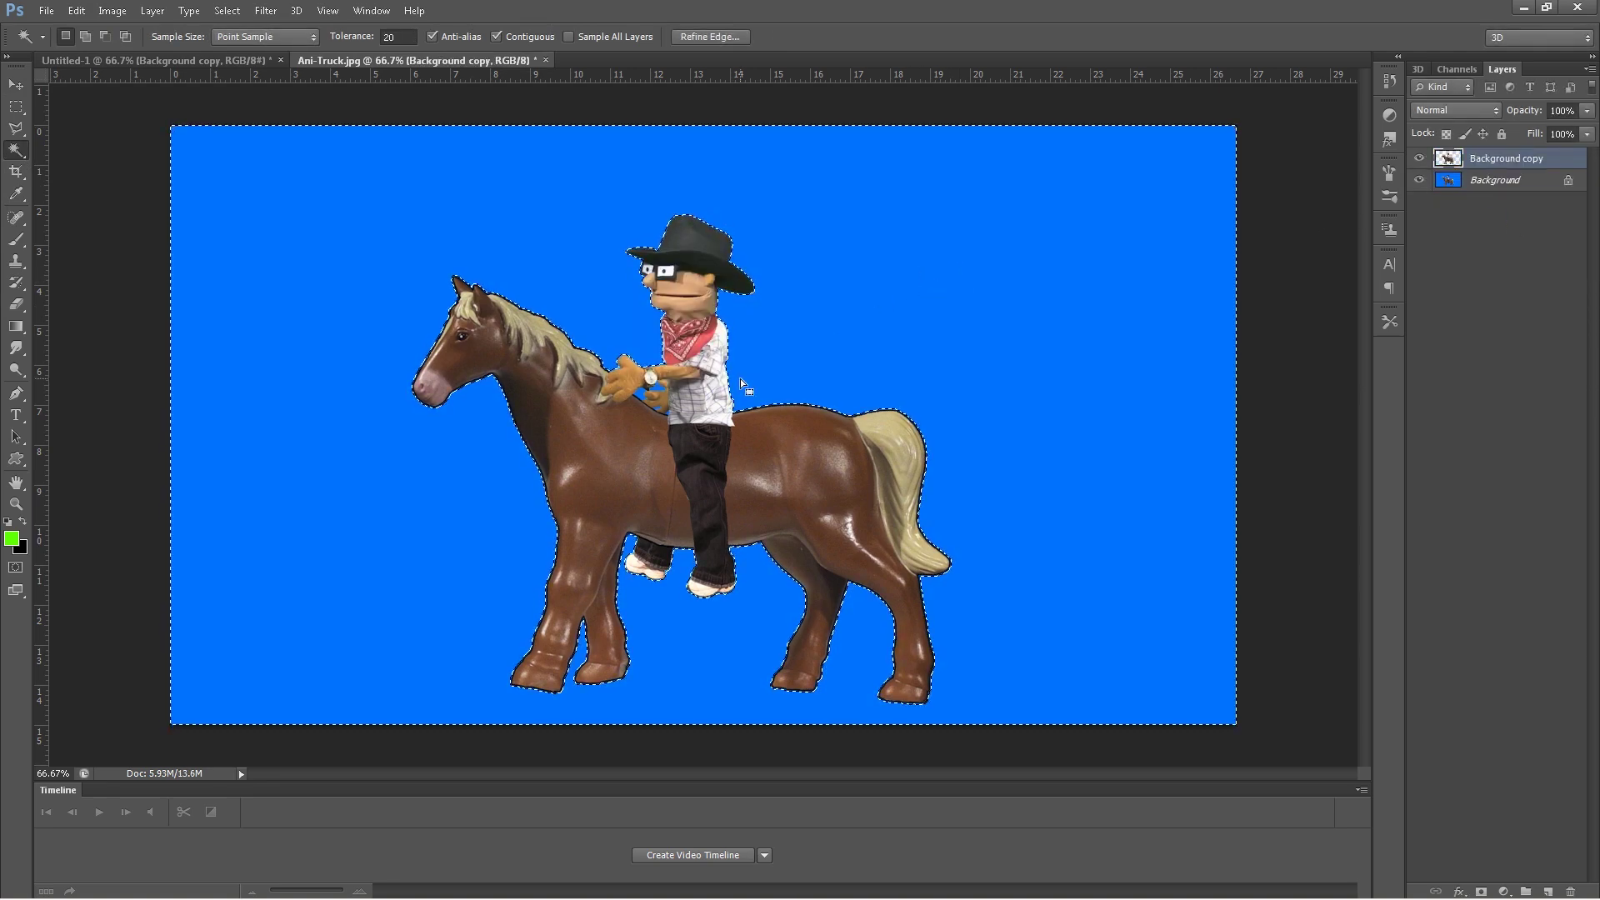
left_click(1419, 180)
key("ctrl+d")
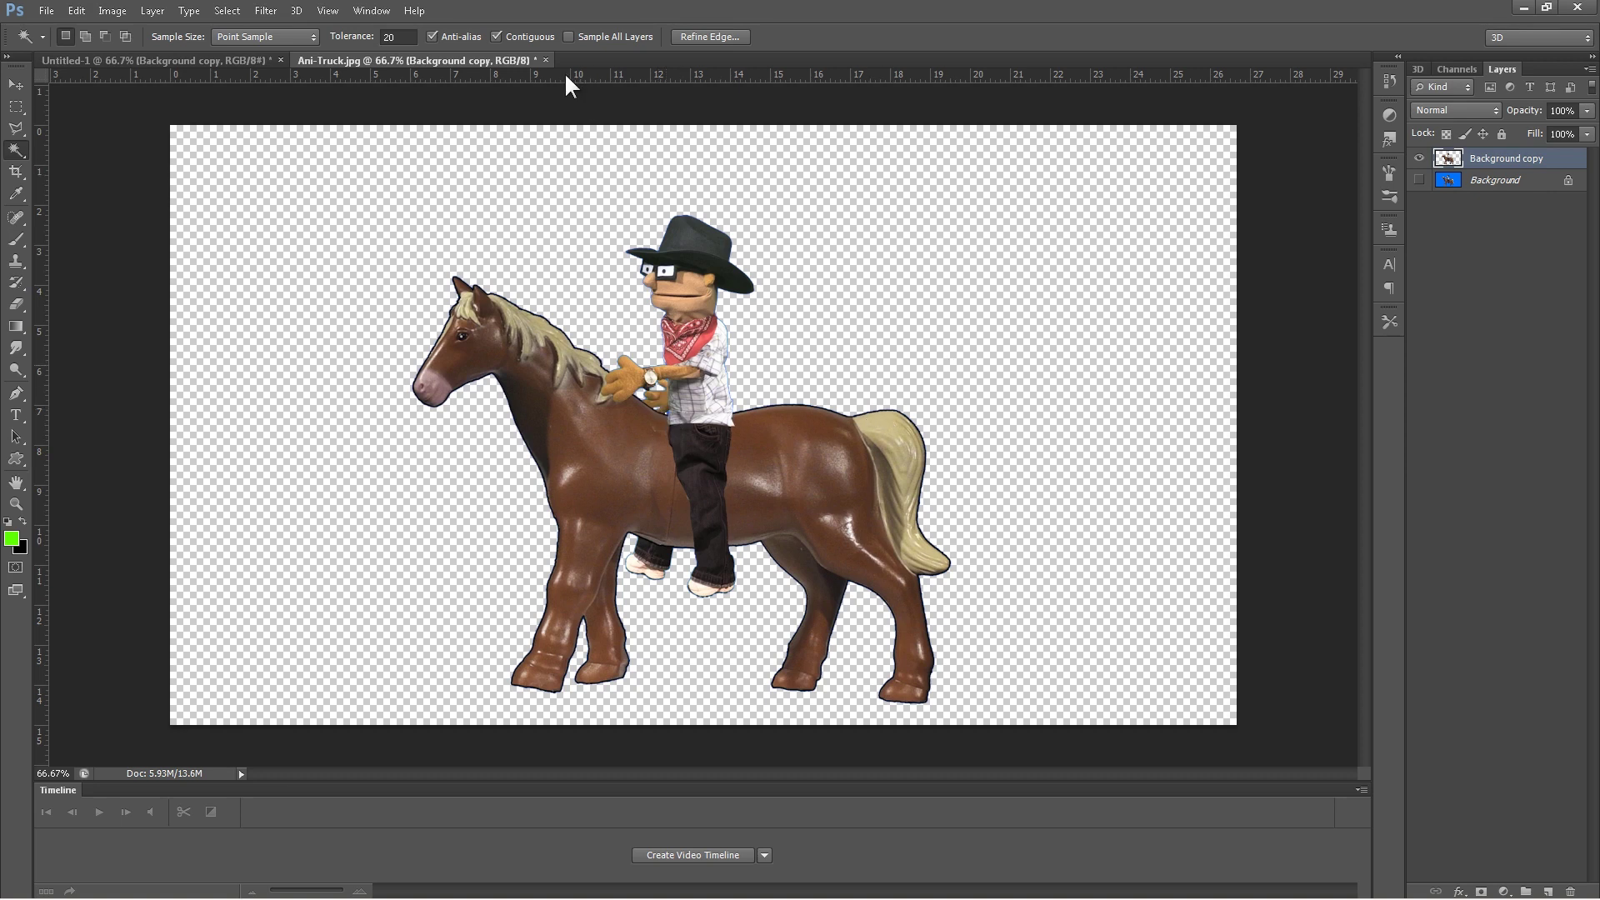
- Float the Ani-Truck.jpg window and copy its cut-out horse and rider layer into the Untitled-1 document
left_click(227, 11)
left_click(232, 47)
left_click_drag(352, 59, 99, 428)
left_click(16, 84)
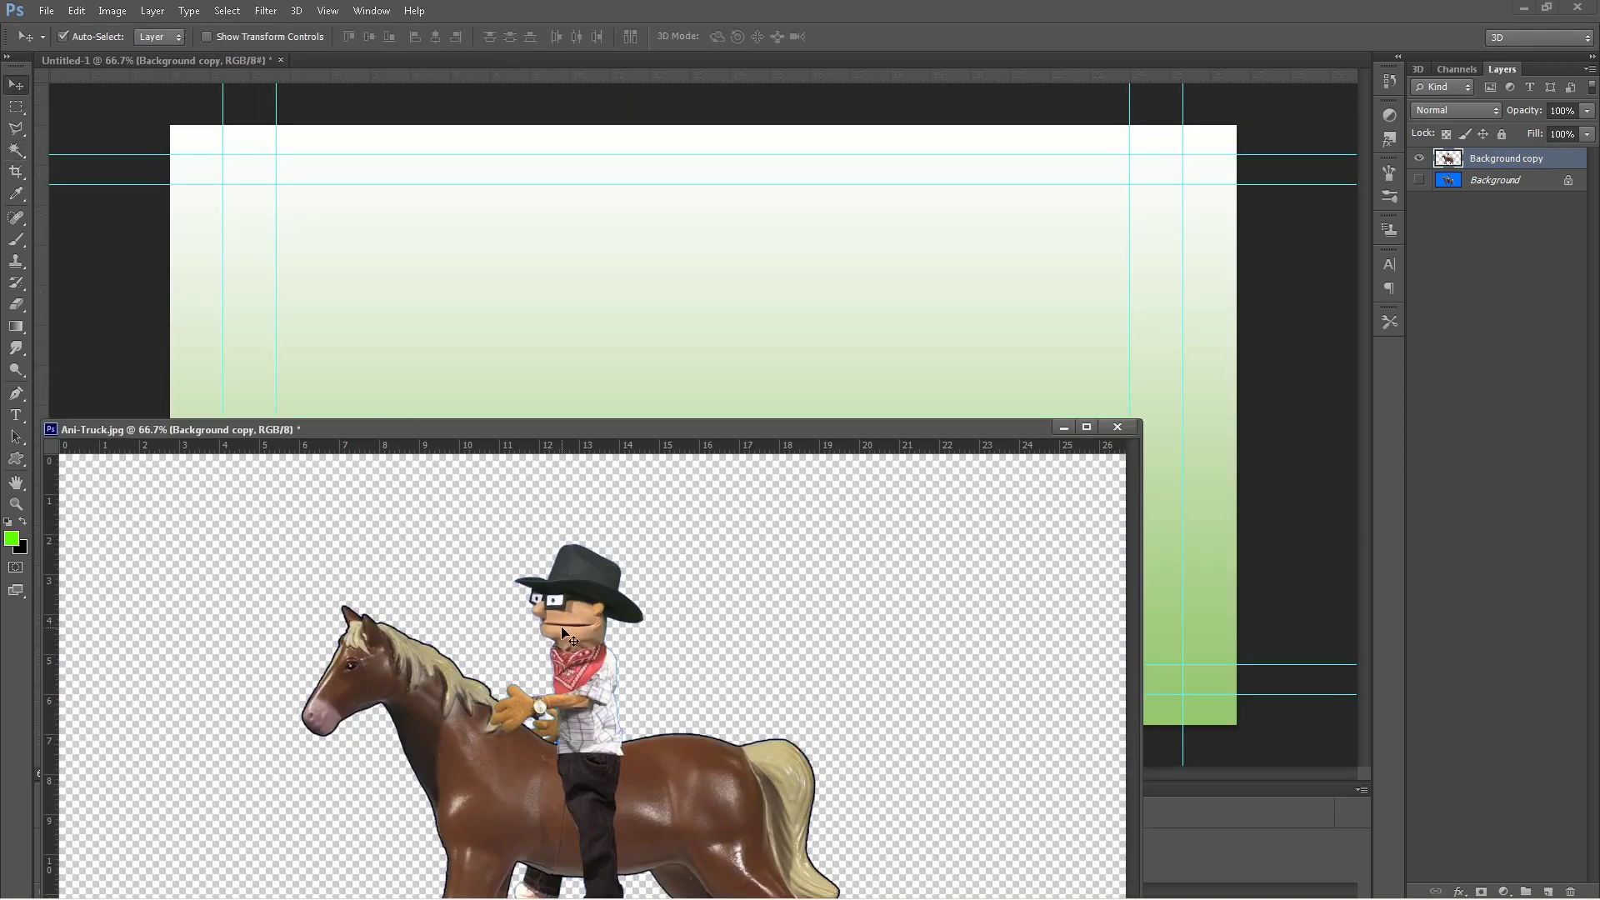
left_click_drag(700, 661, 710, 393)
left_click_drag(695, 795, 745, 357)
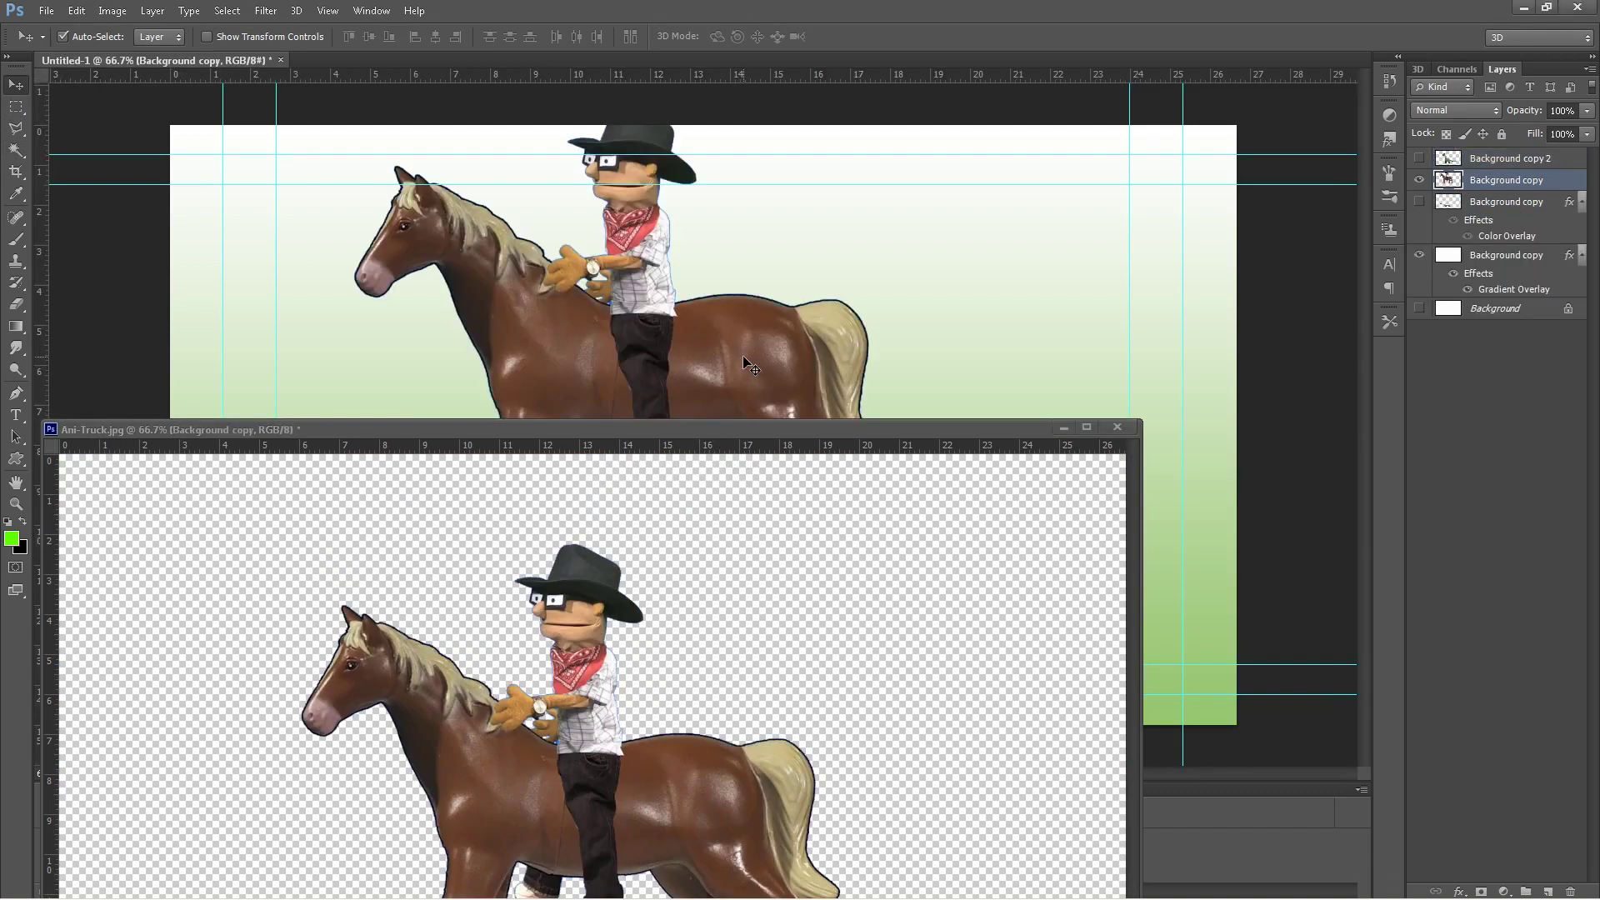
- Close Ani-Truck.jpg without saving and move the horse and rider down so they fit entirely within the Untitled-1 canvas
left_click(1118, 427)
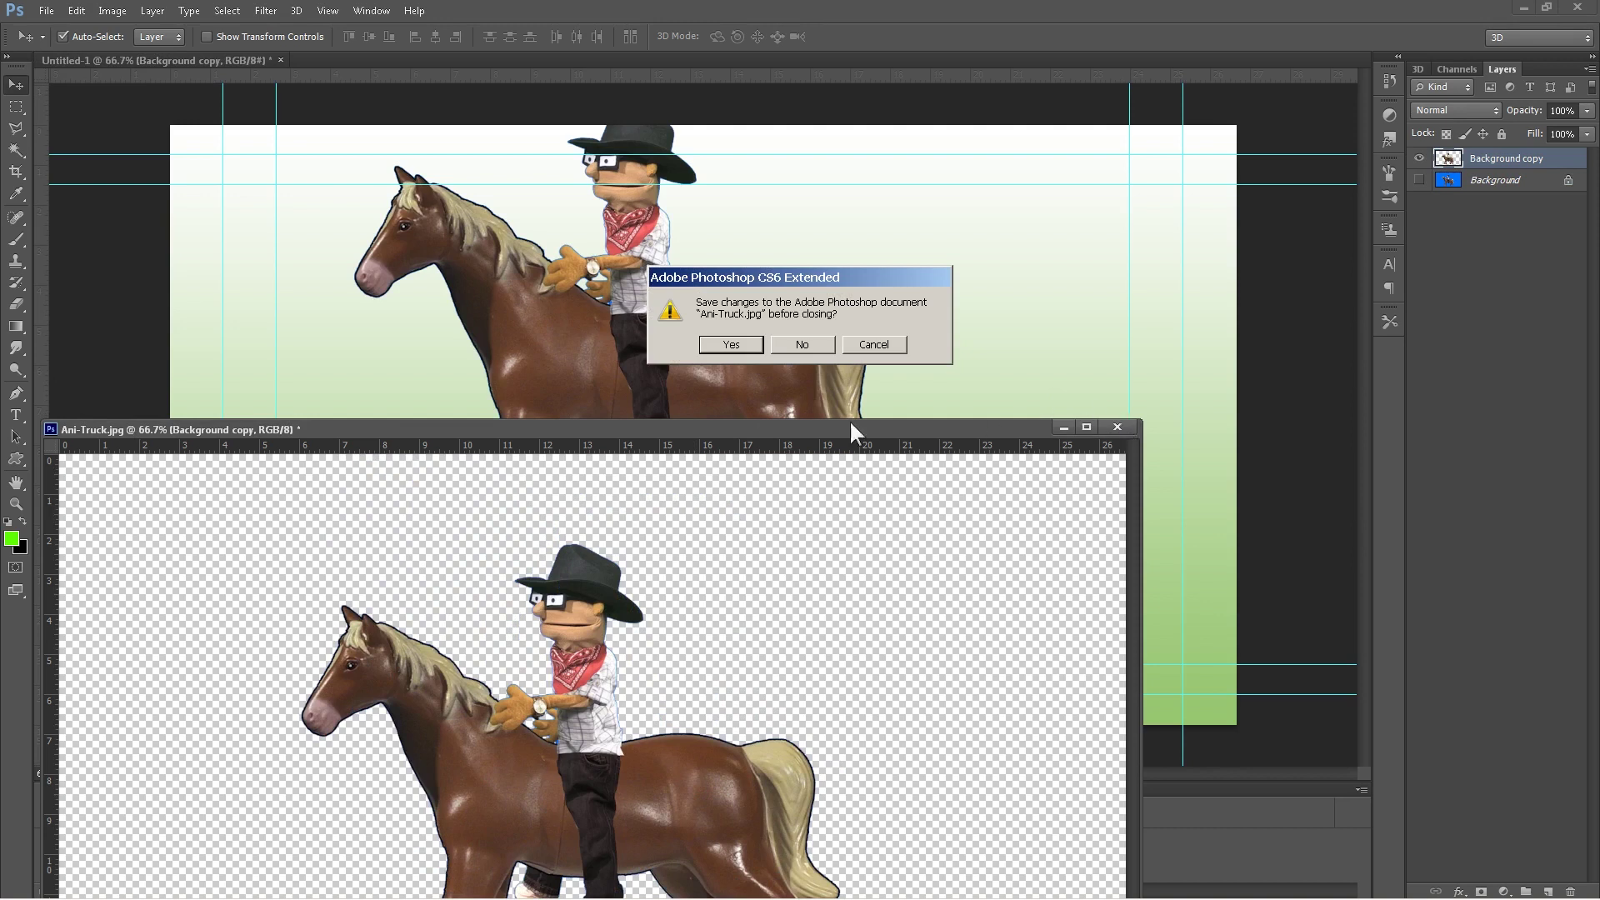
left_click(802, 344)
left_click_drag(667, 344, 701, 428)
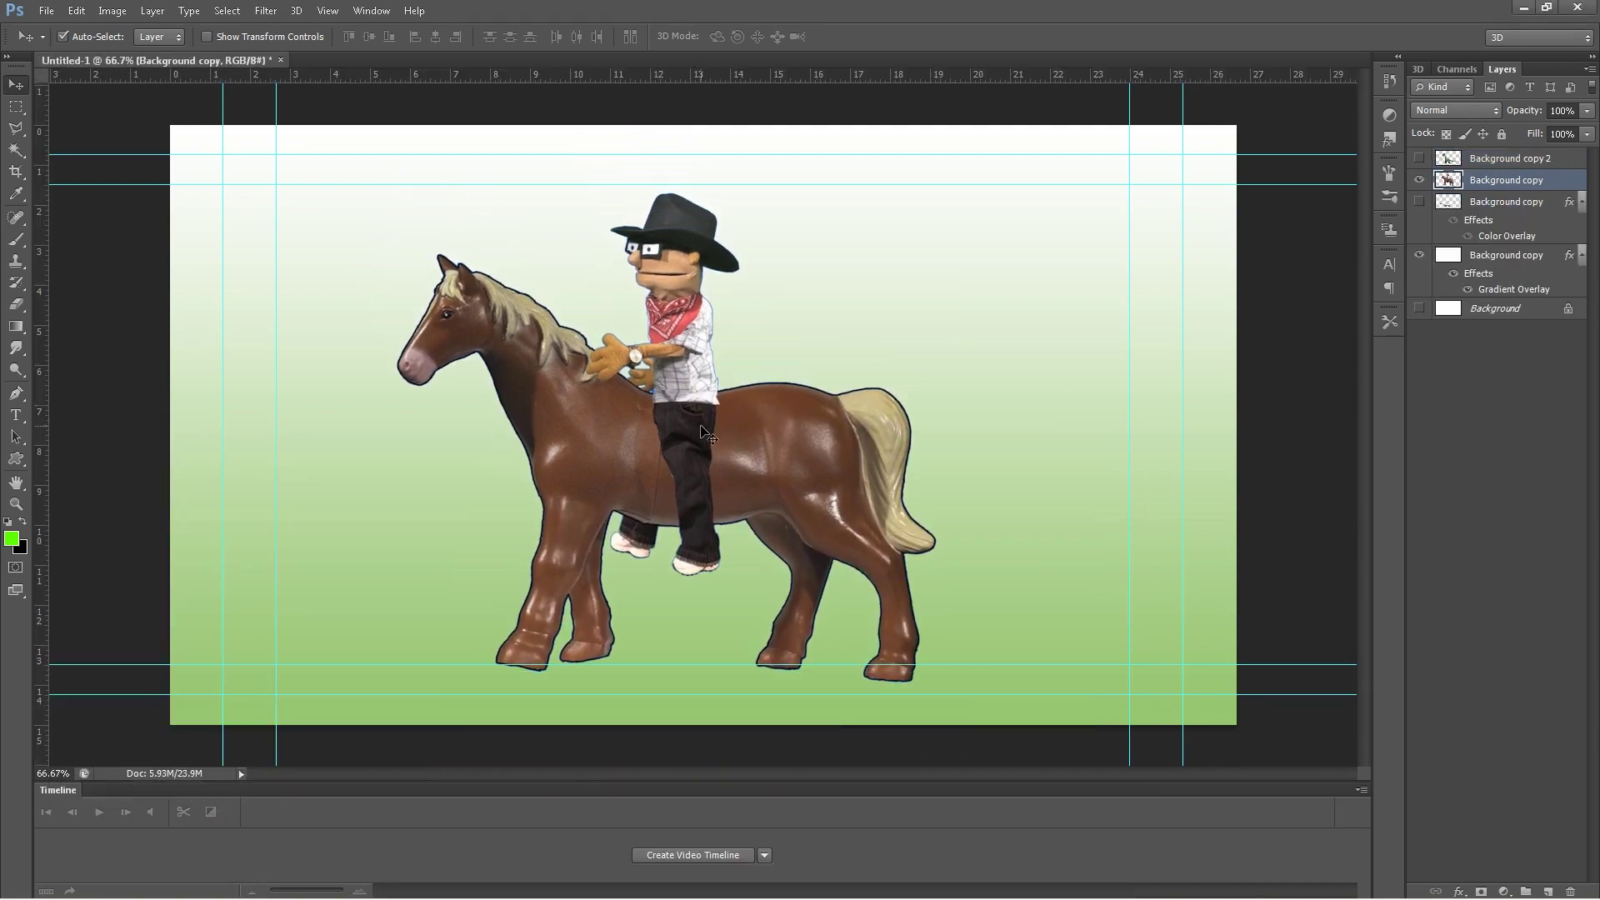
- Bring the horse layer above Background copy 2, duplicate it as Background copy 3, and hide the duplicate
left_click_drag(1560, 157, 1567, 190)
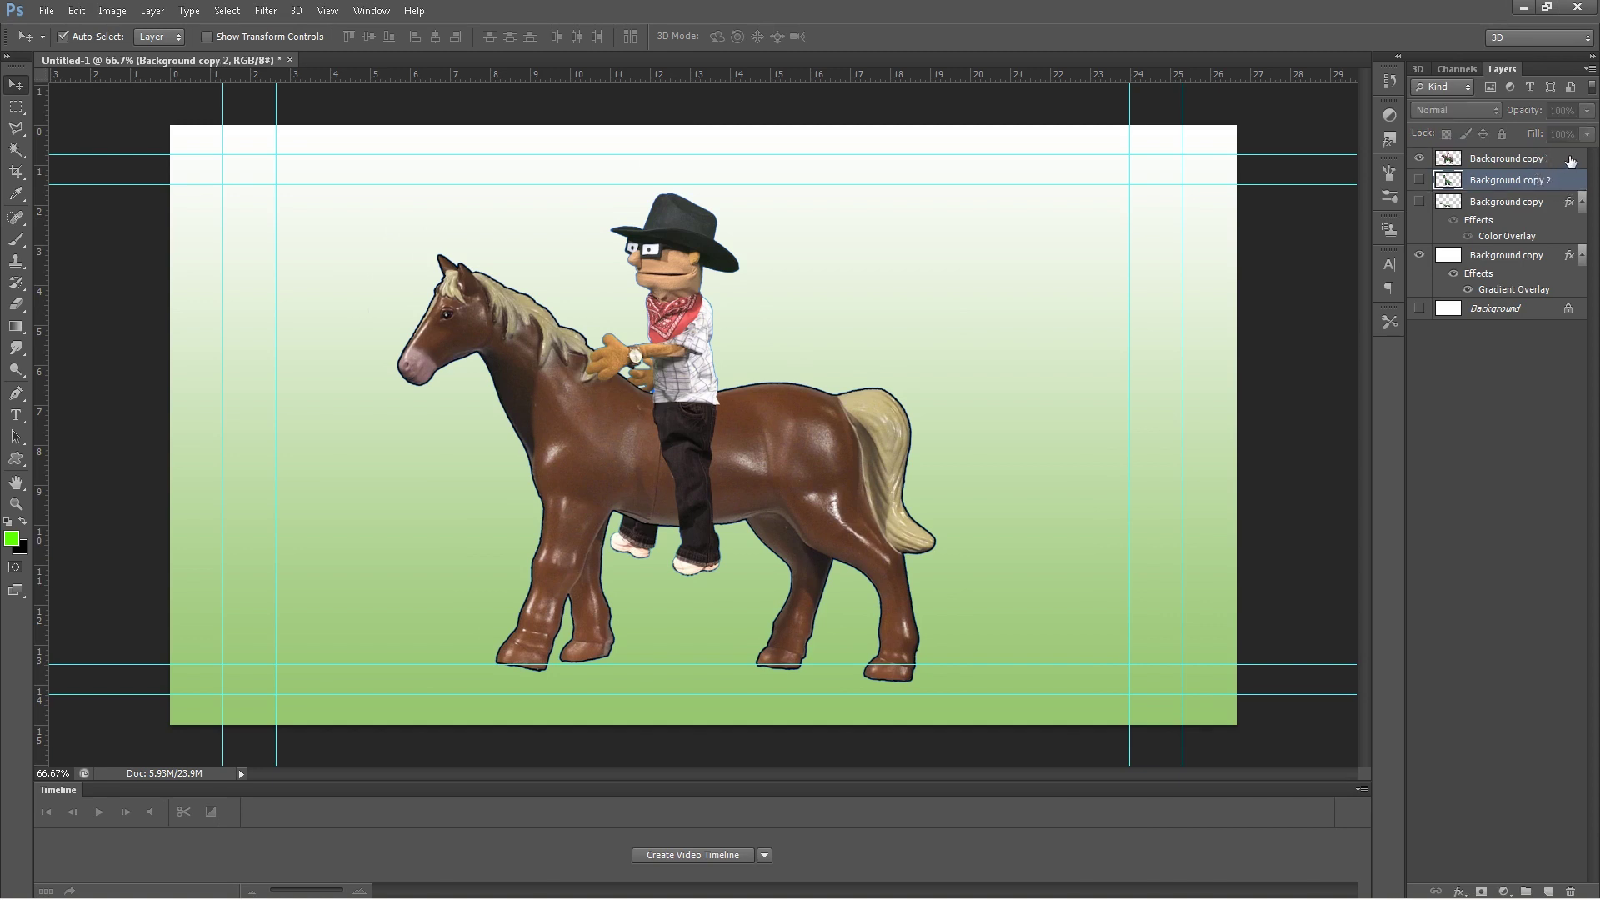
right_click(1570, 160)
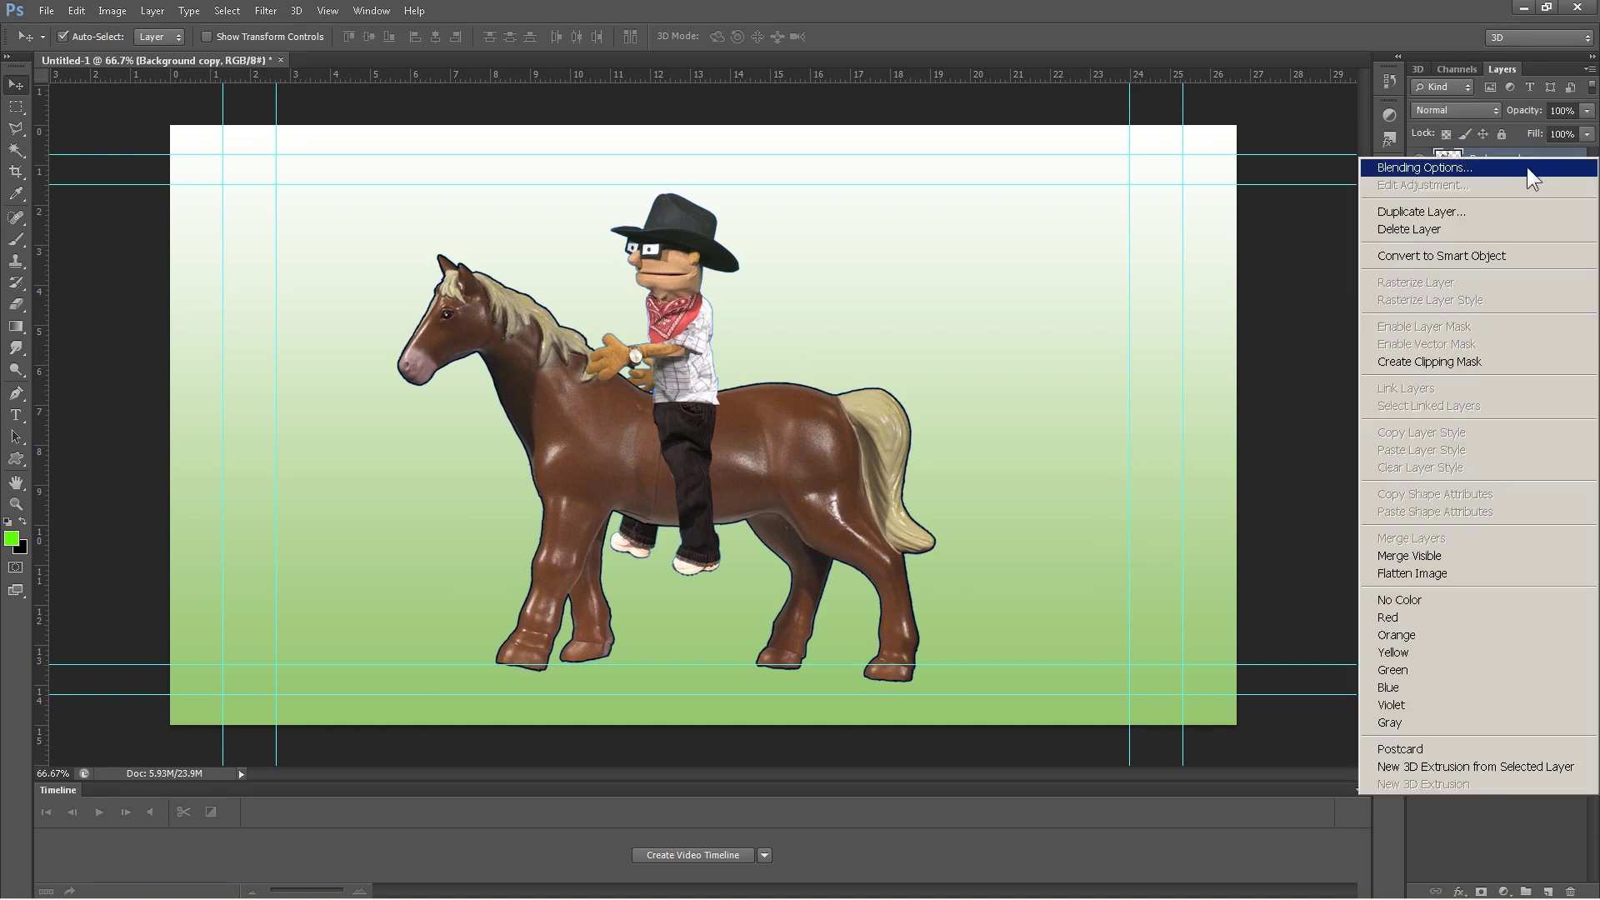
left_click(1488, 212)
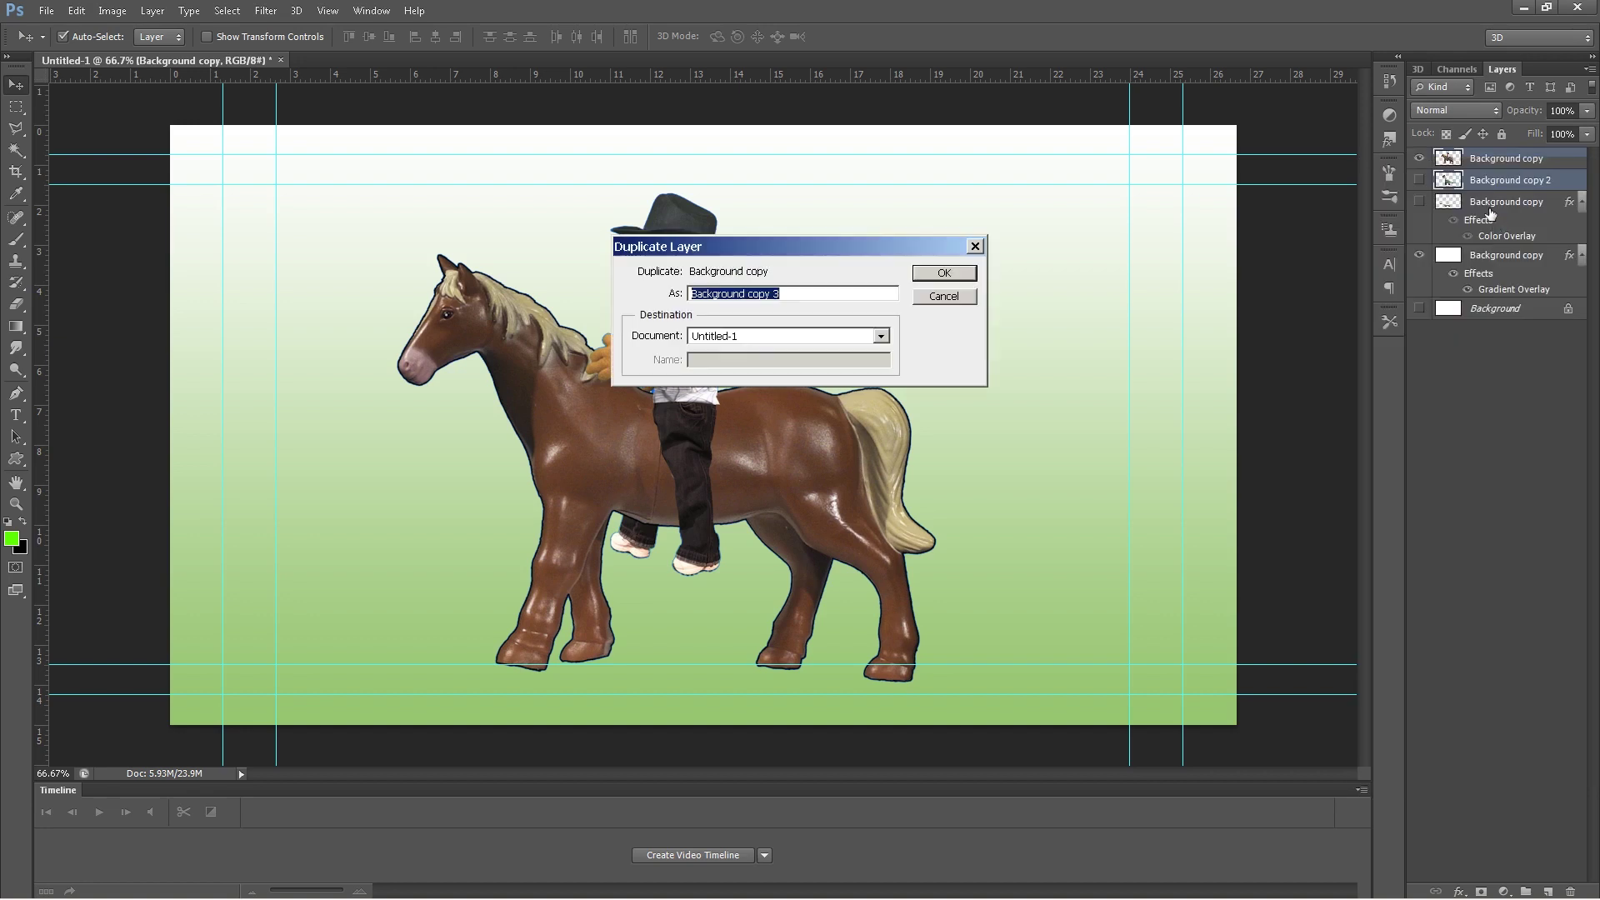
left_click(946, 271)
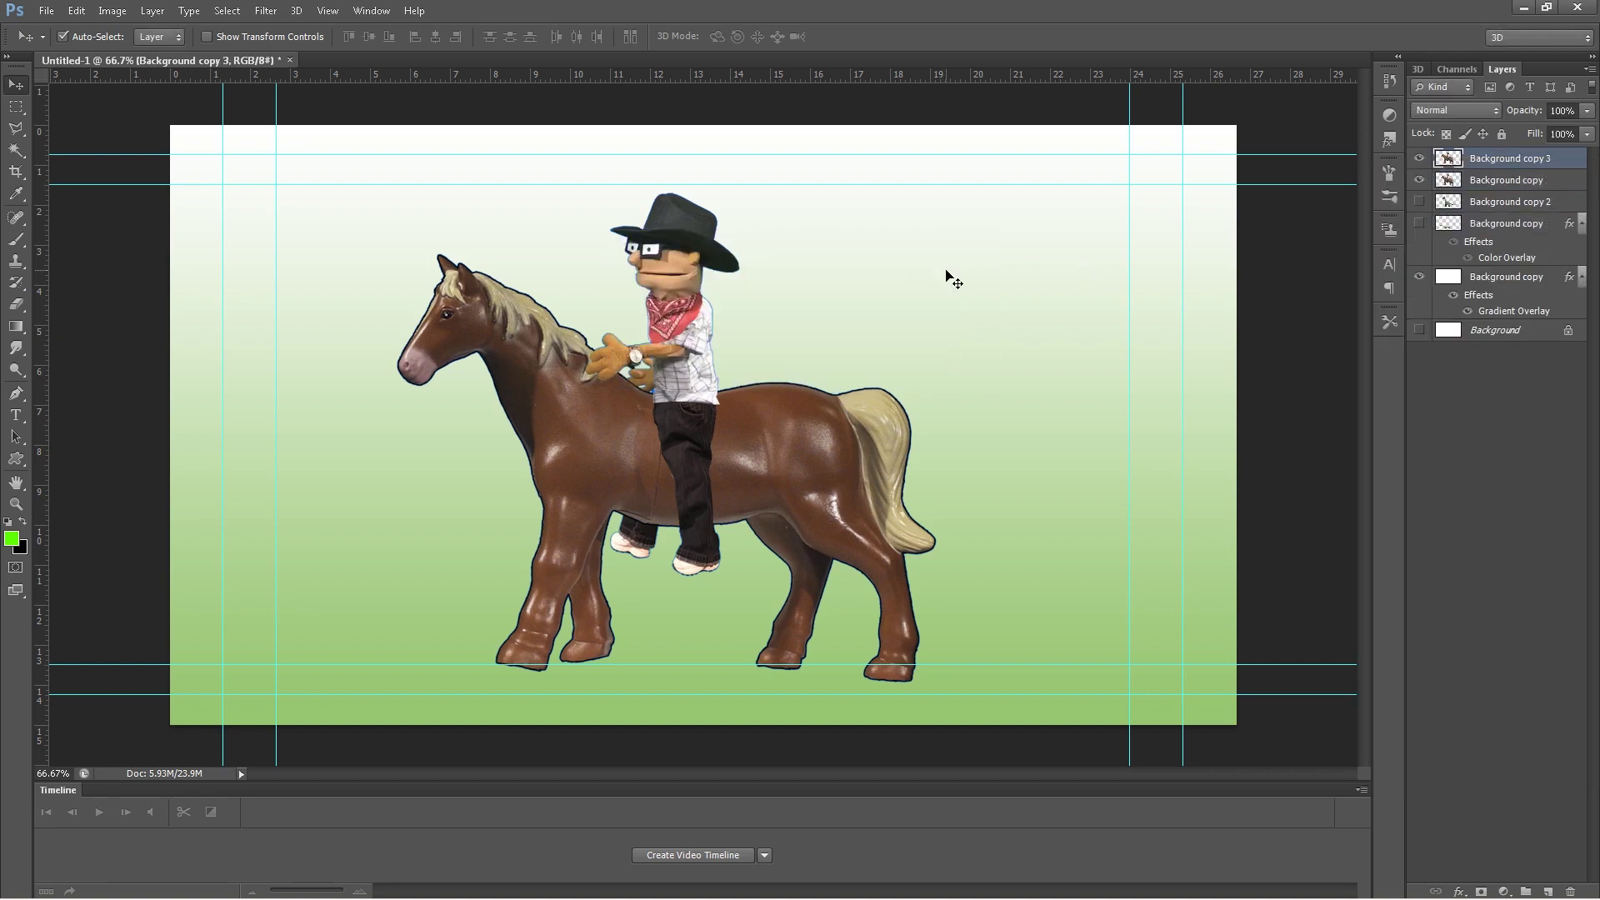
left_click(1419, 158)
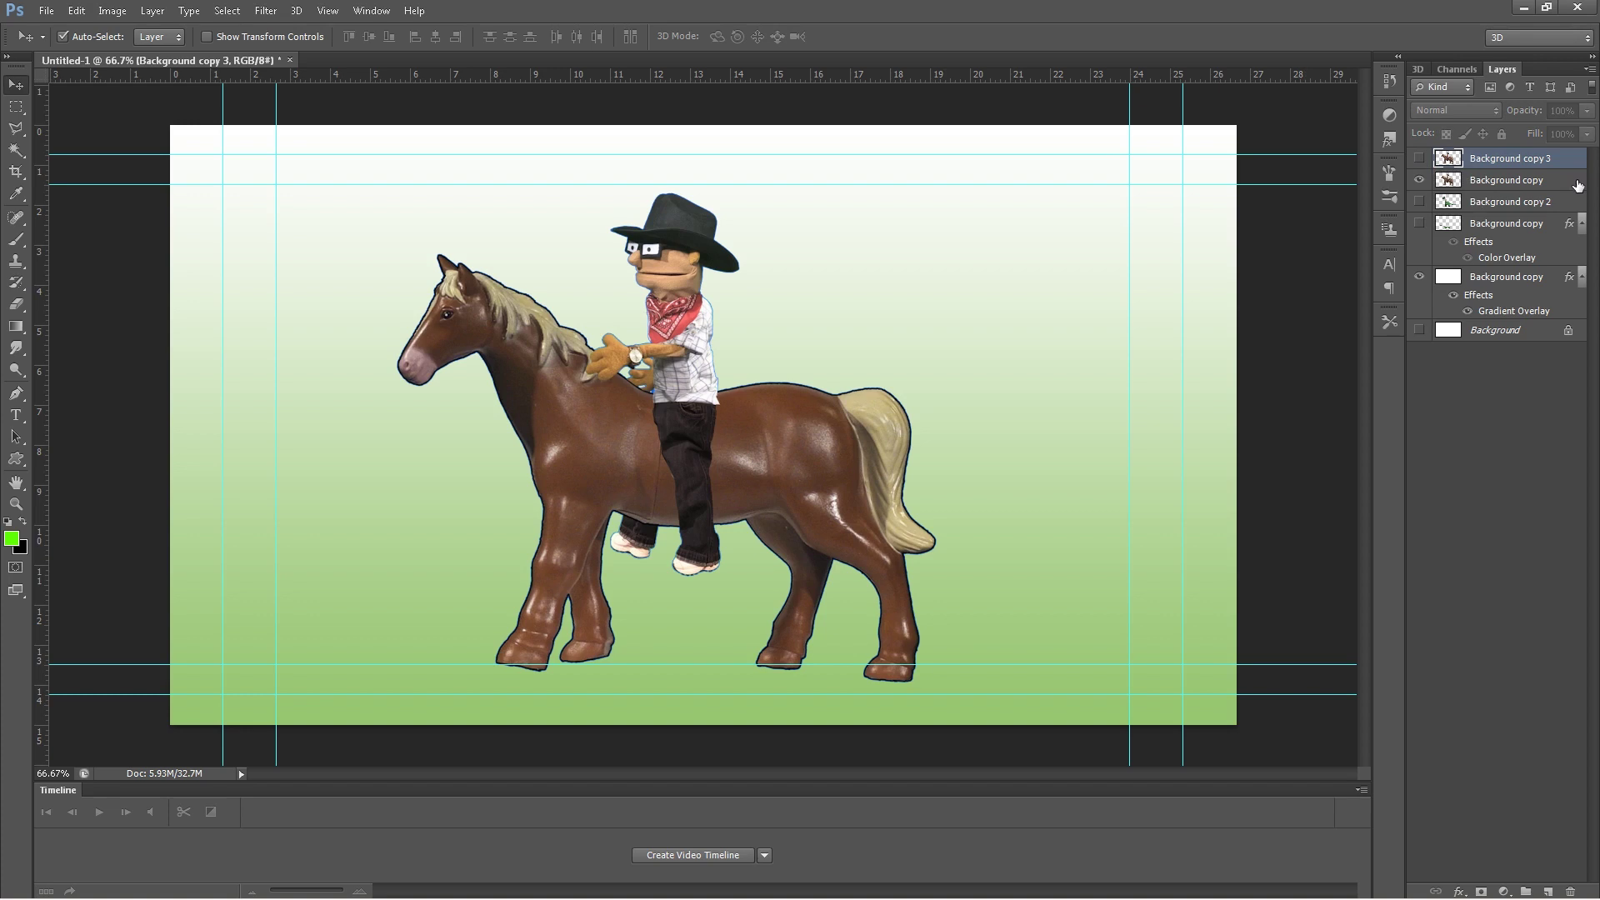
double_click(1577, 185)
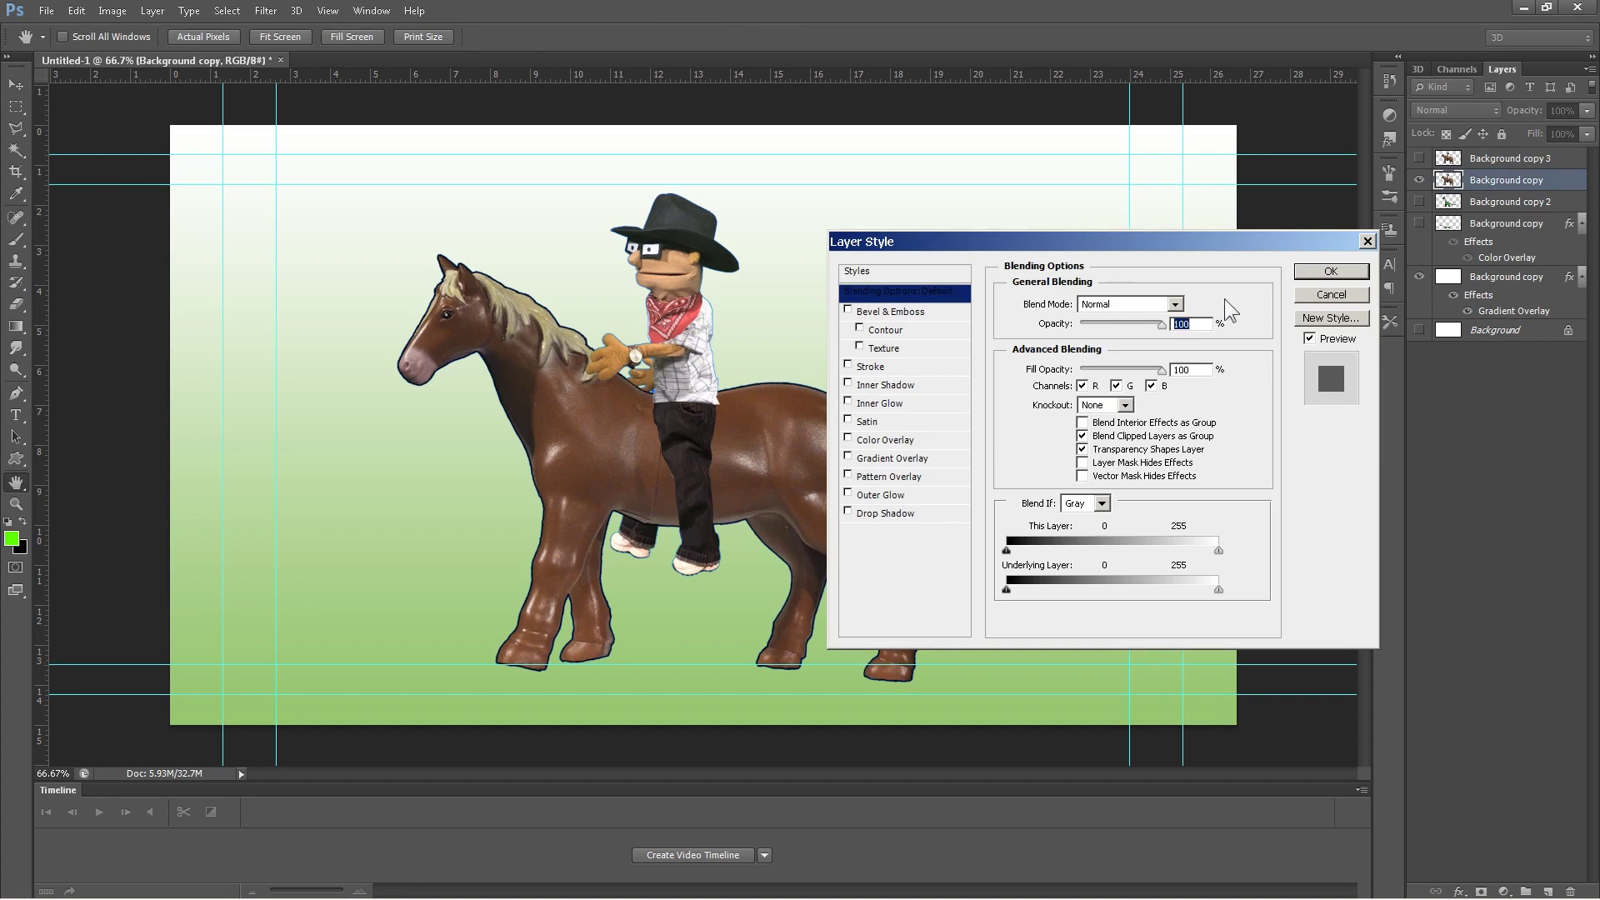
left_click(1322, 295)
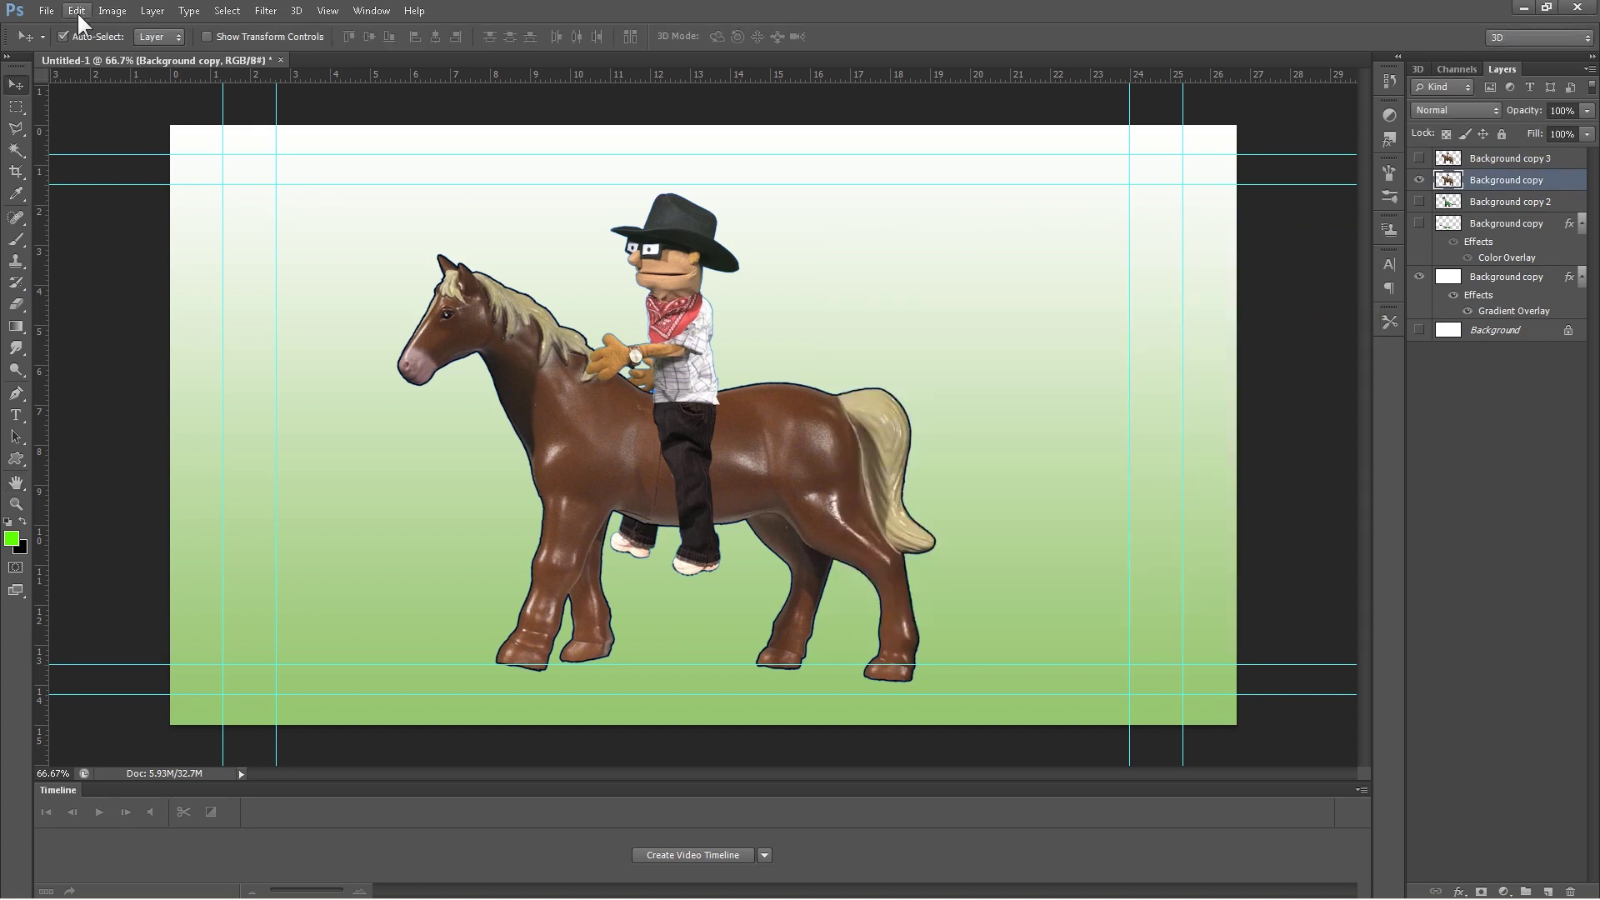
left_click(77, 10)
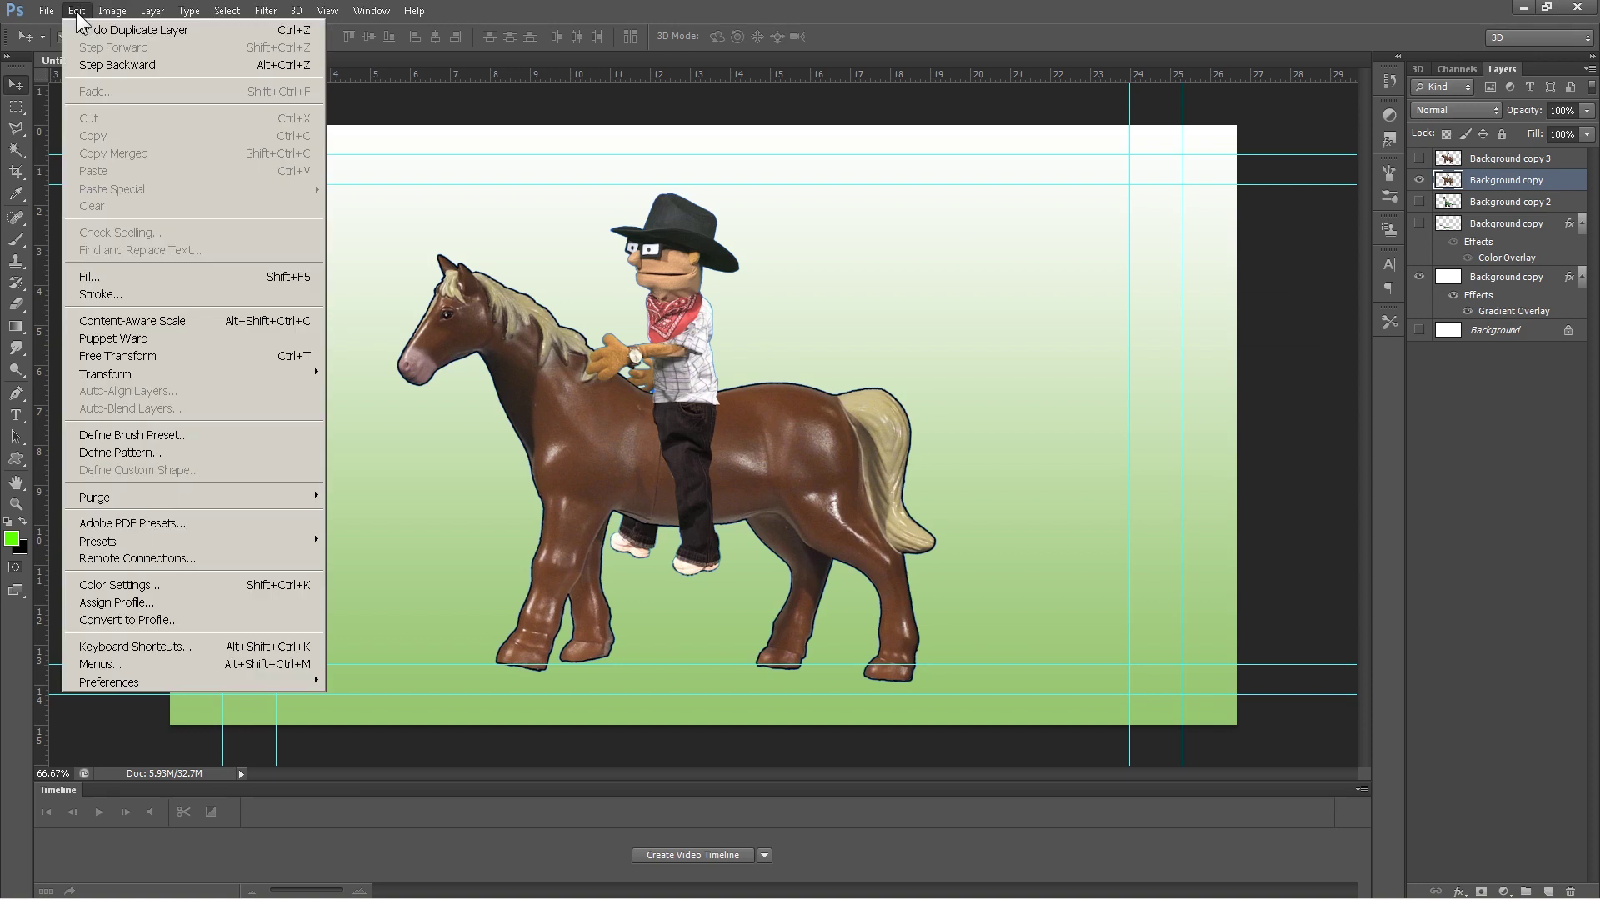
mouse_move(225, 14)
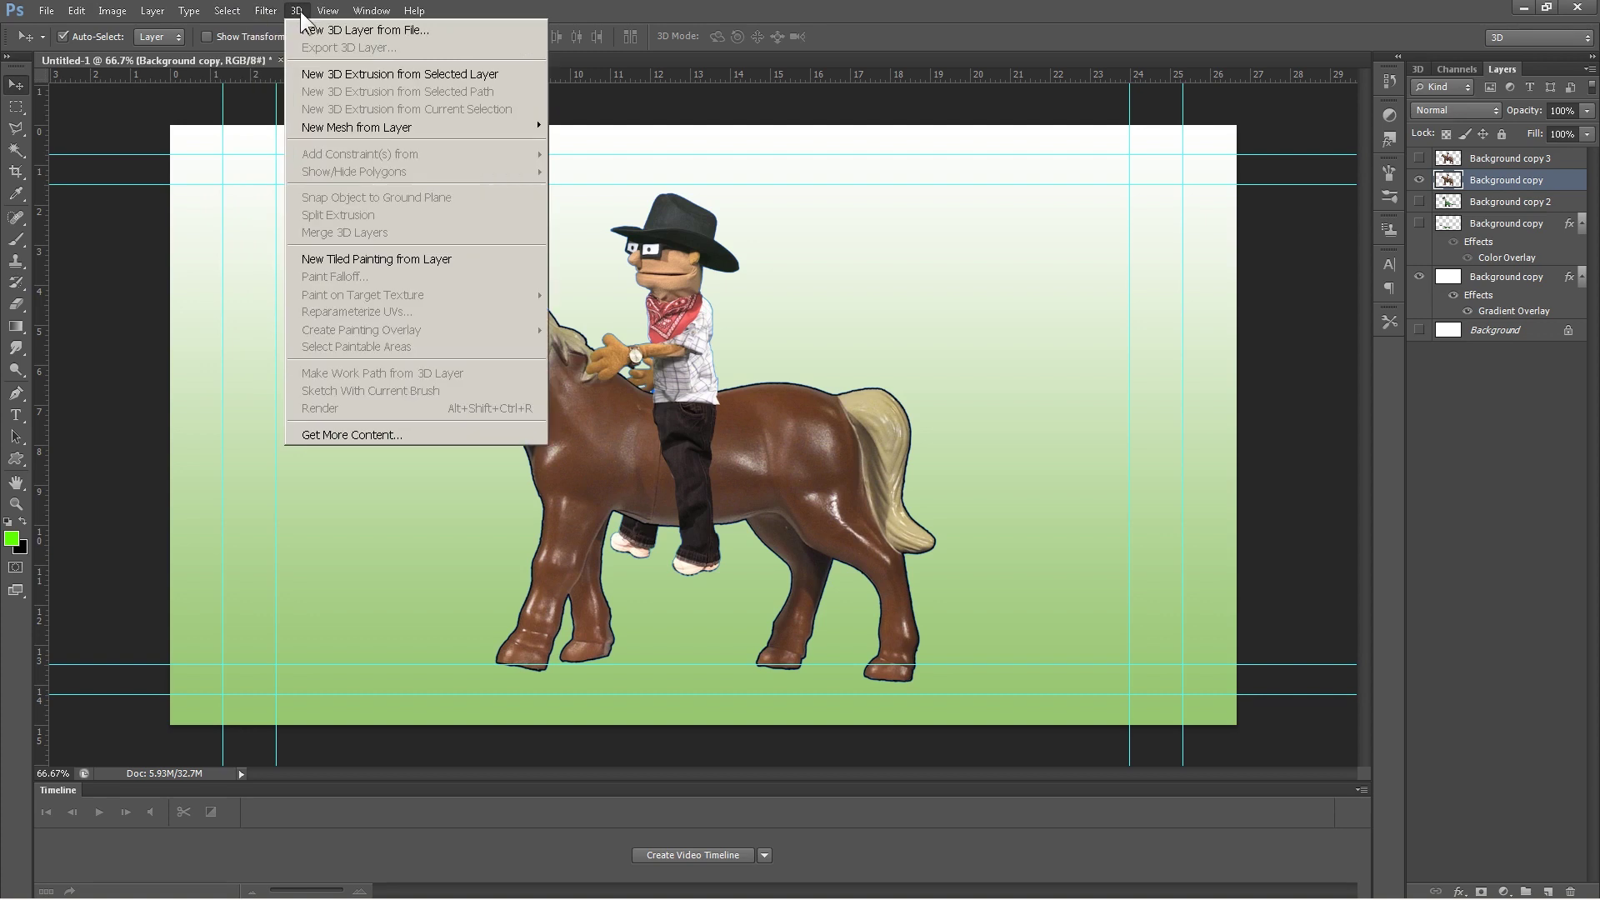
mouse_move(334, 17)
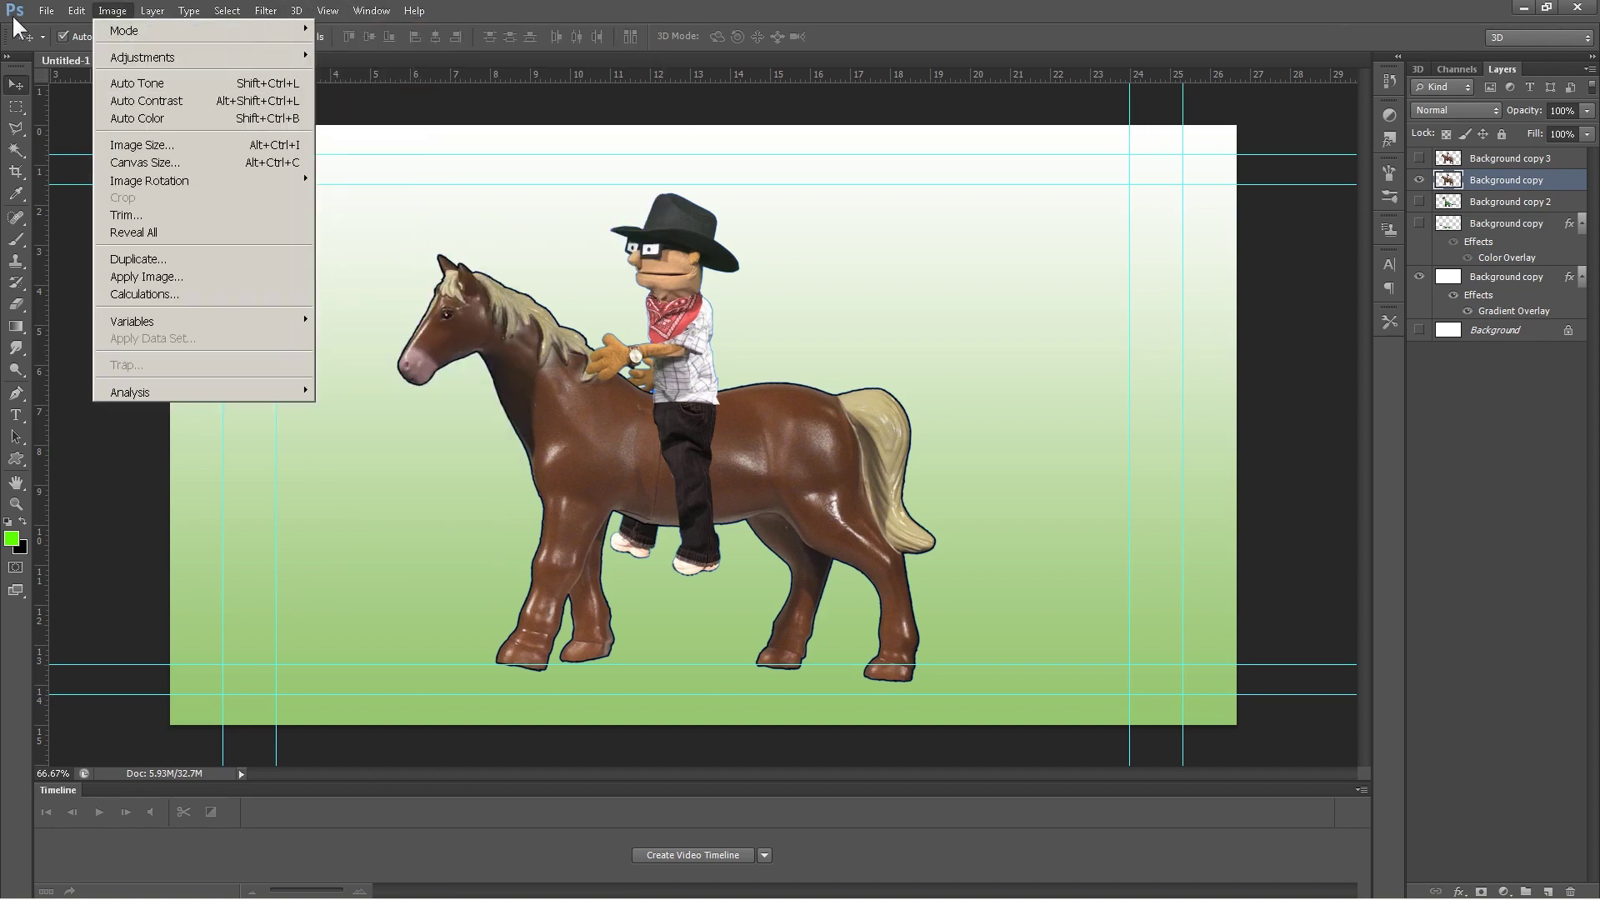
mouse_move(72, 15)
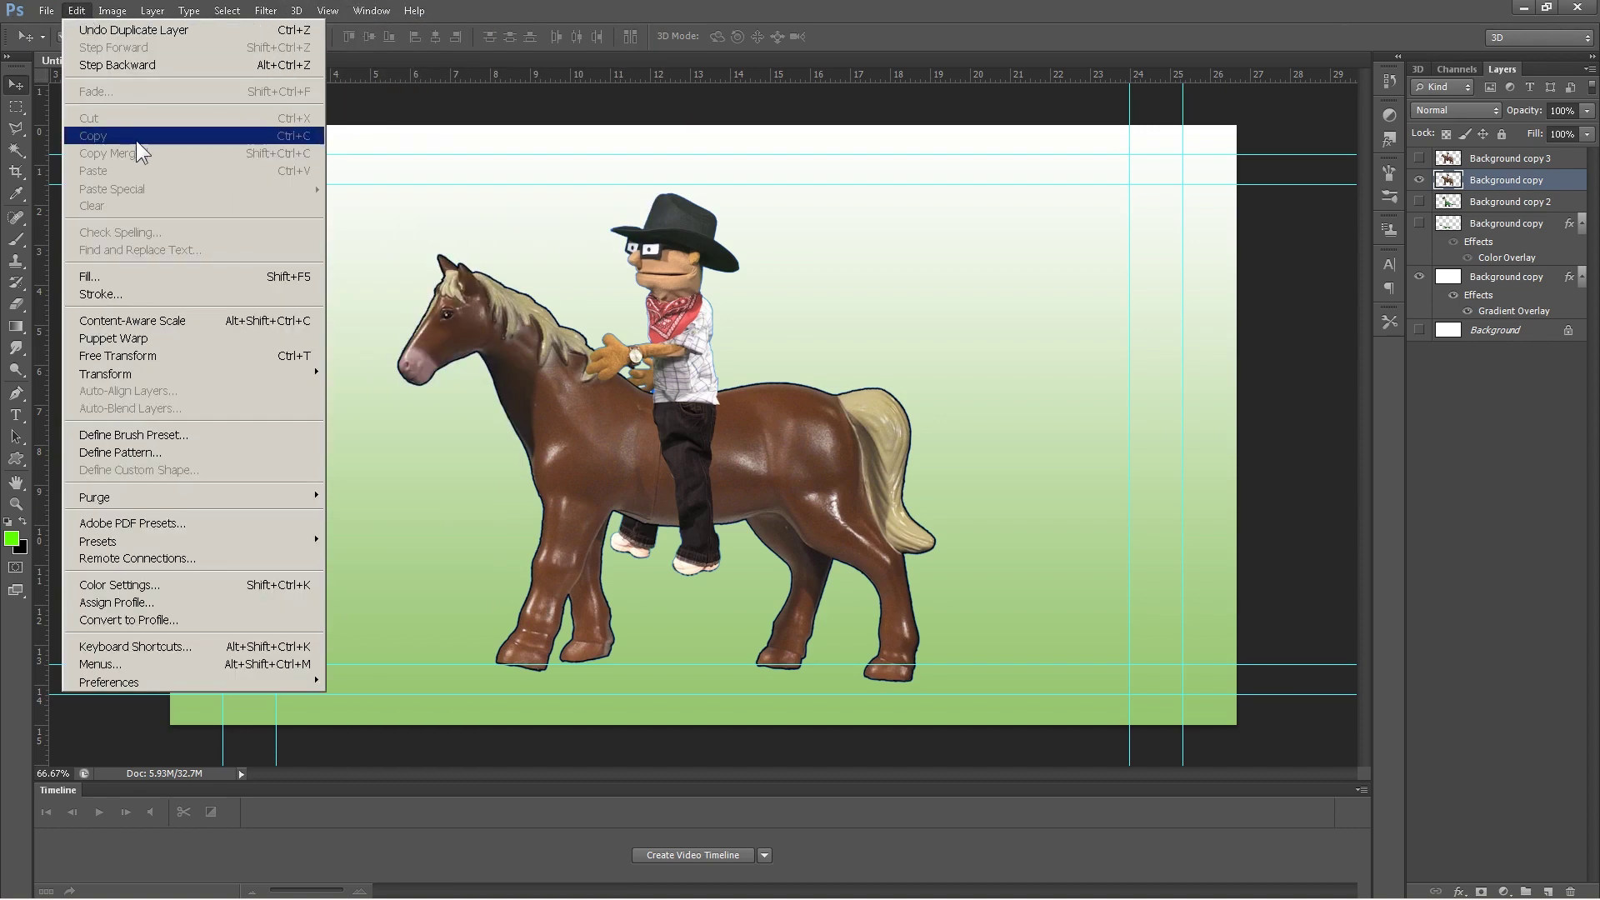
left_click(1530, 361)
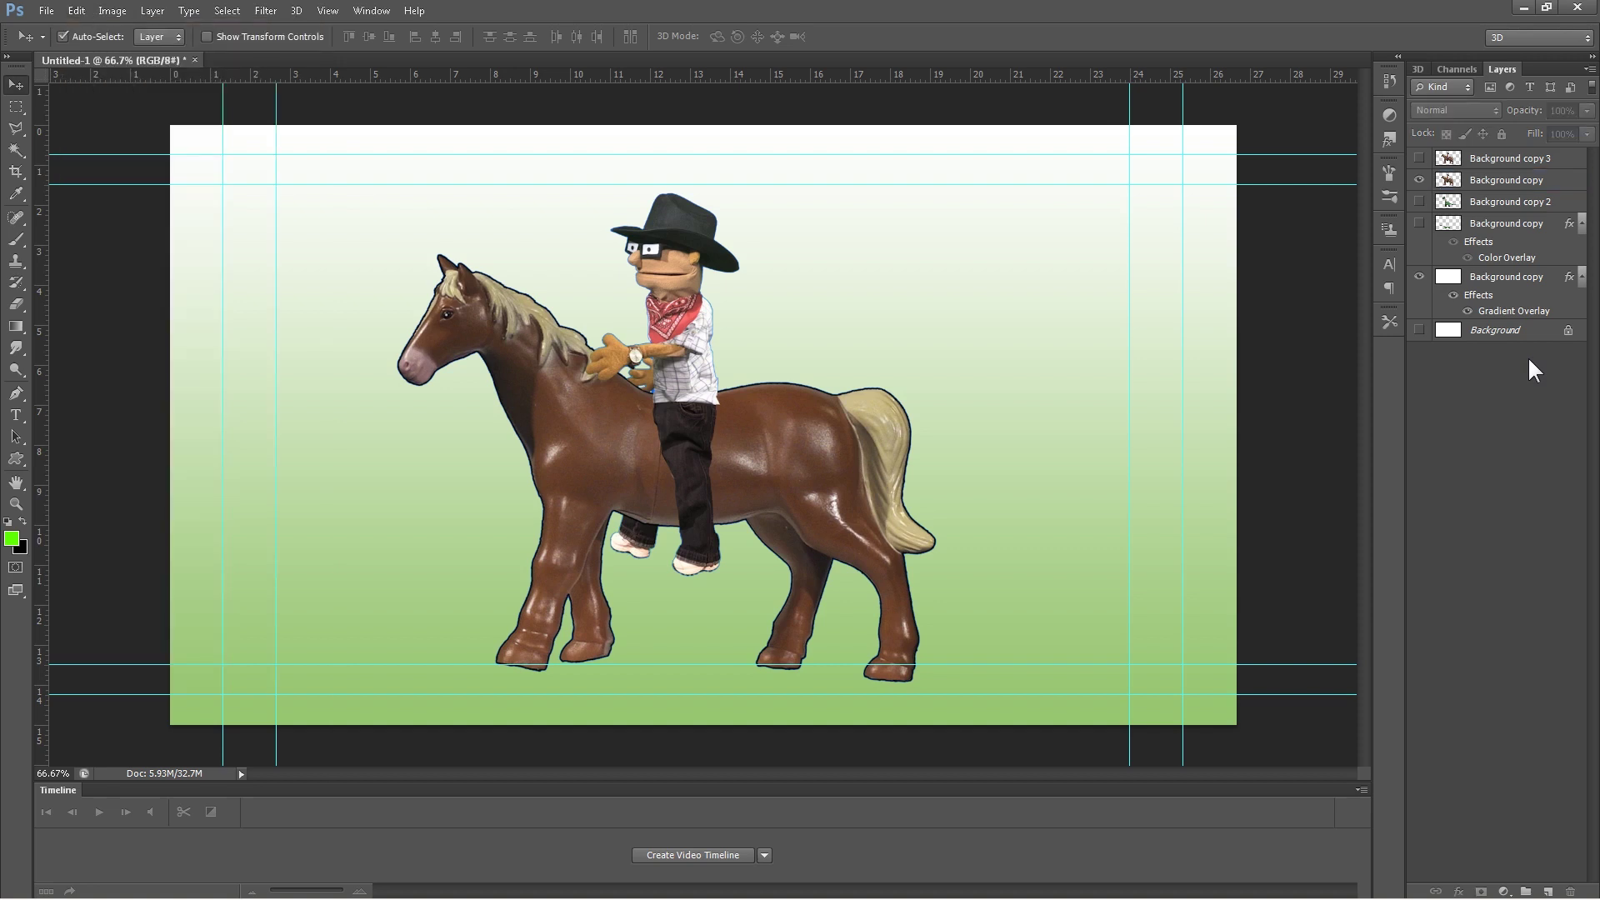
- Give the visible horse layer a black Color Overlay at 100% and lower the layer's opacity to 23%
double_click(1579, 184)
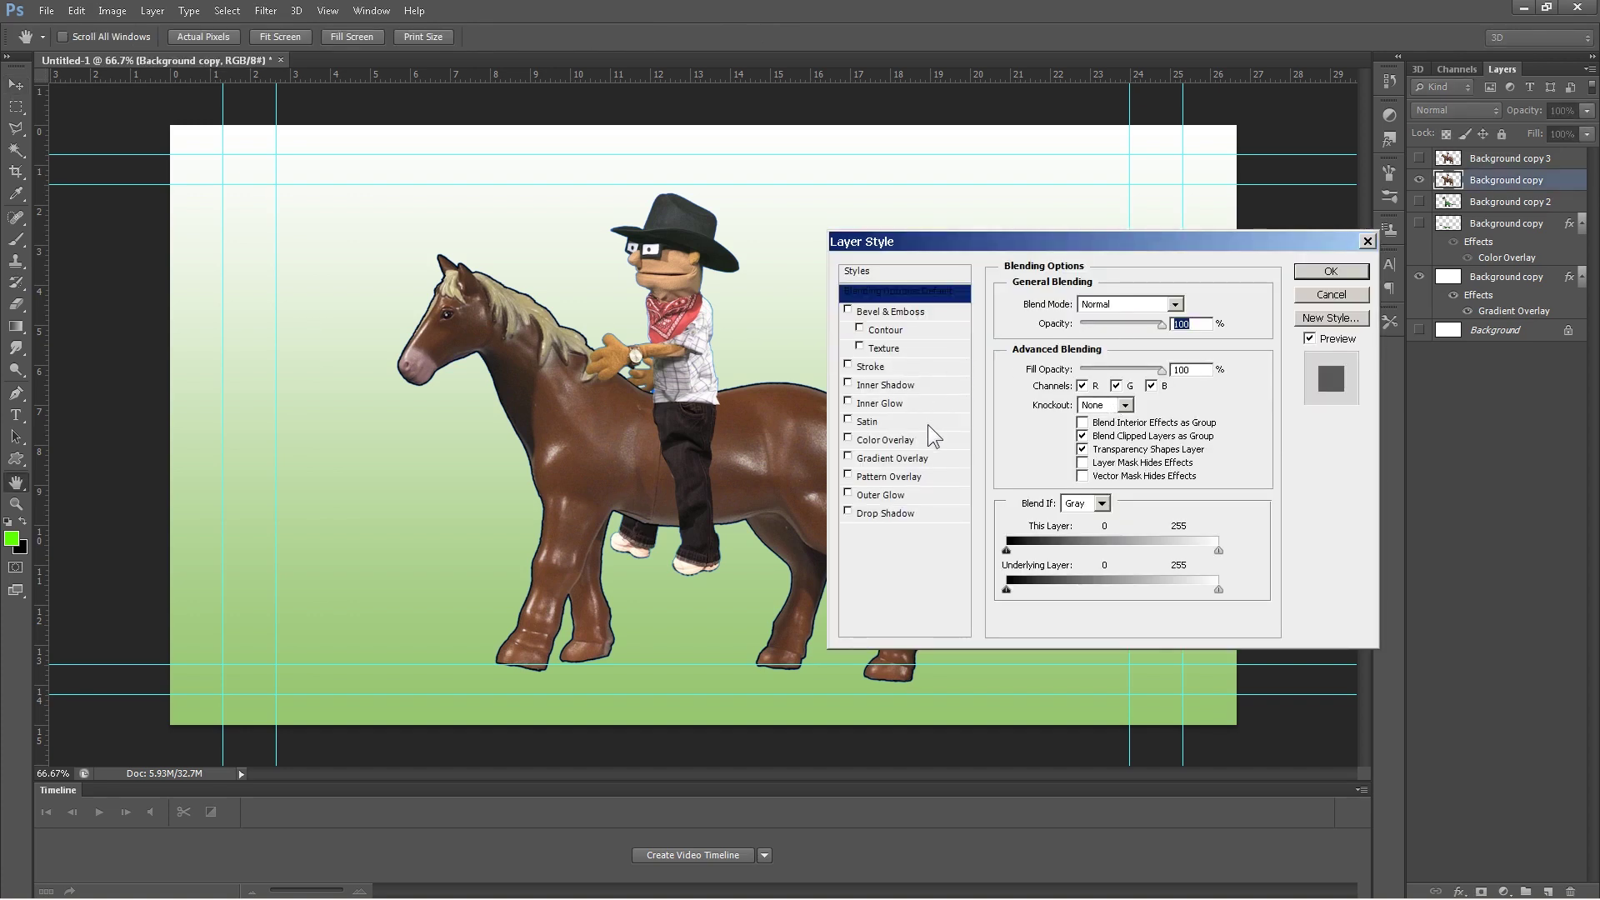
left_click(892, 442)
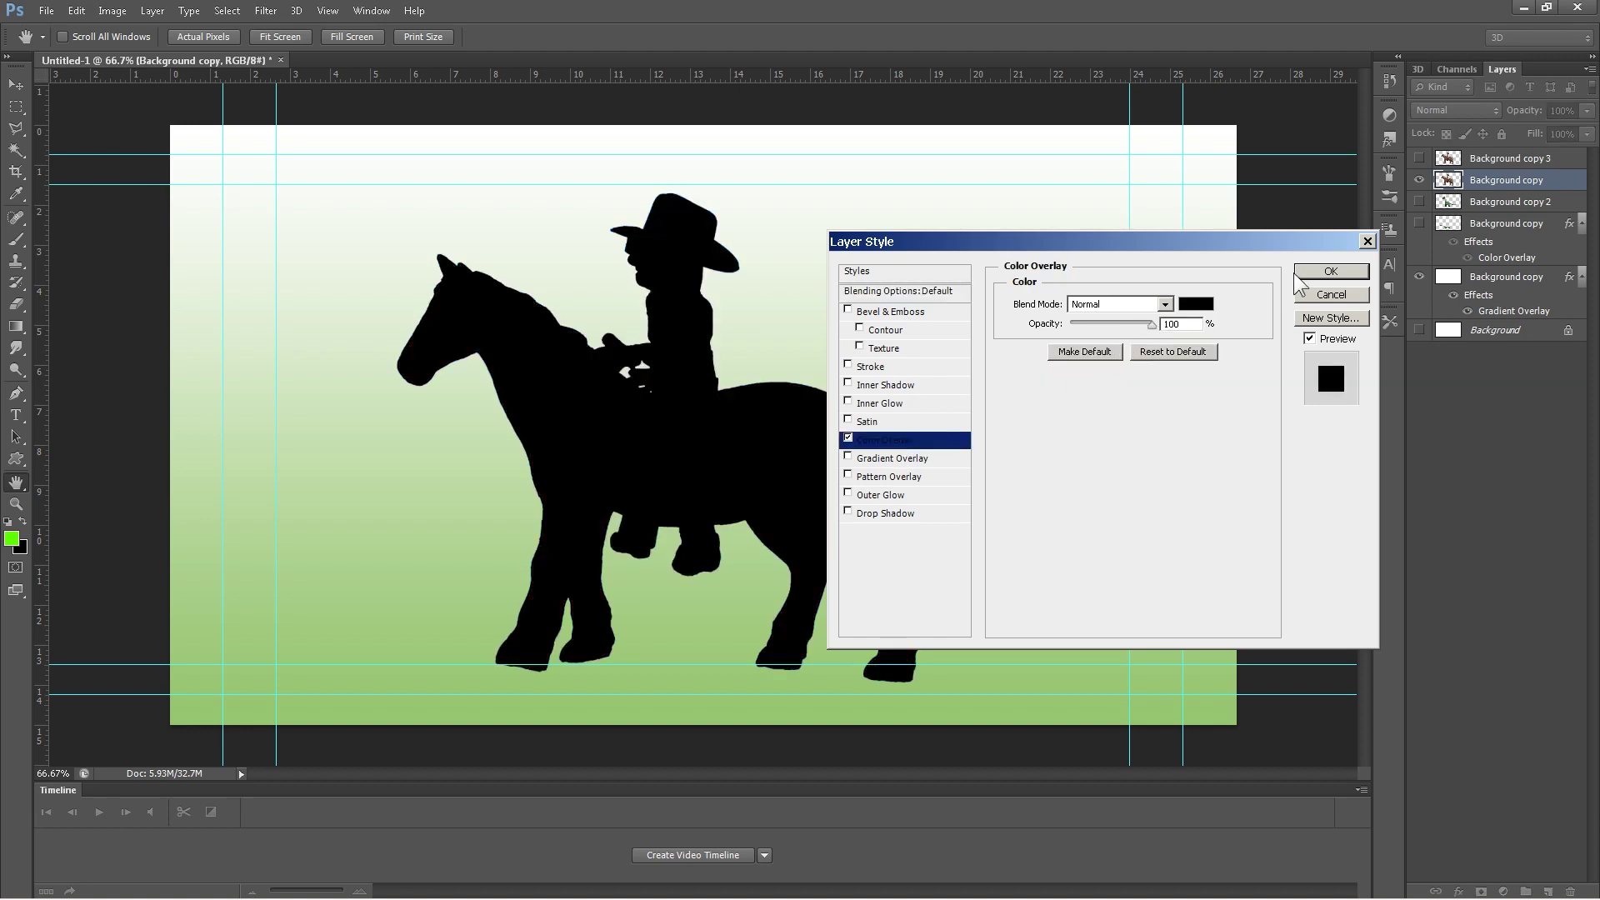
left_click(889, 293)
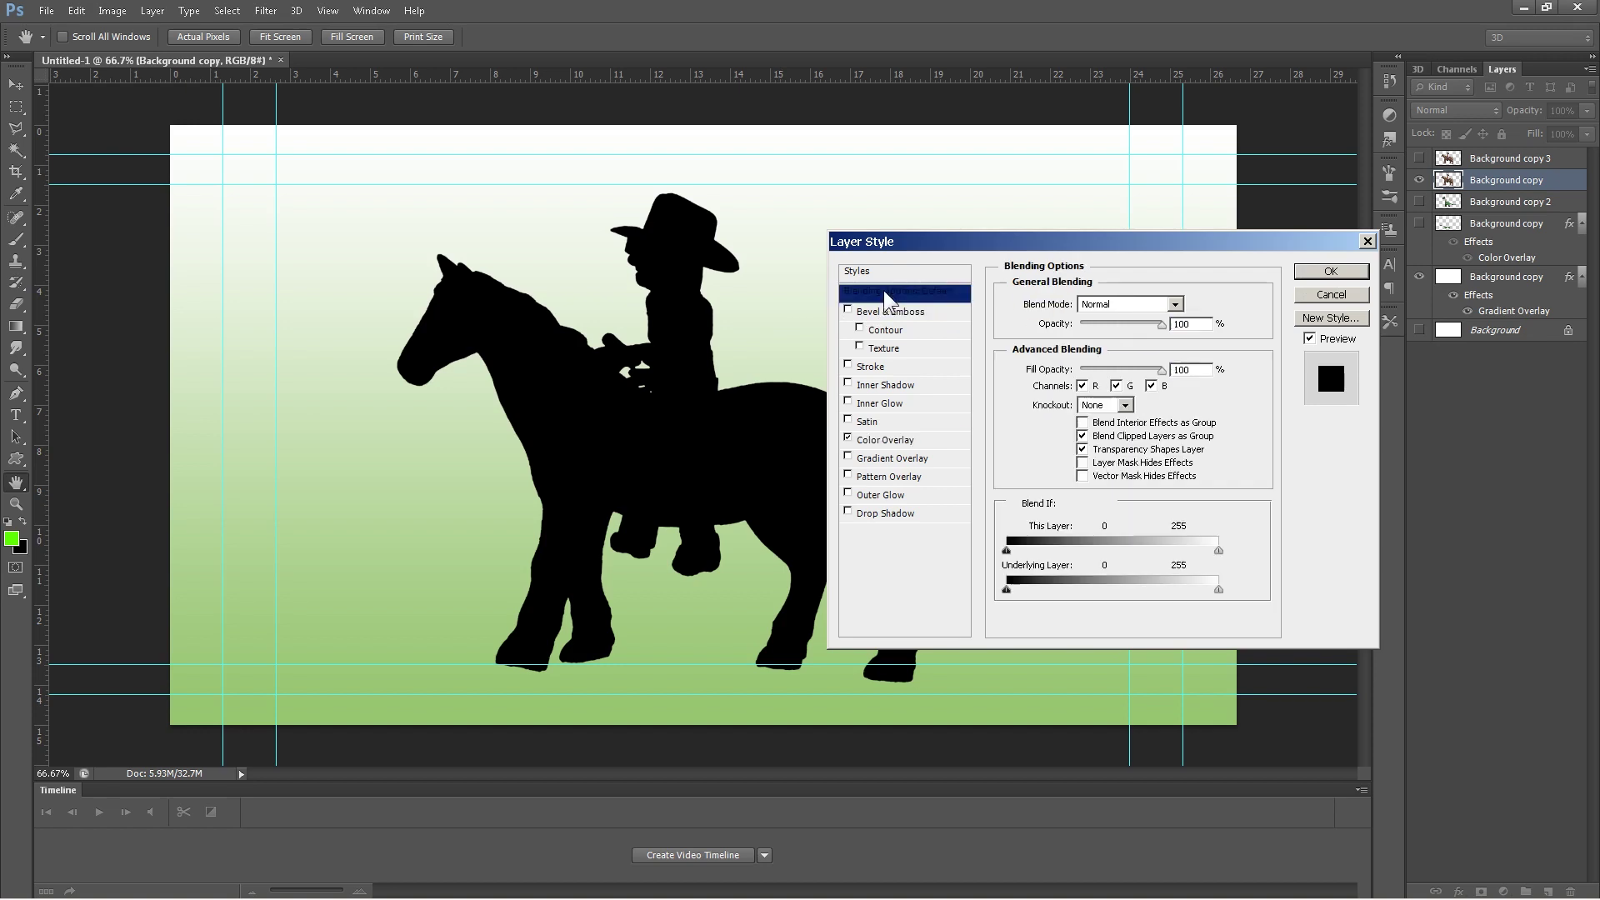
left_click_drag(1161, 325, 1099, 327)
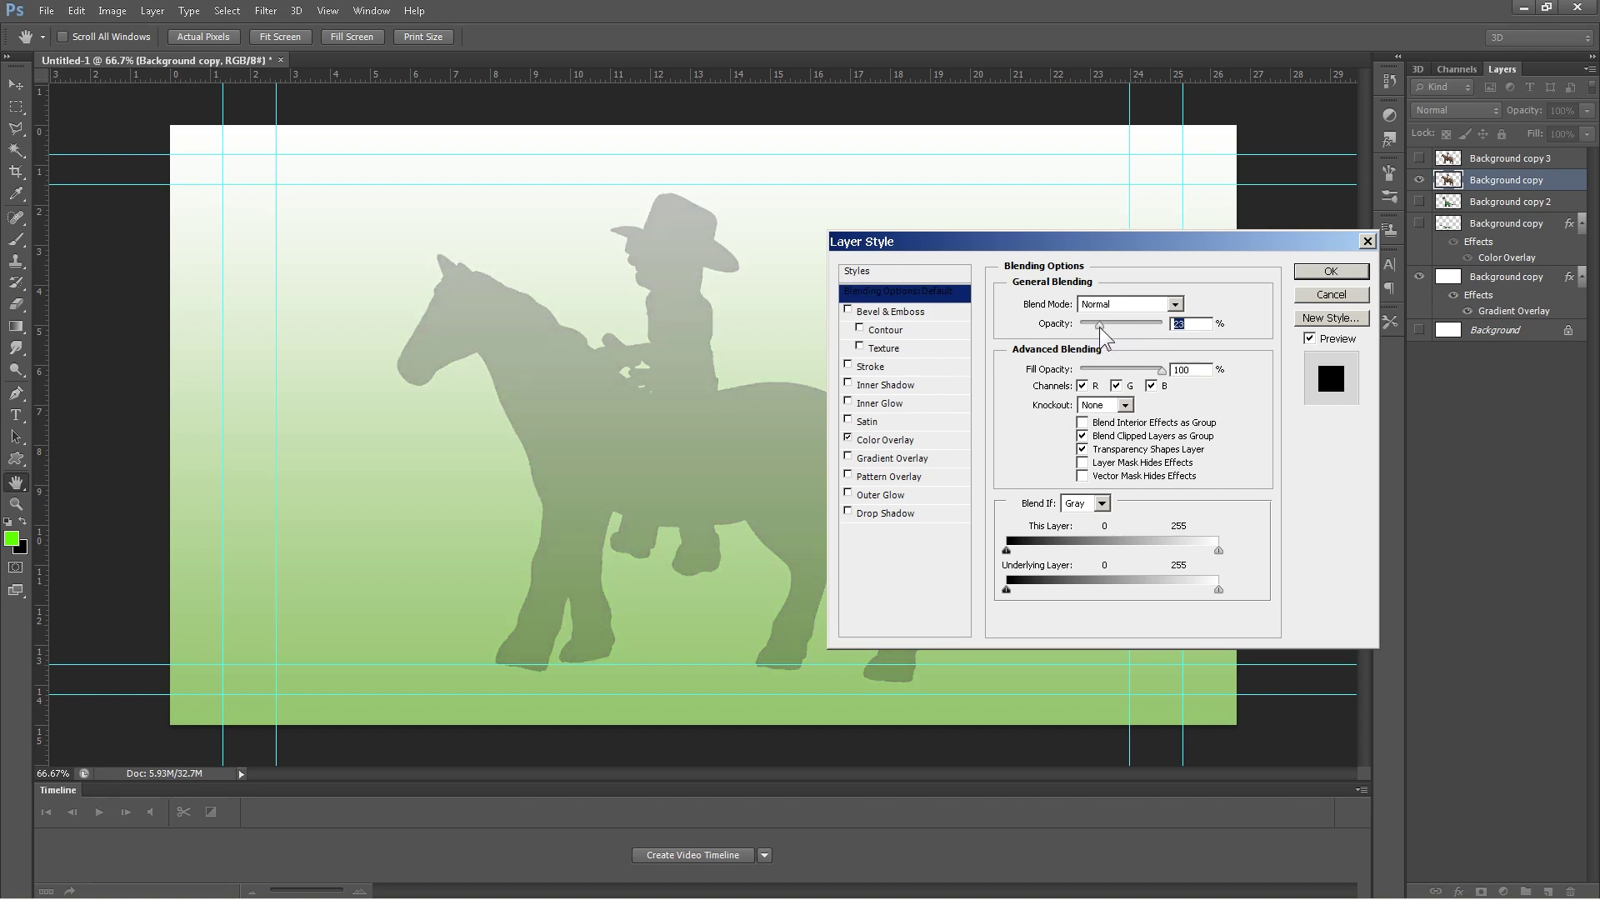
left_click(1332, 272)
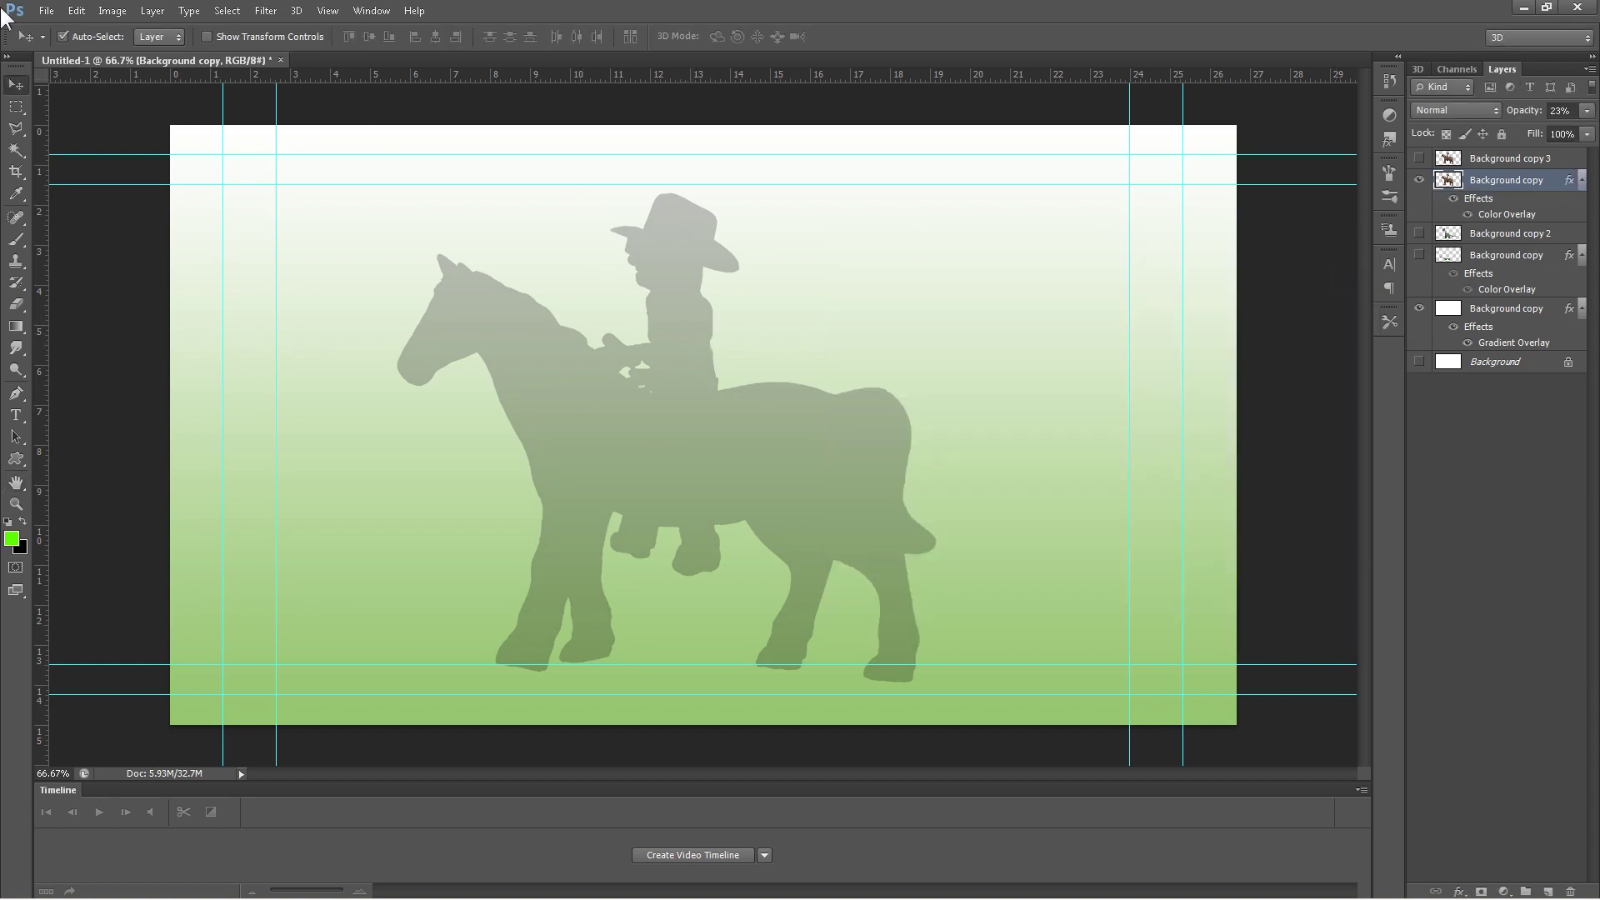
- Scale the horse silhouette down from its upper edge to about 40% height, keeping its full width
left_click(77, 11)
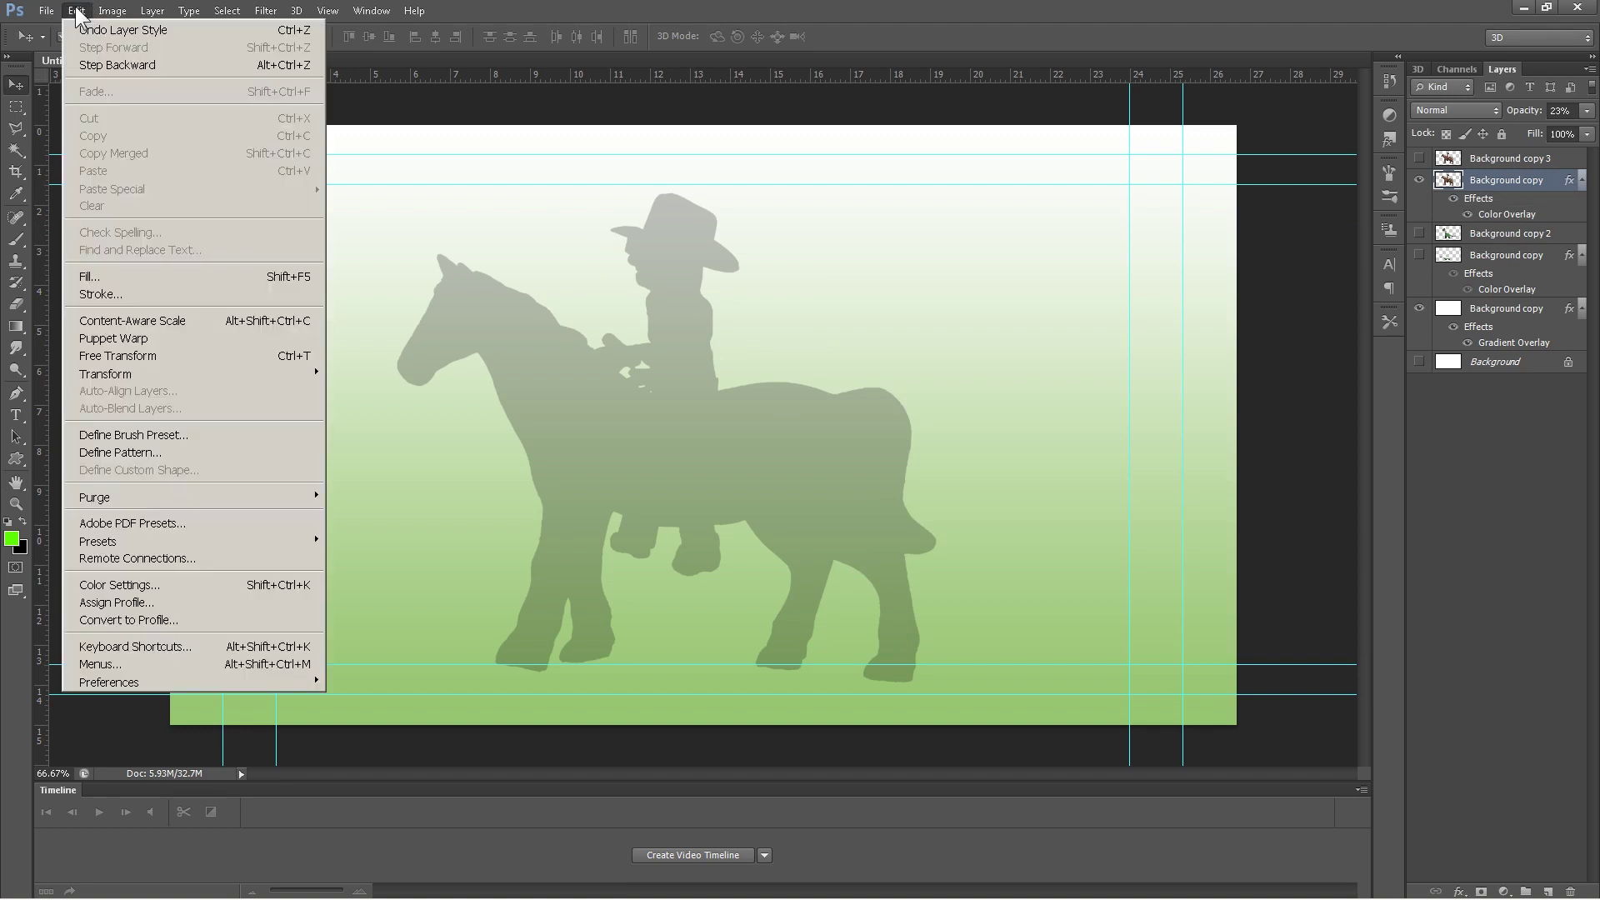
mouse_move(213, 367)
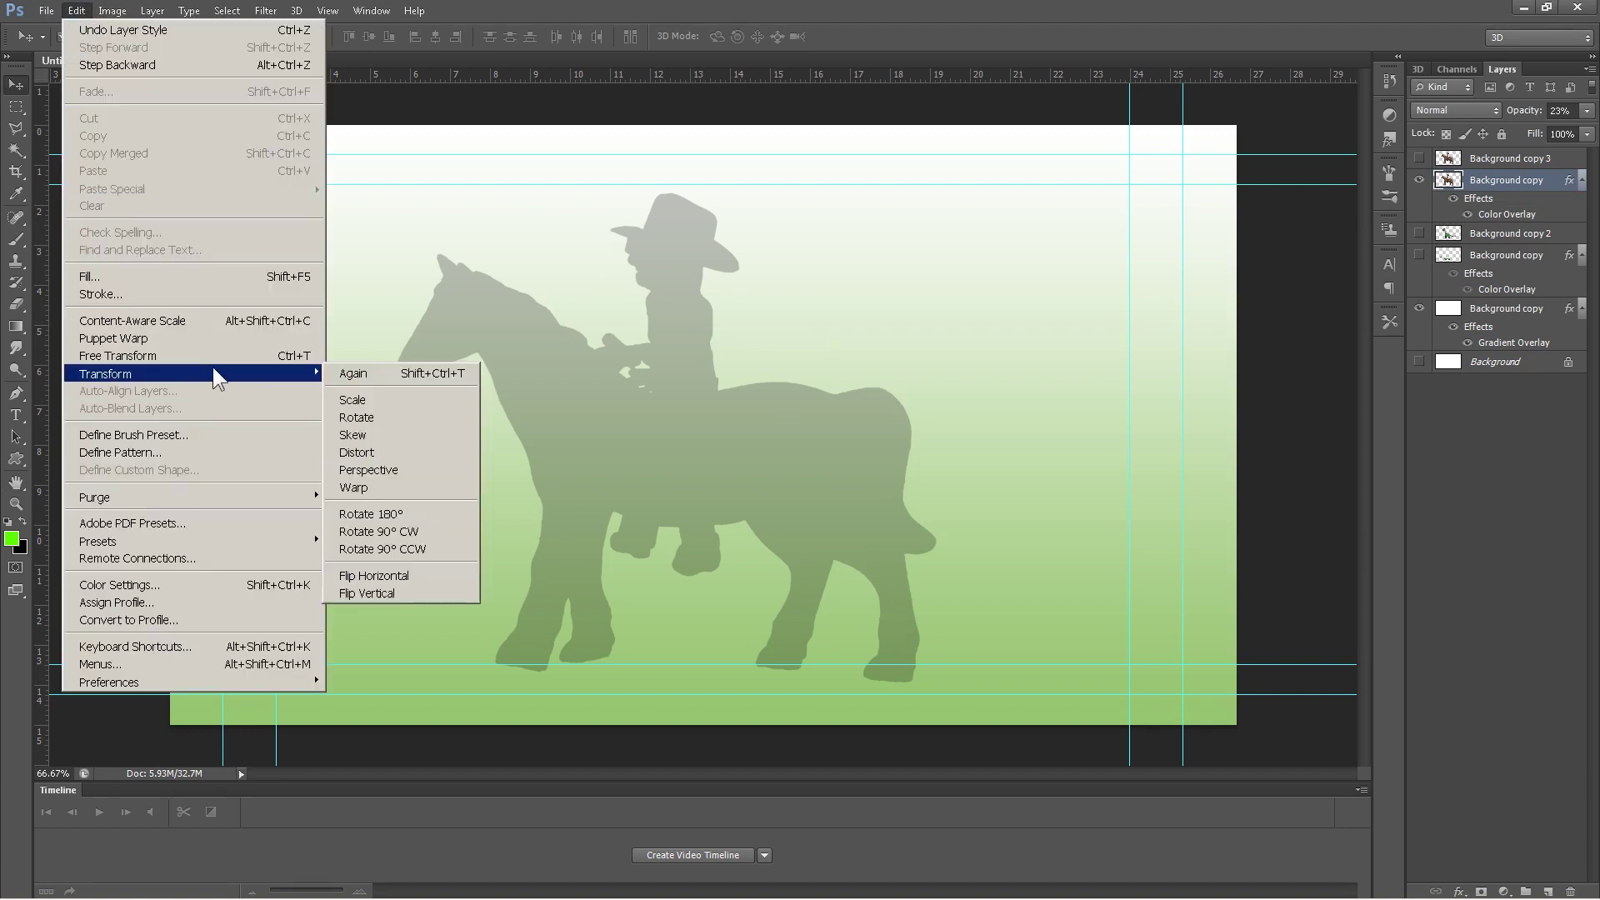
left_click(356, 401)
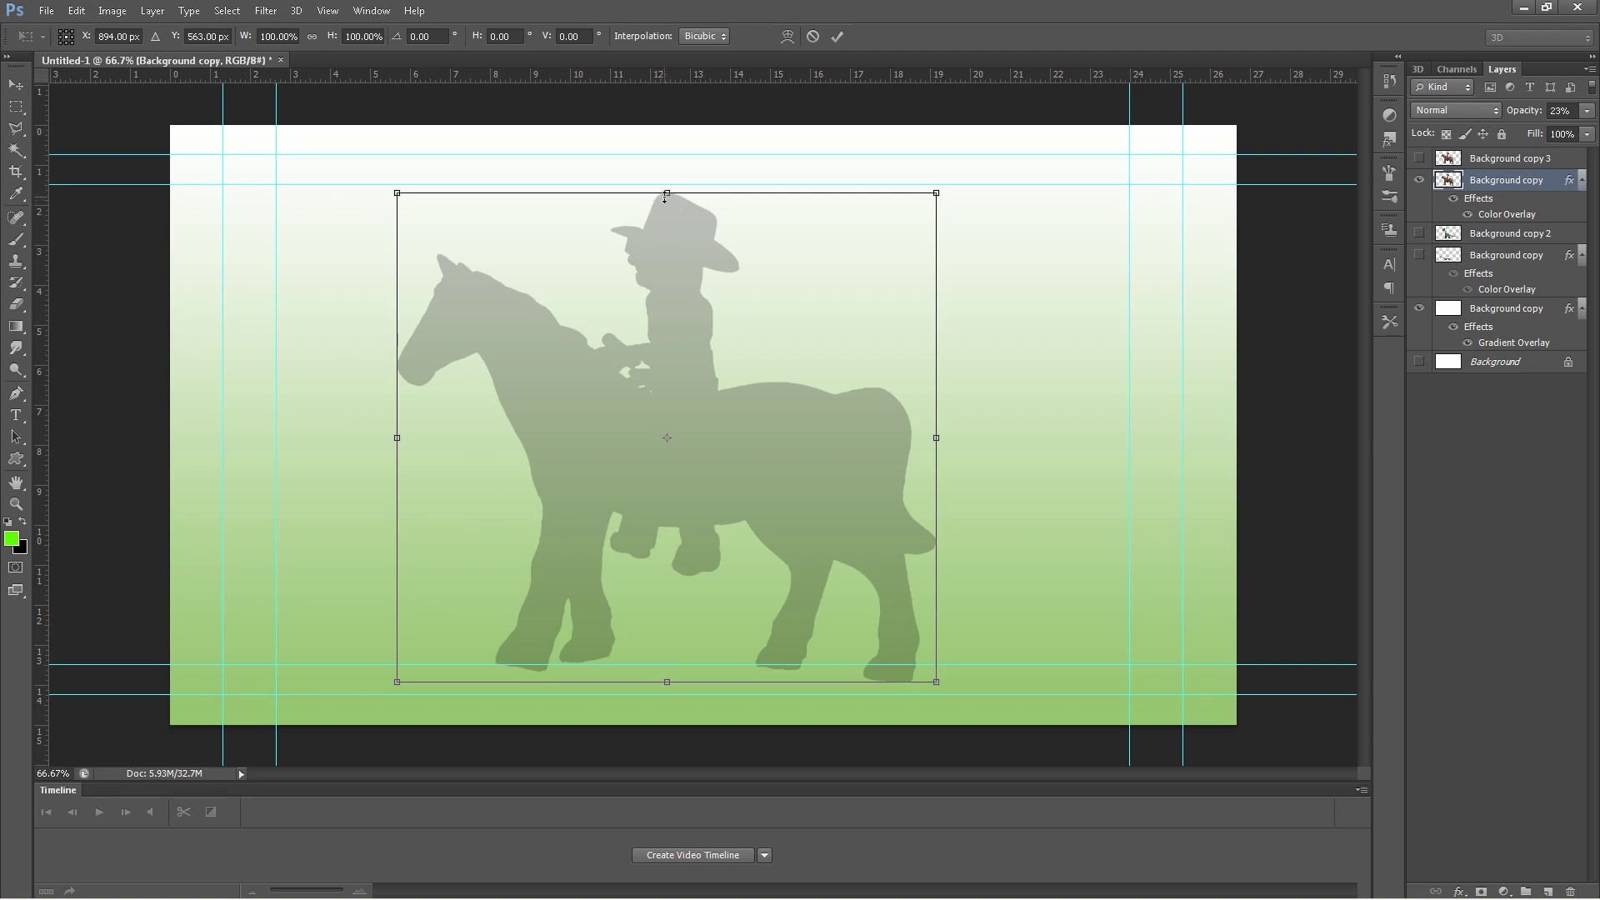
left_click_drag(667, 192, 685, 489)
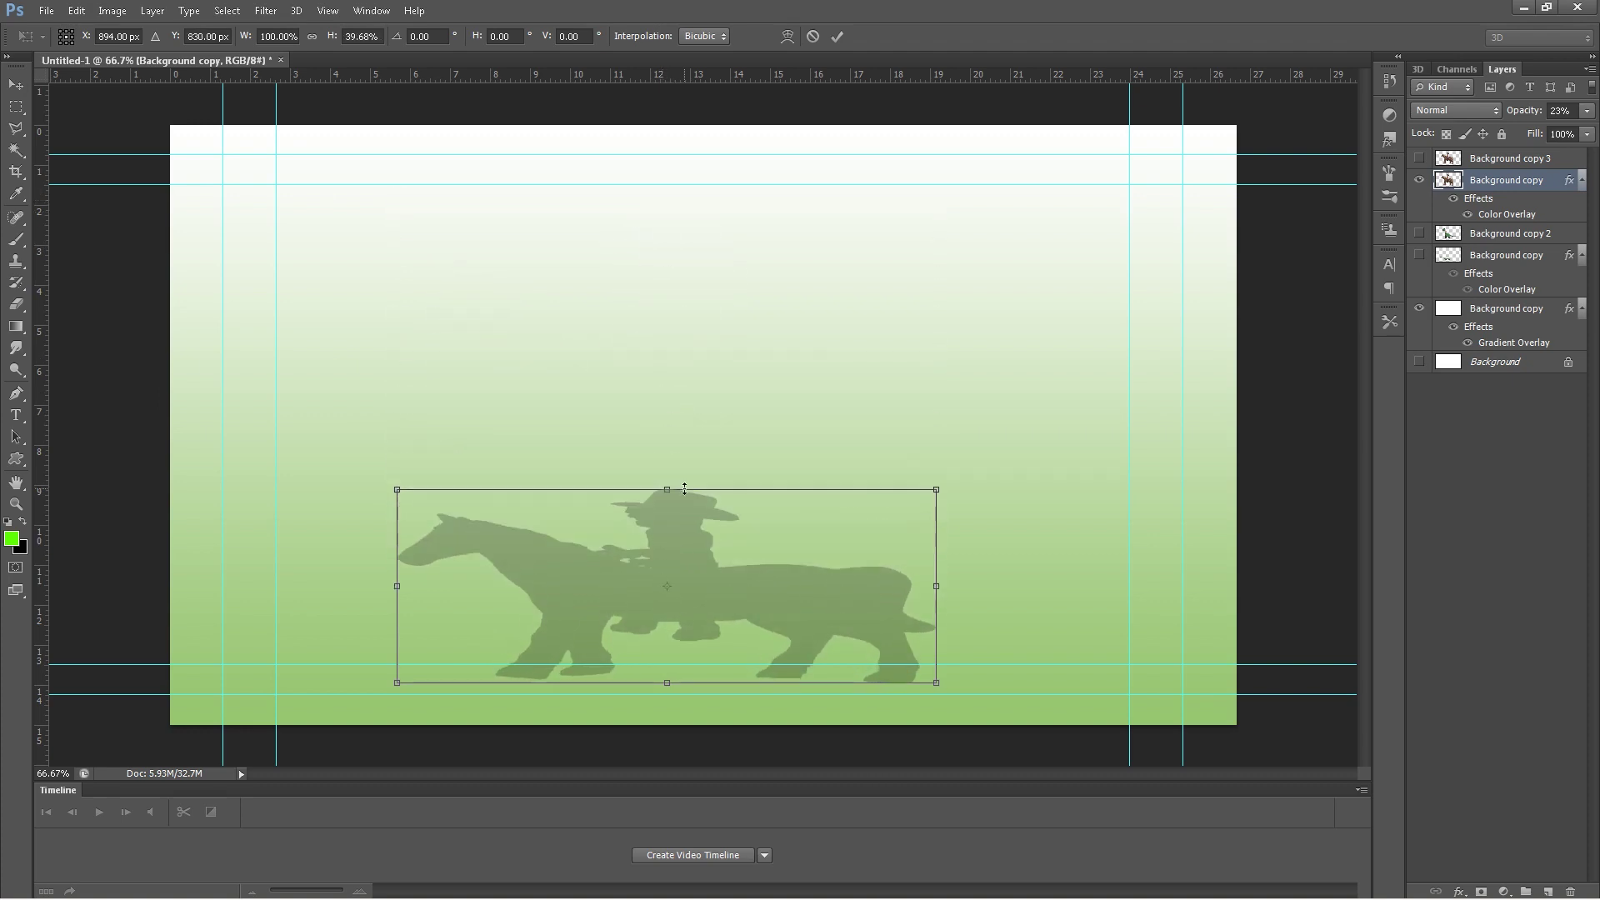
- Skew the silhouette's upper edge to the left by about 29° and apply the transformation
left_click(76, 10)
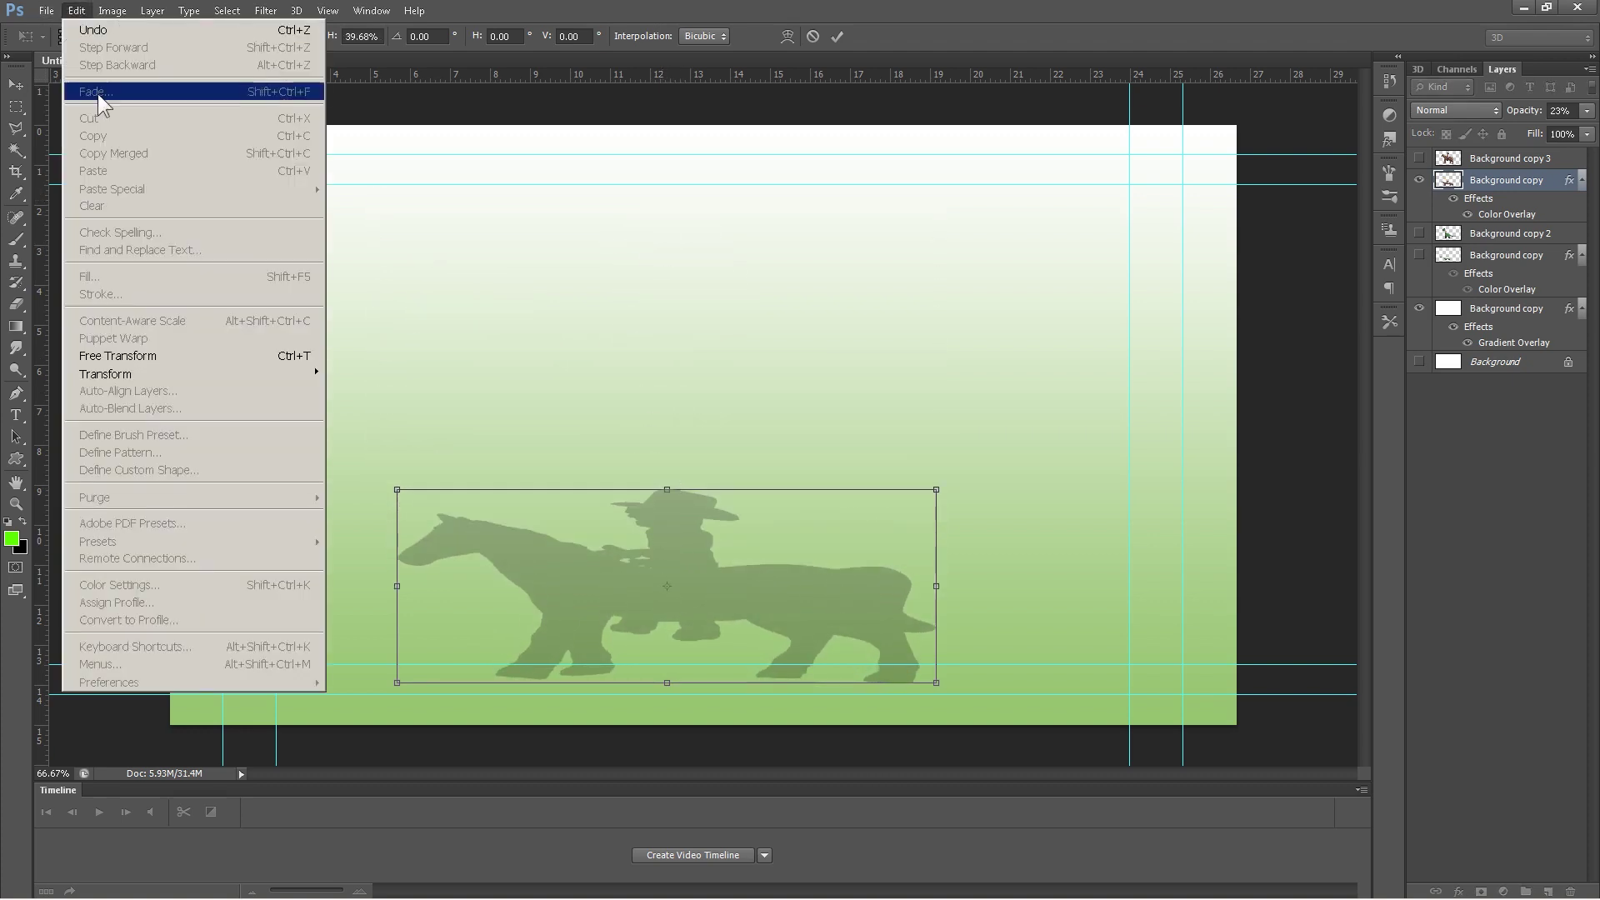
mouse_move(158, 379)
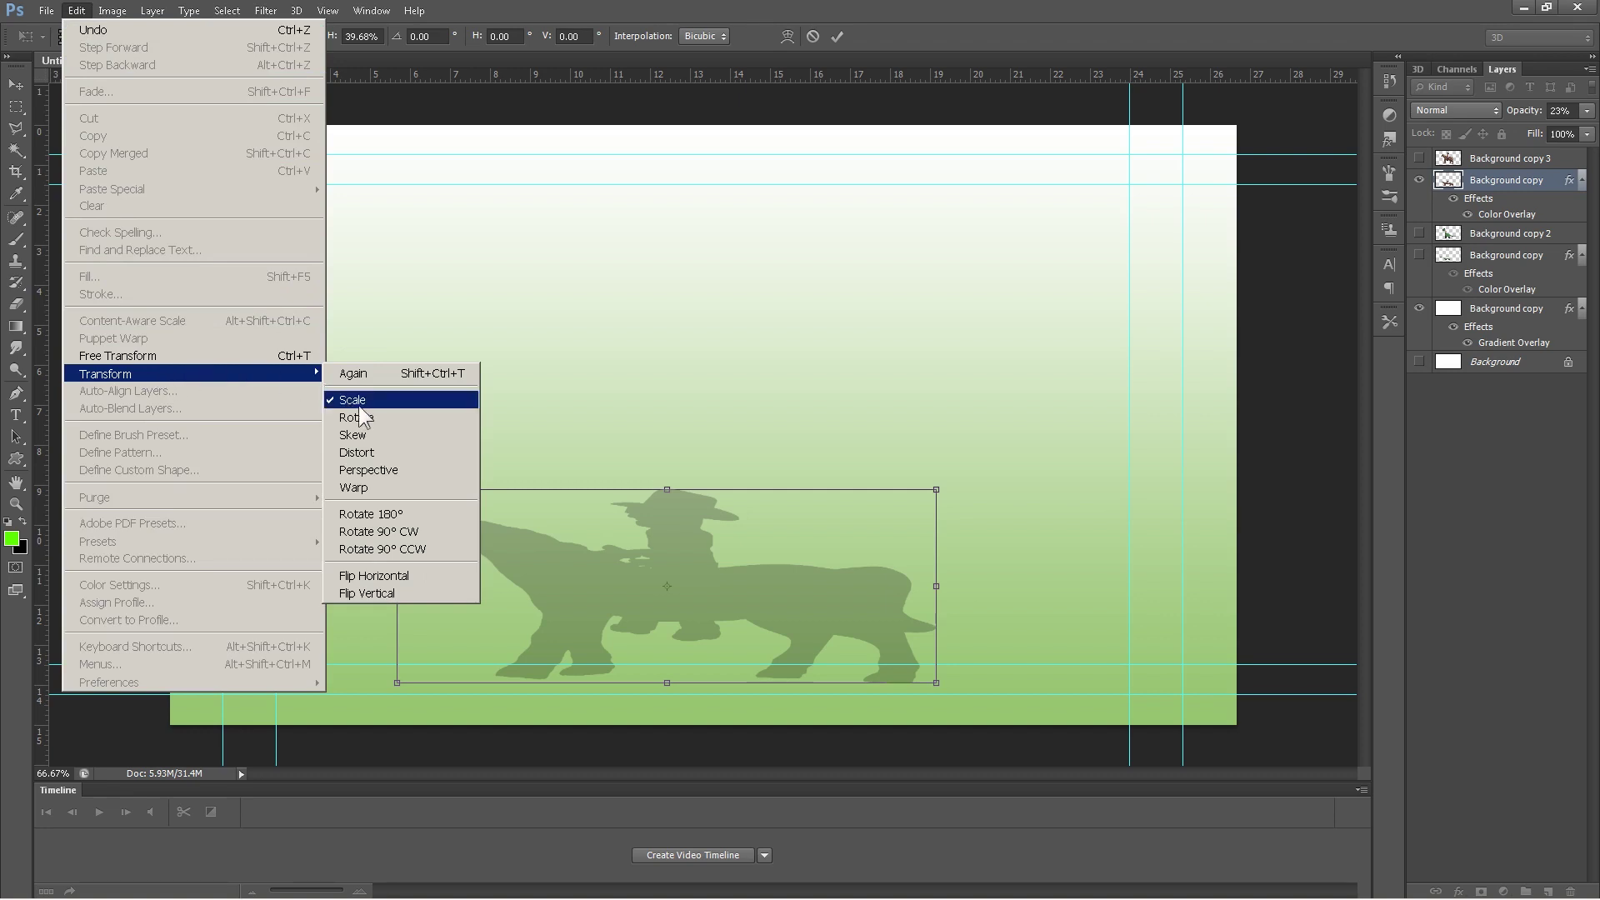
left_click(373, 436)
left_click_drag(668, 493, 559, 512)
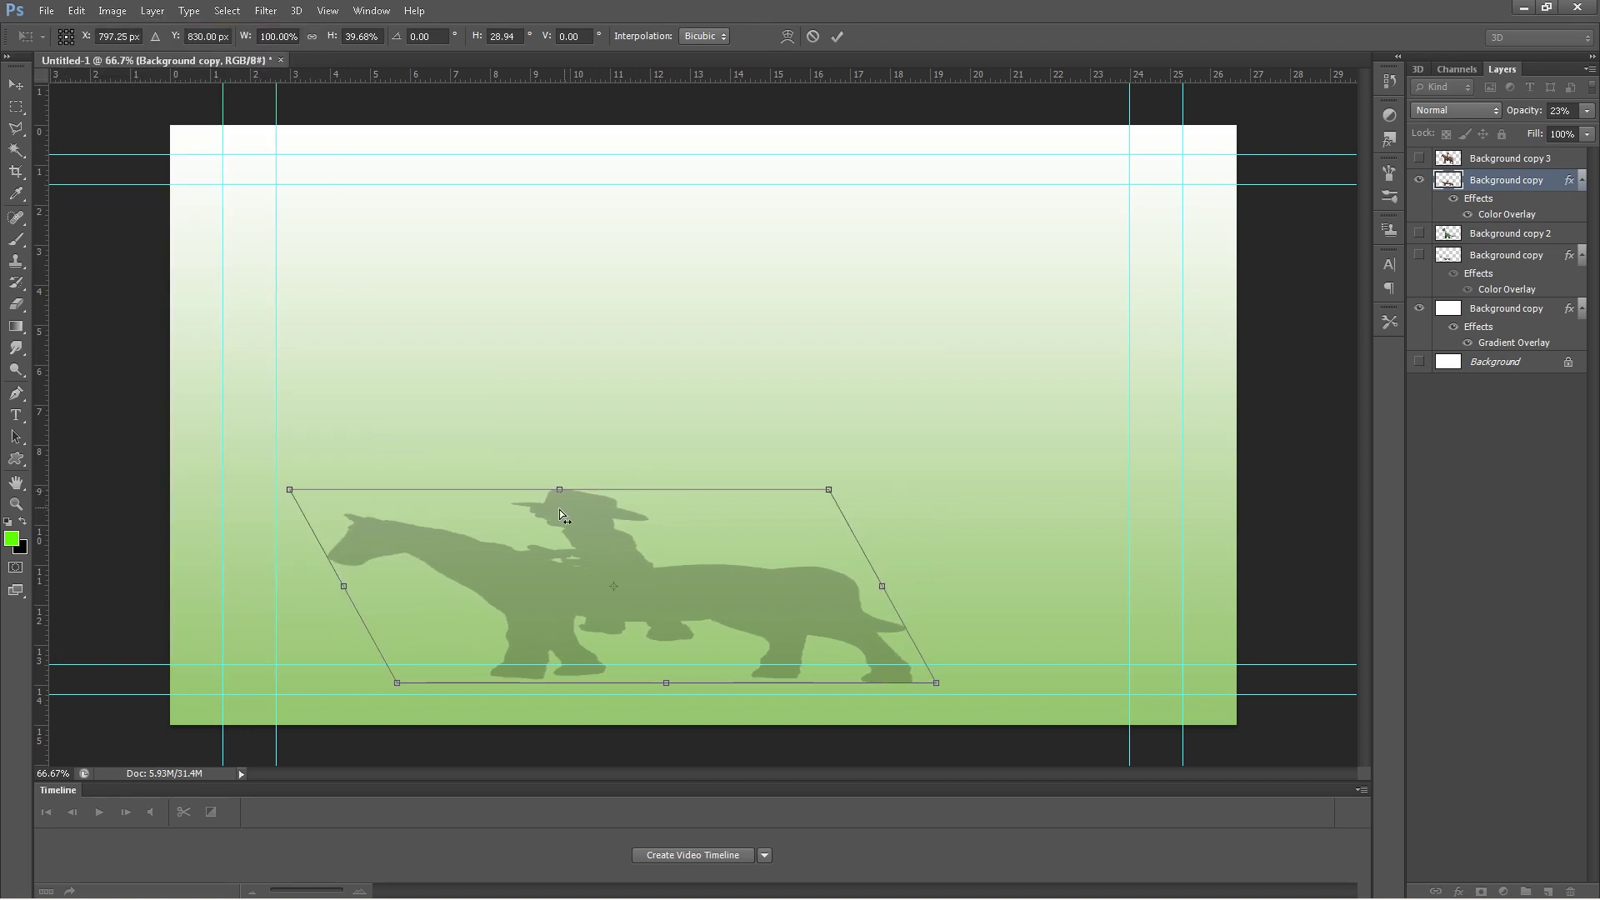
left_click(16, 84)
left_click(738, 344)
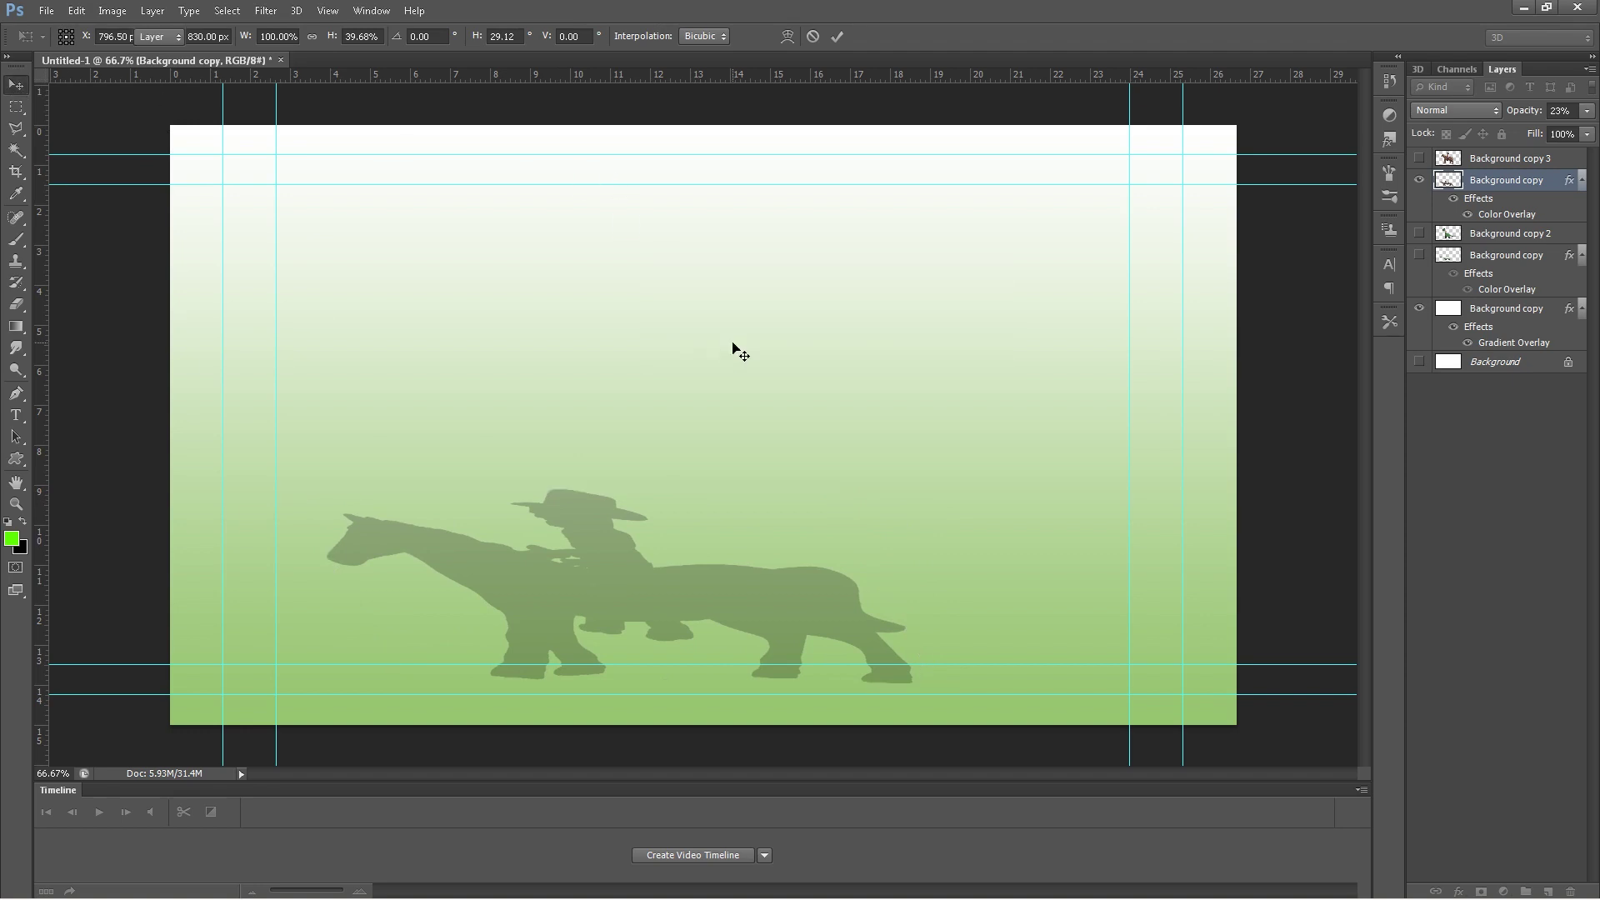
- Show the Background copy 3 layer and move the shadow slightly up to line up with the horse's hooves
left_click(1419, 159)
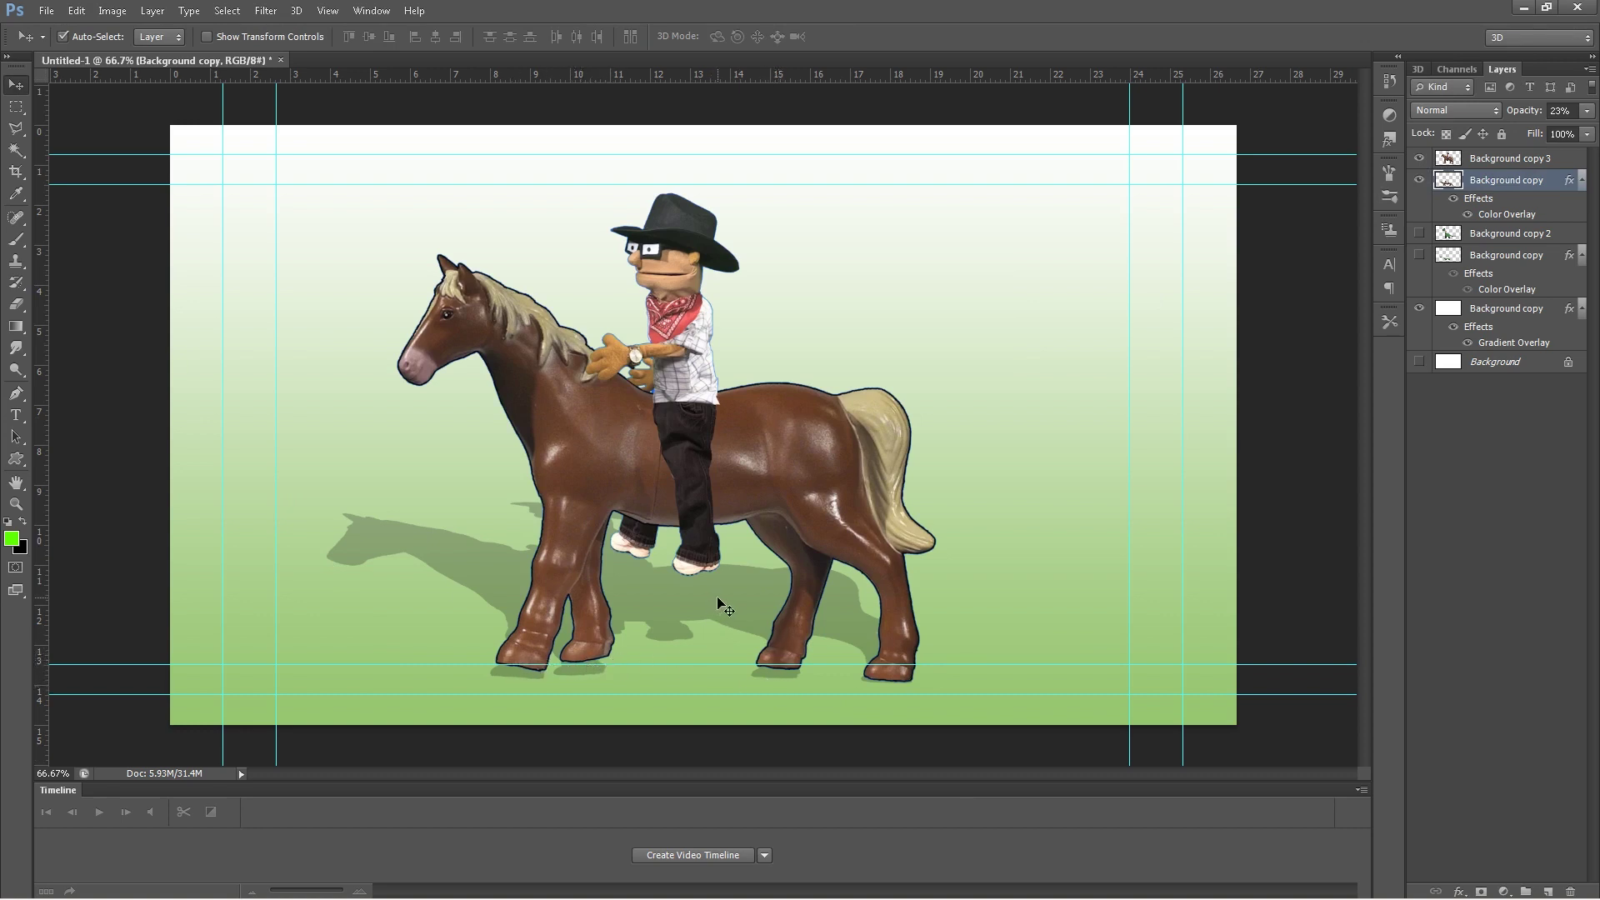
left_click_drag(718, 597, 722, 586)
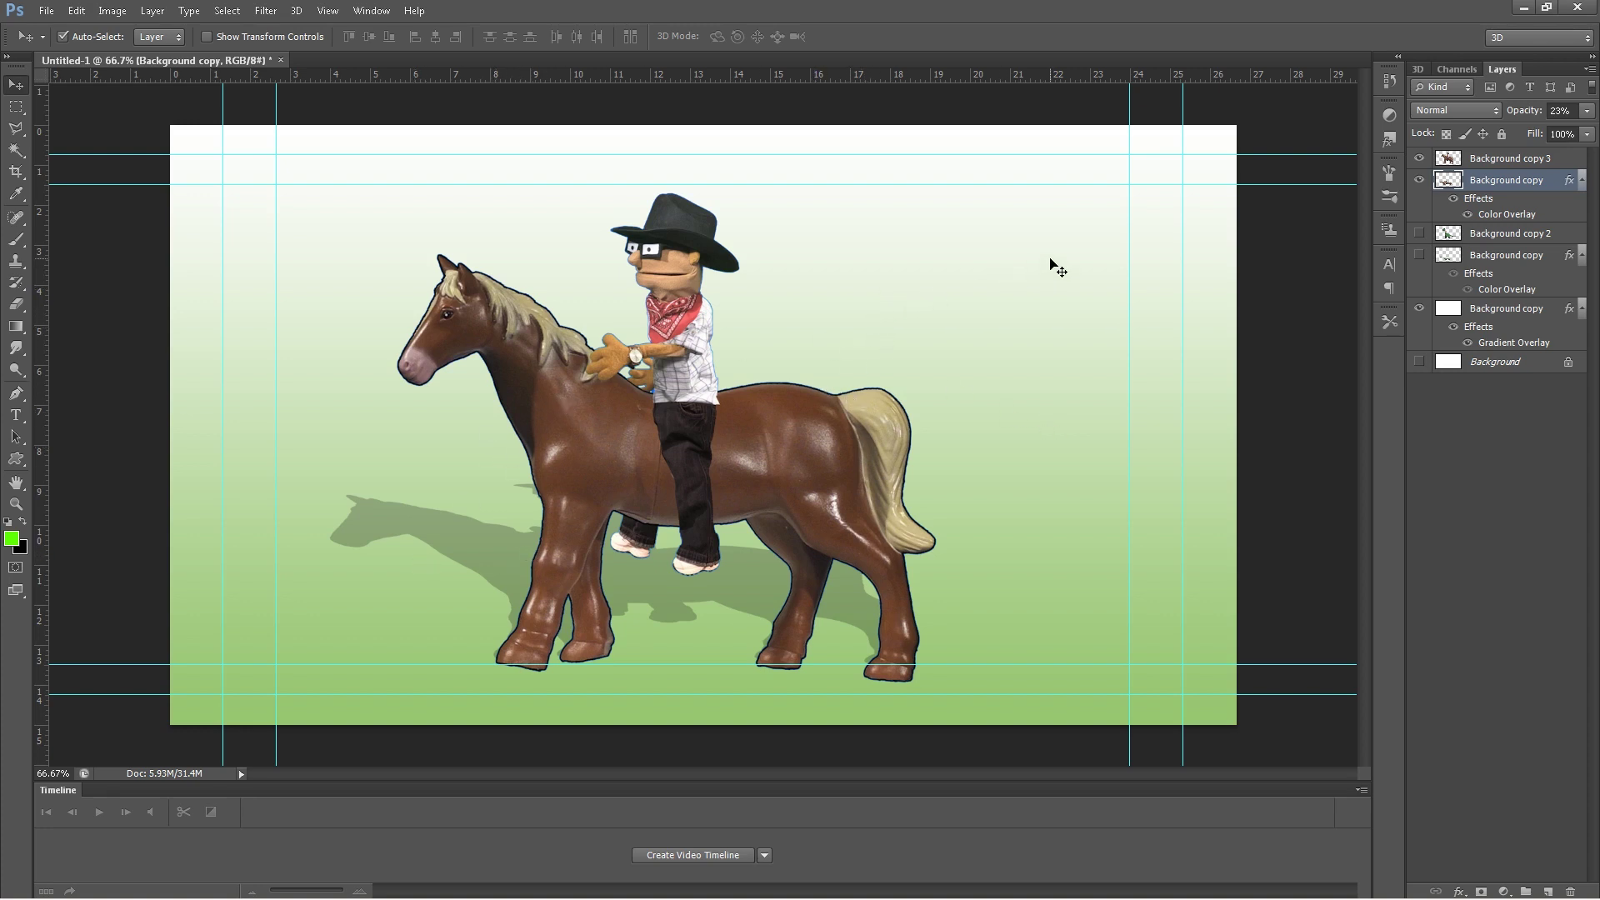
- Move the horse and its shadow together slightly up and to the right, and merge their two layers
left_click(1571, 163, "shift")
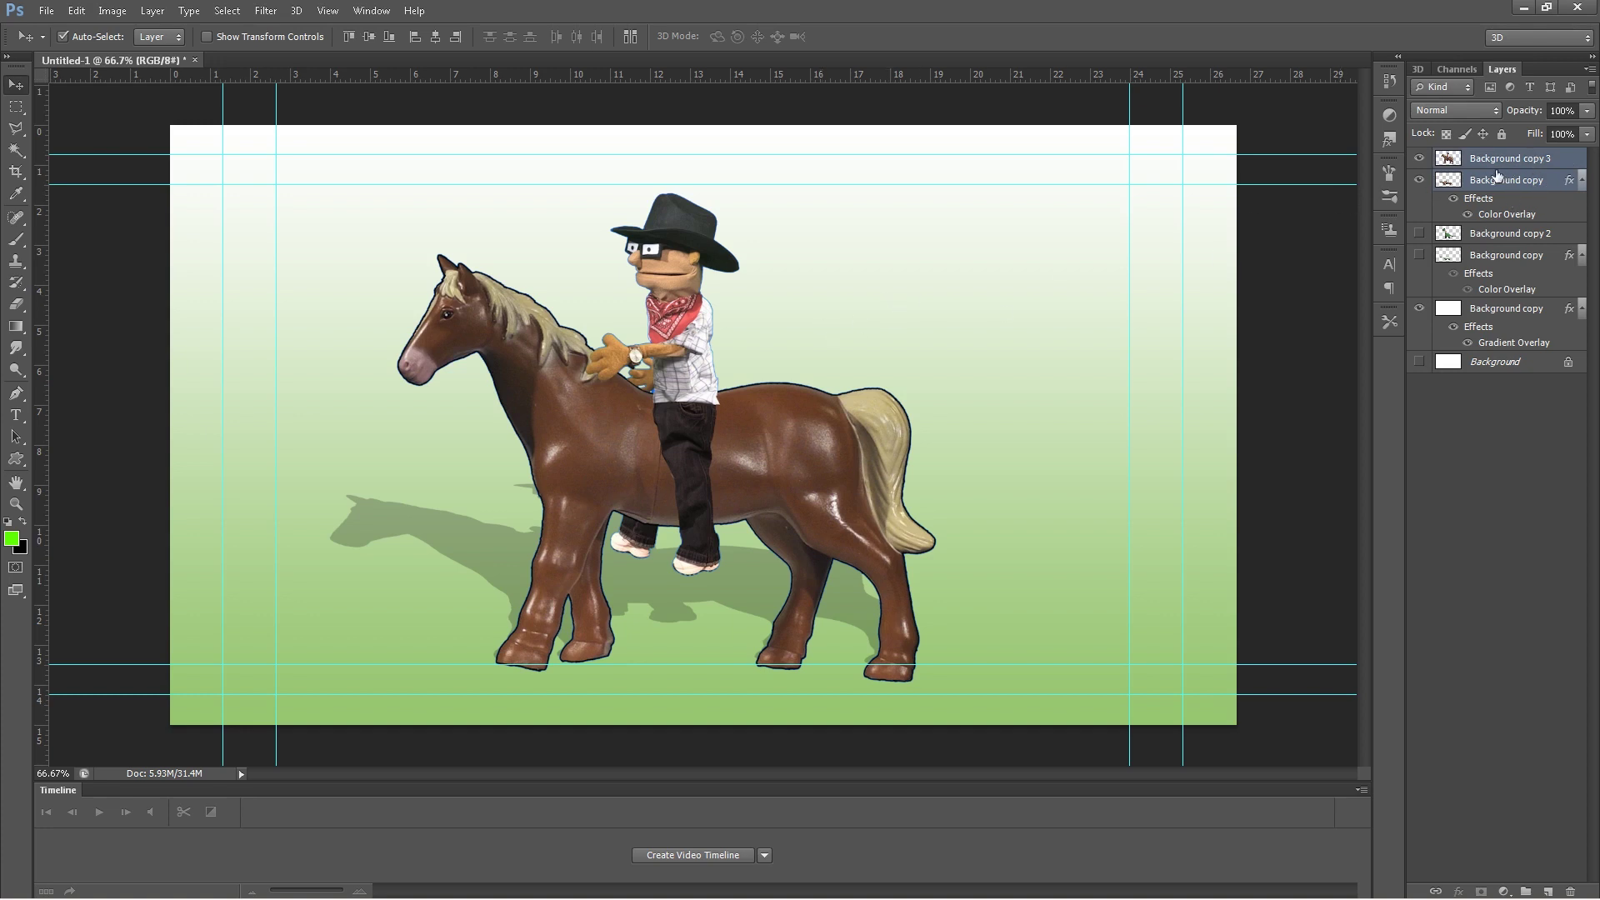
mouse_move(622, 443)
left_mouse_down()
mouse_move(840, 385)
mouse_move(632, 430)
left_mouse_up()
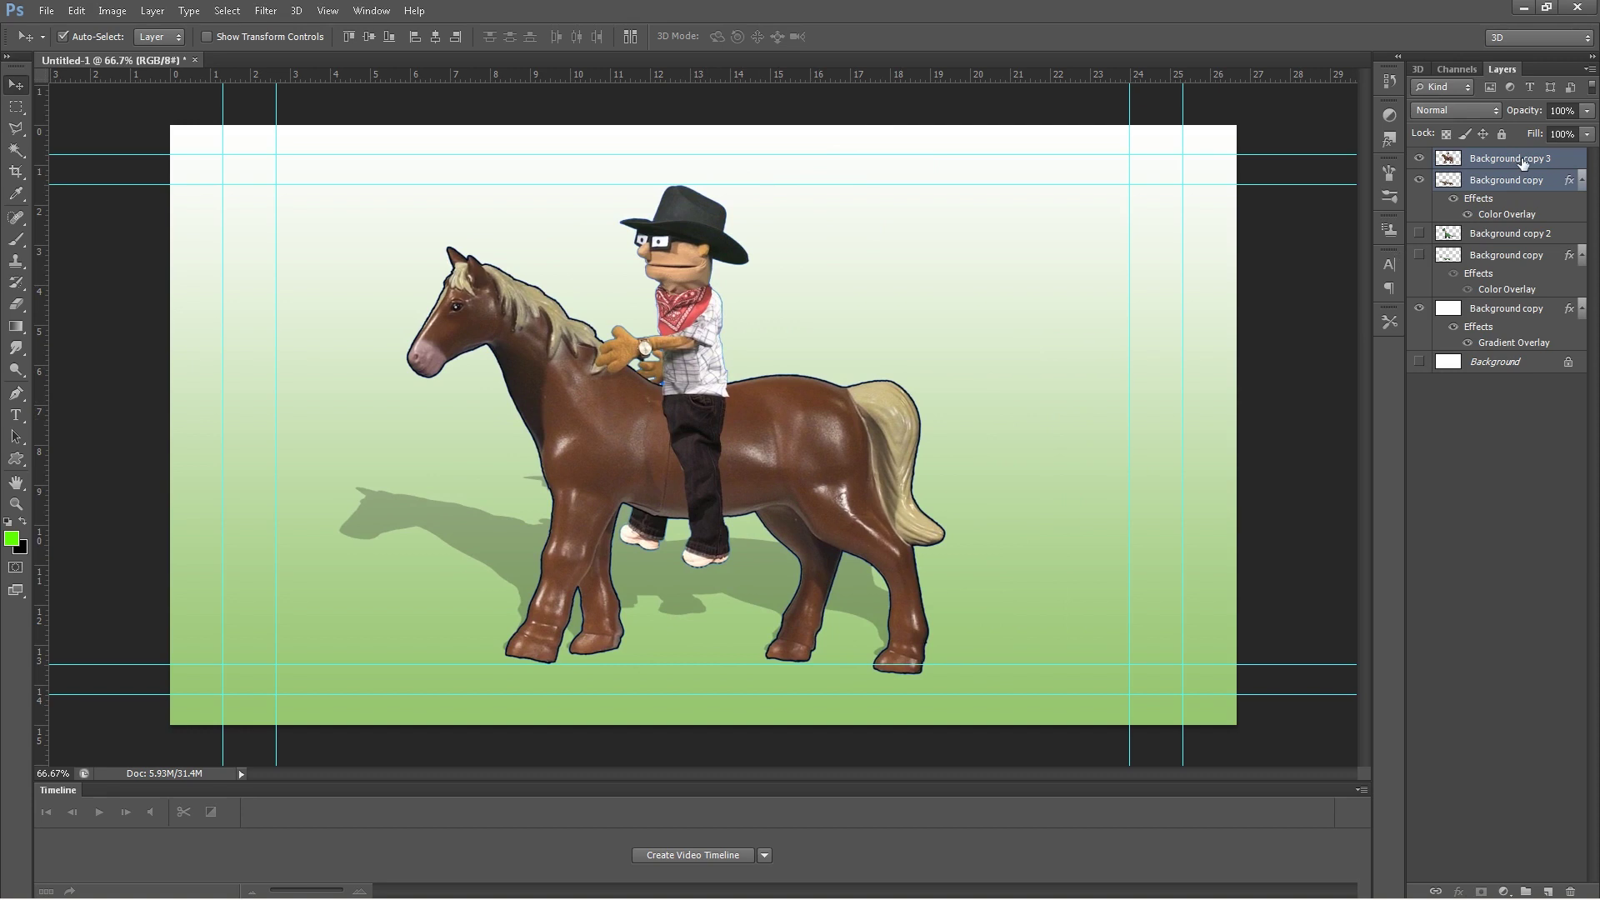
right_click(1570, 163)
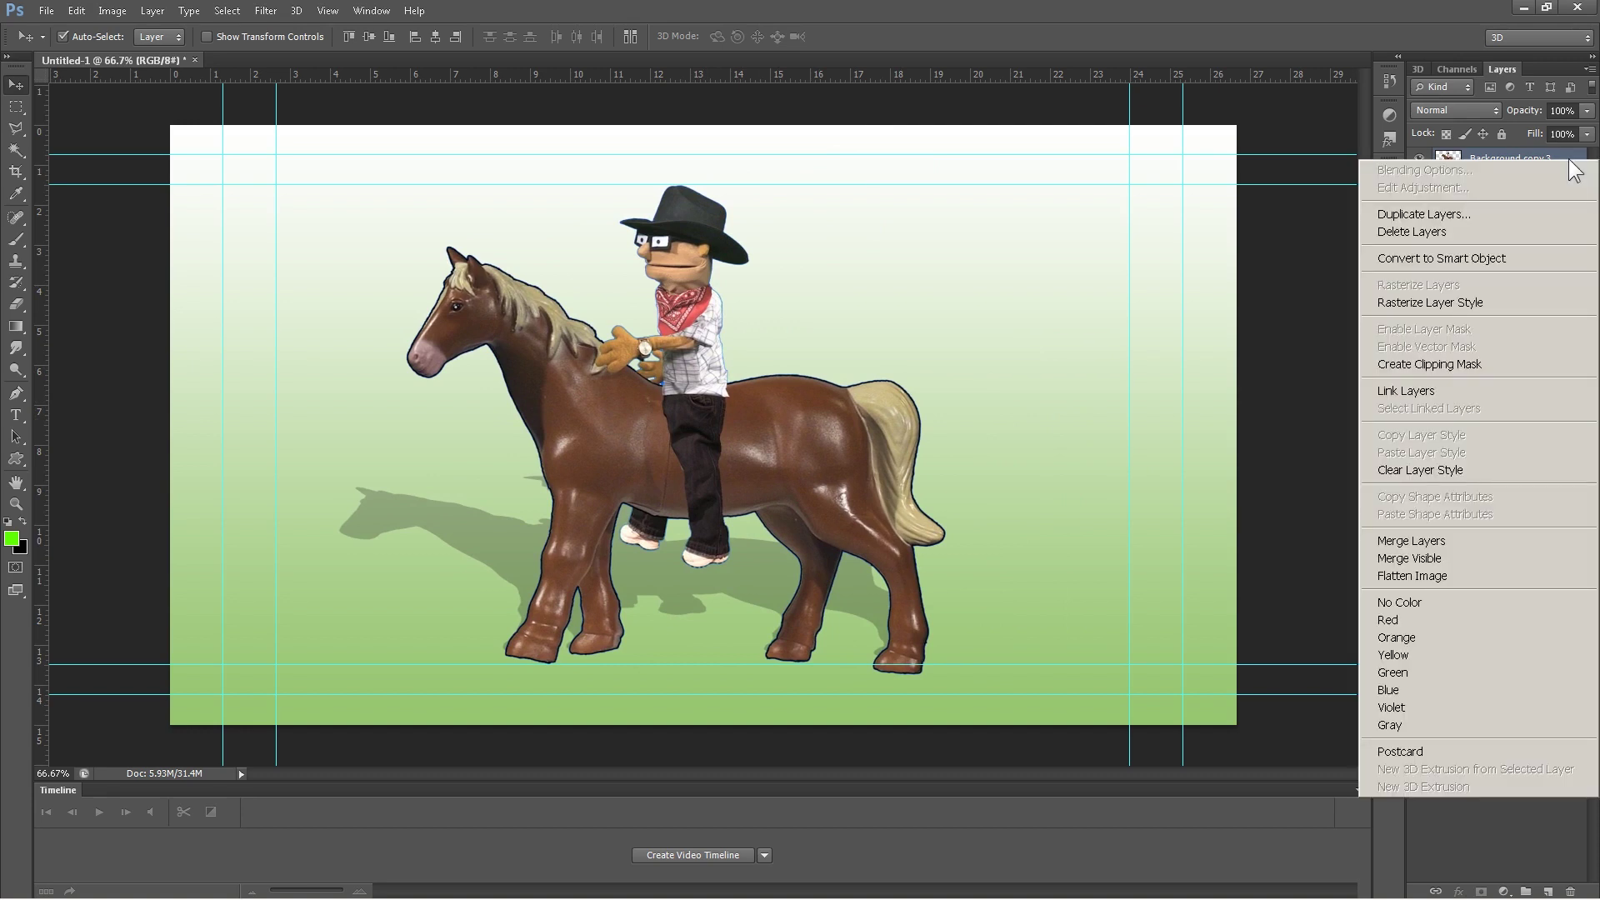
left_click(1407, 540)
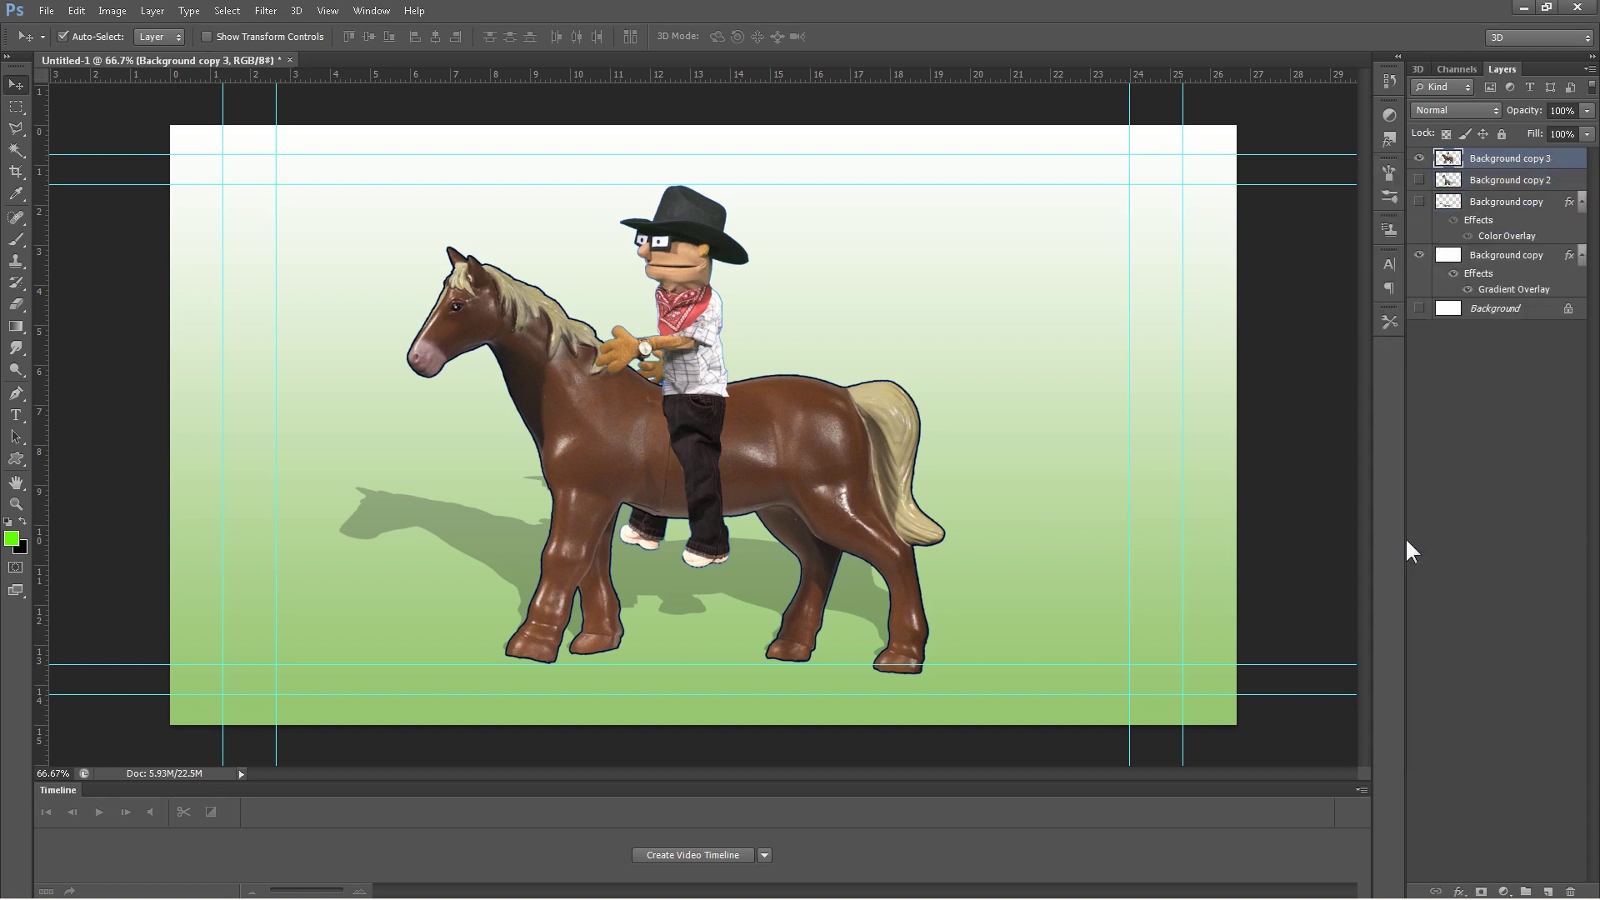
- Nudge the merged horse, rider and shadow slightly down and right, and scale them proportionally to about 42%
mouse_move(668, 463)
left_mouse_down()
mouse_move(777, 441)
mouse_move(622, 448)
mouse_move(712, 452)
mouse_move(680, 469)
left_mouse_up()
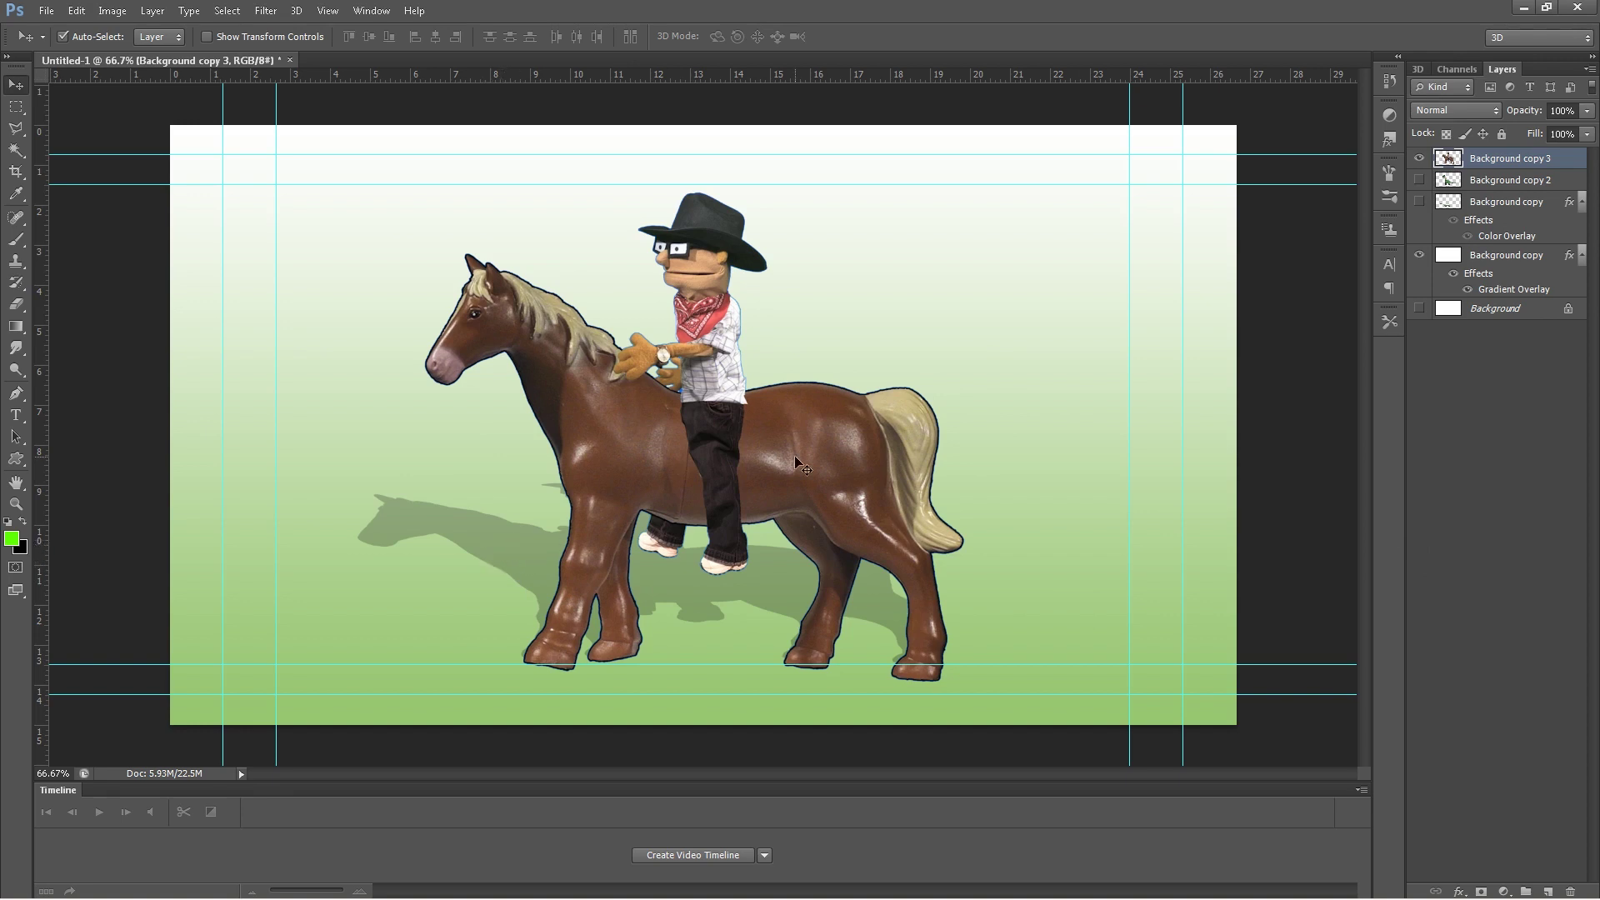
left_click(75, 11)
mouse_move(190, 368)
left_click(344, 401)
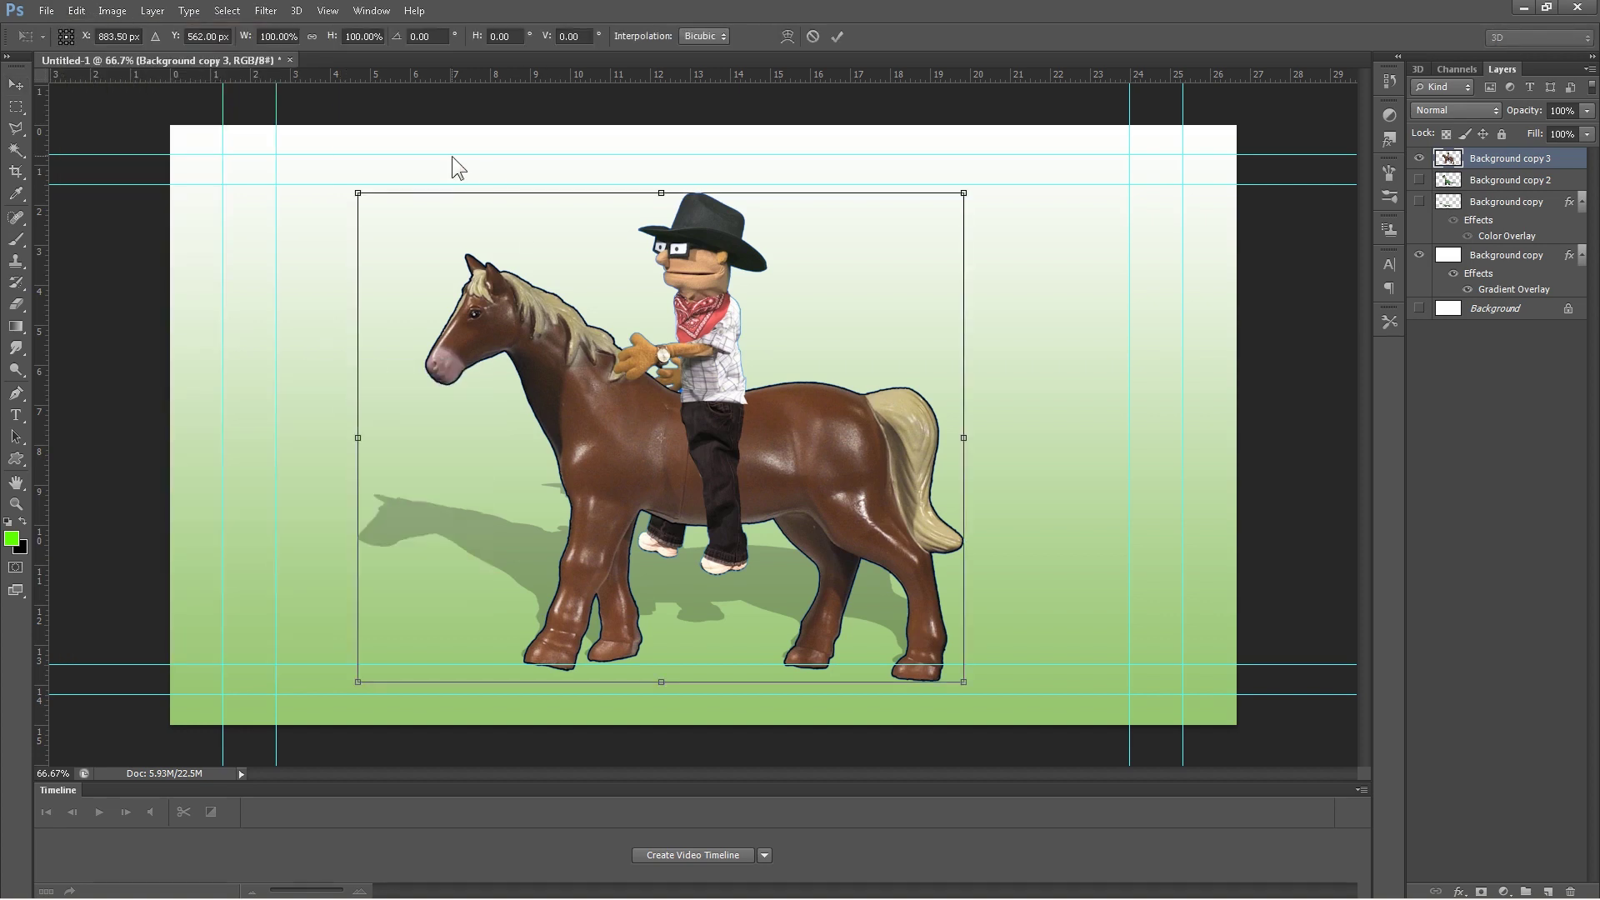
left_click(312, 36)
left_click_drag(358, 193, 736, 451)
- Move the scaled-down horse and rider to about X 971 px, Y 460 px on the gradient and apply the transformation
left_click_drag(803, 592, 388, 373)
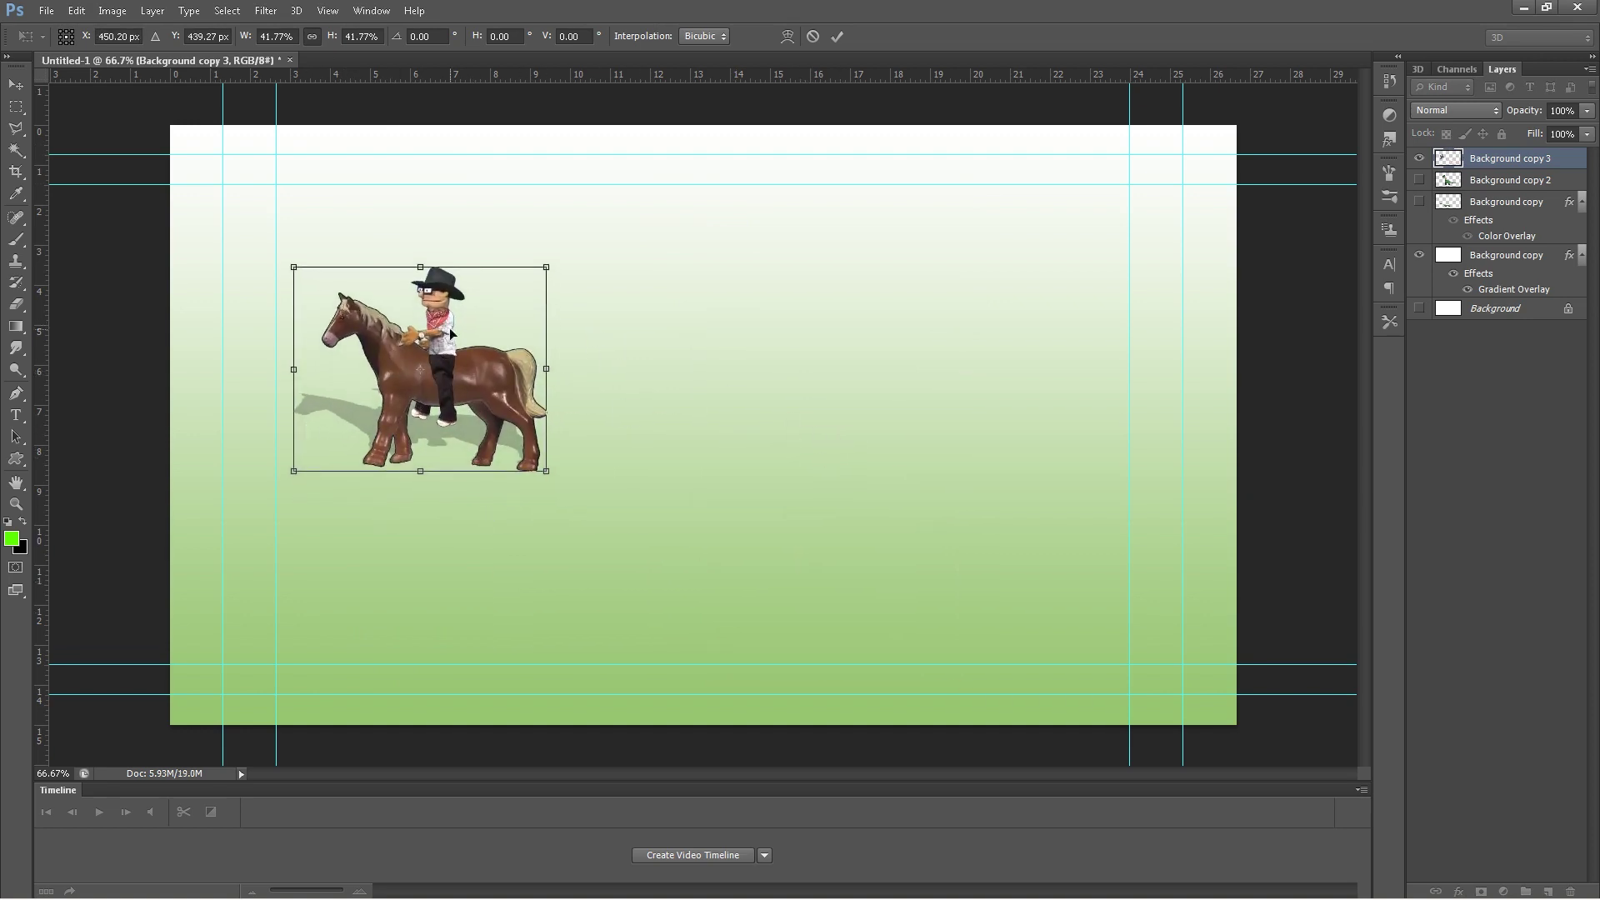
left_click_drag(477, 368, 766, 381)
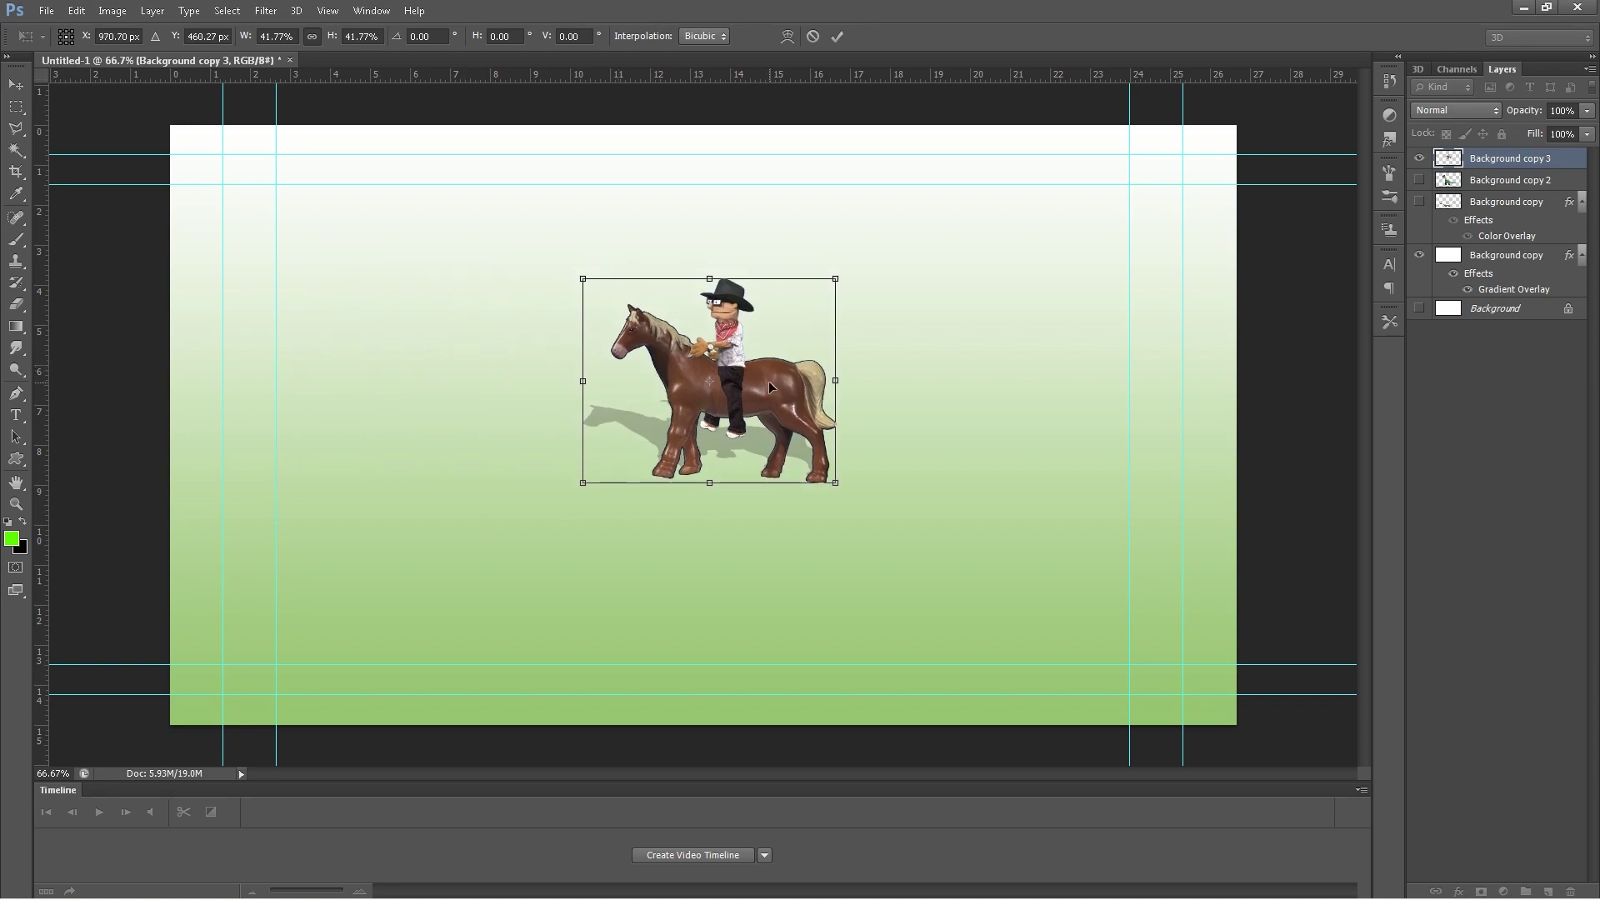
left_click(15, 85)
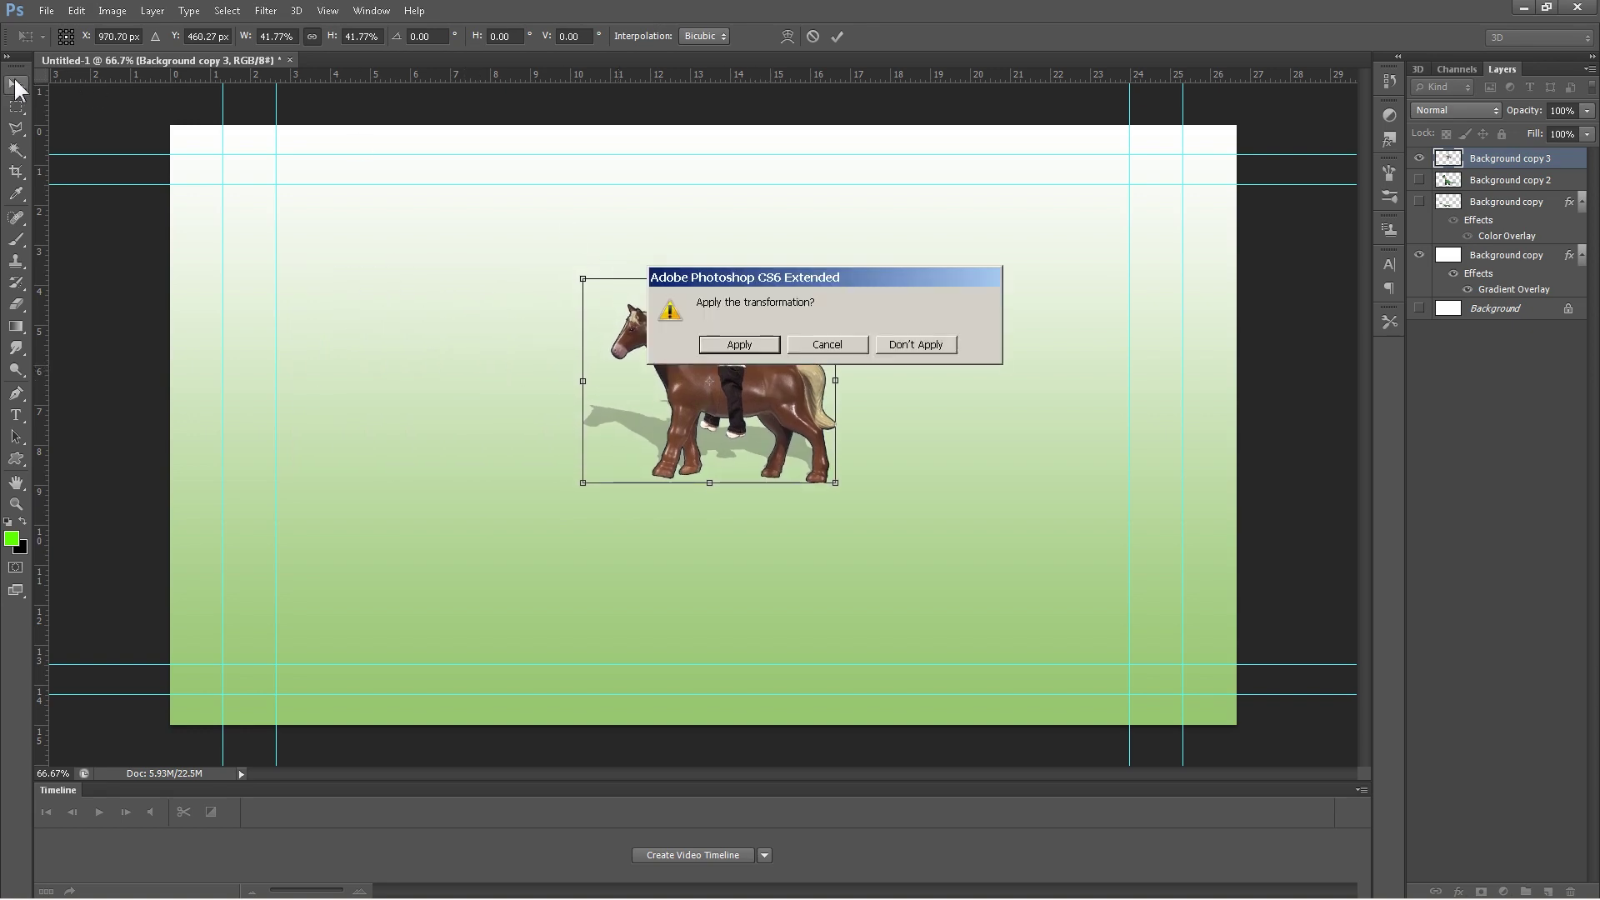
left_click(745, 339)
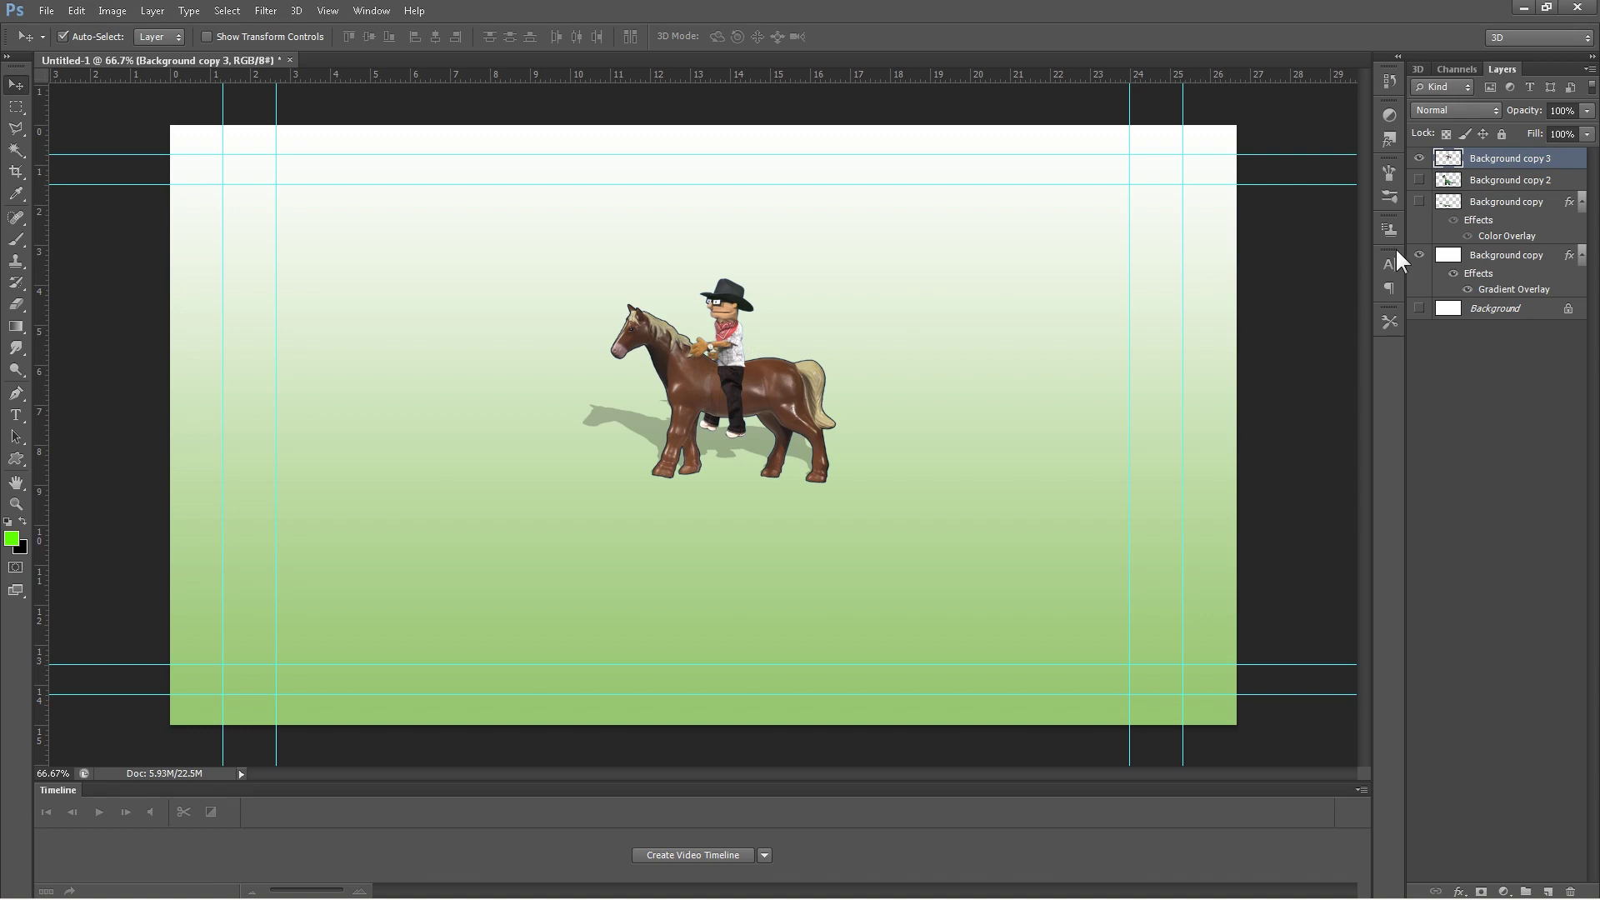